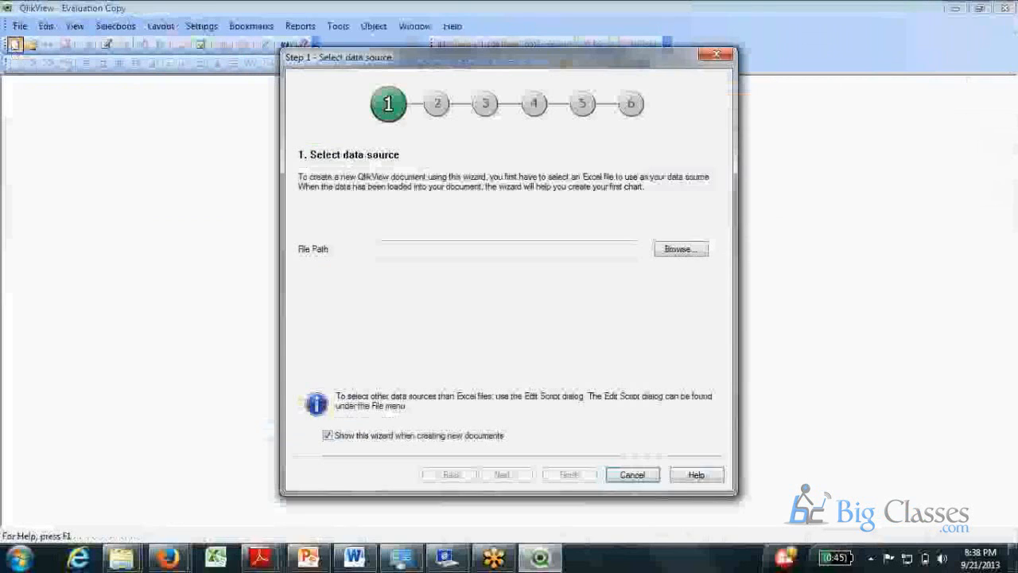
Dismiss the new-document wizard, leaving an empty document on its Main sheet.
click(631, 475)
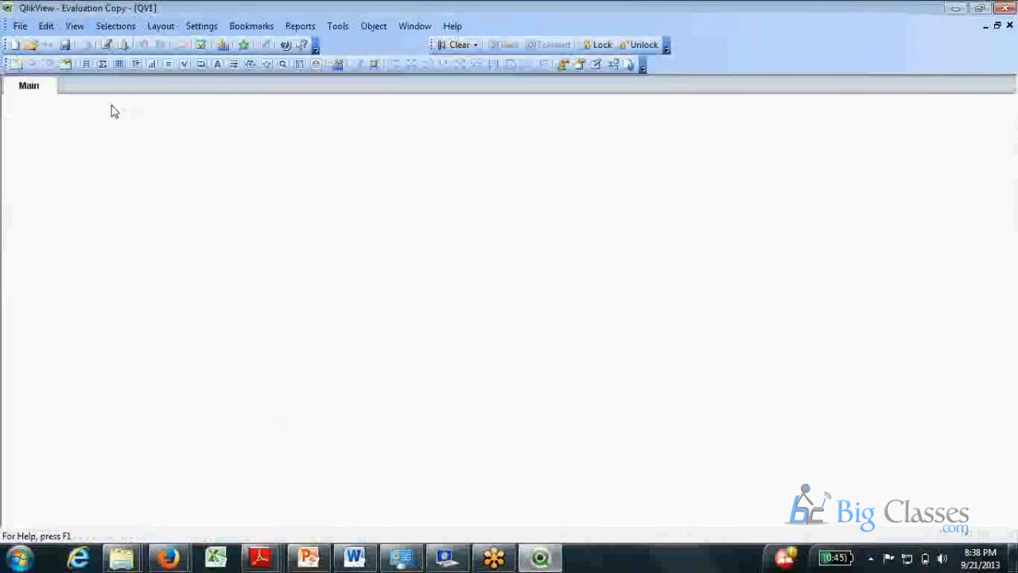
right_click(163, 152)
click(235, 153)
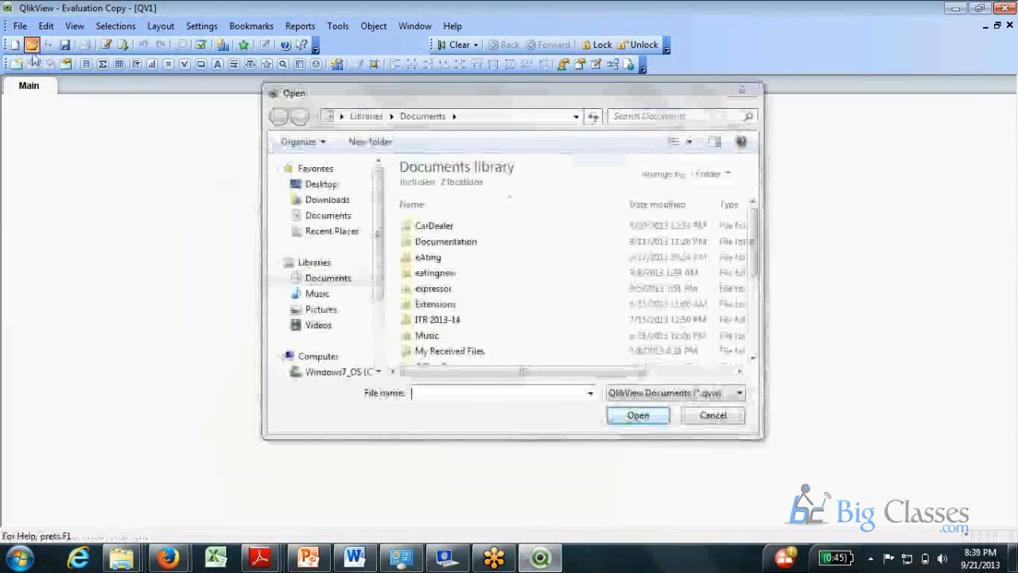
Open the recent 'Whats New in QlikView11.qvw' document from the File menu.
click(20, 26)
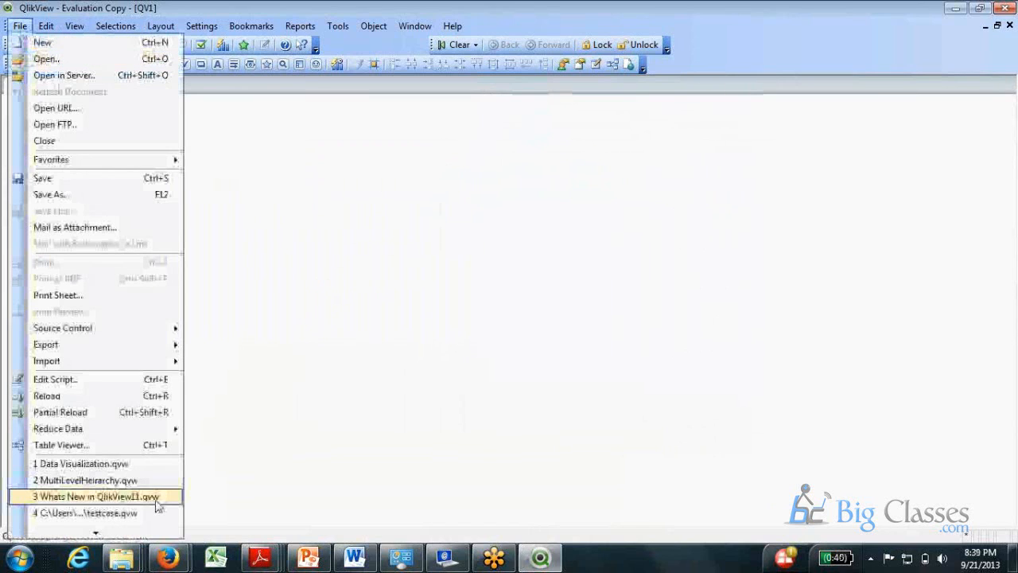
click(120, 497)
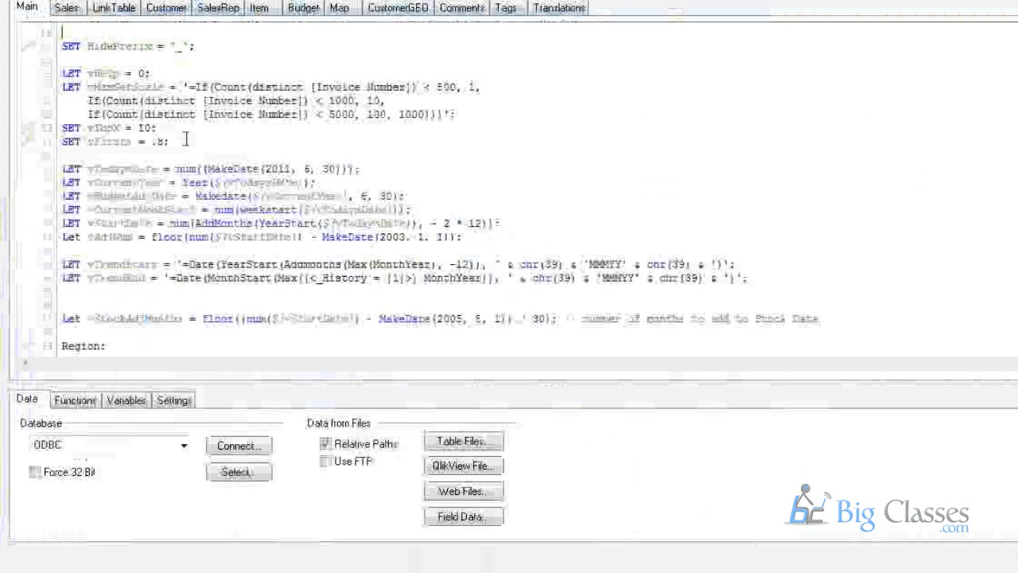
Scroll through the Main and Sales load scripts.
scroll(185, 140, up, 4)
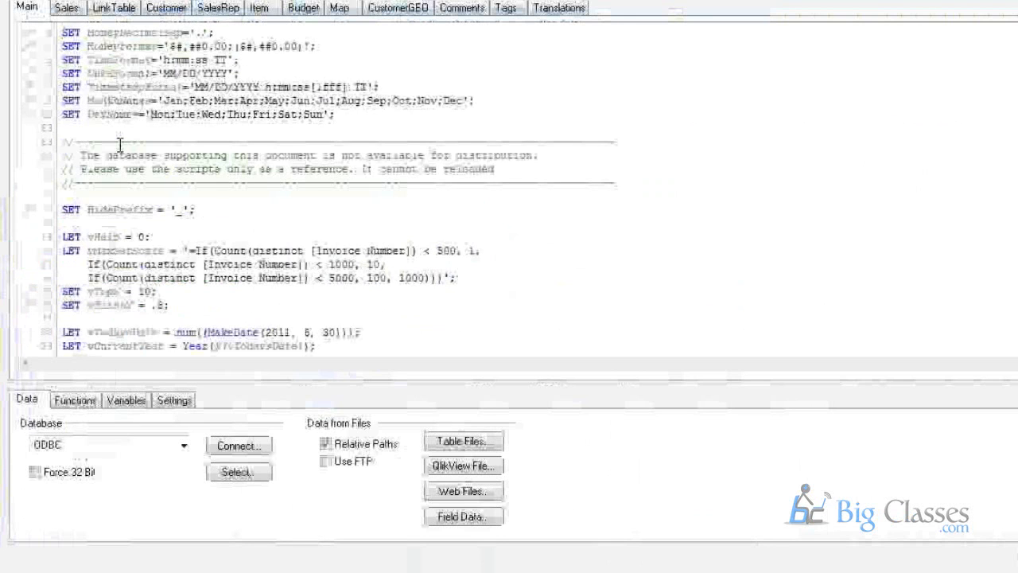
scroll(119, 144, up, 1)
scroll(123, 145, down, 2)
scroll(124, 145, down, 15)
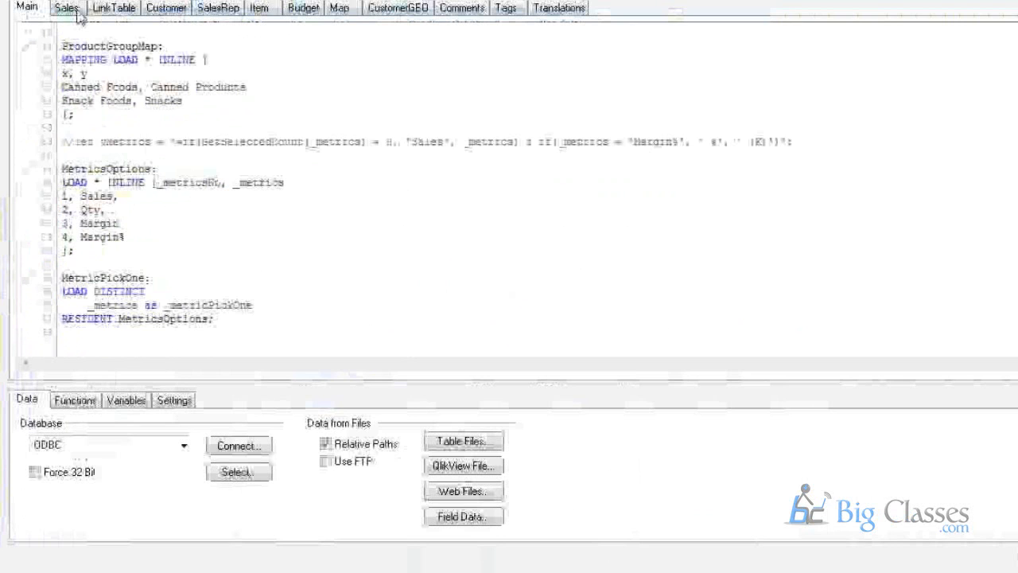
click(67, 10)
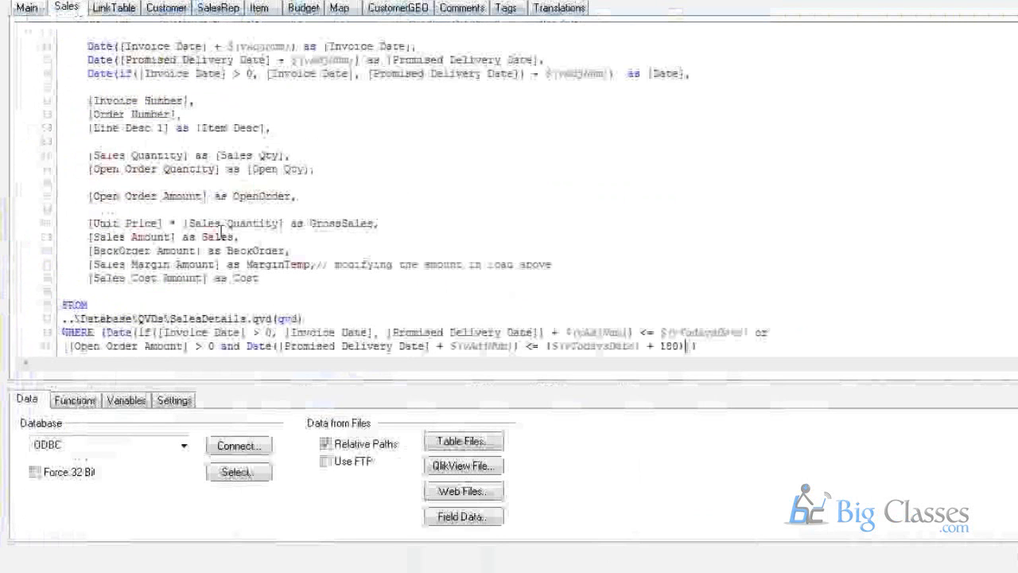
scroll(221, 230, down, 1)
scroll(228, 294, up, 6)
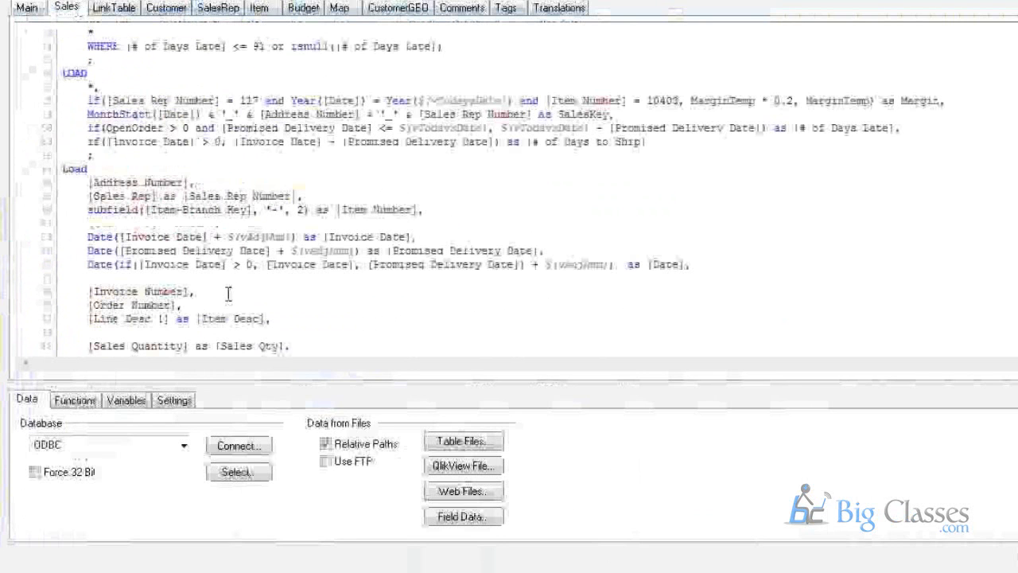
scroll(207, 55, up, 1)
scroll(207, 56, down, 7)
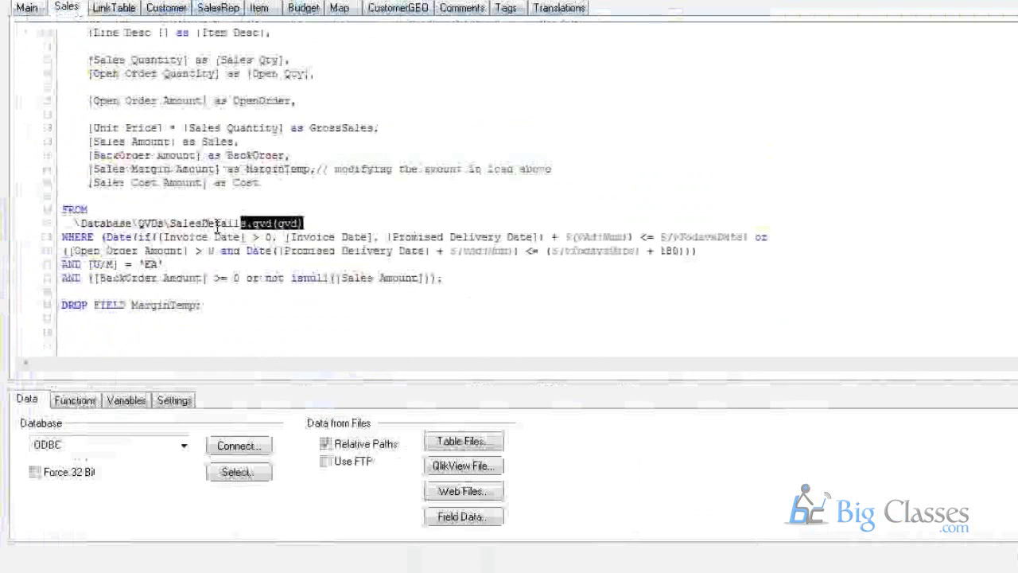
click(28, 8)
click(70, 9)
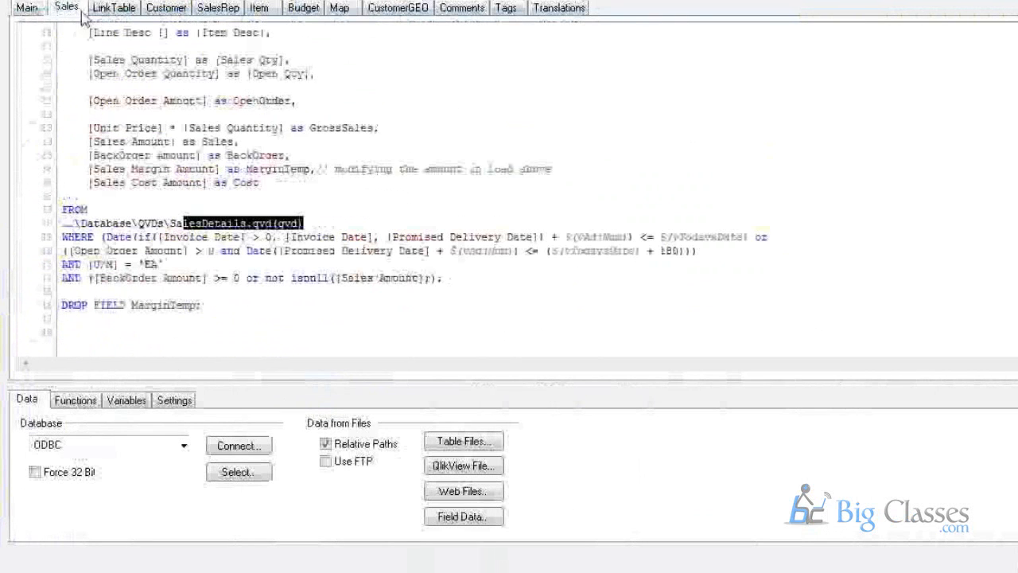
Review the LinkTable, Customers, SalesRep, Budget and CustomerGEO script tabs.
click(105, 10)
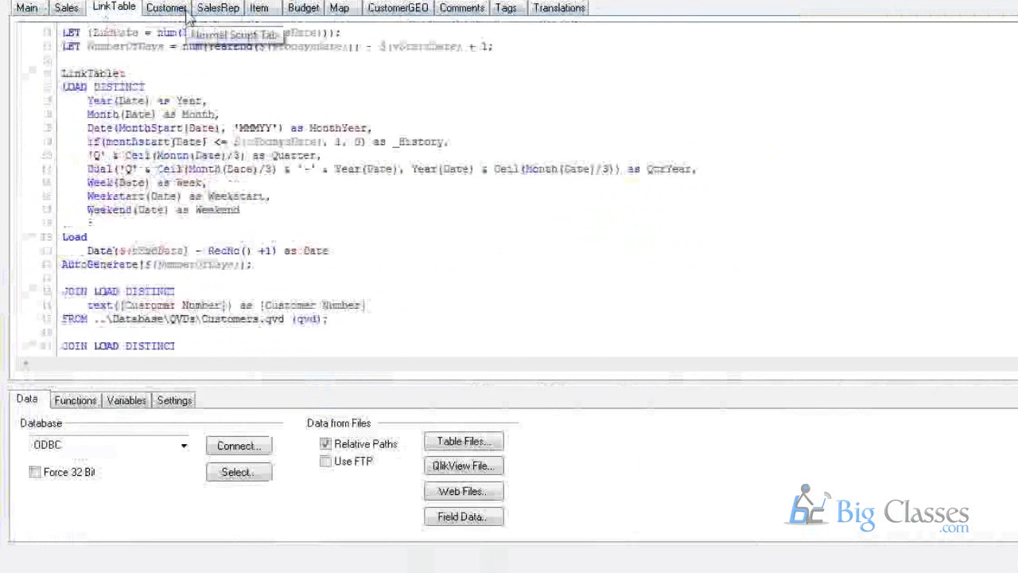
click(174, 9)
click(220, 10)
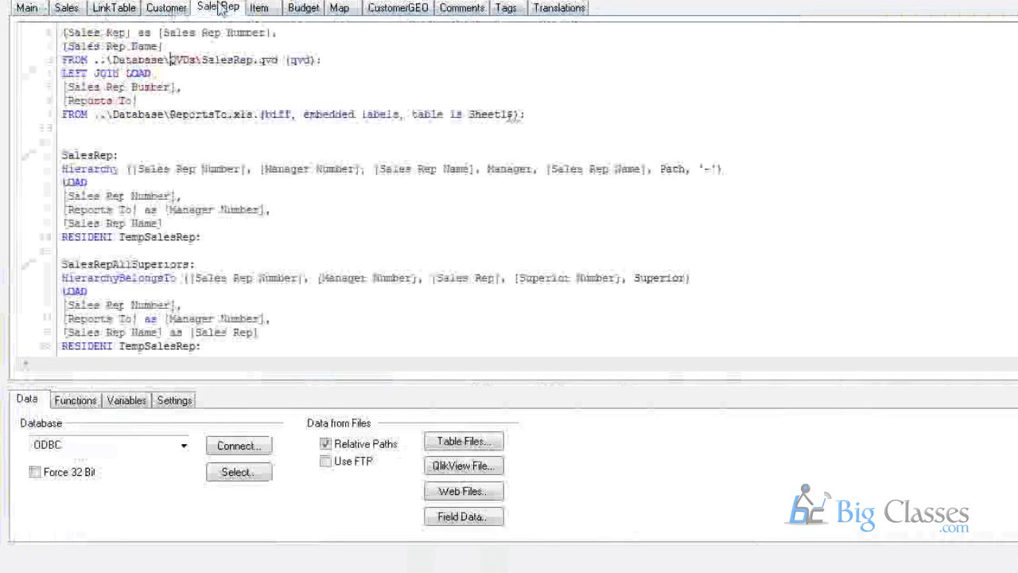
click(293, 8)
click(398, 9)
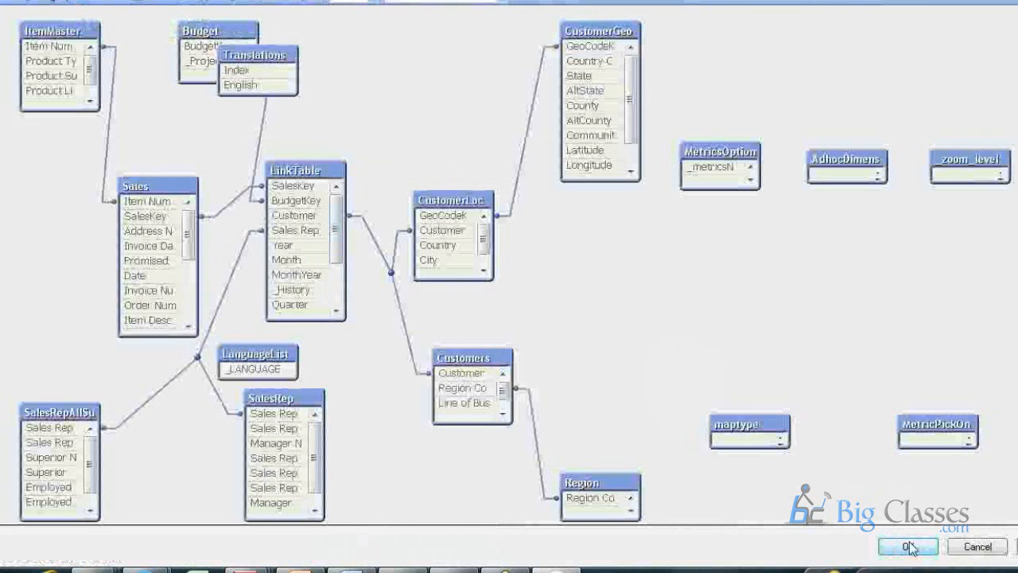
Close the Table Viewer's data model diagram.
click(965, 549)
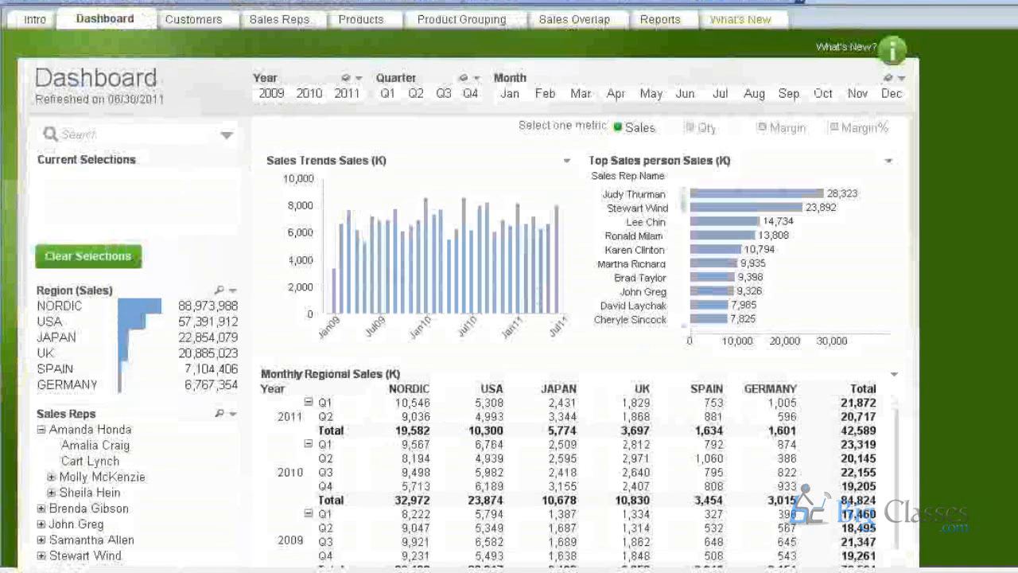
Bring up the Sales load script in the script editor.
click(223, 20)
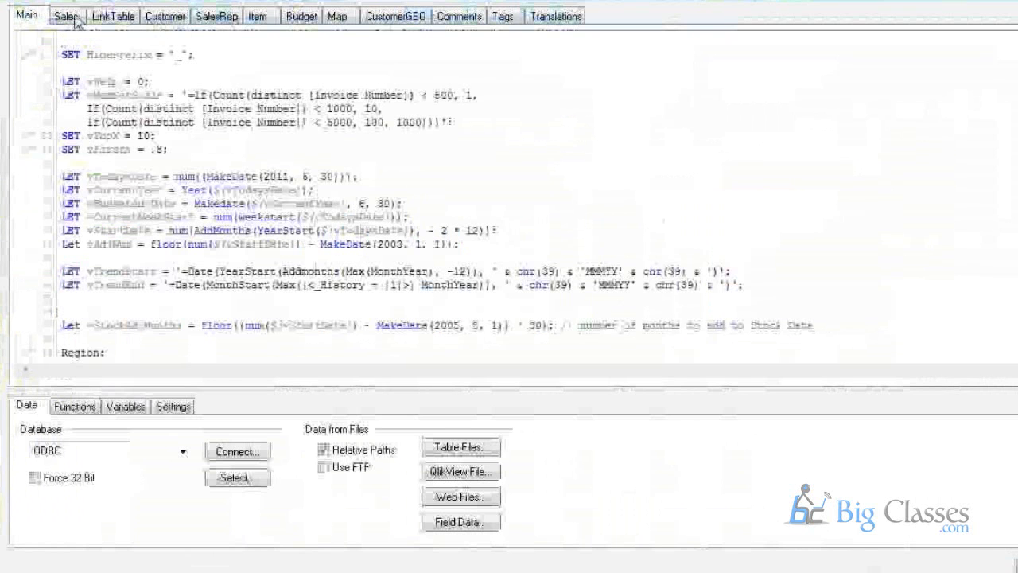
click(70, 14)
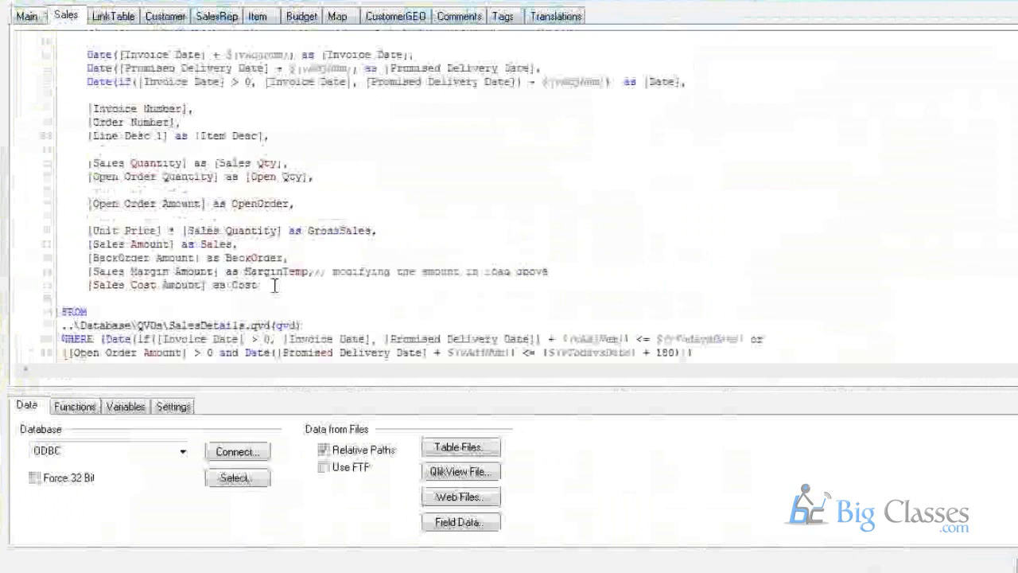
scroll(275, 281, down, 2)
Highlight the SalesDetails.qvd file name in the FROM clause path.
double_click(261, 230)
click(239, 230)
drag(173, 229, 270, 230)
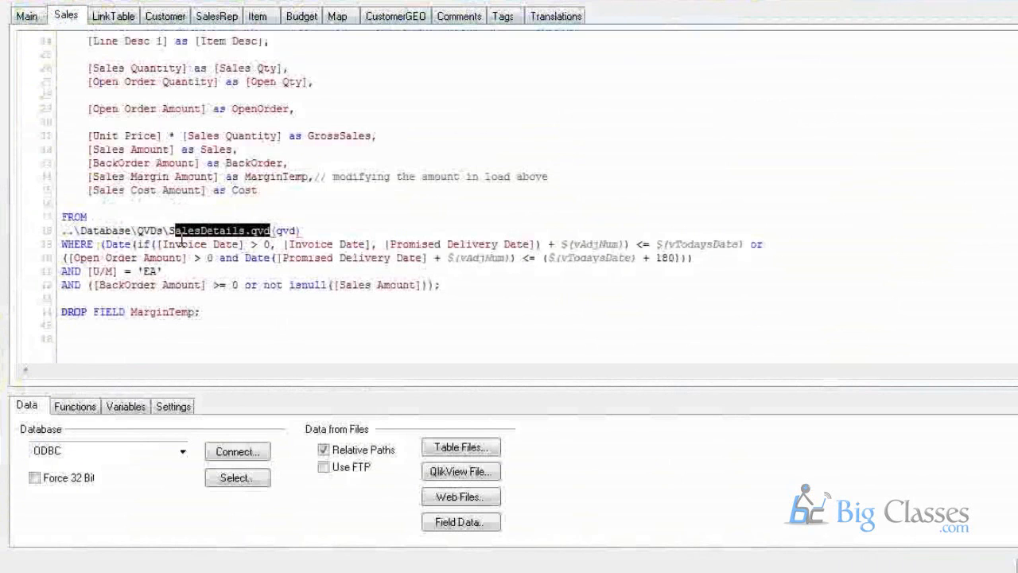
click(173, 230)
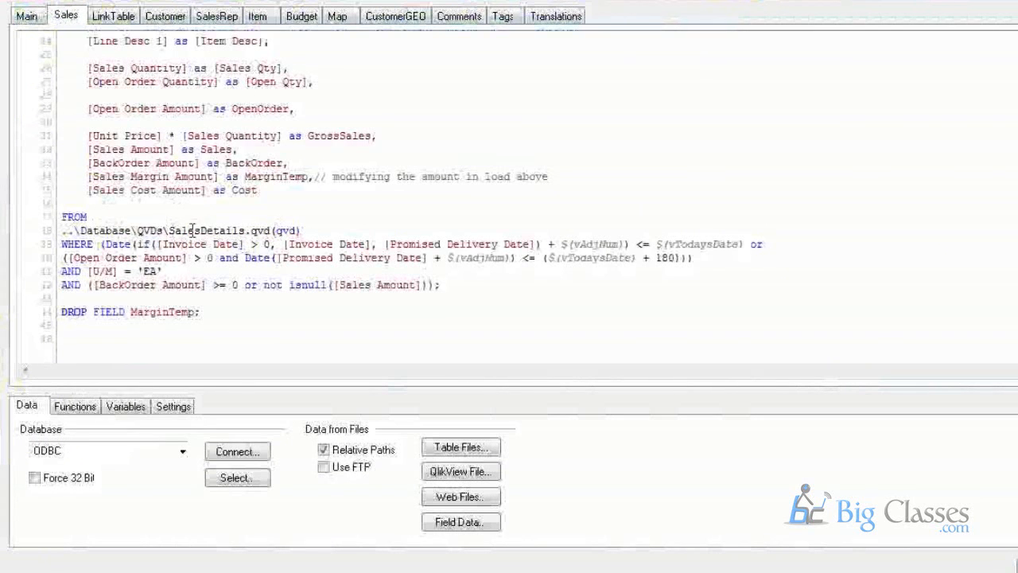
drag(172, 230, 270, 231)
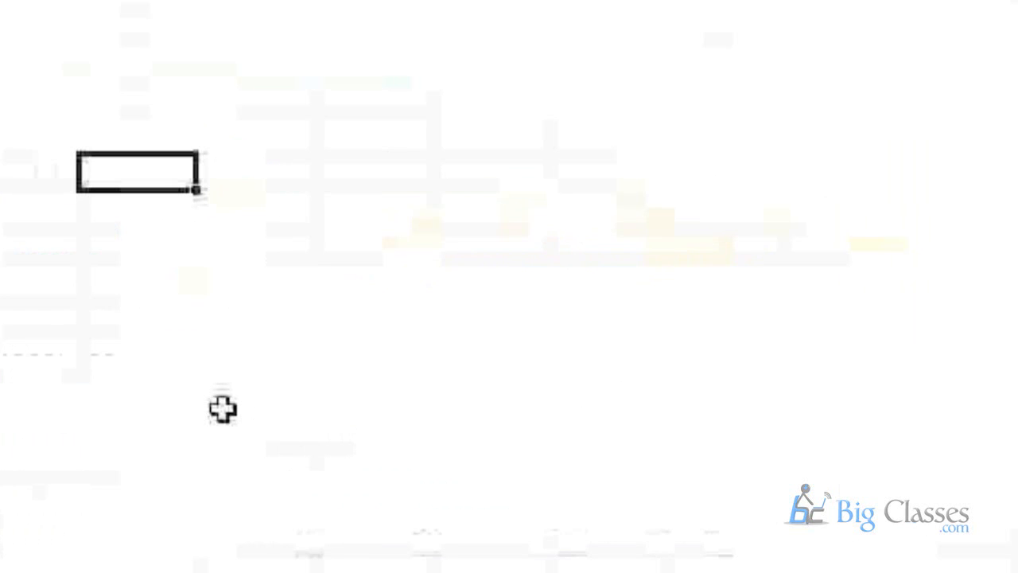
Enter QVW, Dashboards and Data model across a row, widening column B.
text(QVW)
key(Tab)
text(Dashboards)
key(Tab)
text(Data model)
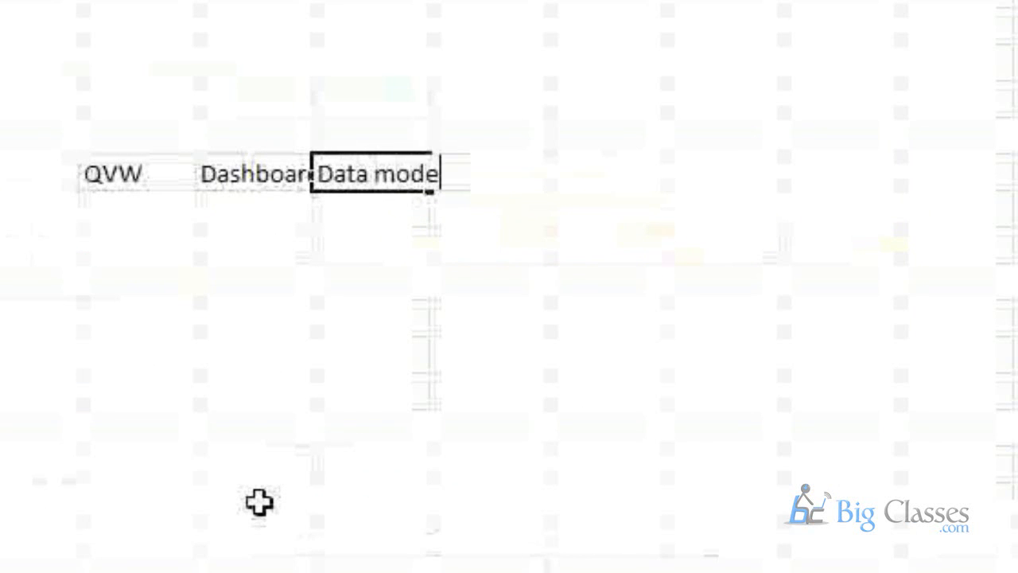
key(Return)
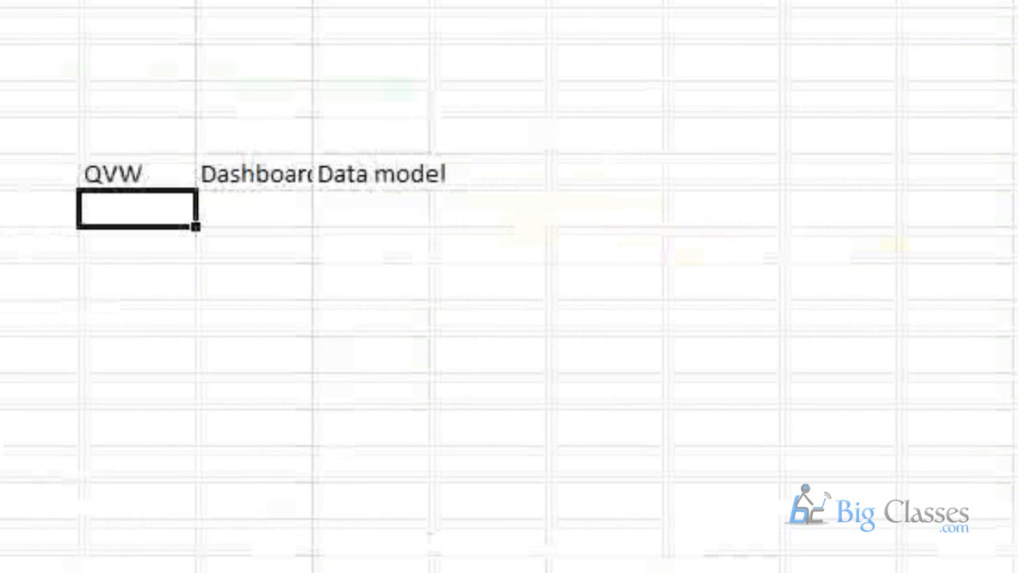
double_click(312, 1)
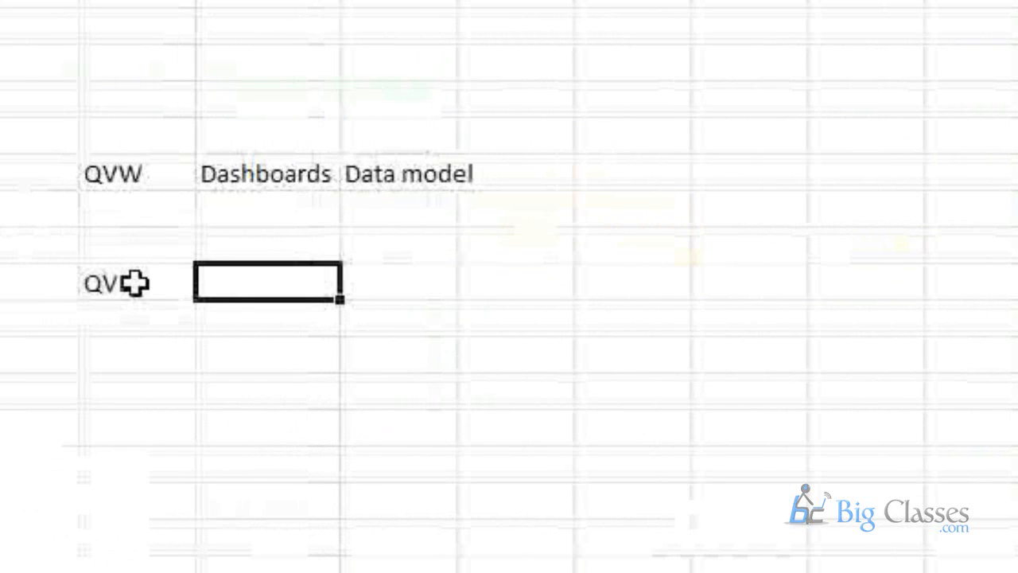
Add 'Store Data in Qlivkew Optimized Format', then start a QVX row with 'Store Data'.
text(Store Data in )
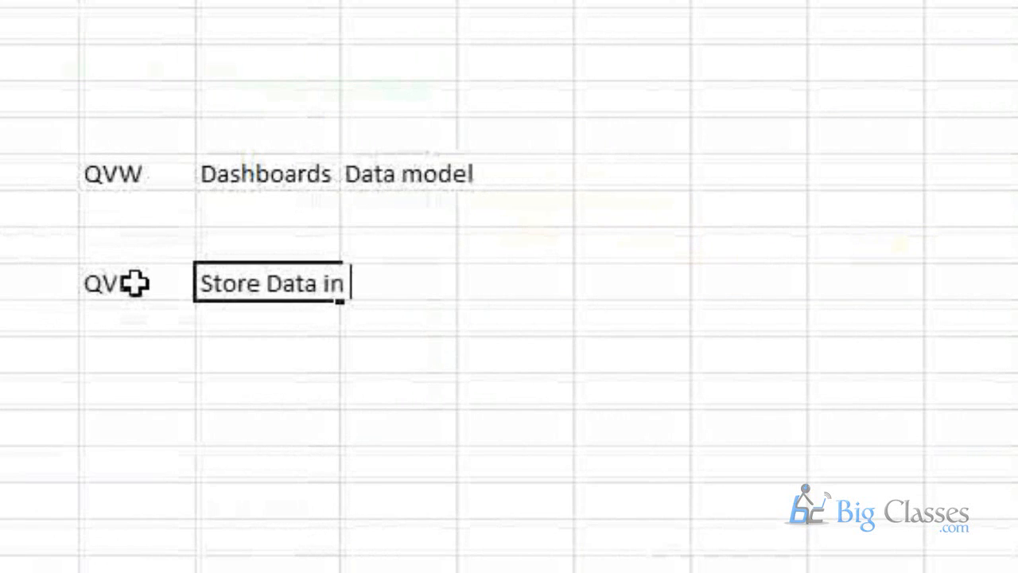
text(Qlivkew Optimi)
text(d Format)
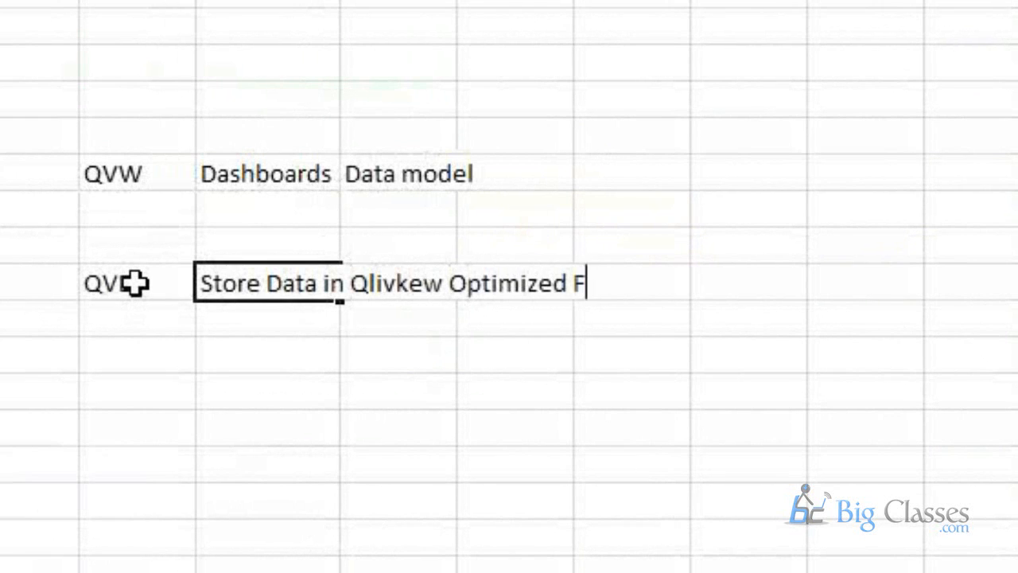
key(Return)
key(Return)
key(Return)
text(QVX)
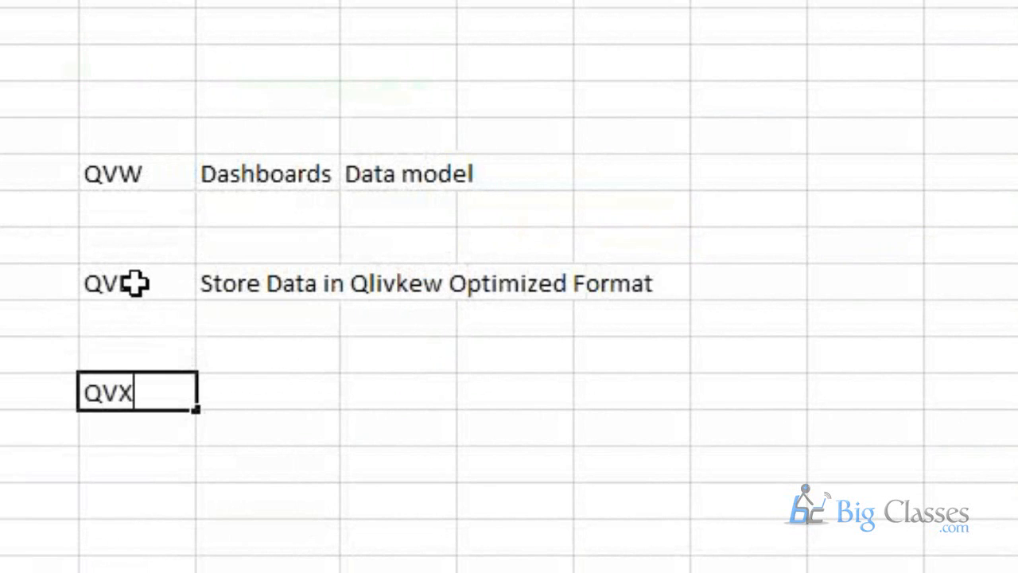
key(Tab)
text(Store Data)
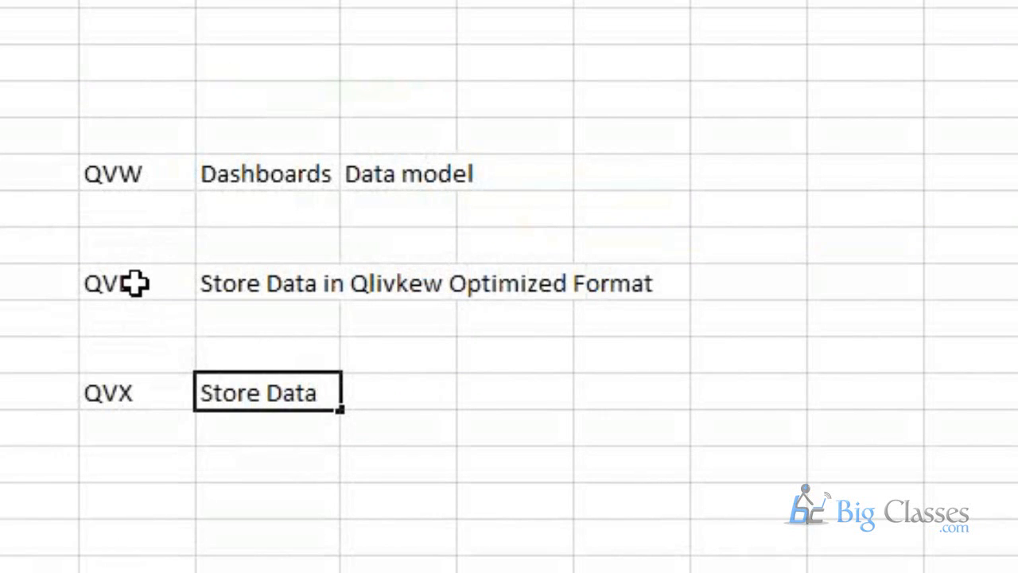
text(,)
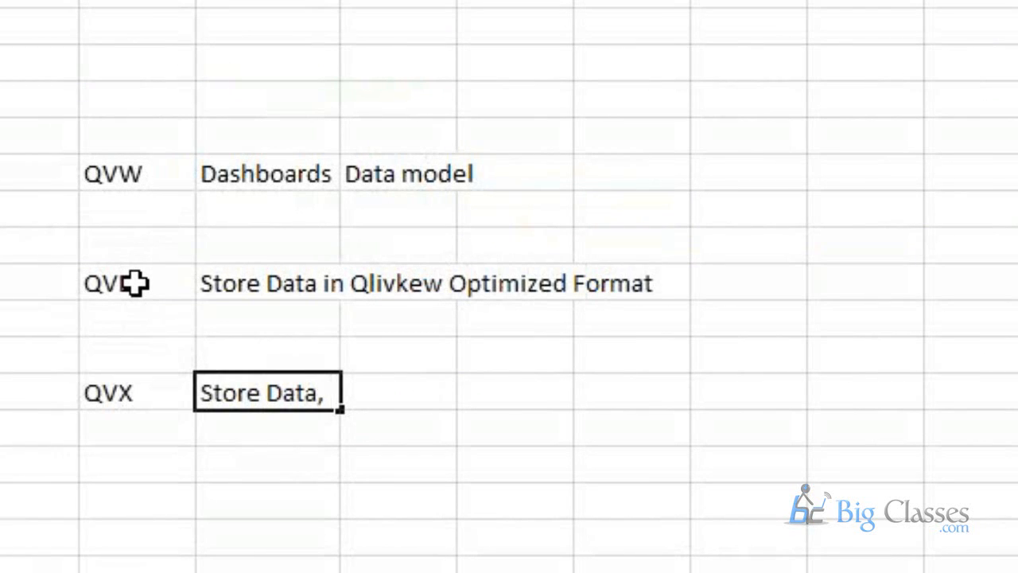
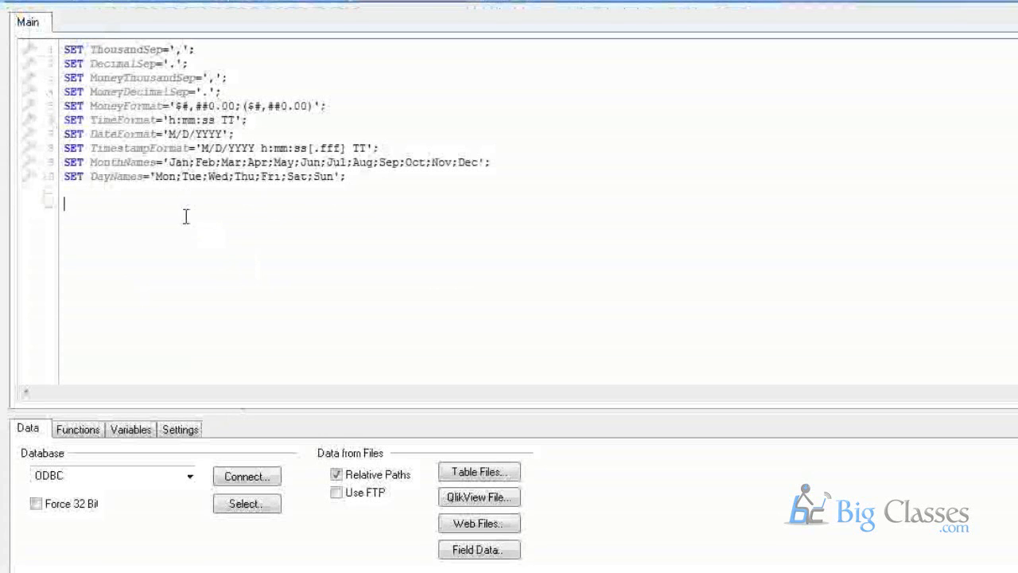
Review the month and day name SET variable lines and place the caret on the blank line below.
drag(347, 176, 63, 50)
drag(195, 147, 192, 178)
click(164, 178)
click(228, 203)
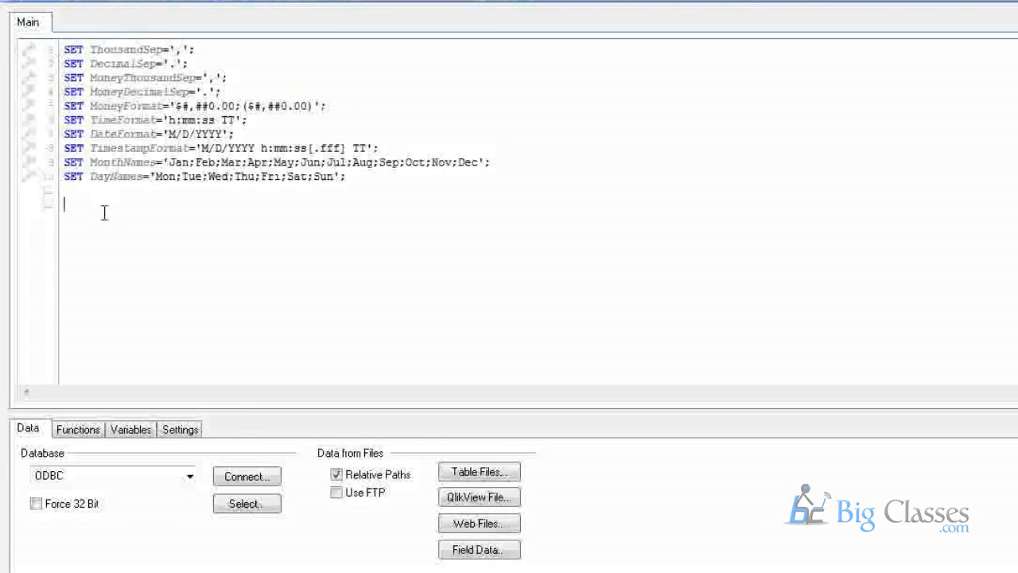
text(fd)
key(BackSpace)
key(BackSpace)
Browse the Functions helper's category list and scroll through the available function names.
click(83, 429)
click(211, 463)
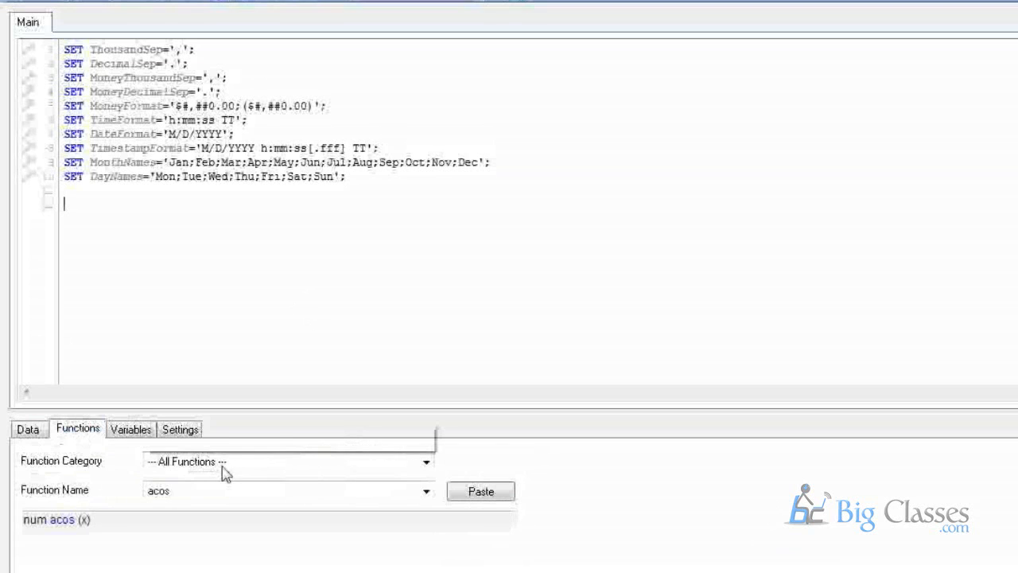
click(219, 493)
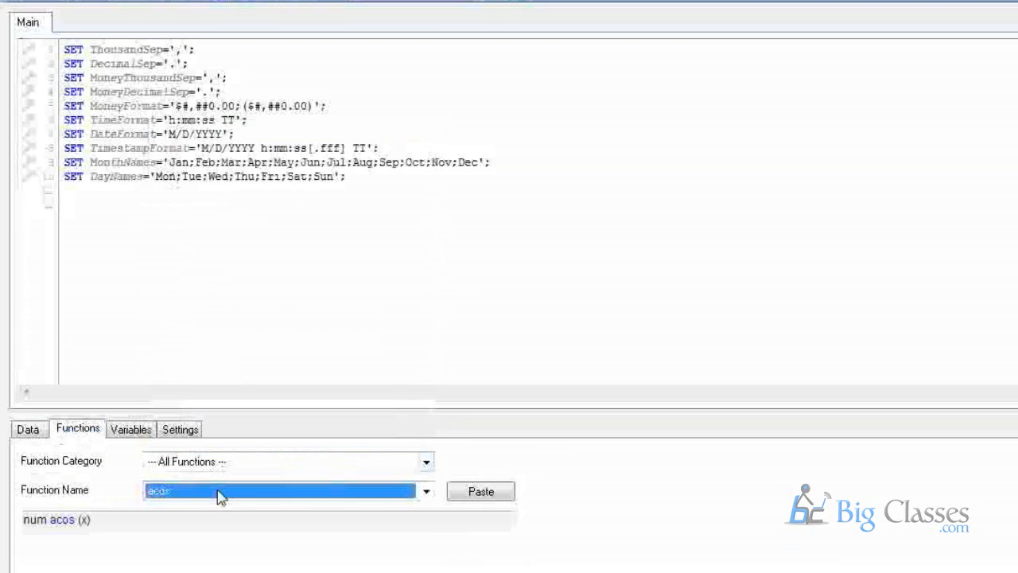
click(219, 493)
scroll(211, 387, down, 6)
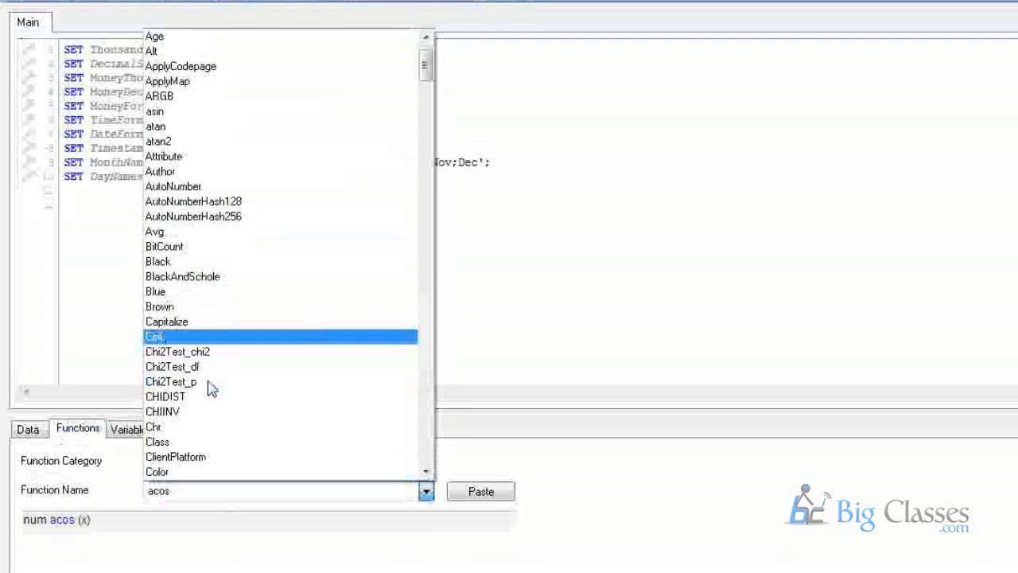
scroll(210, 387, down, 15)
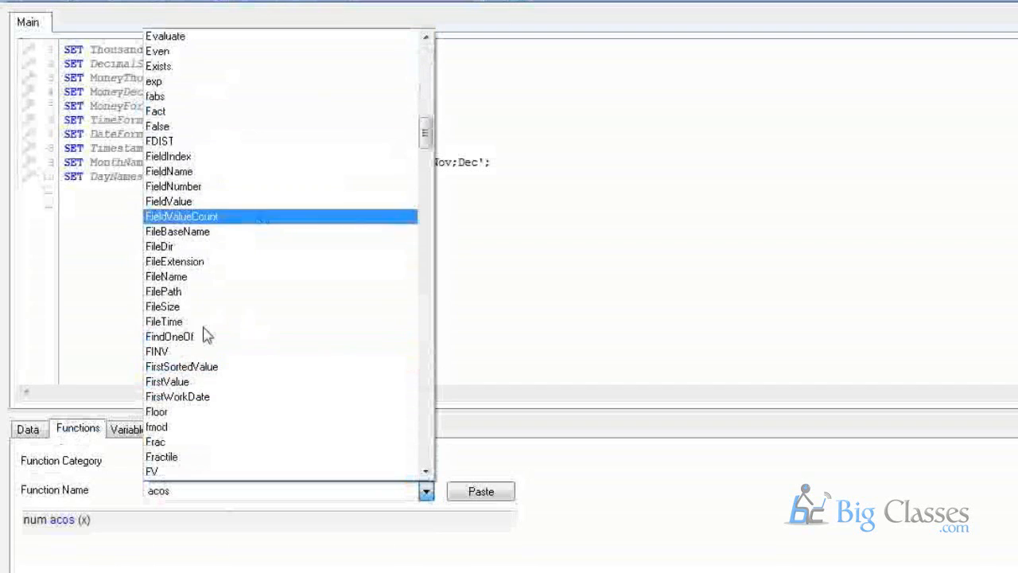
scroll(205, 343, down, 3)
scroll(221, 423, down, 1)
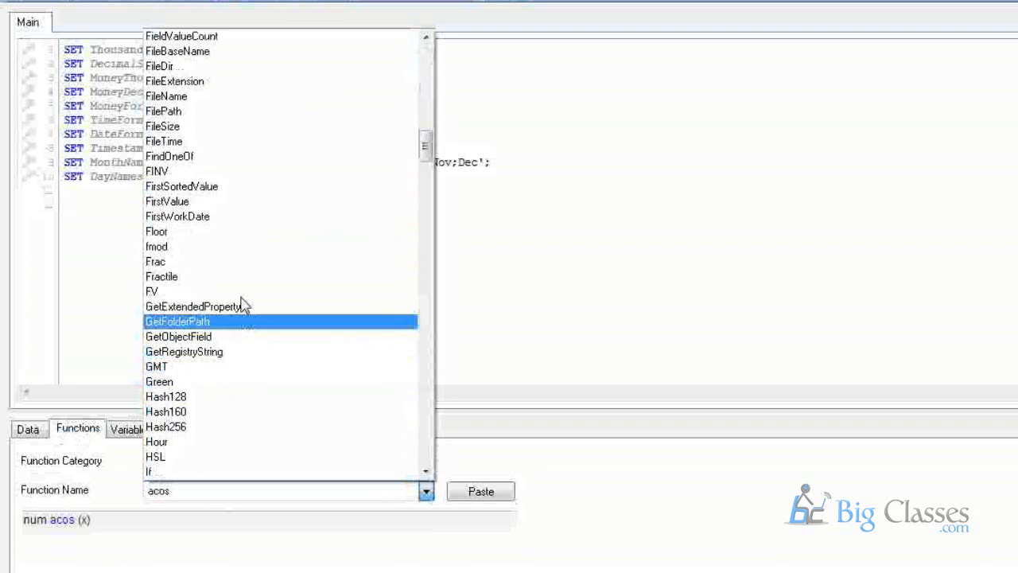
scroll(262, 446, down, 4)
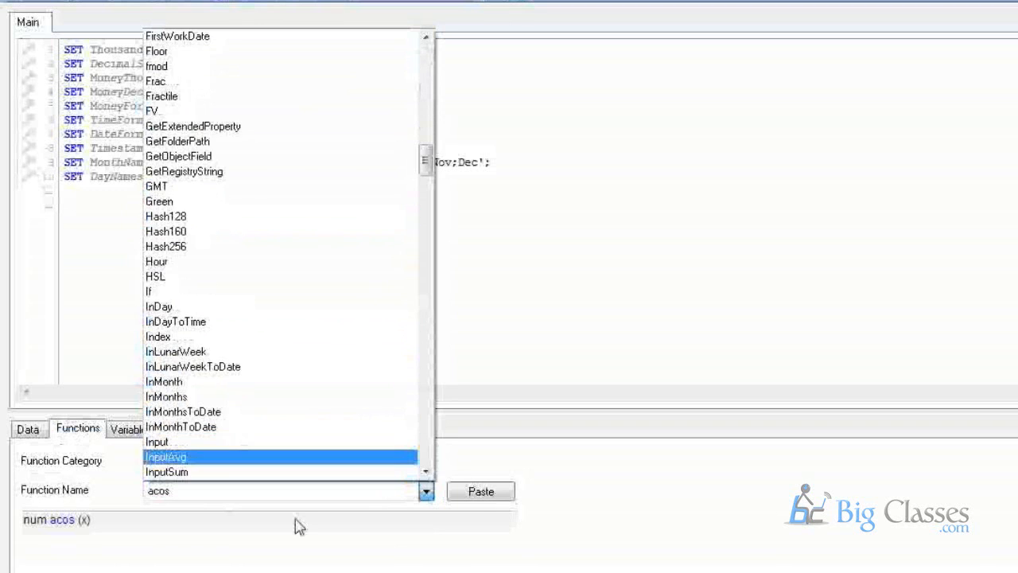
click(163, 471)
Check the Variables and Settings helpers, return to Data, add a blank line, then bring up Start.
click(130, 430)
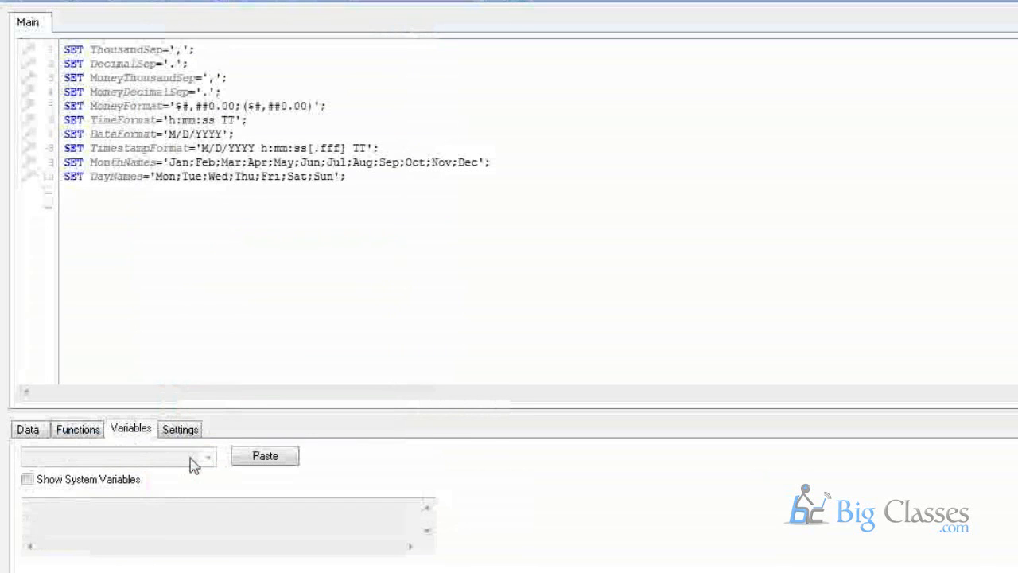
click(177, 432)
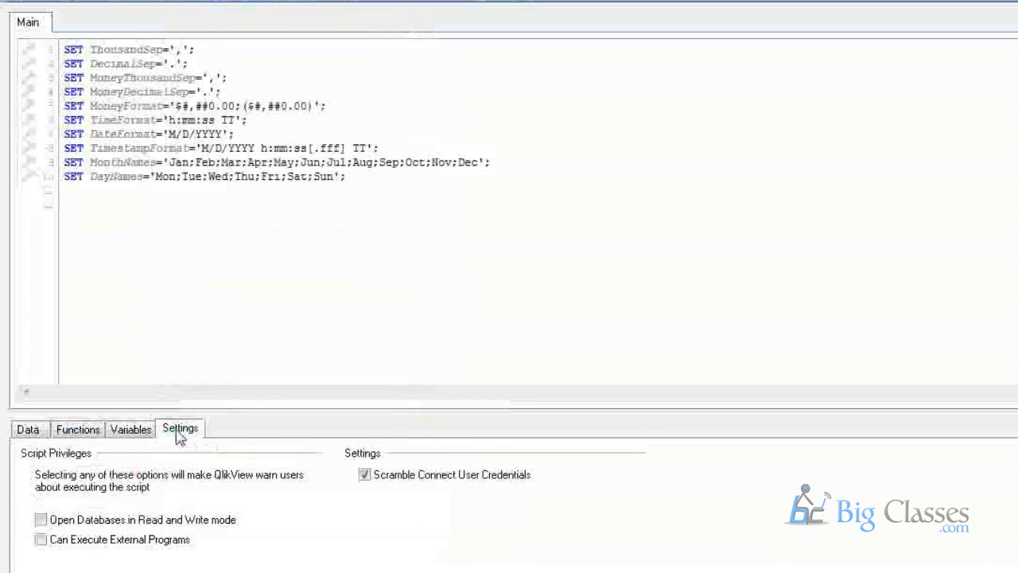
click(140, 430)
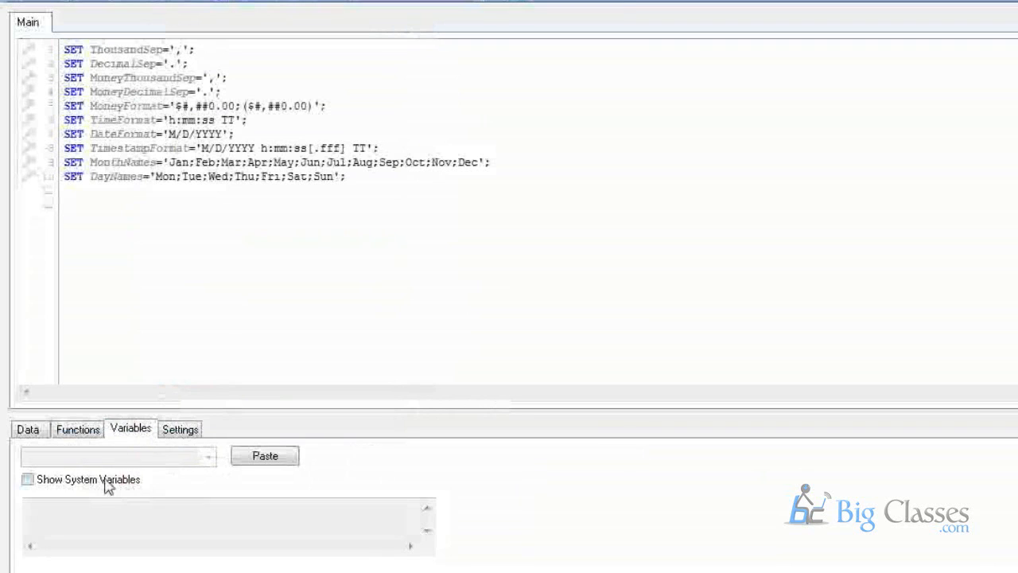
click(36, 432)
click(187, 206)
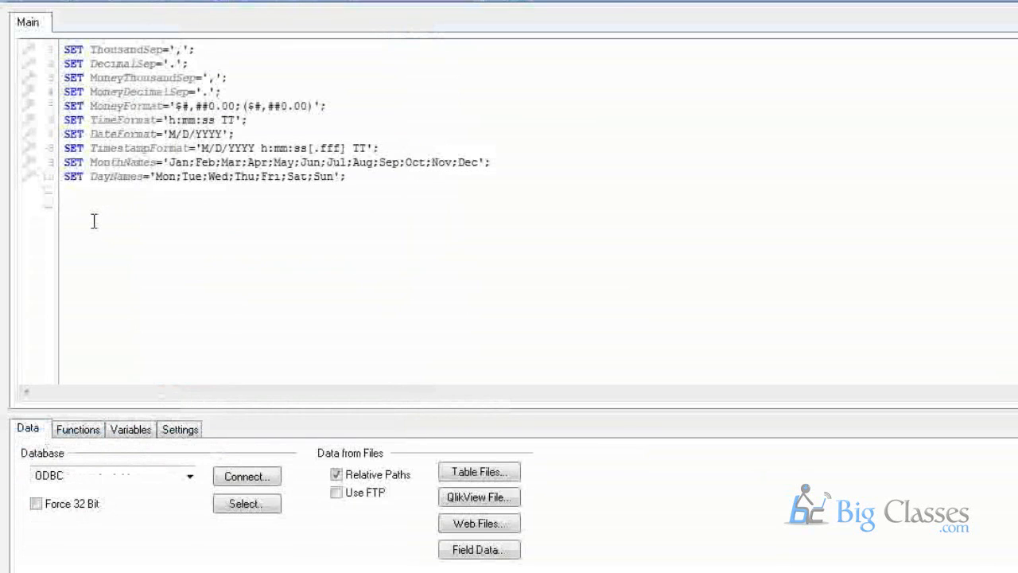
key(Return)
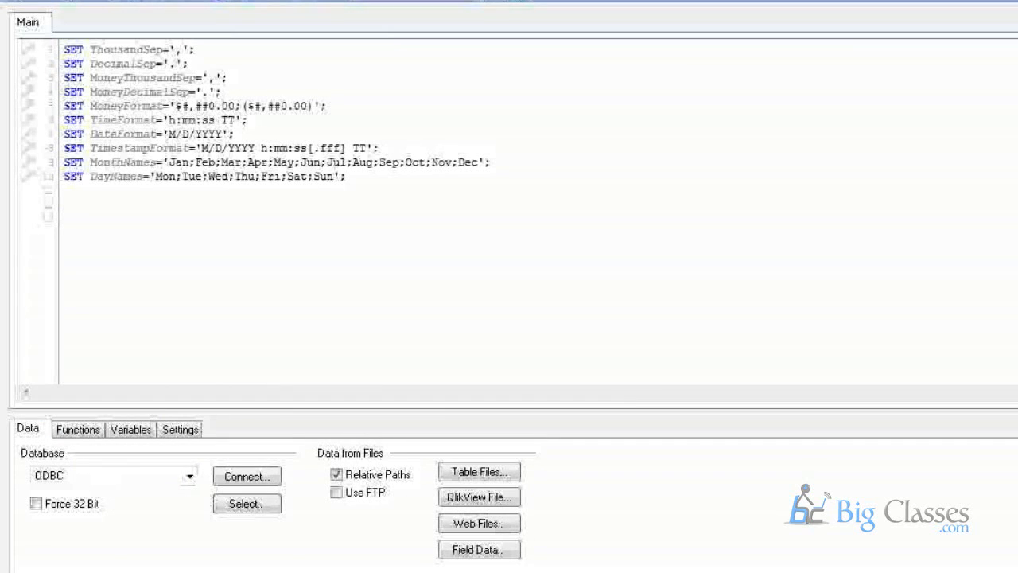
click(173, 477)
key(super)
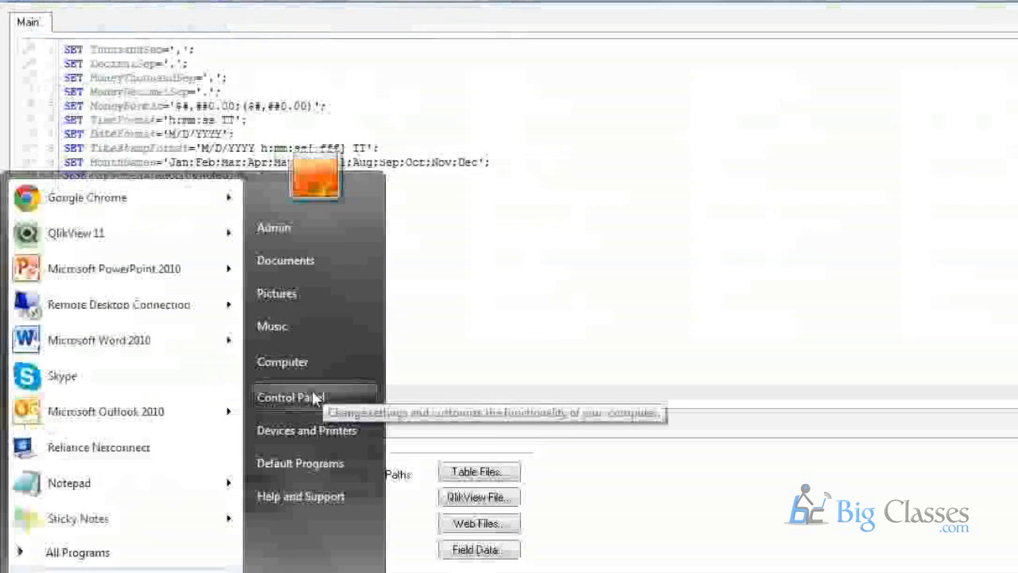
In Control Panel's Data Sources (ODBC) tool, confirm SQLEXPRESS exists and cancel the new-source wizard.
right_click(312, 398)
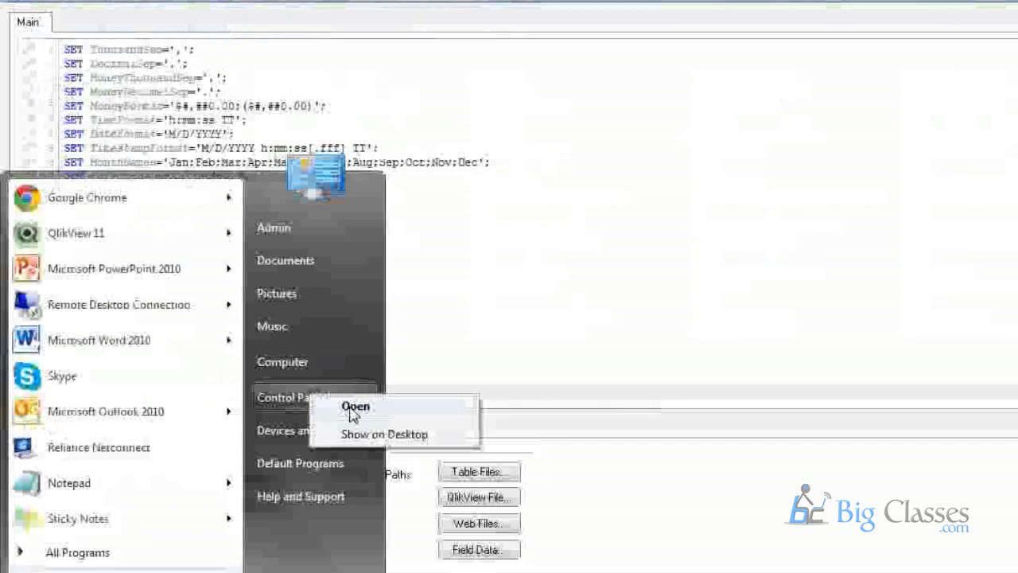
click(269, 391)
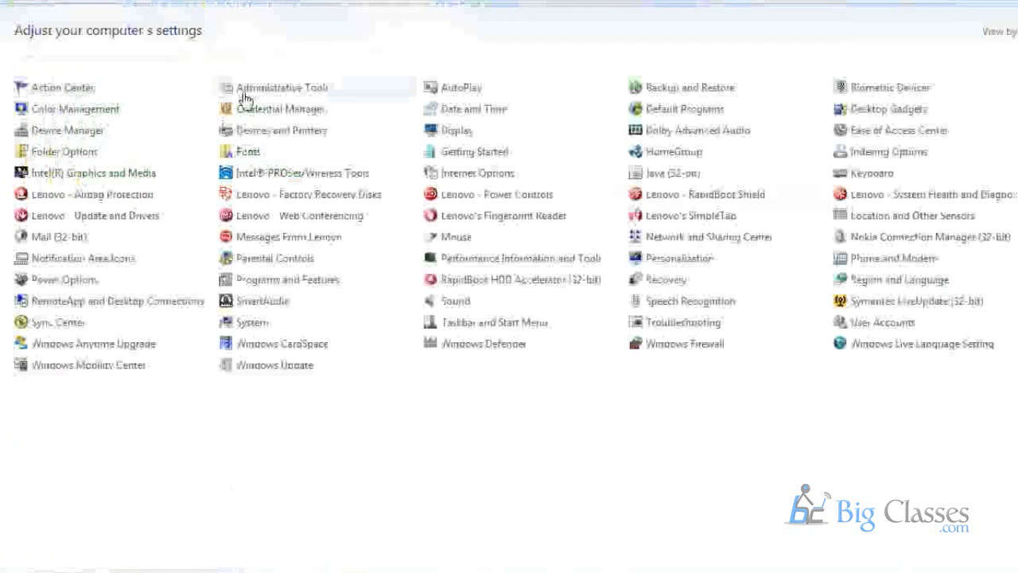
click(245, 99)
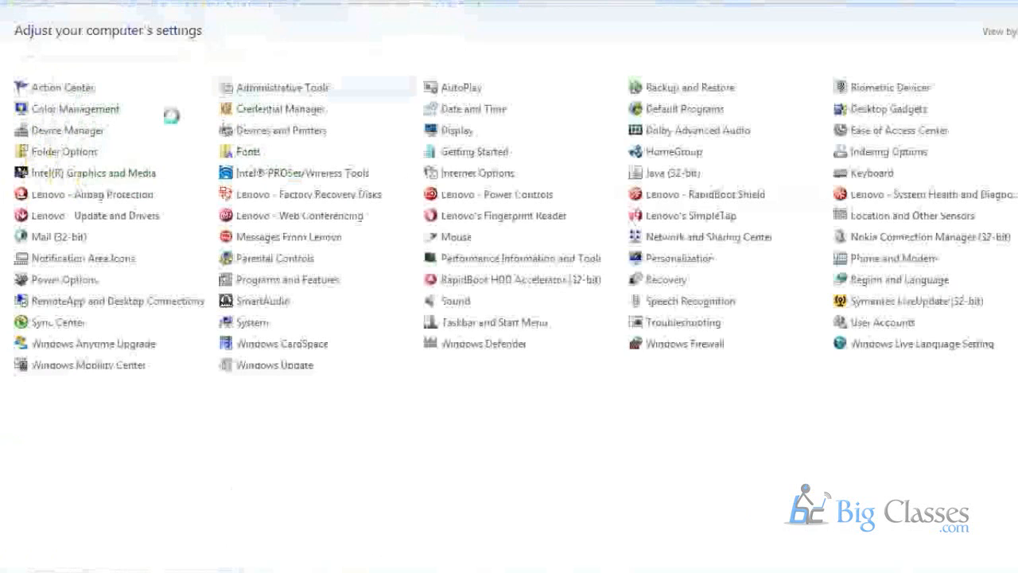
click(205, 105)
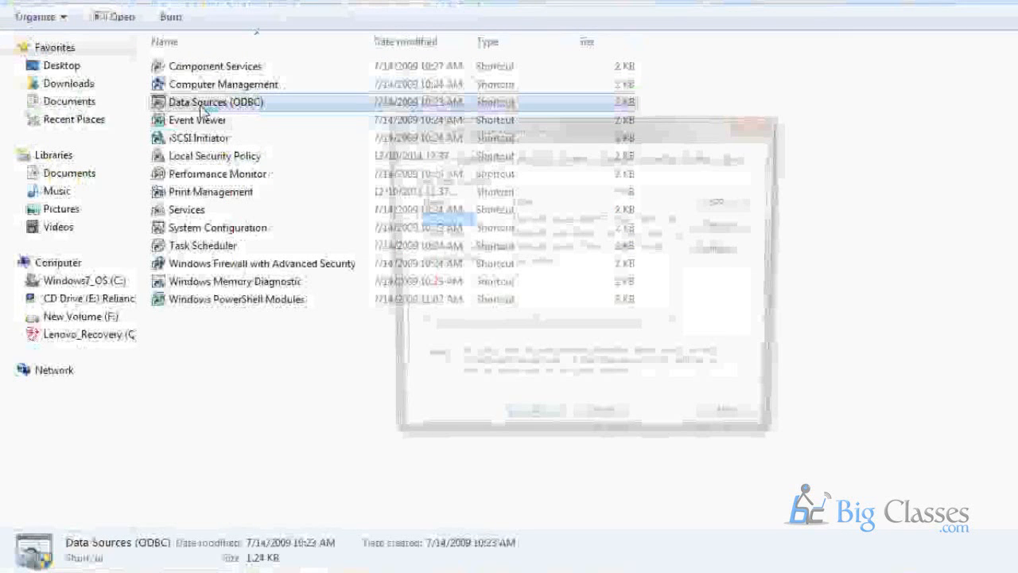
click(457, 262)
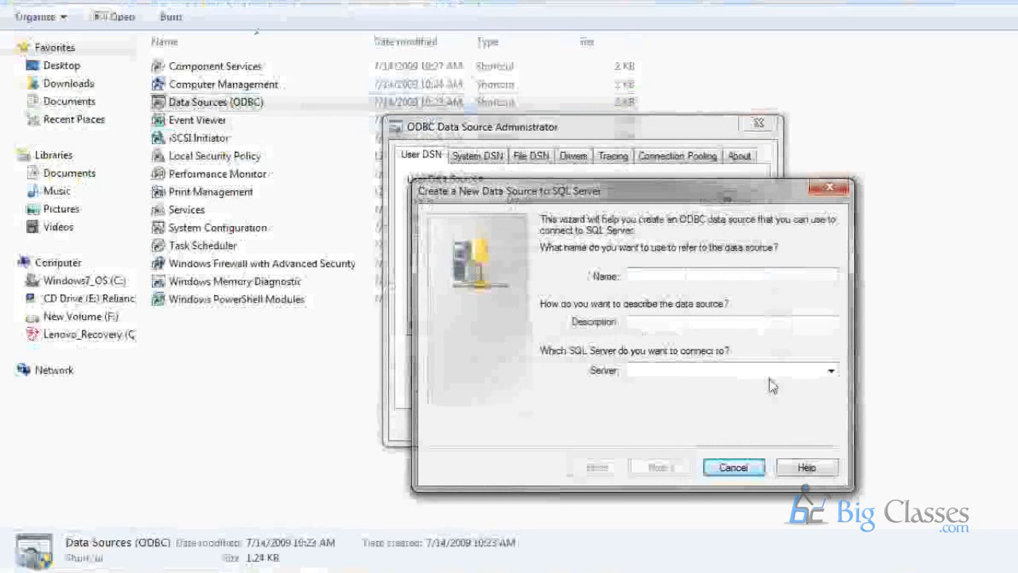
click(734, 468)
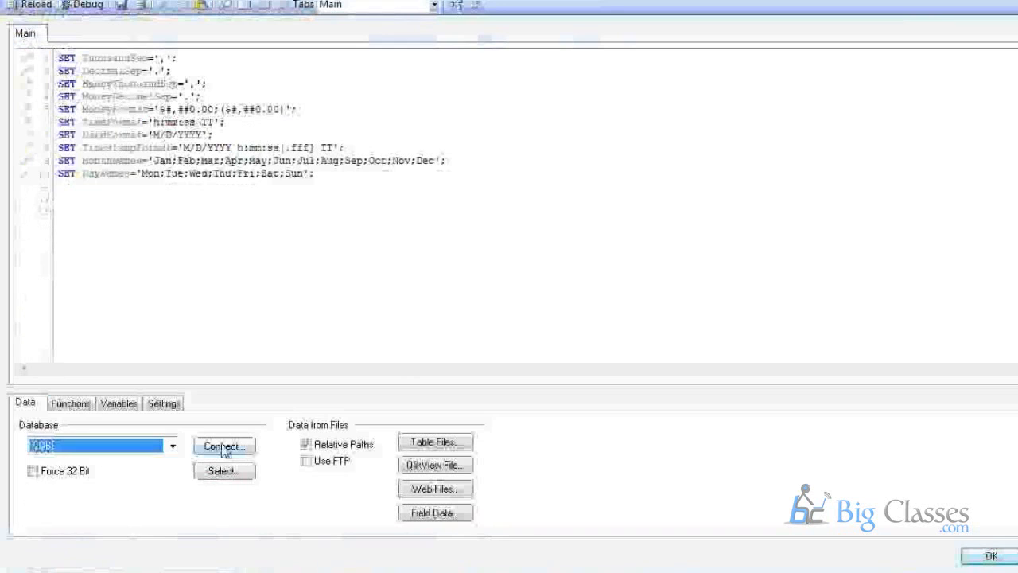
Connect to the SQLEXPRESS ODBC source, entering the user ID and password.
click(225, 447)
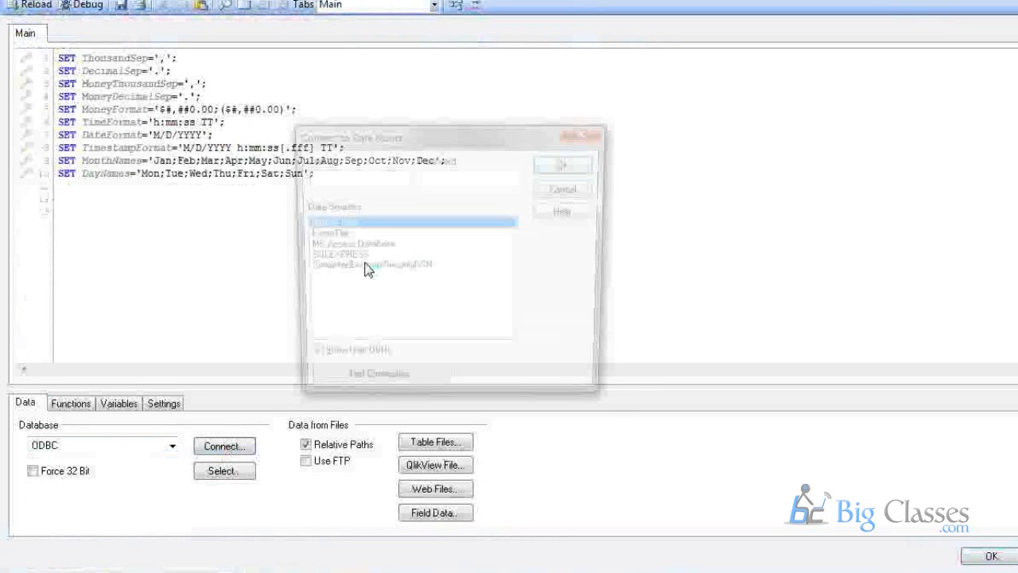
click(332, 259)
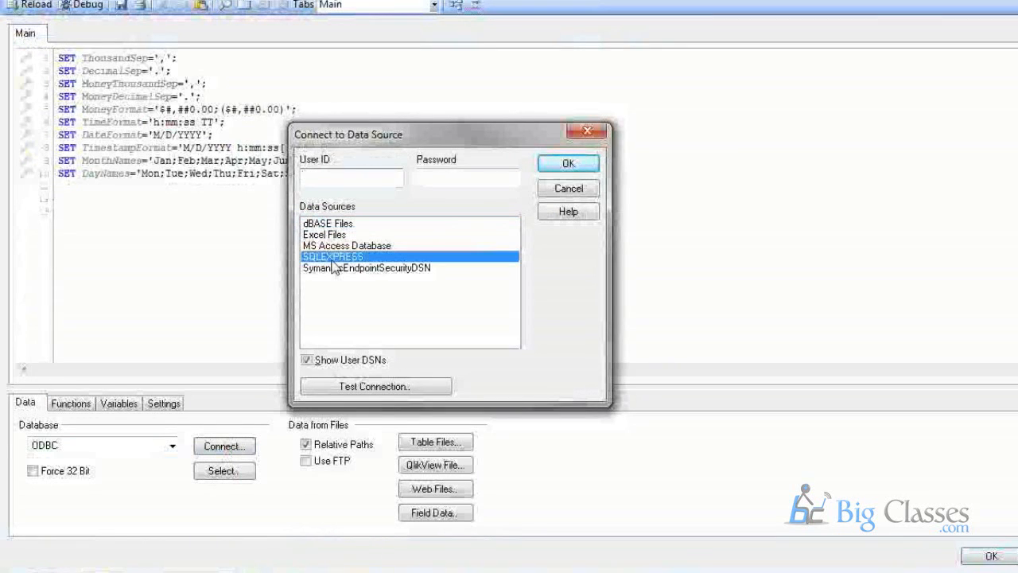
click(337, 176)
text(admin)
key(Tab)
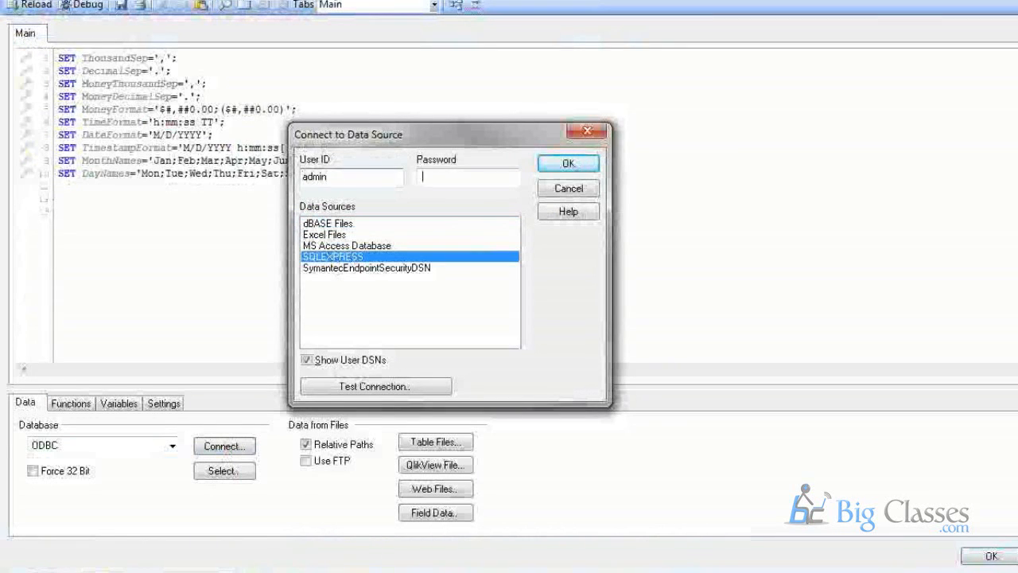
text(*******)
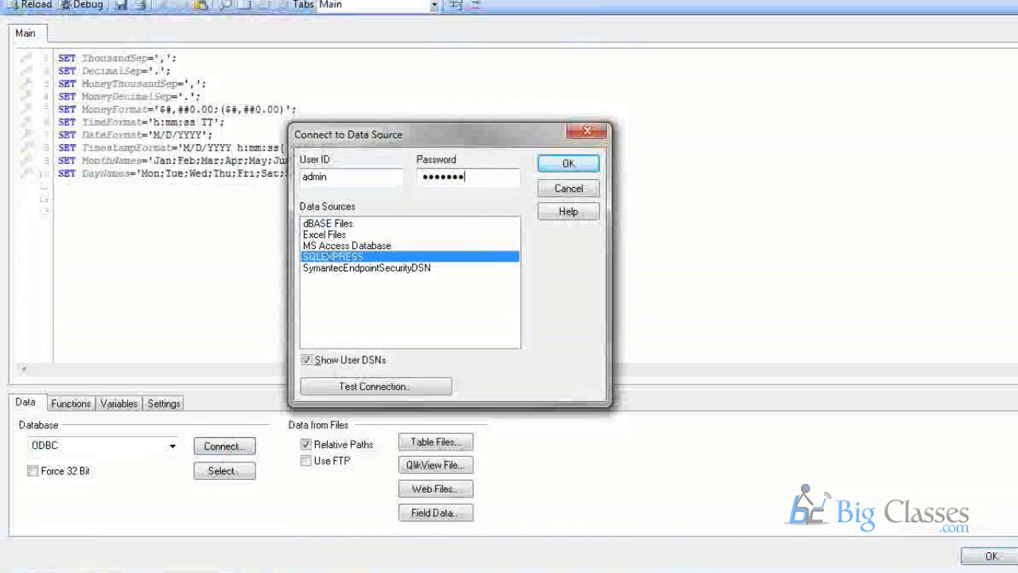
key(Return)
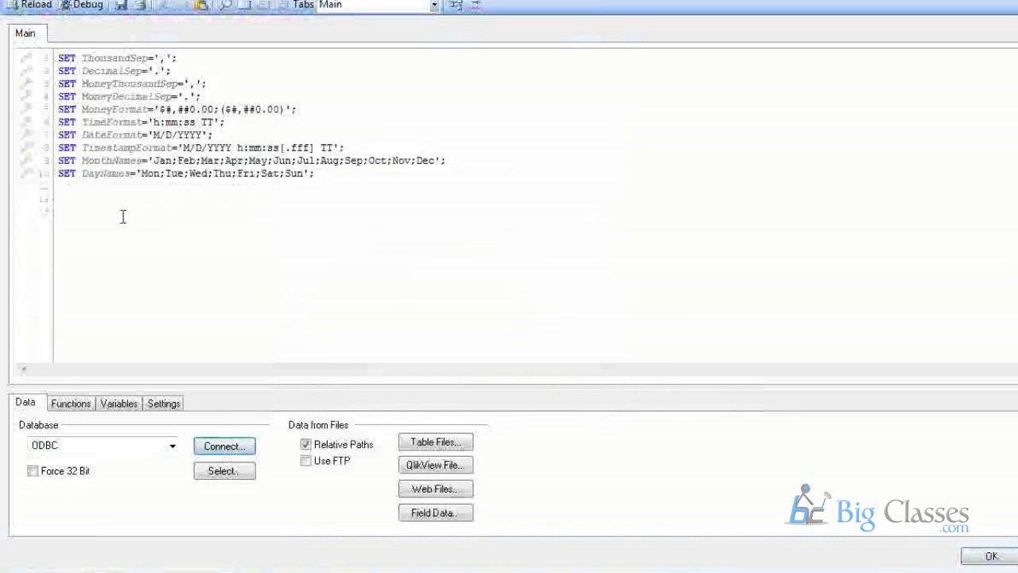
Place the ODBC CONNECT statement on line 12 and add empty lines below it.
click(170, 268)
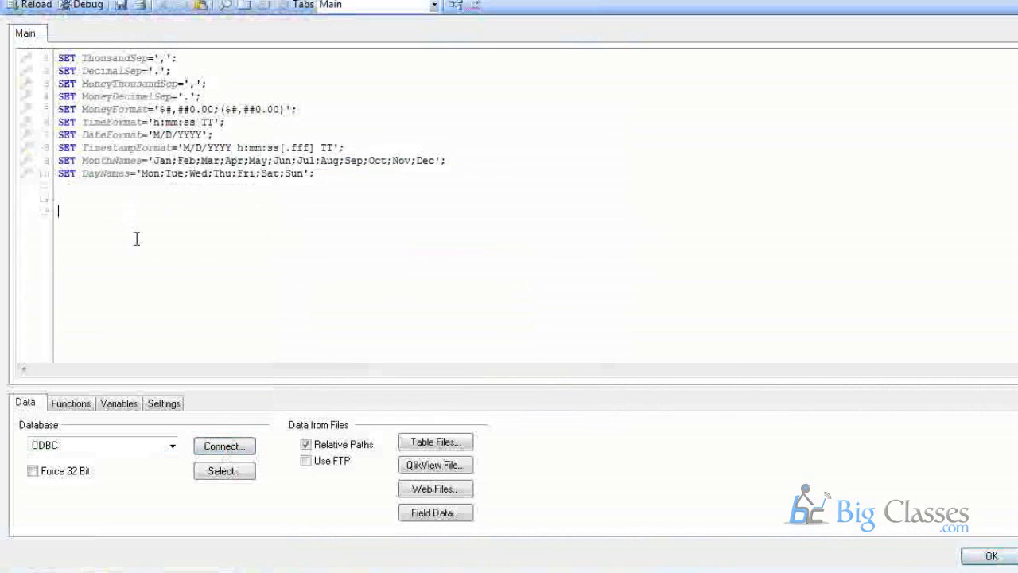
click(226, 472)
click(91, 198)
drag(60, 199, 340, 199)
click(57, 198)
drag(57, 198, 614, 199)
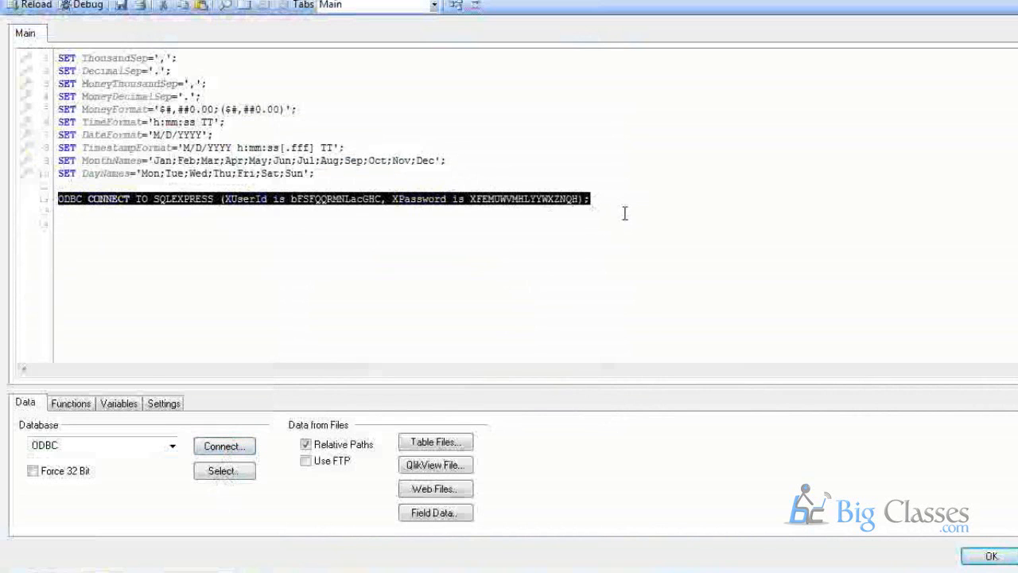
click(615, 200)
click(95, 215)
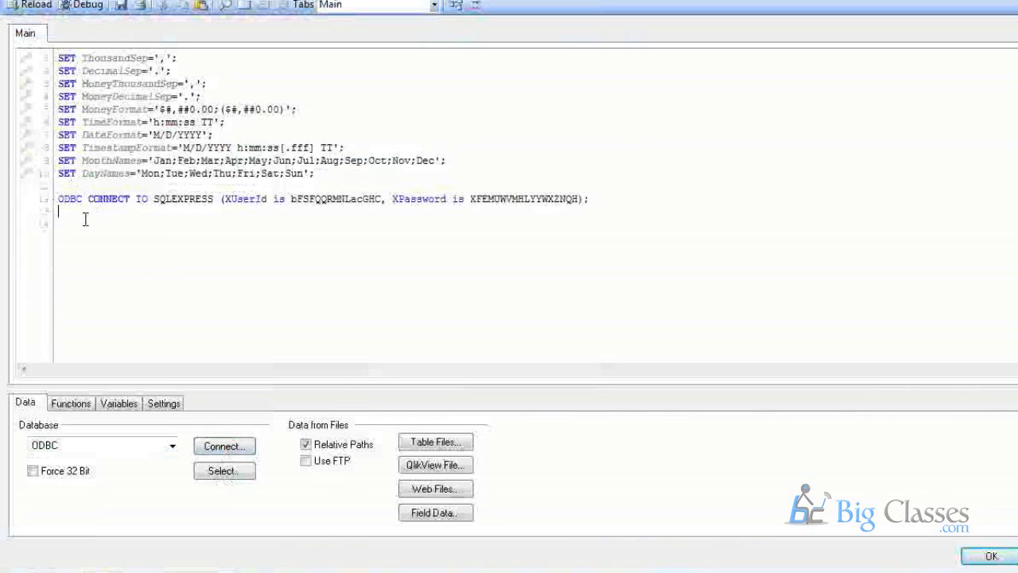
click(86, 229)
key(Return)
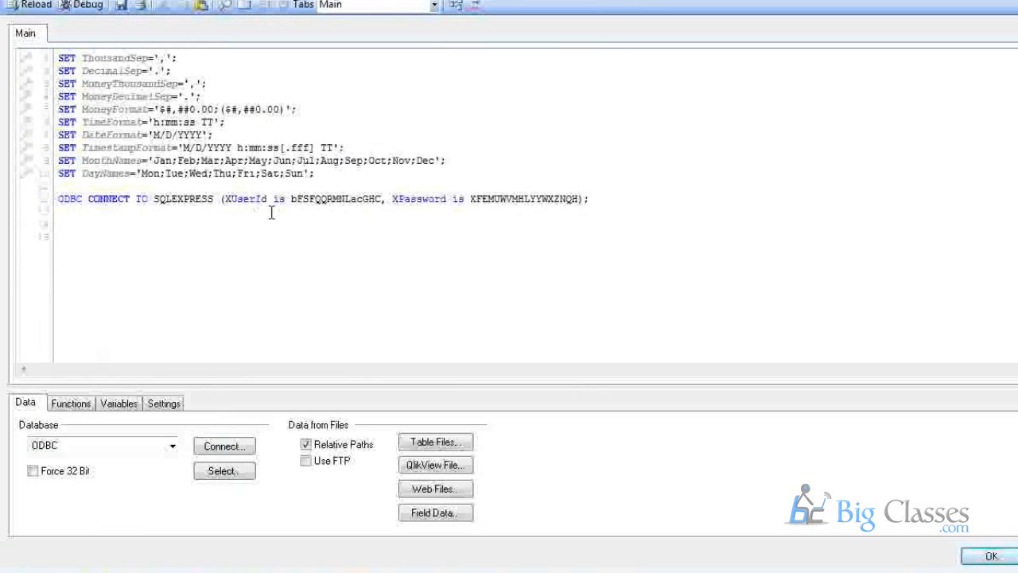
Insert SELECT * FROM Certifications.dbo.SalesOrderDetail into the script, wrapped in multiple-select markers.
click(222, 475)
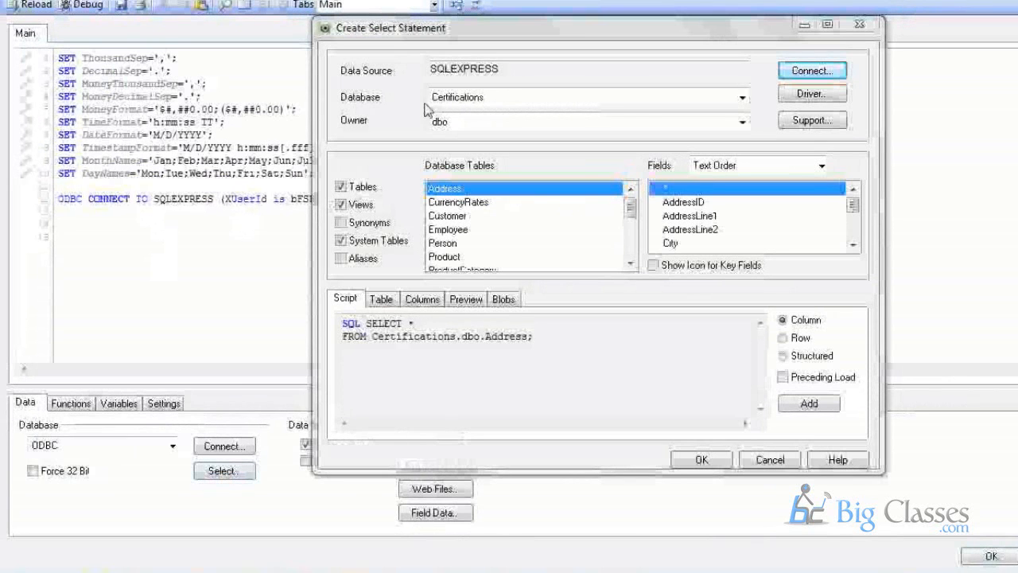
click(510, 96)
click(464, 130)
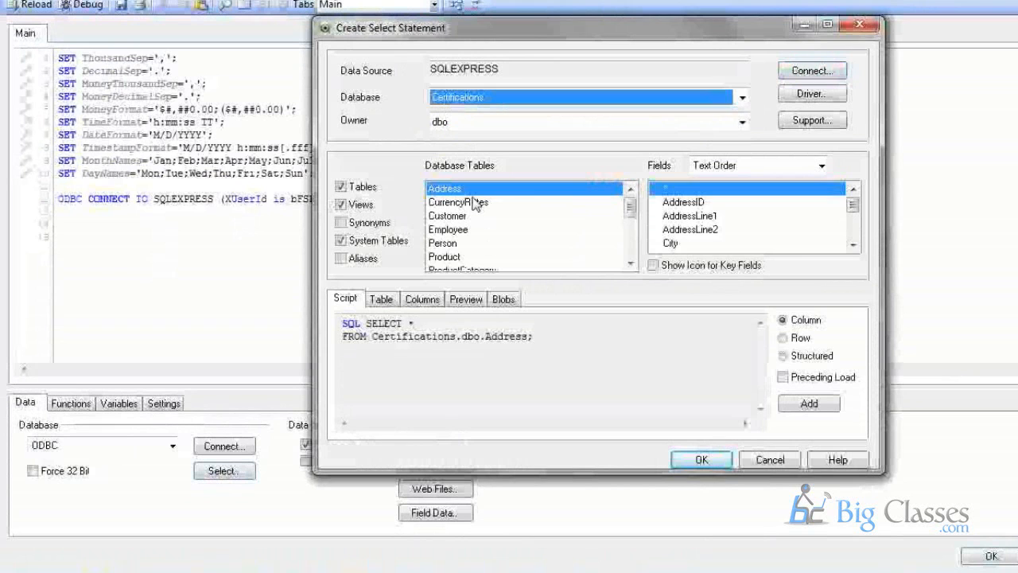
drag(631, 215, 636, 240)
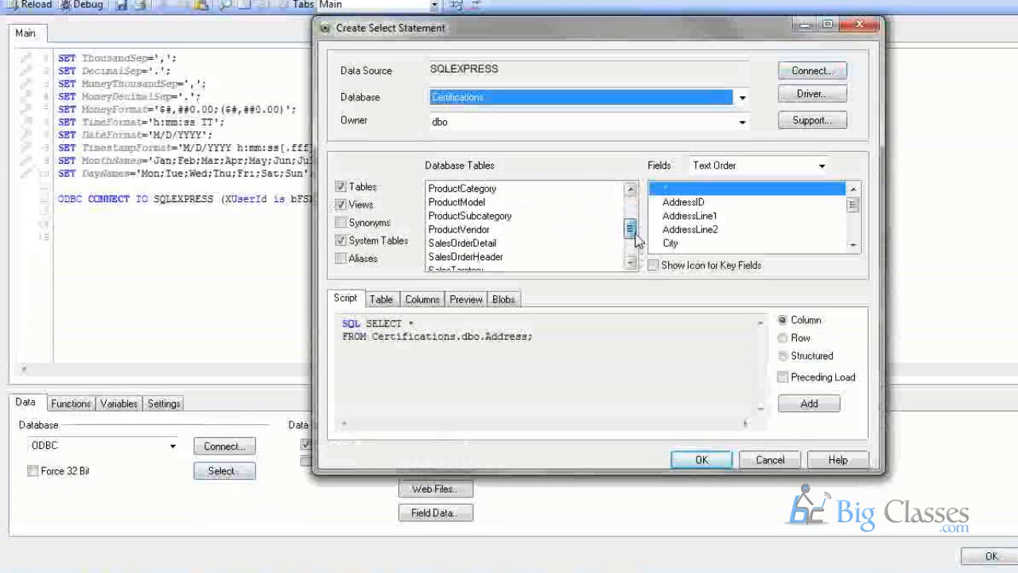
click(501, 256)
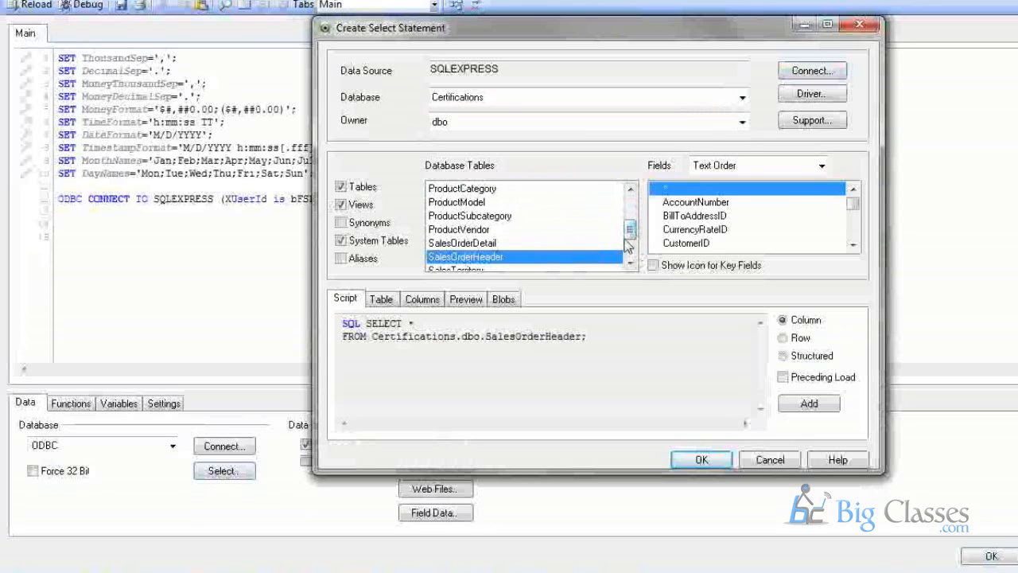
drag(630, 239, 607, 229)
click(493, 230)
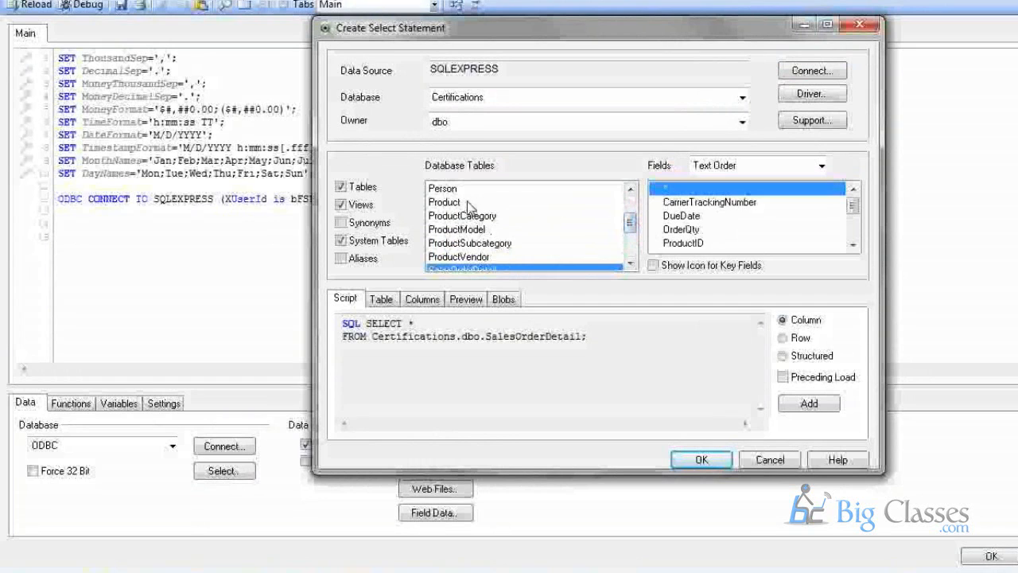
mouse_move(629, 227)
mouse_down()
mouse_move(629, 208)
mouse_move(629, 231)
mouse_up()
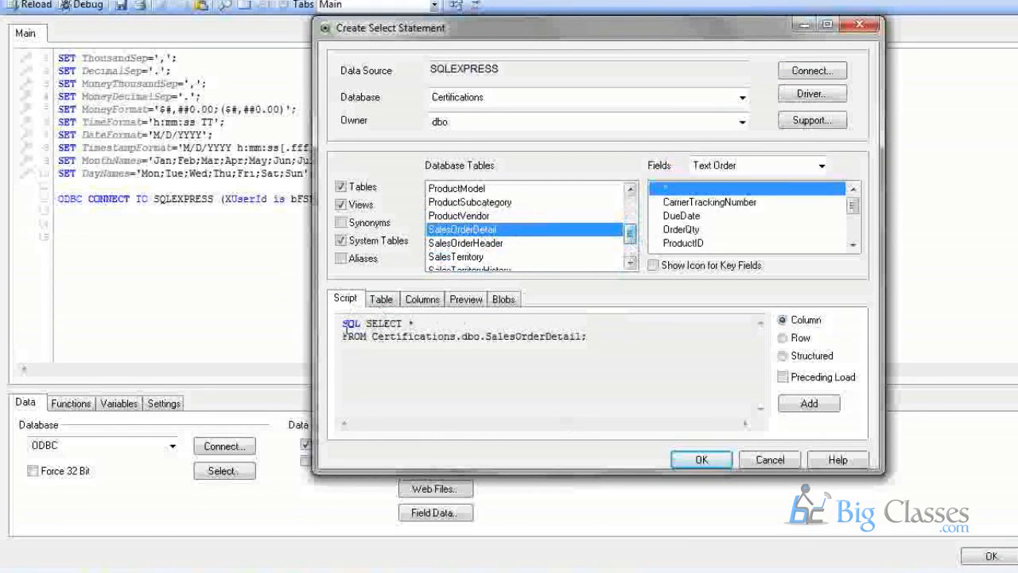
drag(345, 324, 416, 337)
click(323, 331)
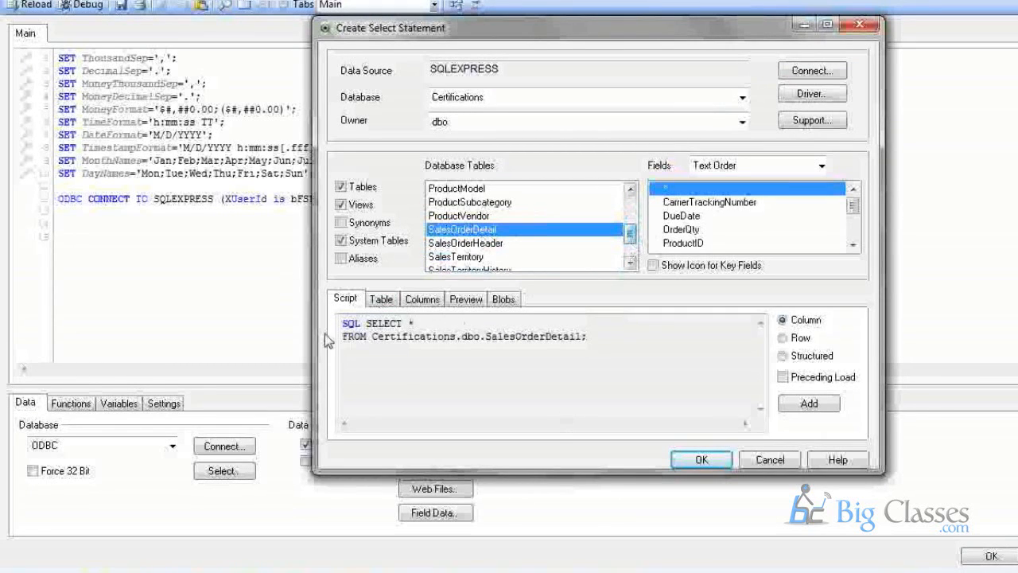
click(806, 405)
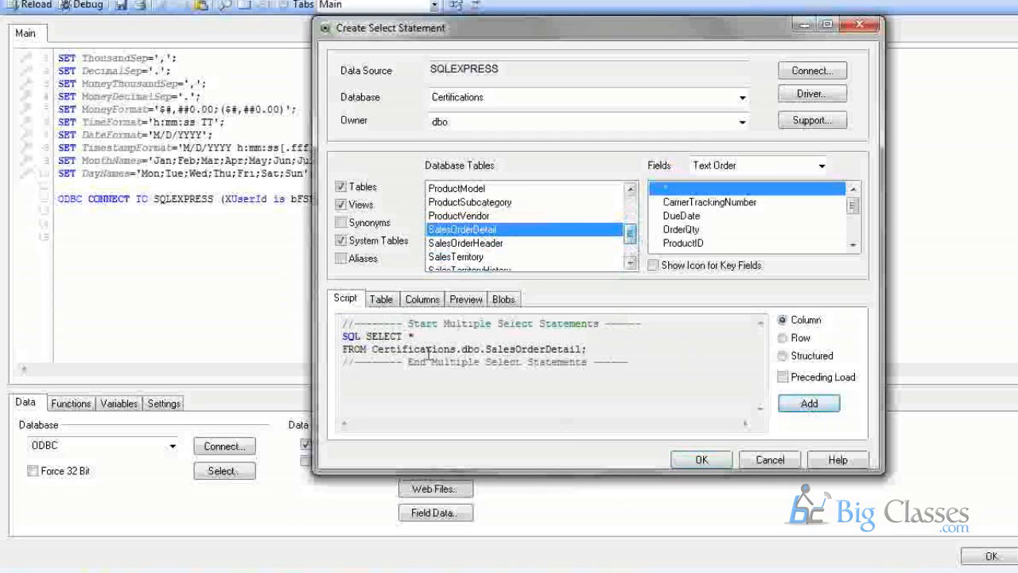
click(701, 462)
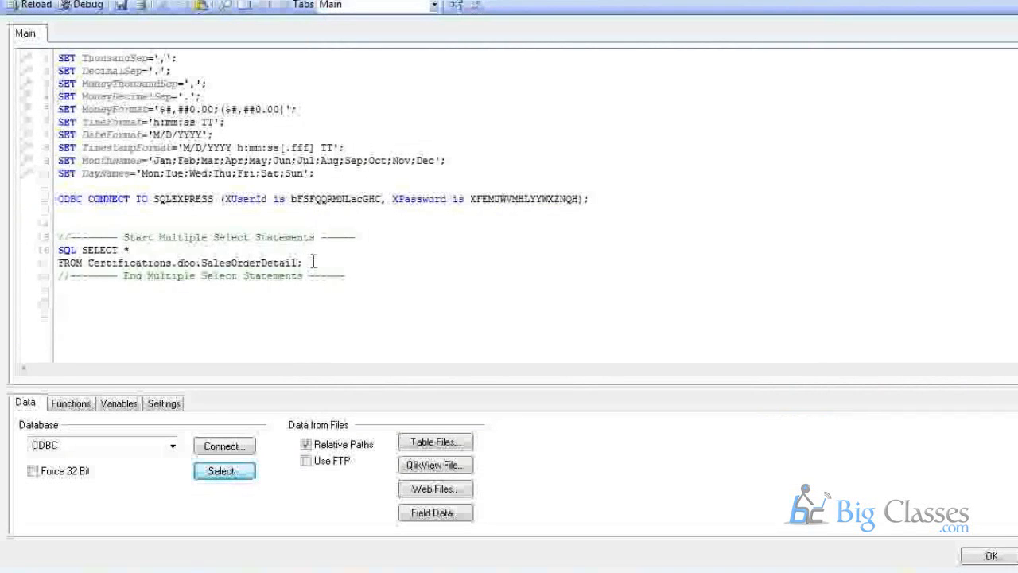
Label the SalesOrderDetail load 'SalesOrder:' and close the script editor with OK.
drag(304, 263, 58, 250)
click(87, 306)
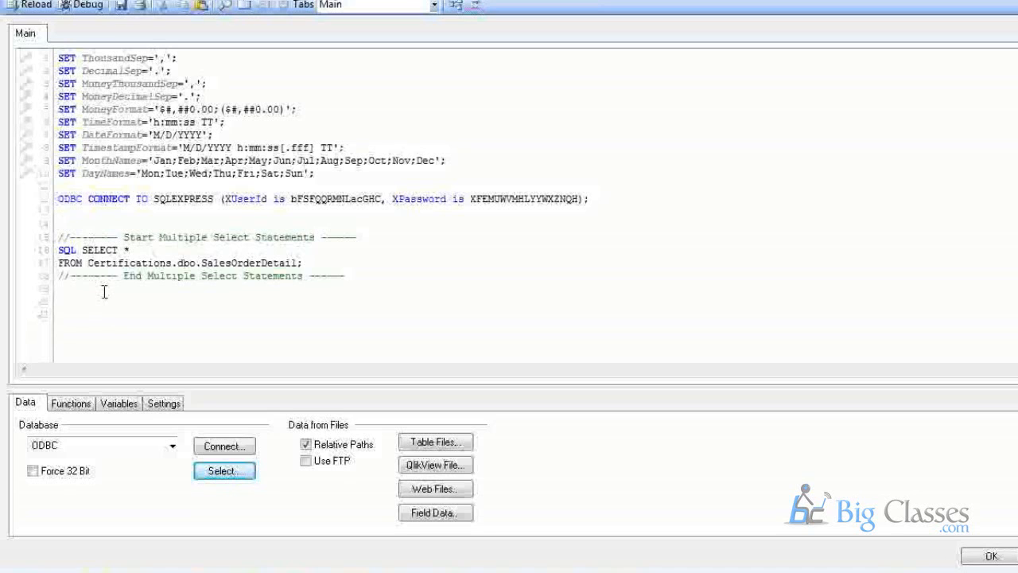
text(S)
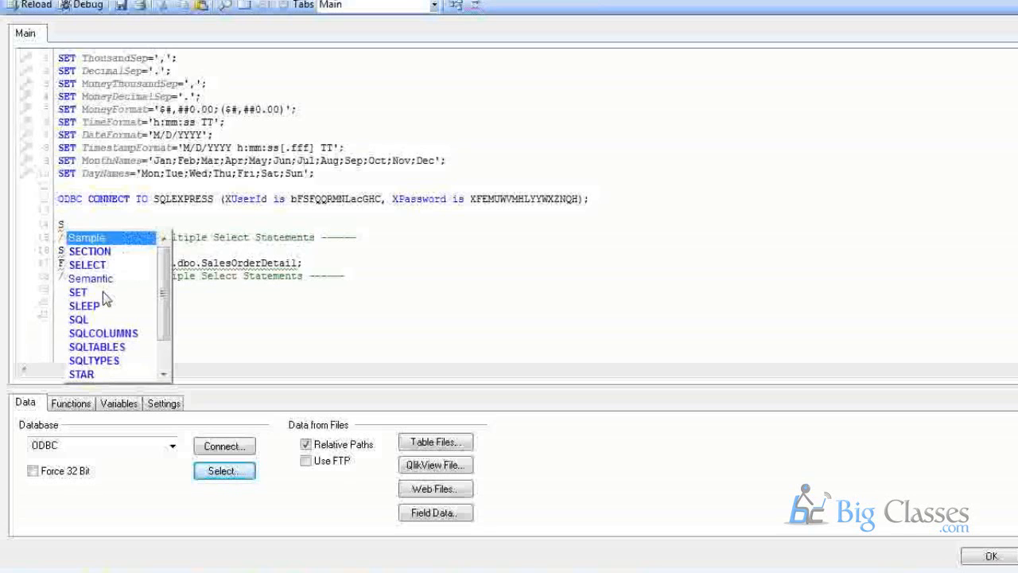
text(alesOrder:)
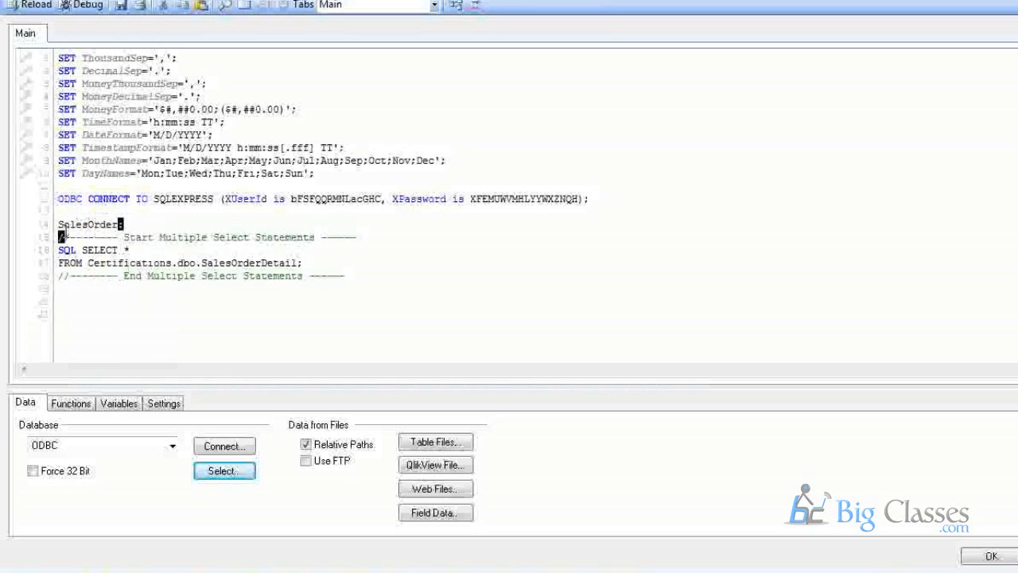
drag(57, 250, 311, 261)
click(256, 334)
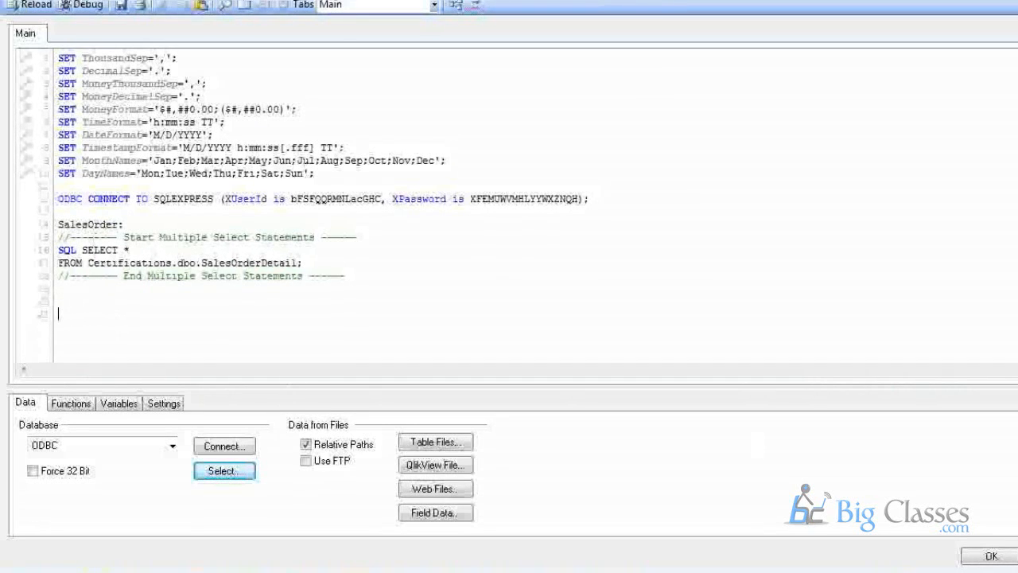
click(991, 557)
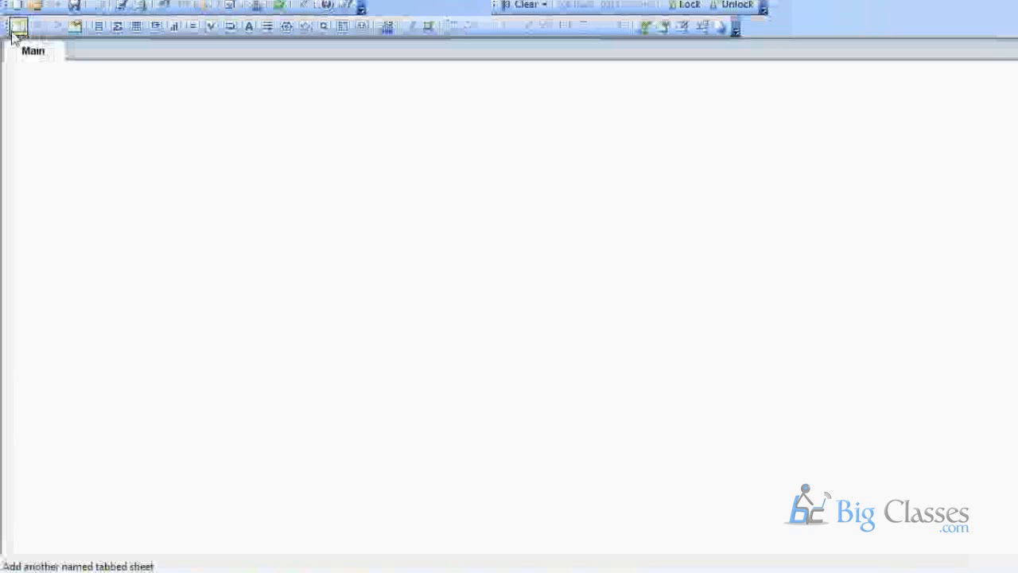
Reload the data and inspect the 119,108-row SalesOrder table in the table viewer.
click(141, 6)
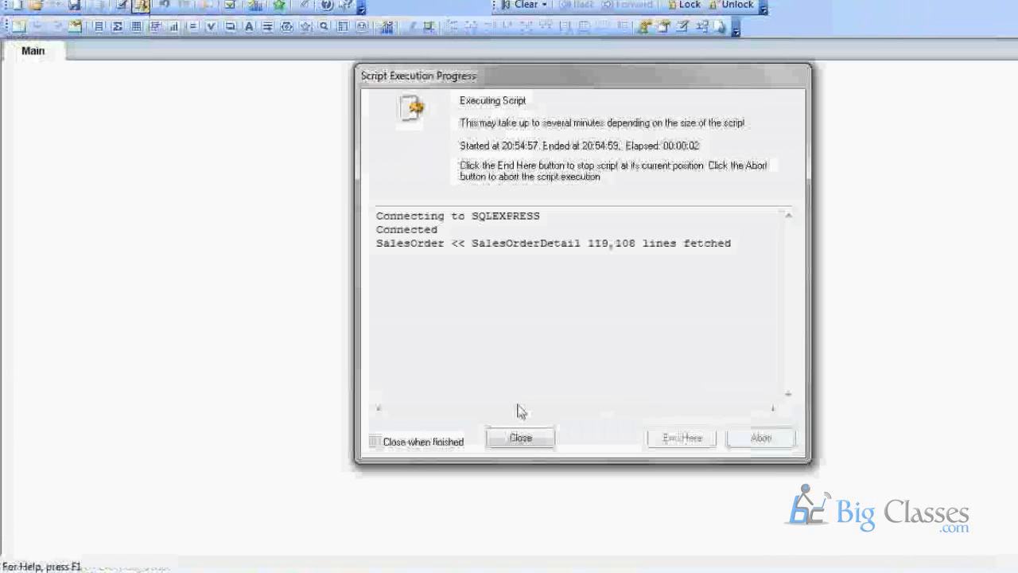
click(522, 437)
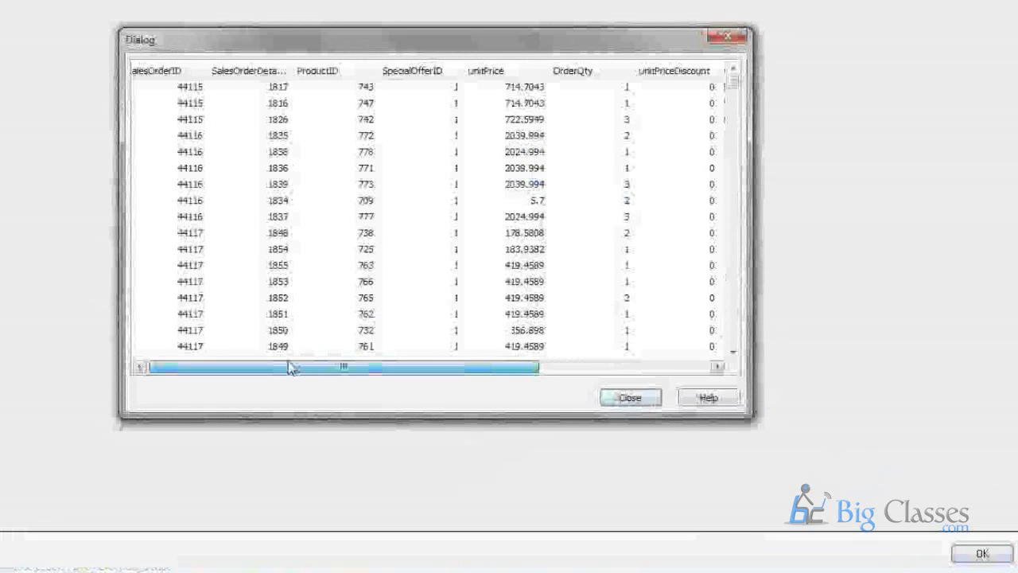
drag(288, 362, 284, 364)
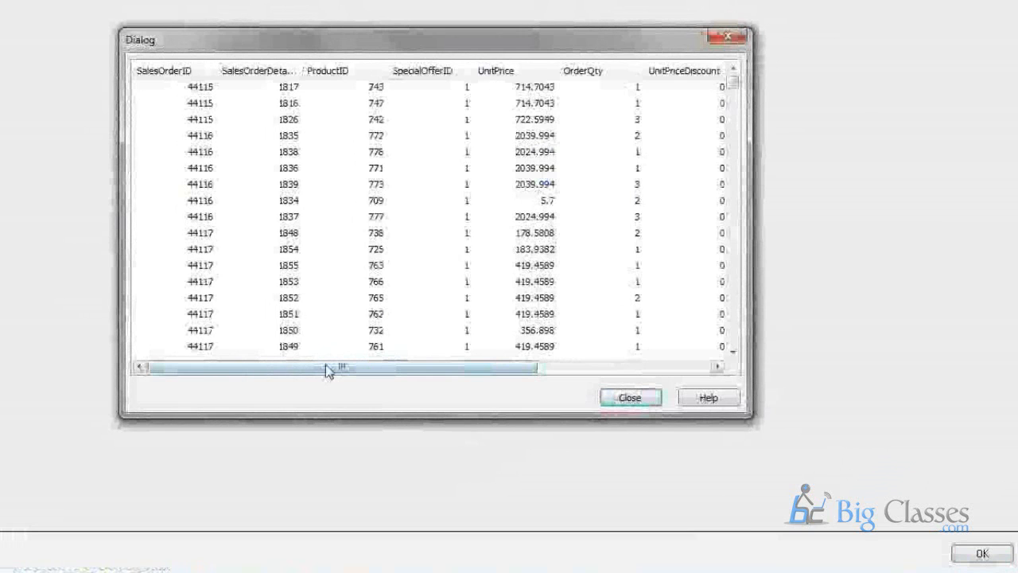
drag(325, 364, 302, 379)
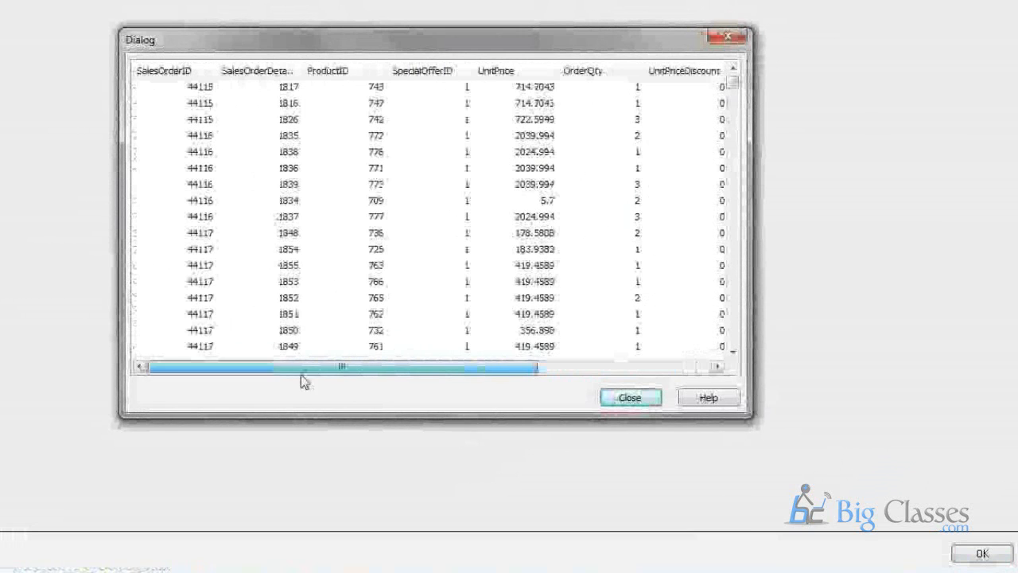
click(337, 86)
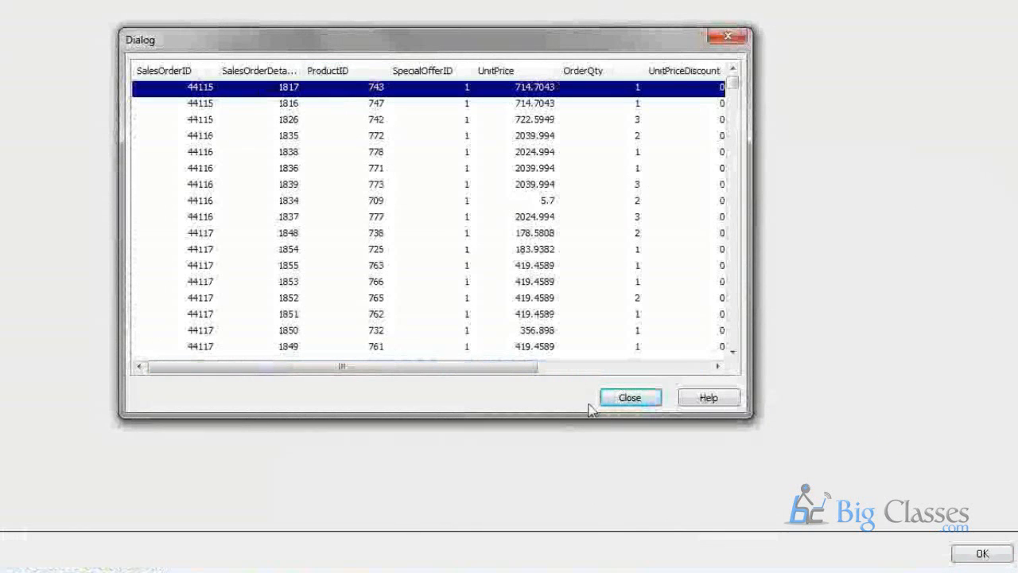
click(629, 401)
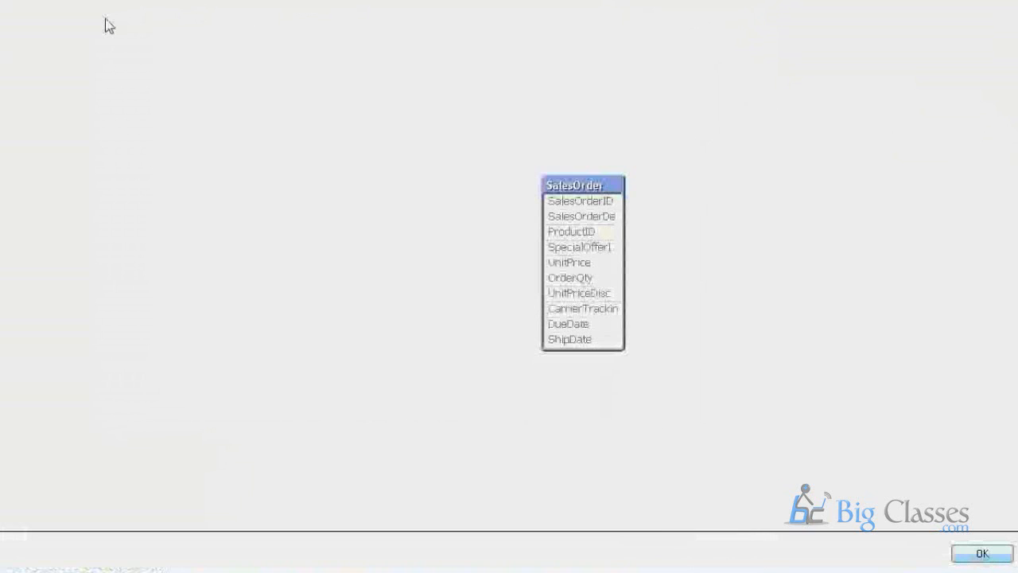
key(Escape)
click(124, 6)
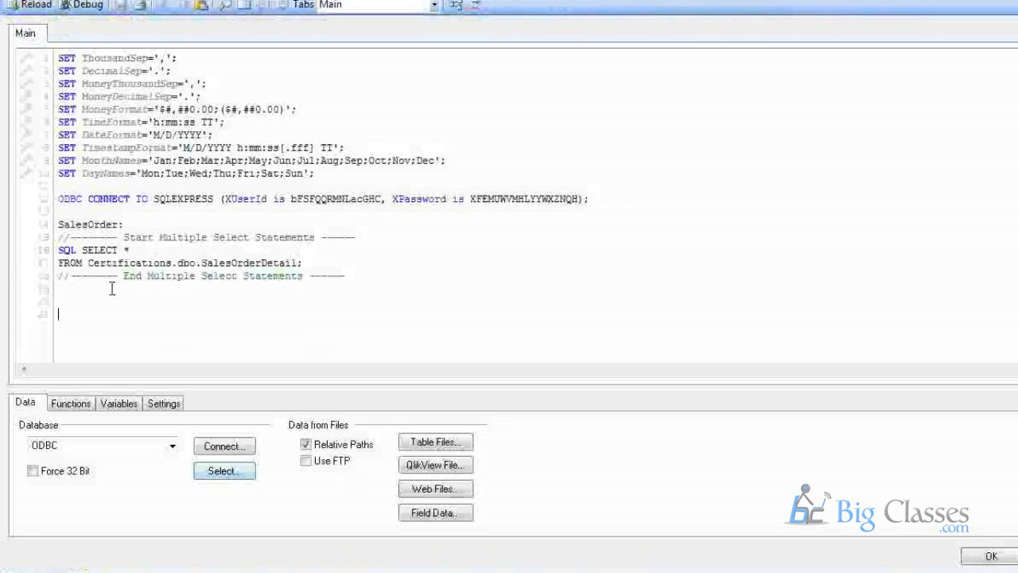
Insert a SELECT of only ProductID from the Product table, wrapped in multiple-select markers.
click(60, 199)
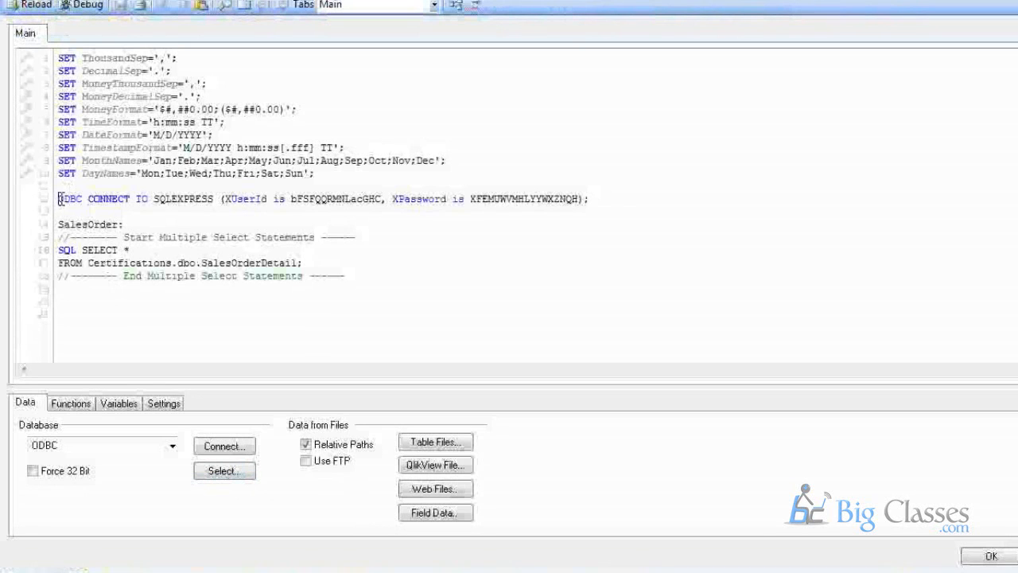
click(205, 472)
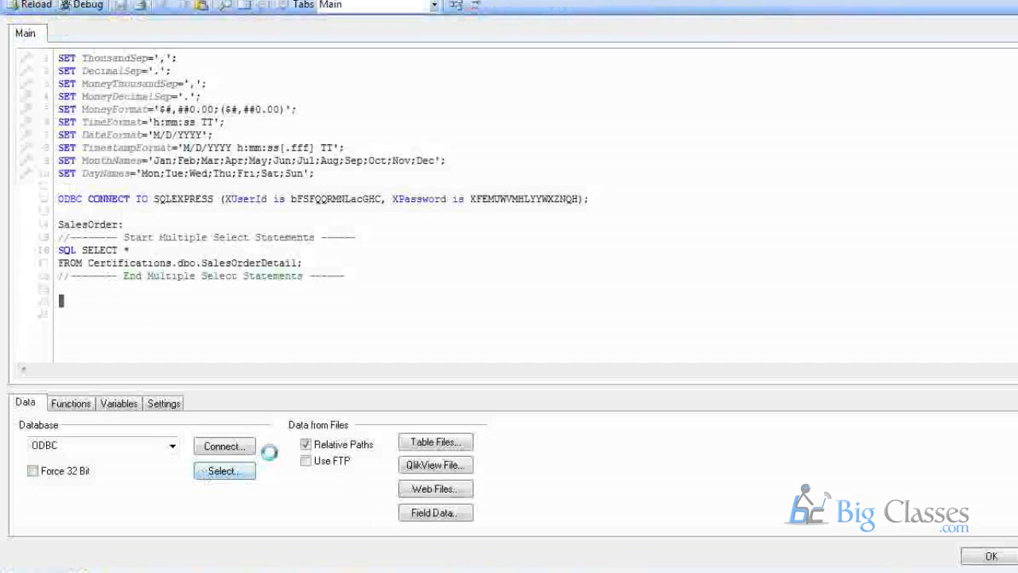
click(479, 242)
scroll(480, 240, down, 1)
click(496, 218)
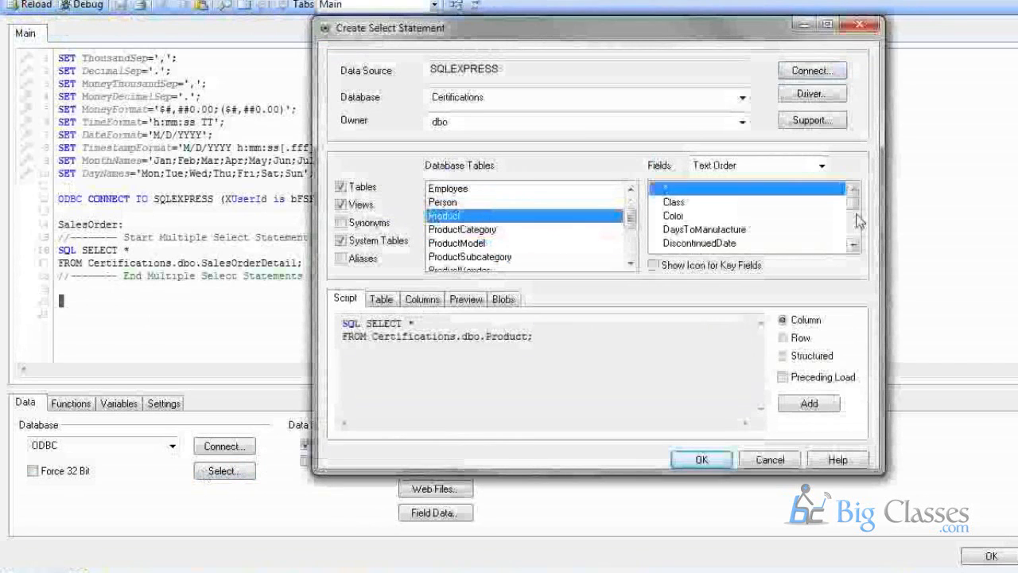
scroll(854, 210, down, 2)
click(706, 229)
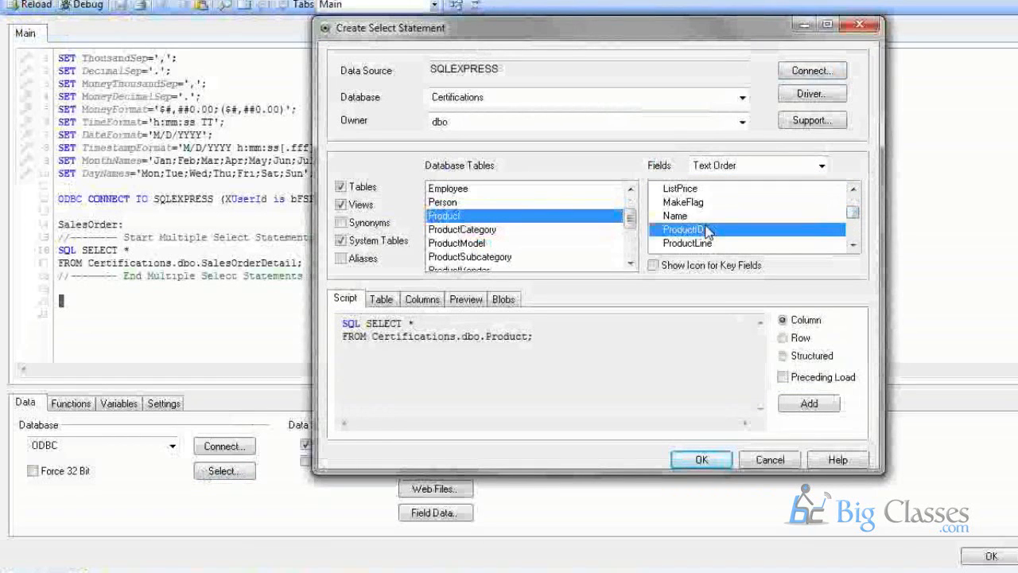
scroll(708, 229, down, 3)
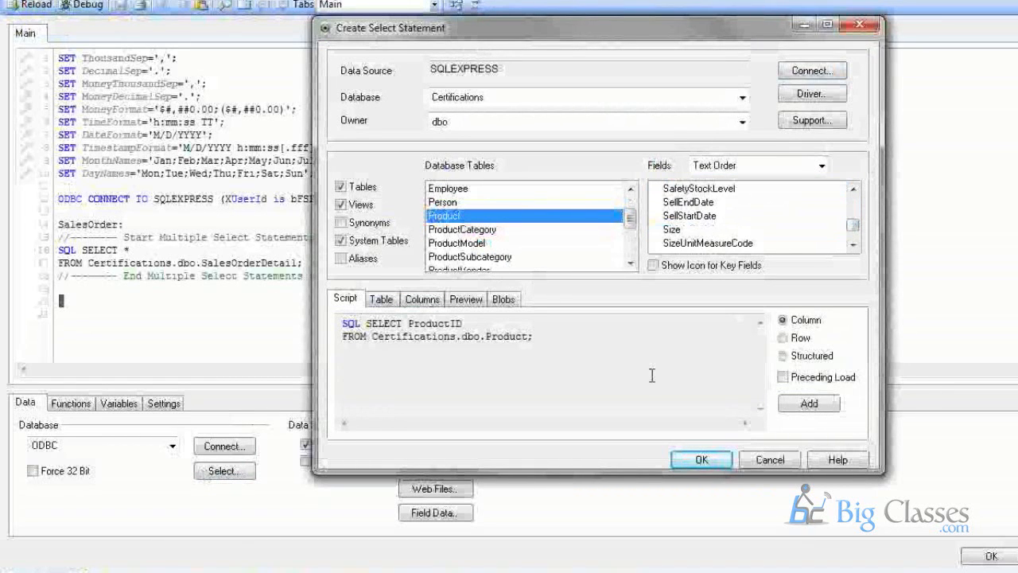
click(812, 406)
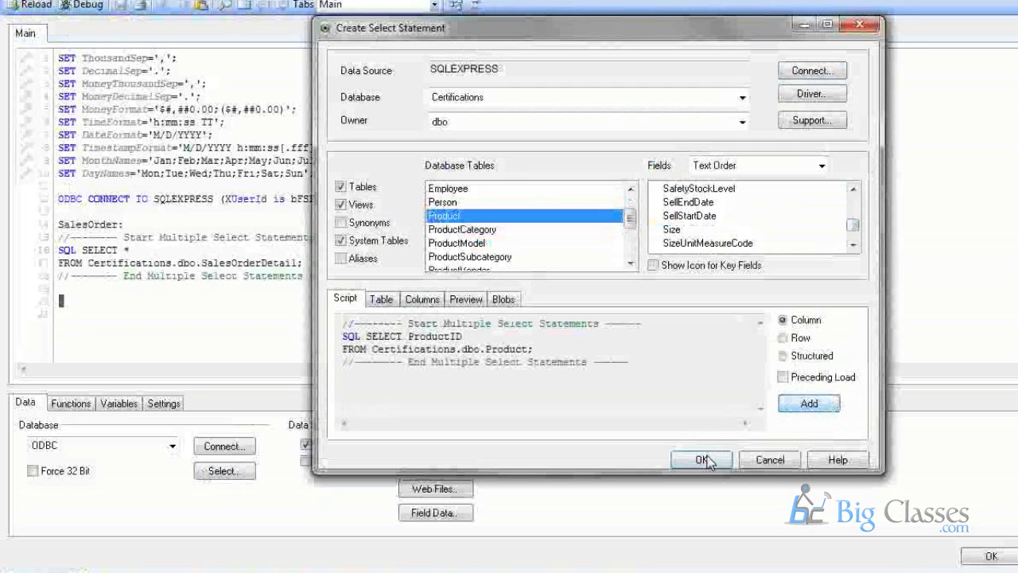
click(704, 460)
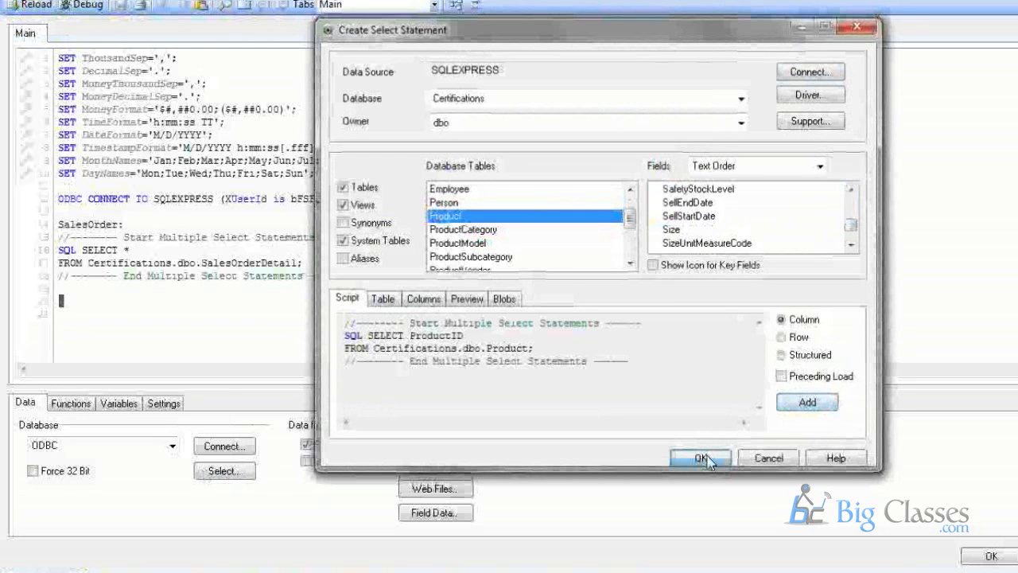
Label the new load 'Product:' and close the script editor.
text(Prod)
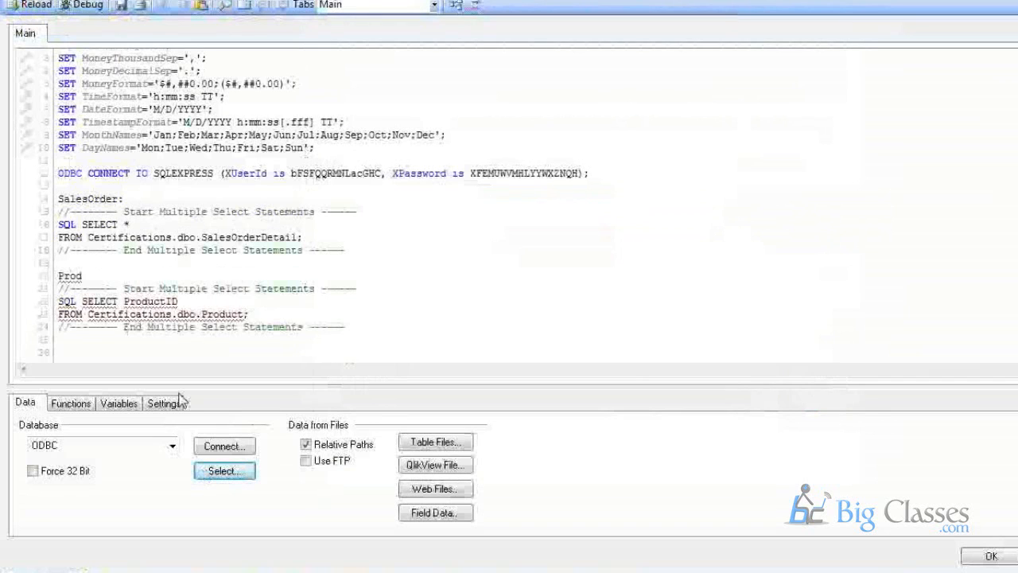
text(uct:)
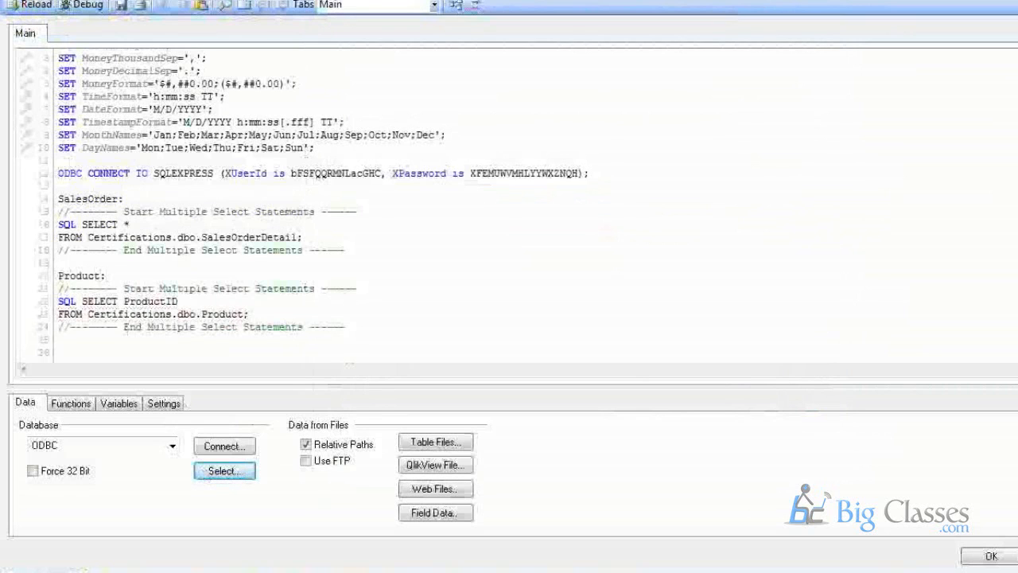
click(990, 556)
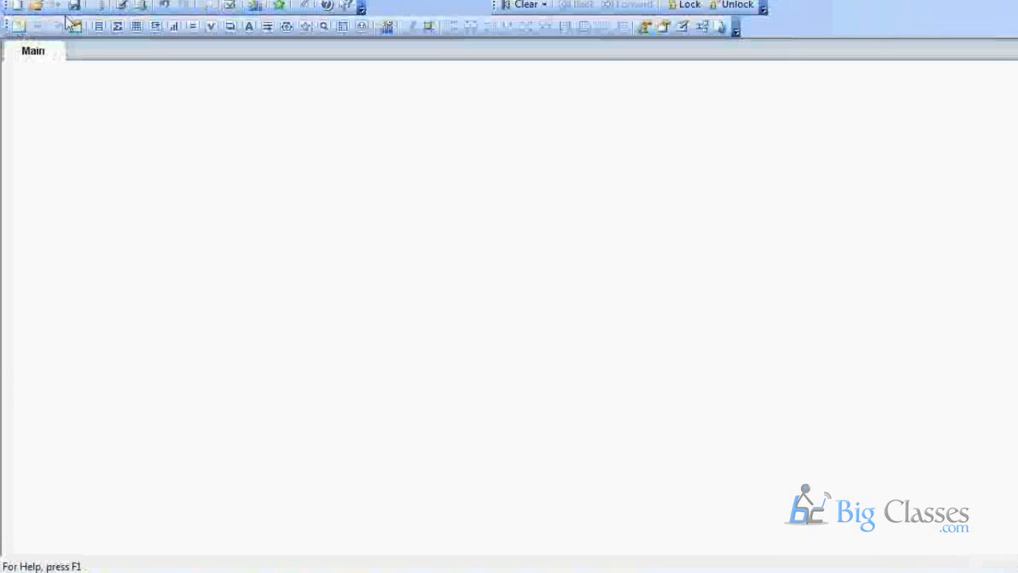
Reload, then view the data model showing Product and SalesOrder linked by ProductID.
click(121, 5)
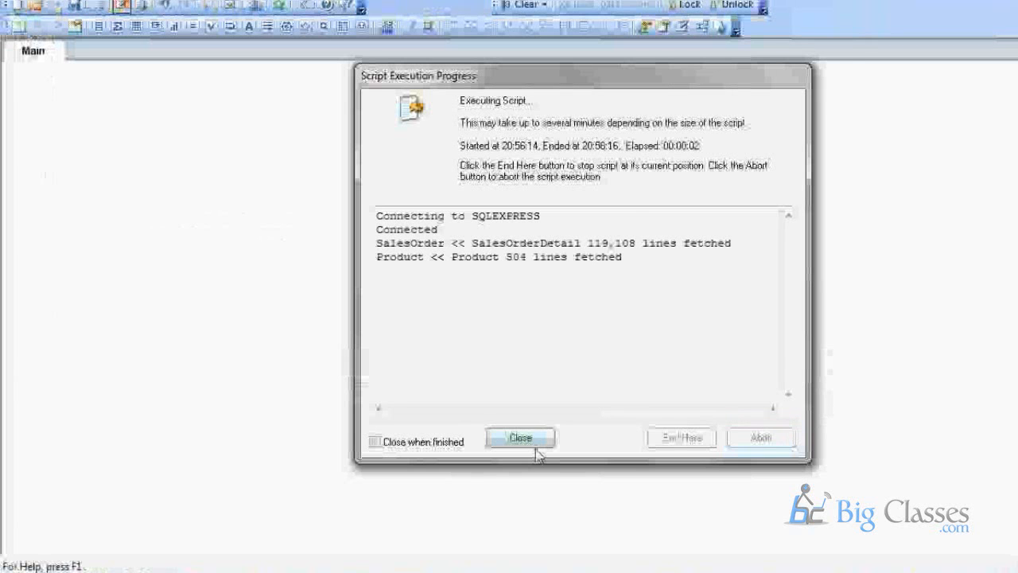
click(533, 444)
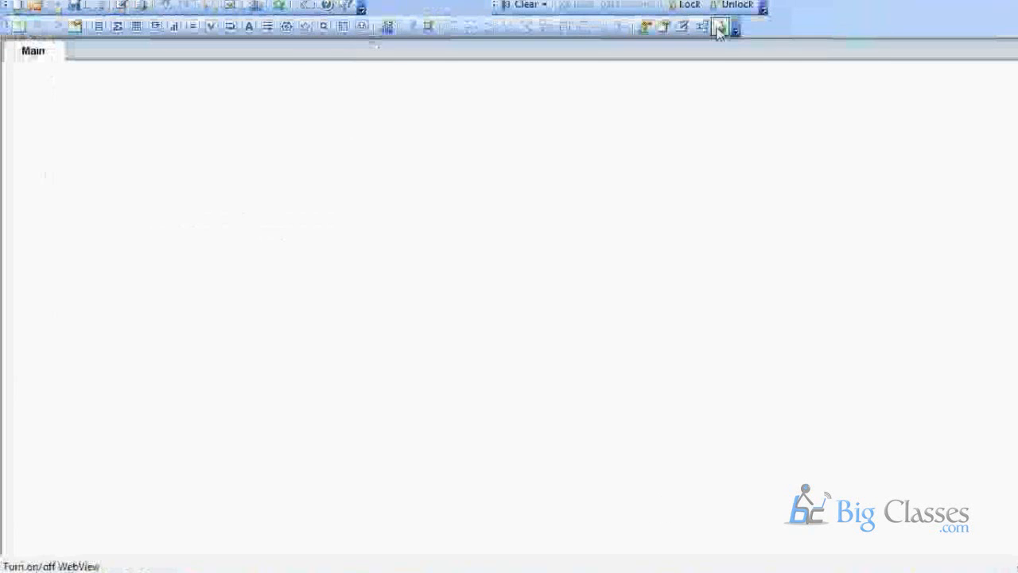
click(700, 27)
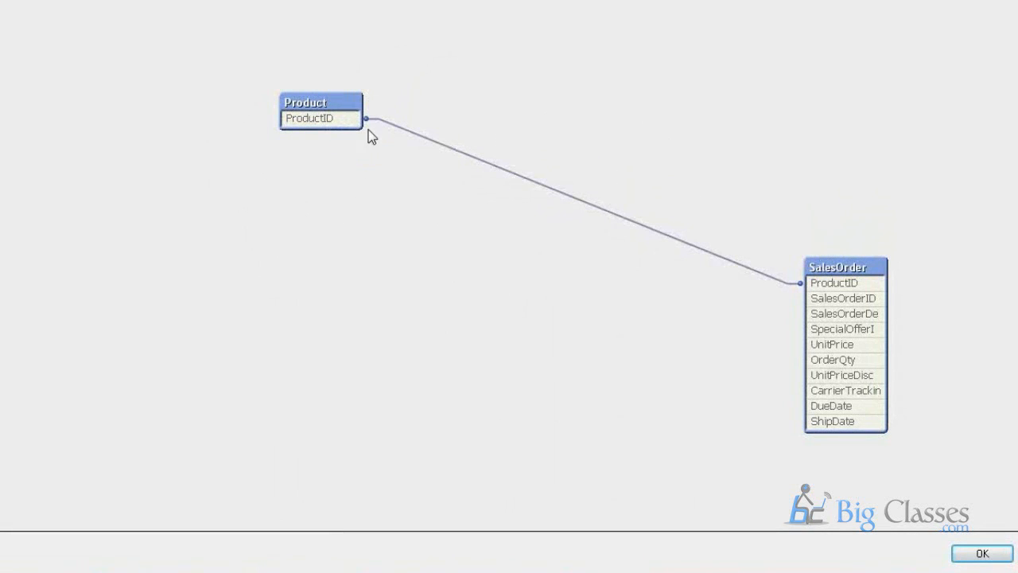
drag(365, 124, 456, 125)
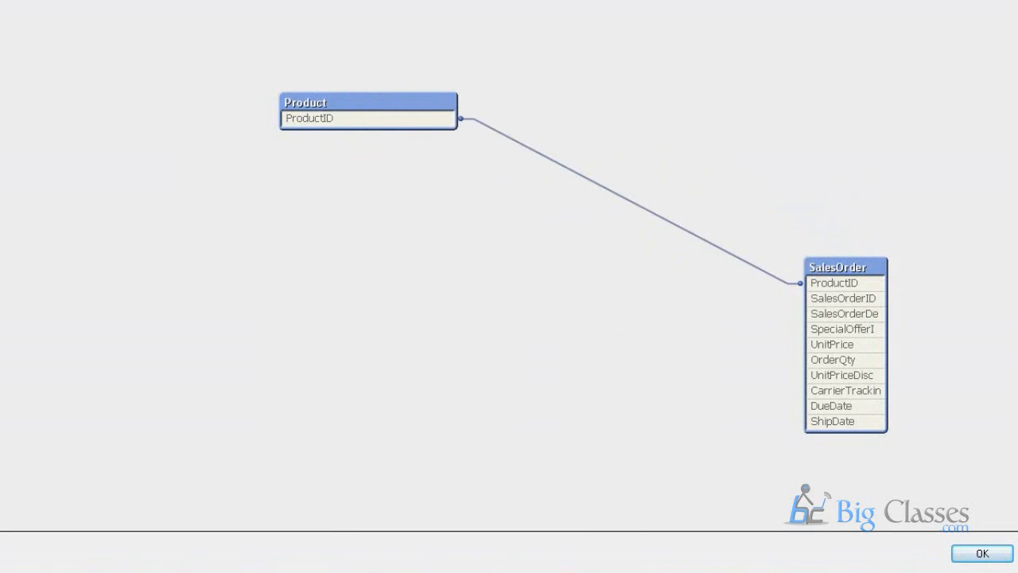
click(982, 554)
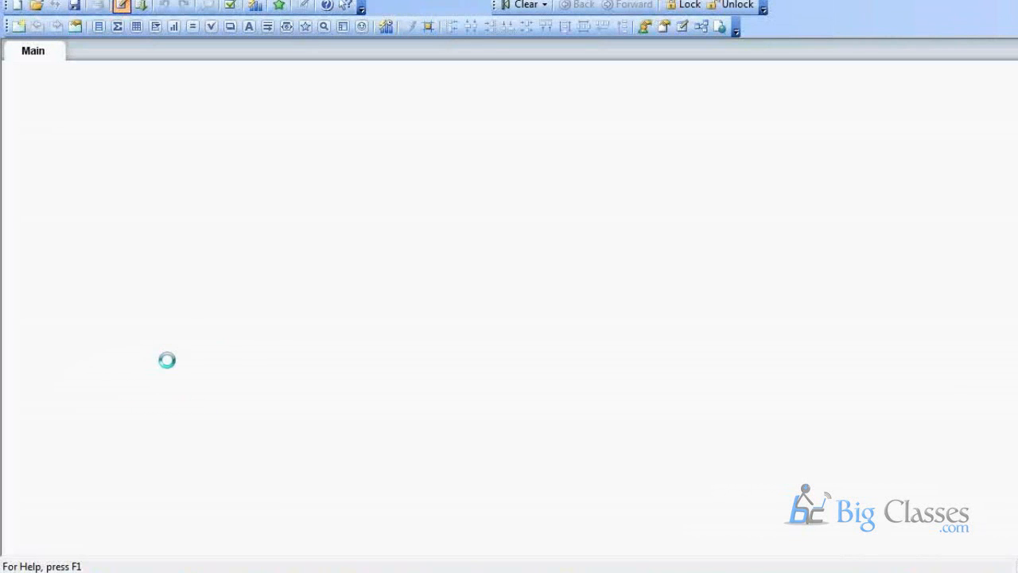
Replace ProductID with * in the Product query and reload the data.
drag(124, 302, 211, 307)
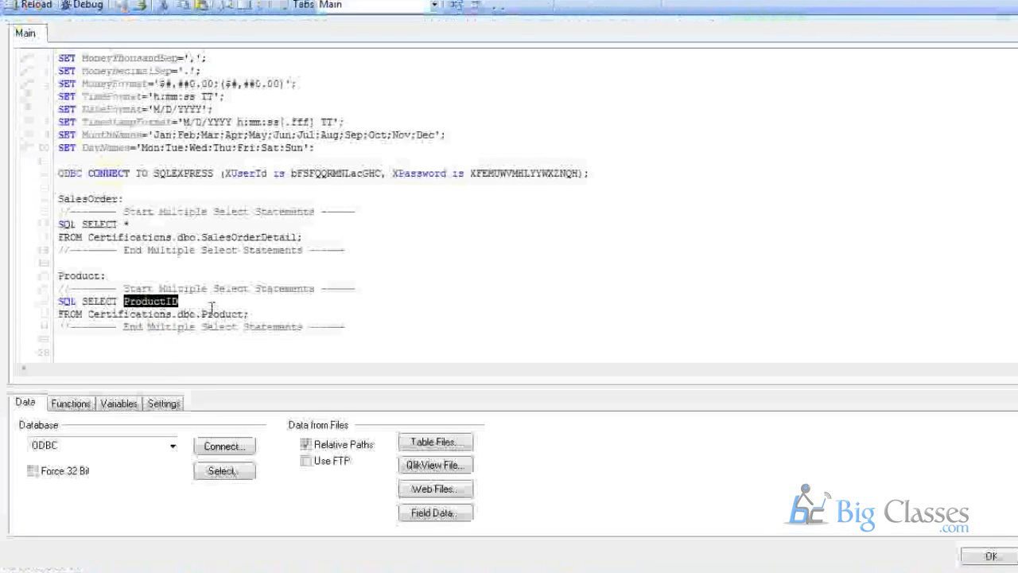
text(*)
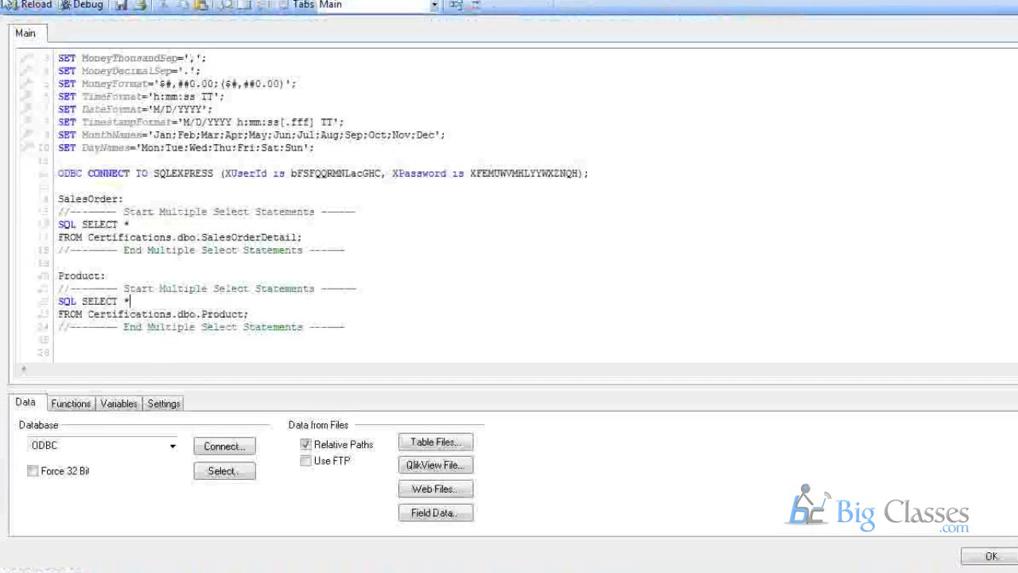
click(44, 6)
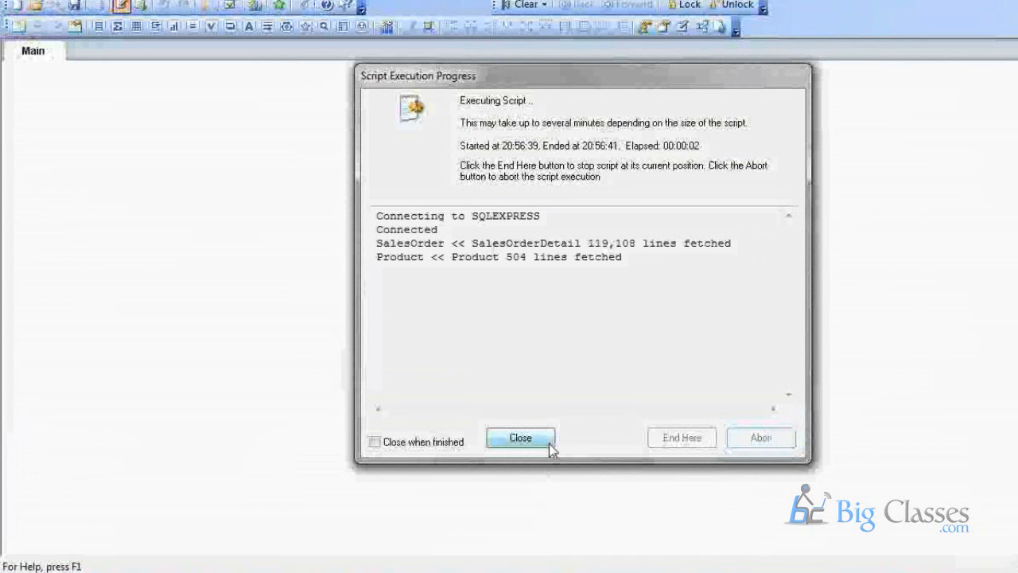
click(550, 442)
Arrange the Product and SalesOrder tables in the Table Viewer to show all Product fields.
click(705, 26)
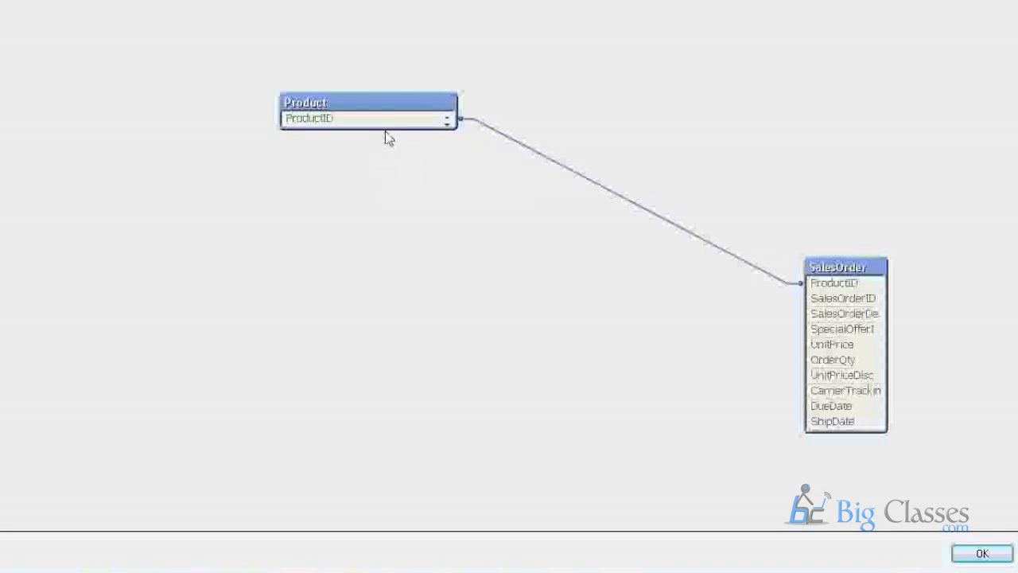
drag(386, 127, 433, 426)
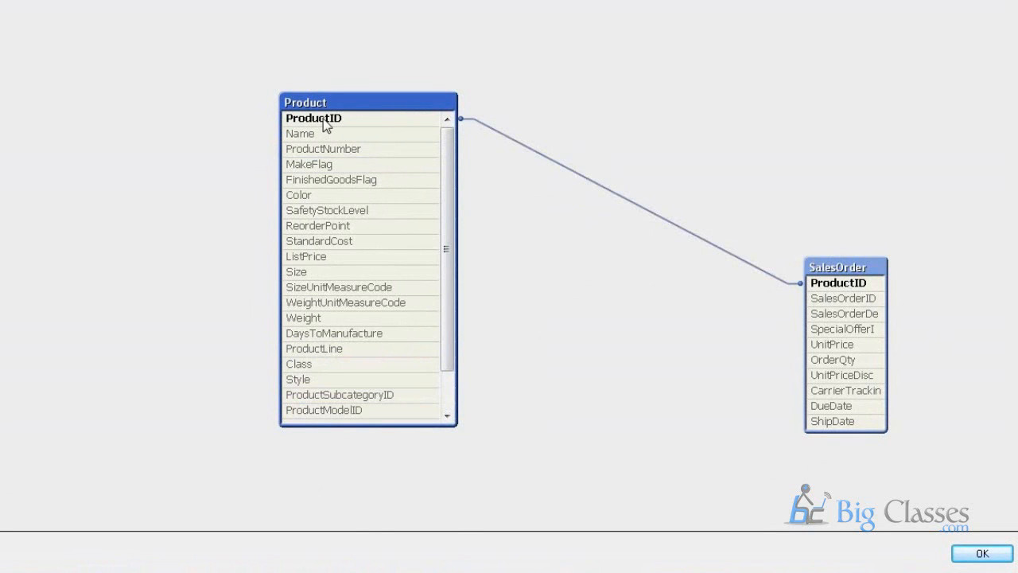
drag(358, 111, 229, 183)
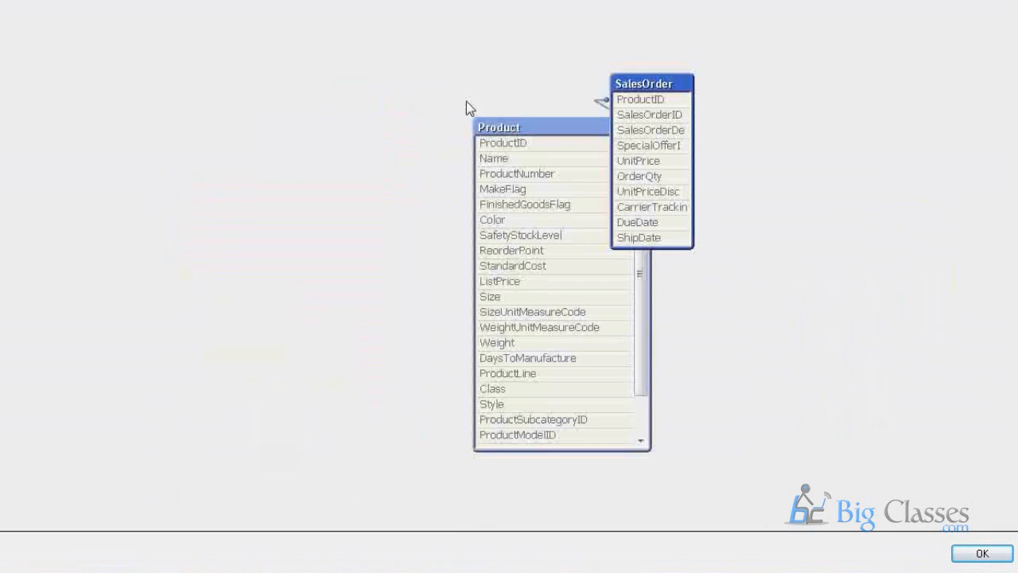
drag(636, 89, 817, 145)
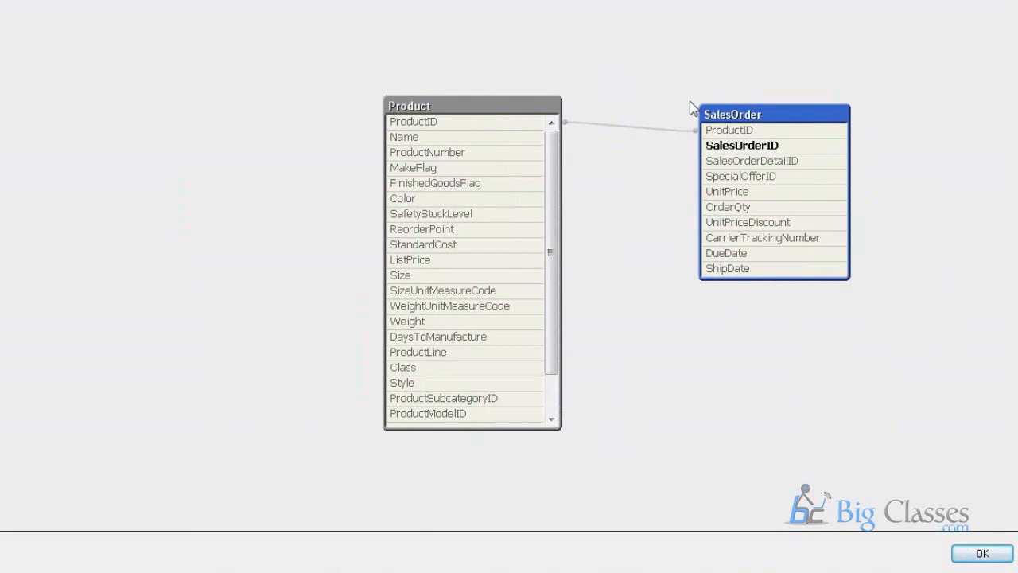
click(1006, 556)
click(121, 6)
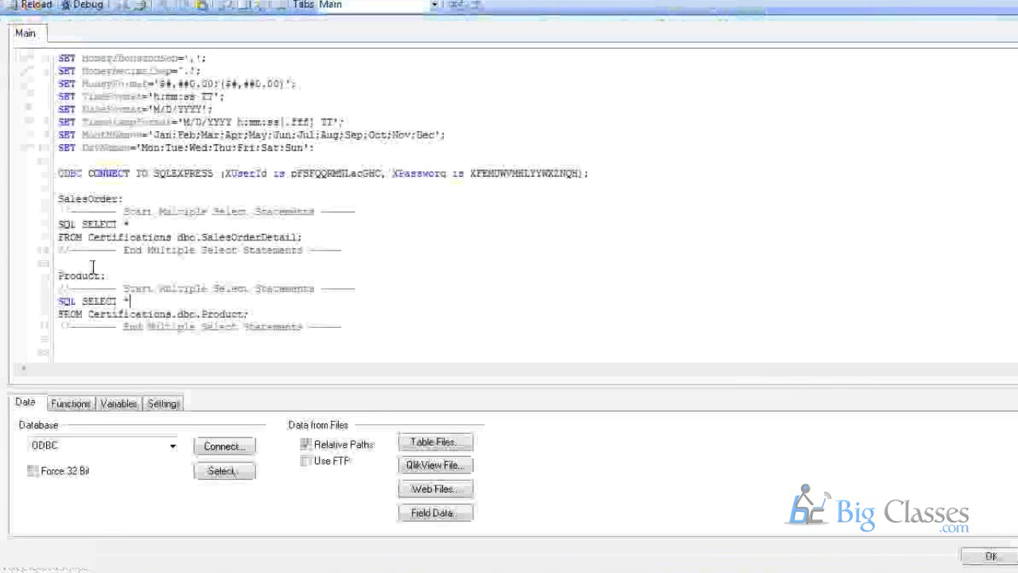
Comment out the Product load section and insert blank lines above it.
drag(59, 276, 64, 339)
right_click(213, 318)
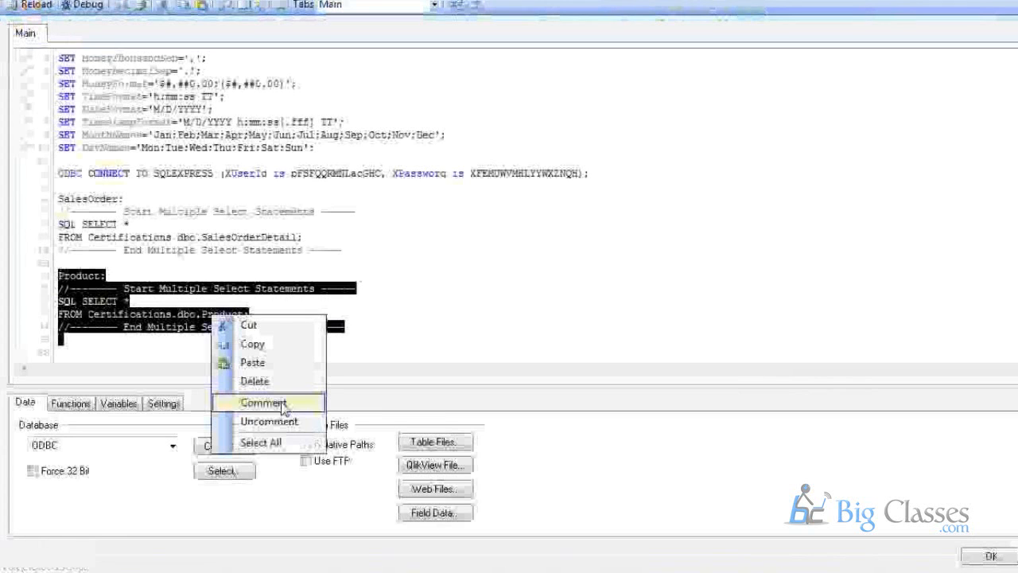
click(283, 403)
click(359, 252)
key(Return)
key(Return)
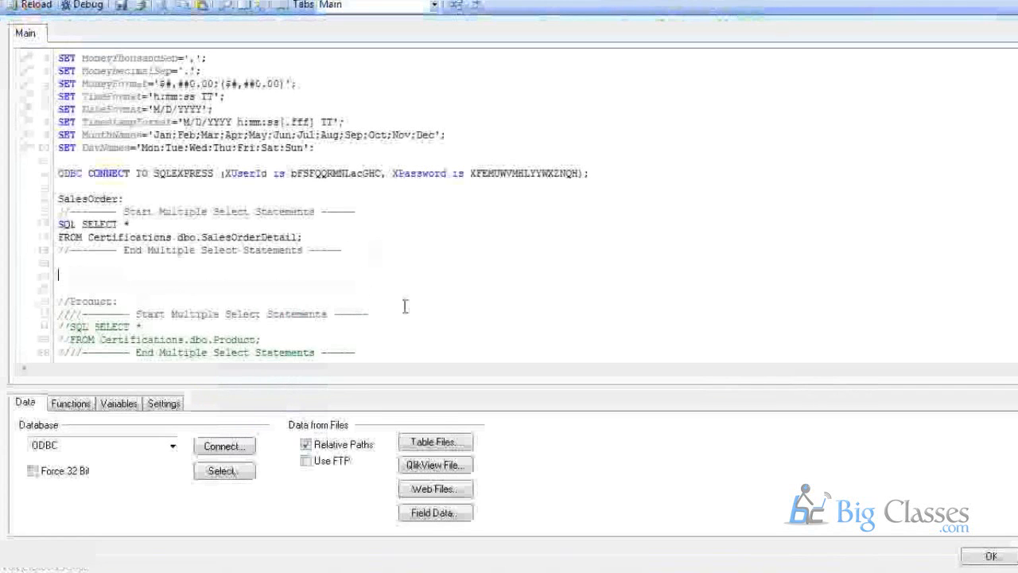
Write 'Store SalesOrder into SalesOrder.qvd;' above the commented Product section.
text(S)
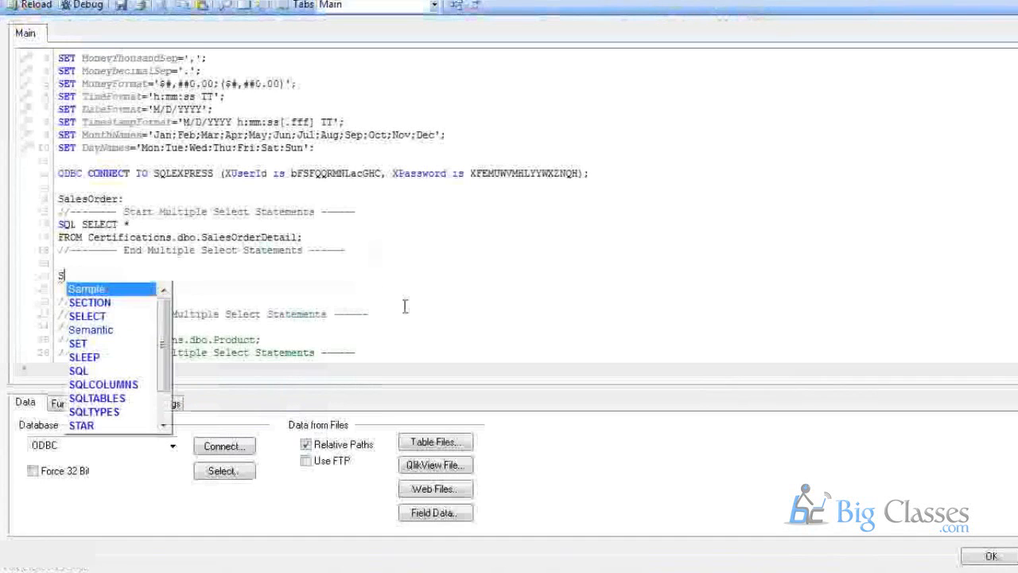
text(tore)
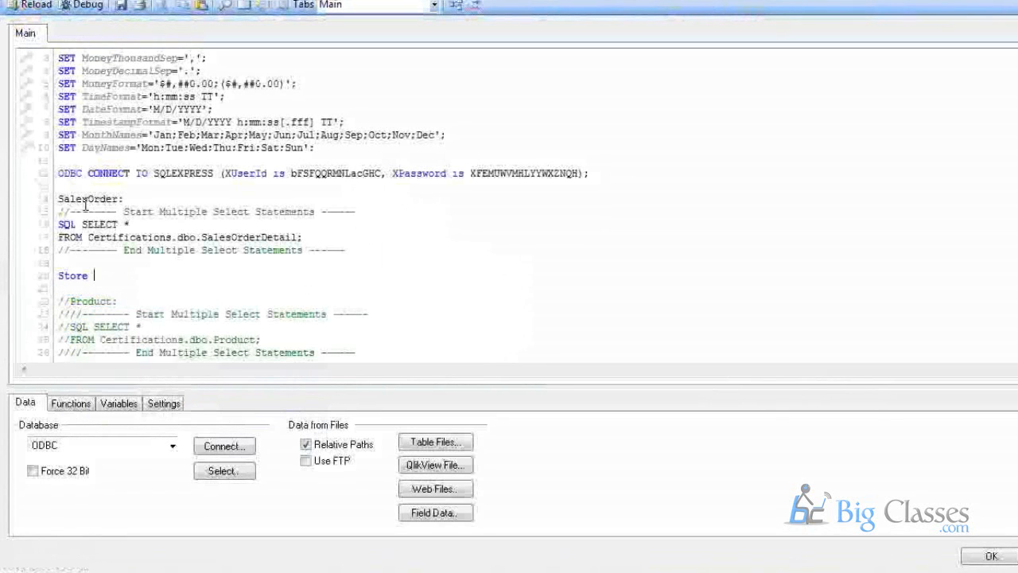
double_click(85, 199)
key(ctrl+c)
click(131, 275)
key(ctrl+v)
text(into)
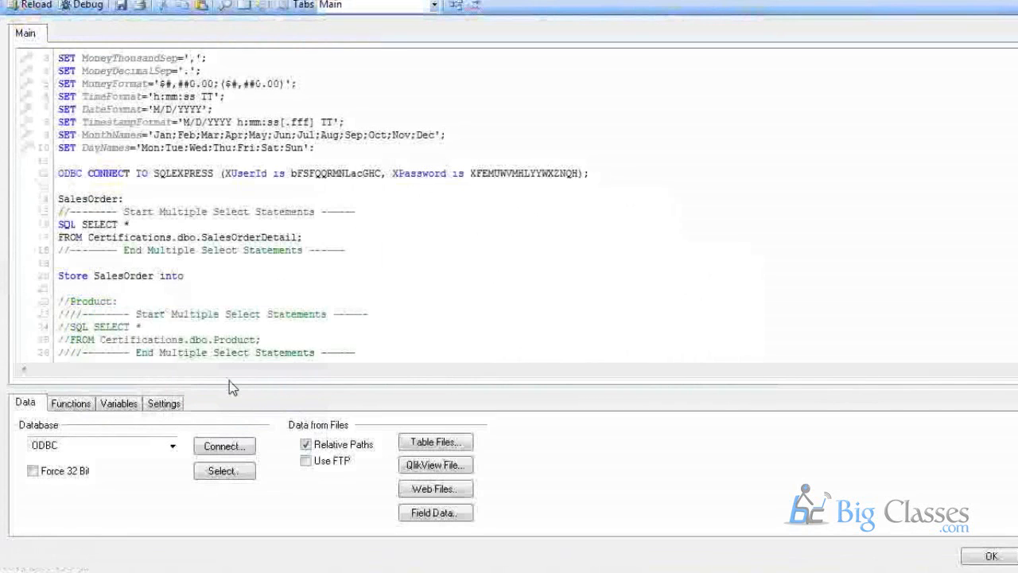
key(ctrl+v)
text(.qvd)
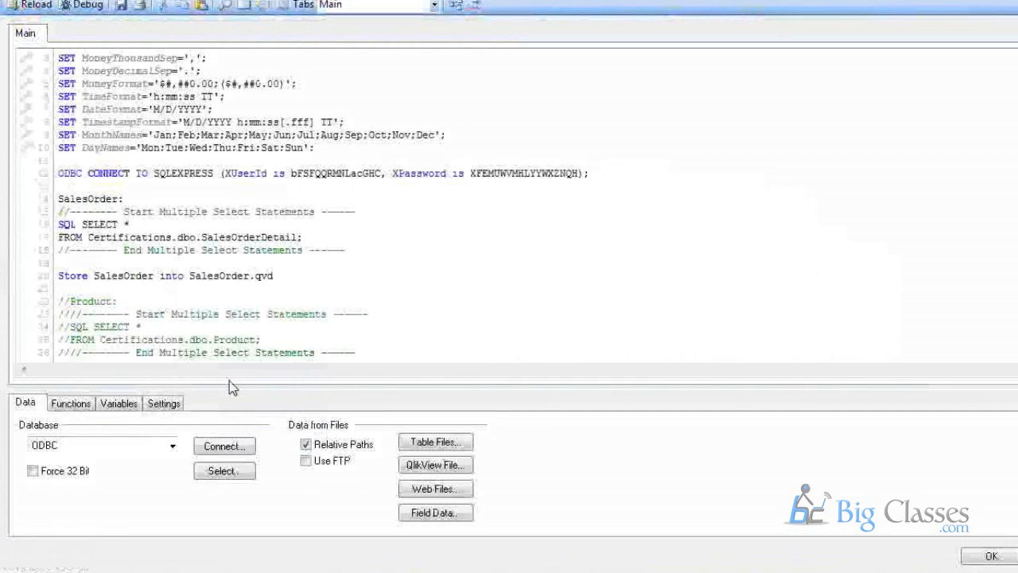
text(;)
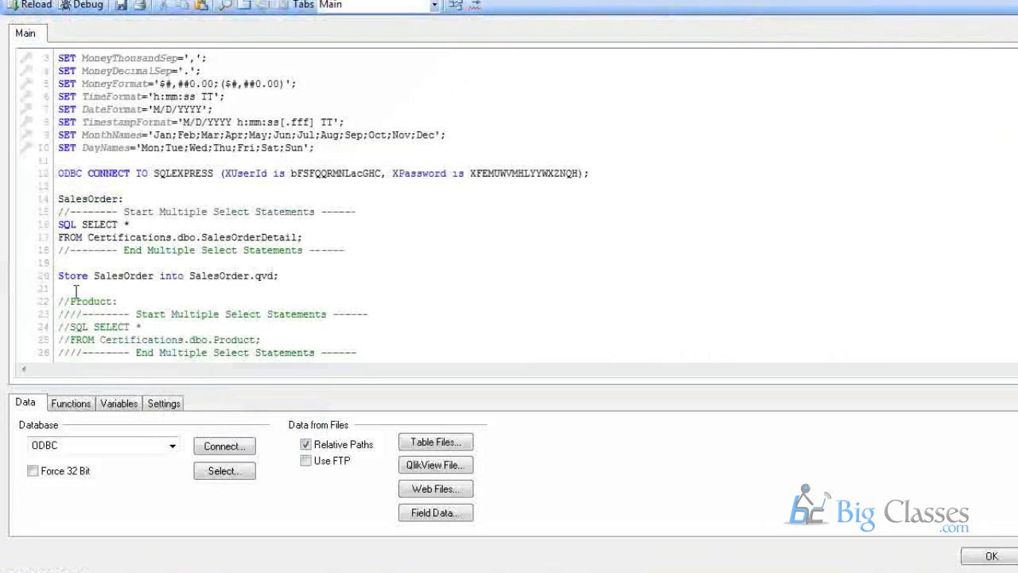
click(325, 282)
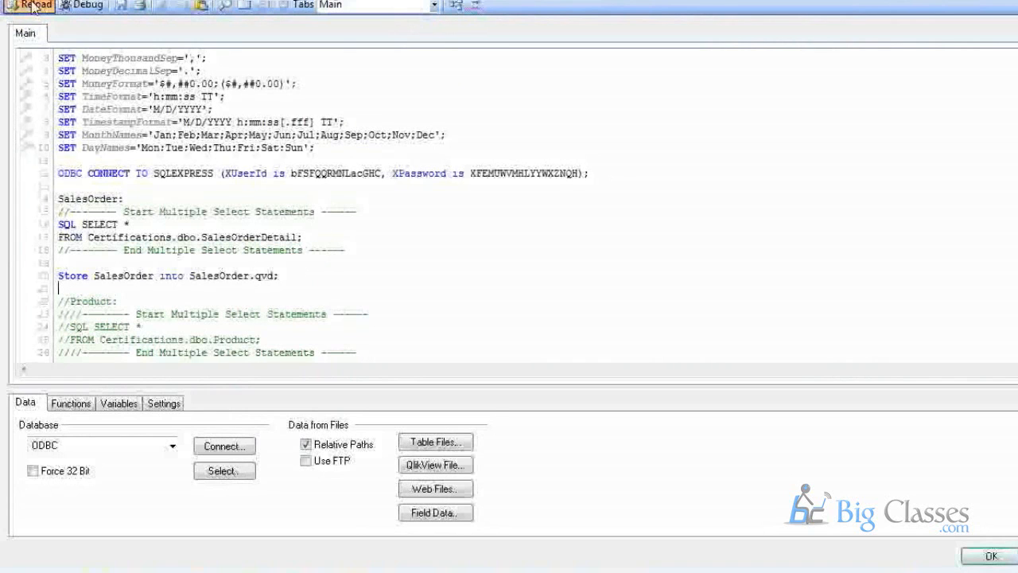
Reload the script and review the log showing SalesOrder fetched 119,108 lines from SQLEXPRESS.
key(ctrl+r)
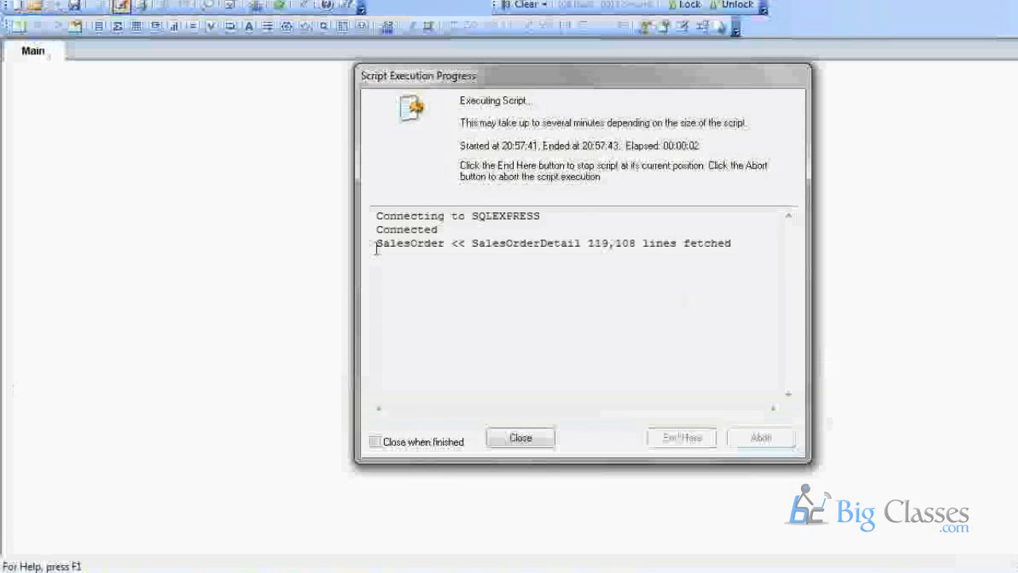
drag(376, 243, 434, 241)
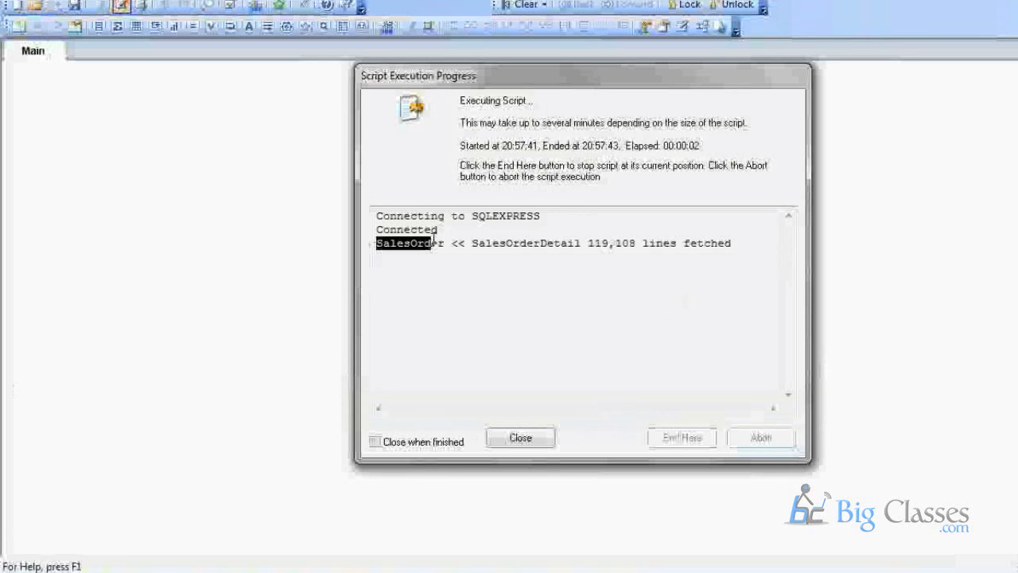
drag(376, 229, 453, 213)
drag(383, 242, 690, 244)
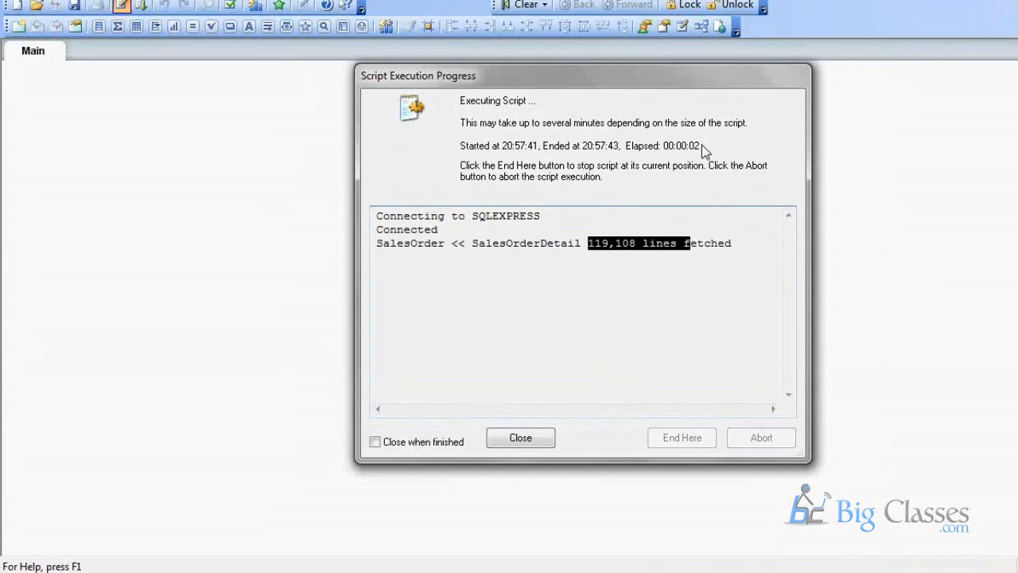
click(587, 245)
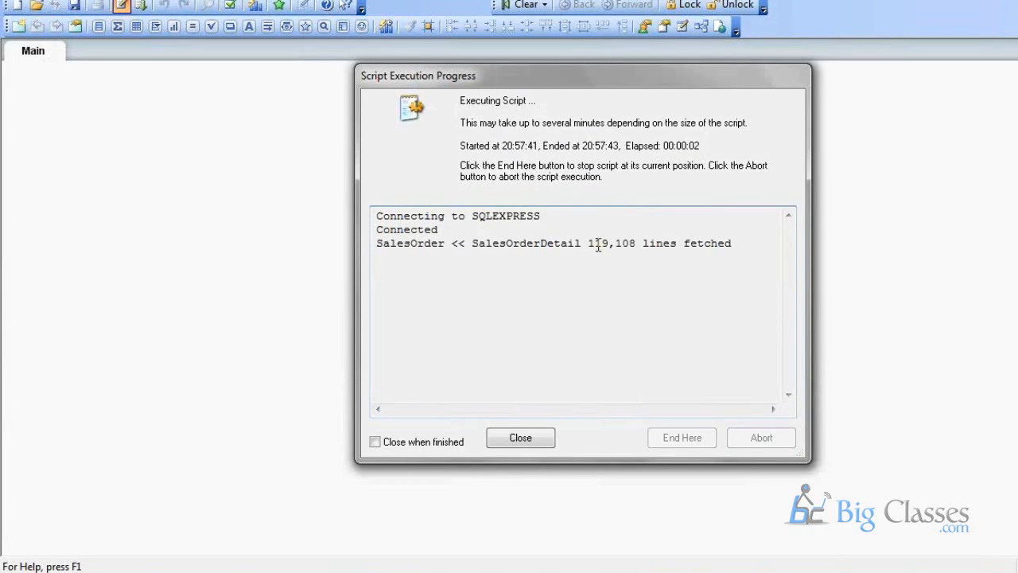
drag(594, 243, 636, 244)
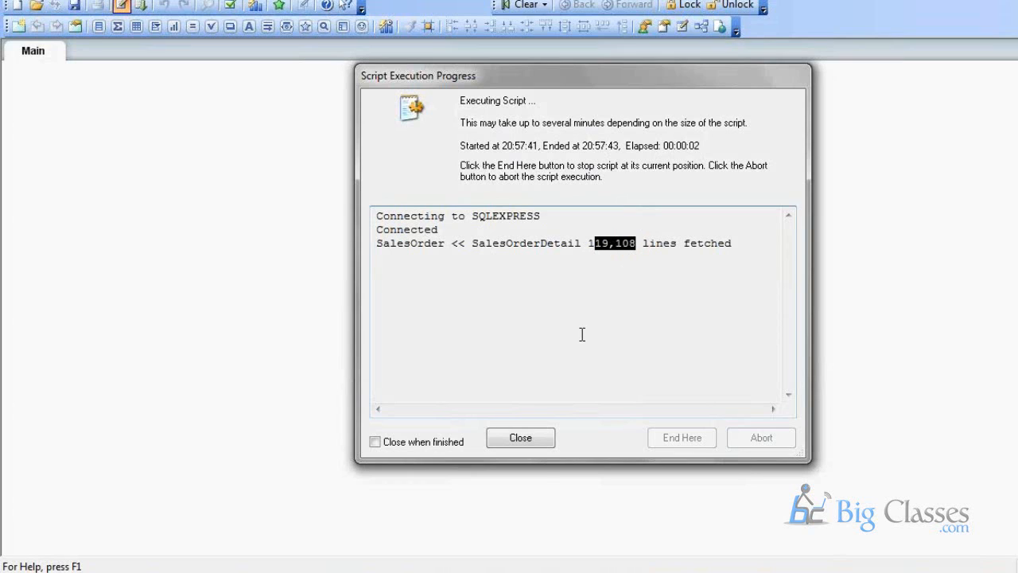
Close the Script Execution Progress and cancel Sheet Properties to return to Main.
click(530, 445)
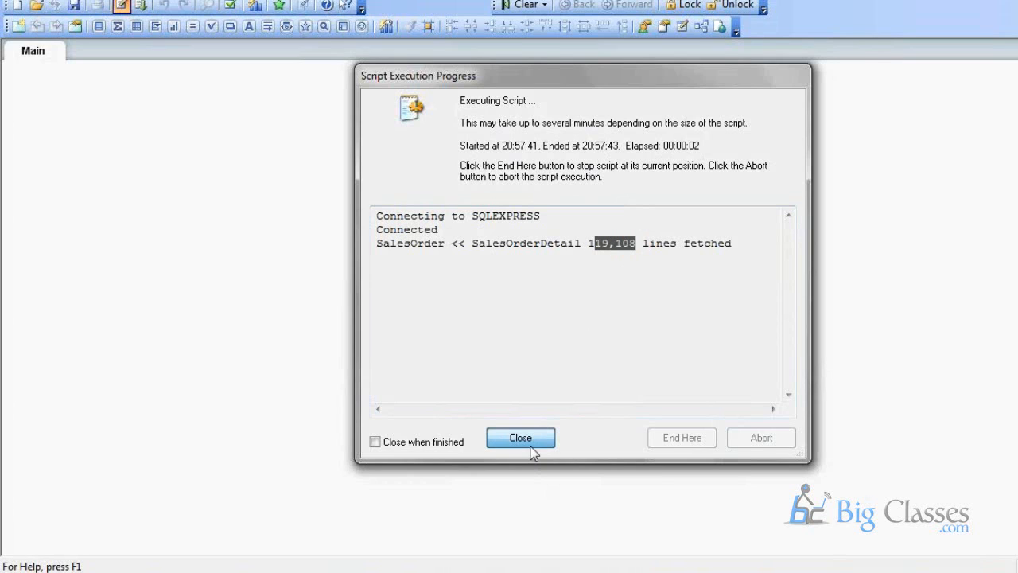
click(531, 446)
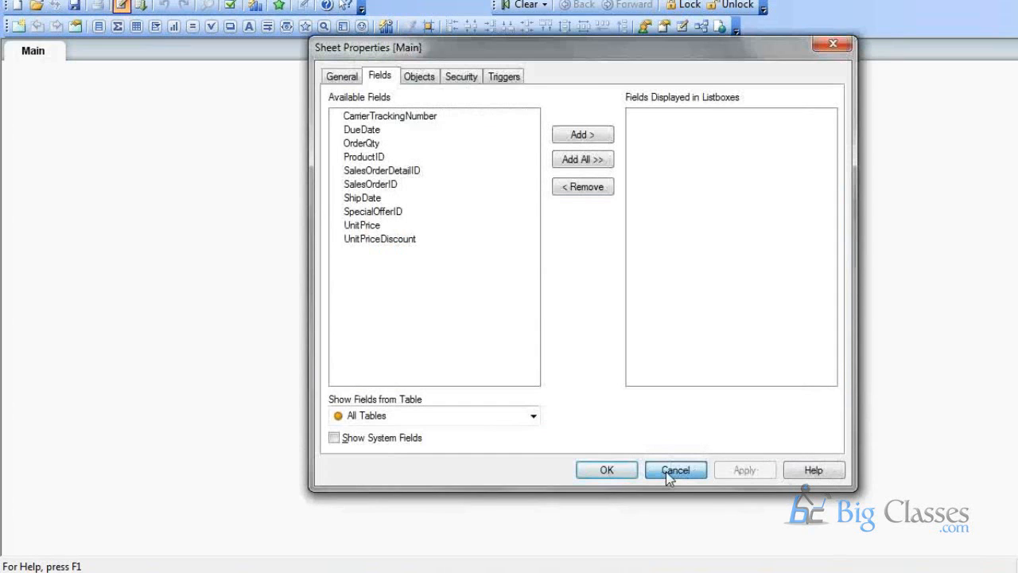
click(668, 476)
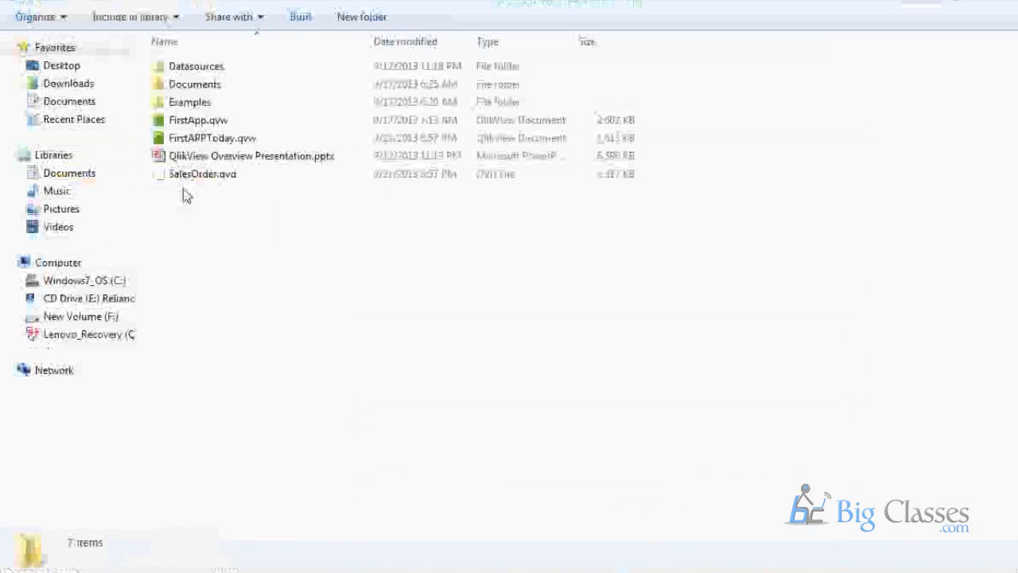
Check the new SalesOrder.qvd in the app folder, then open FirstAPPToday.qvw.
click(203, 138)
click(211, 179)
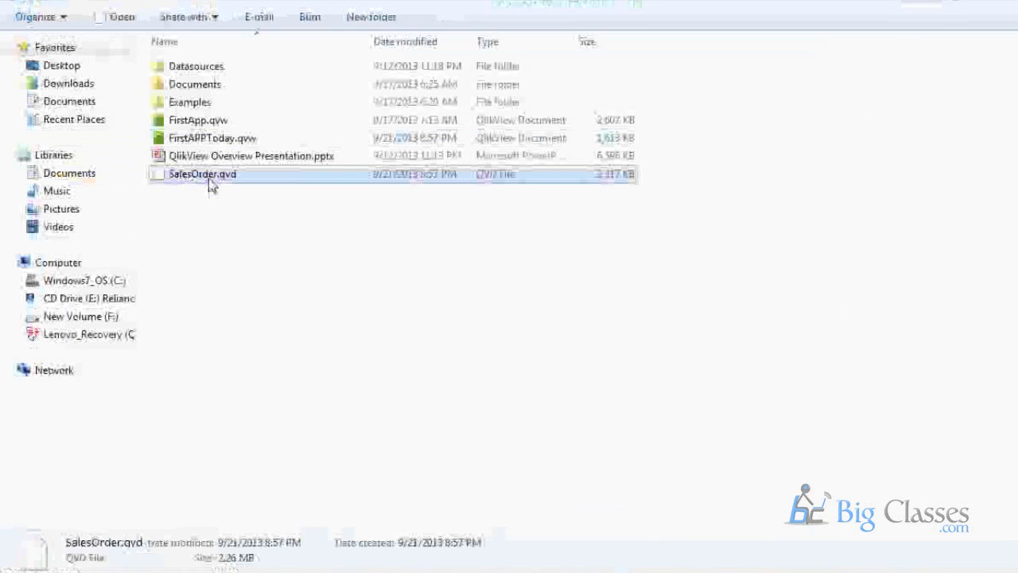
key(F2)
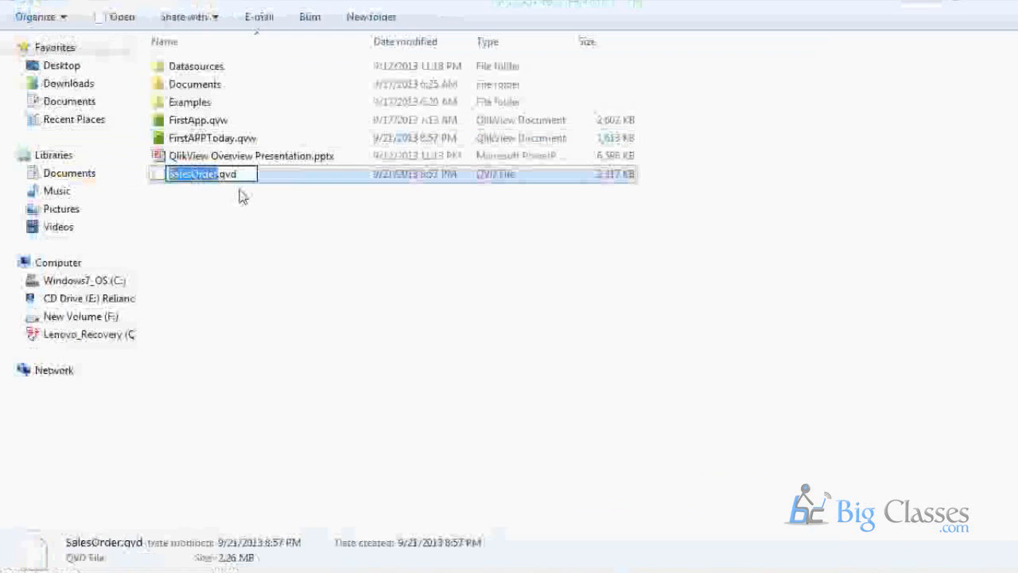
click(250, 244)
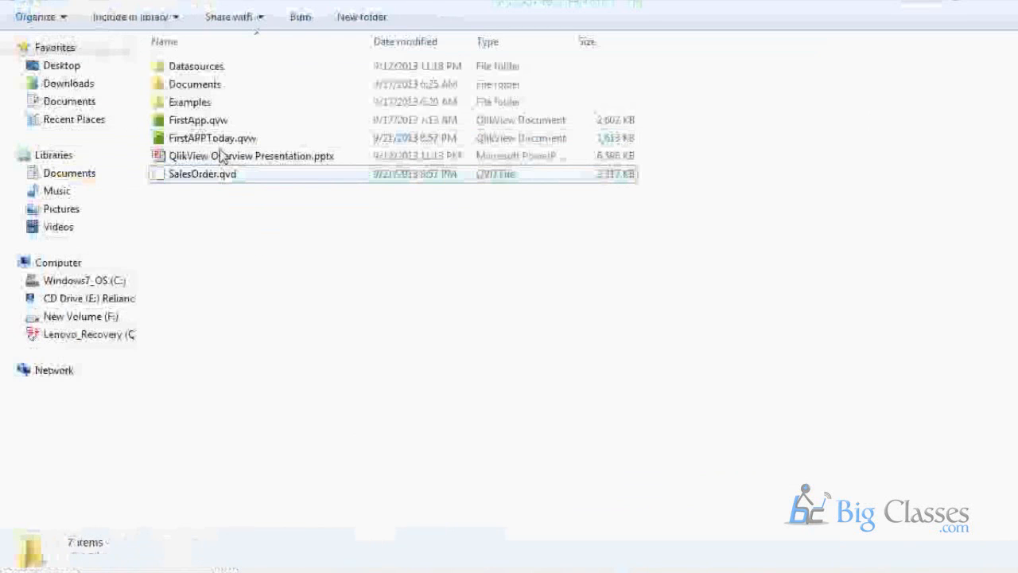
double_click(219, 141)
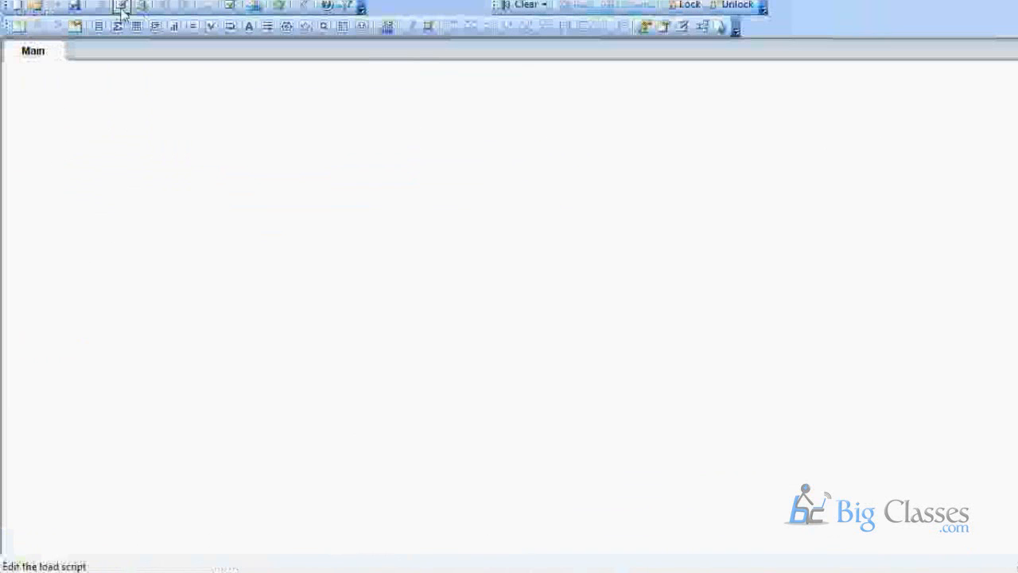
Start a new QlikView document, save it as SecondAPP in Training, and open its script.
click(121, 7)
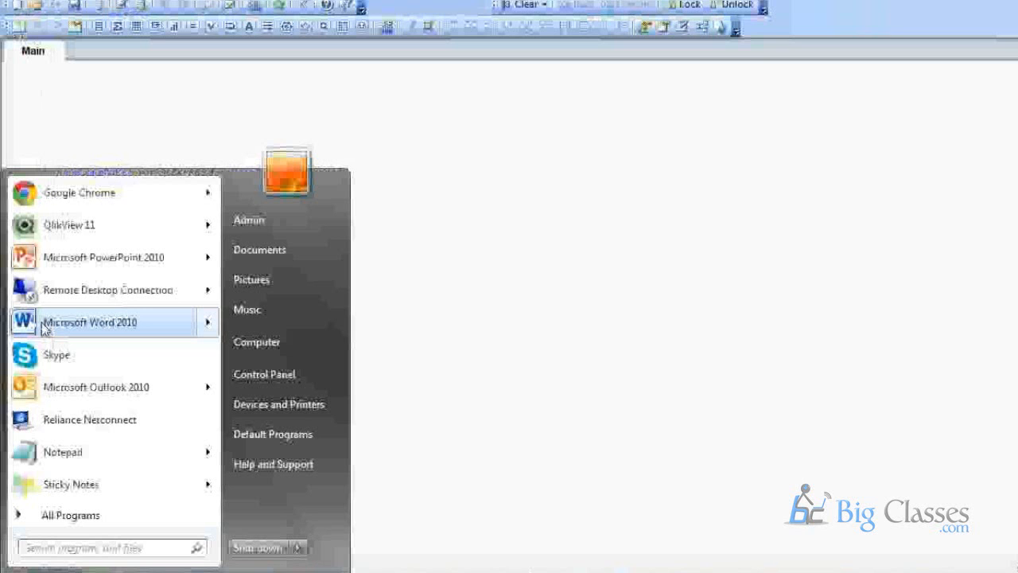
click(89, 226)
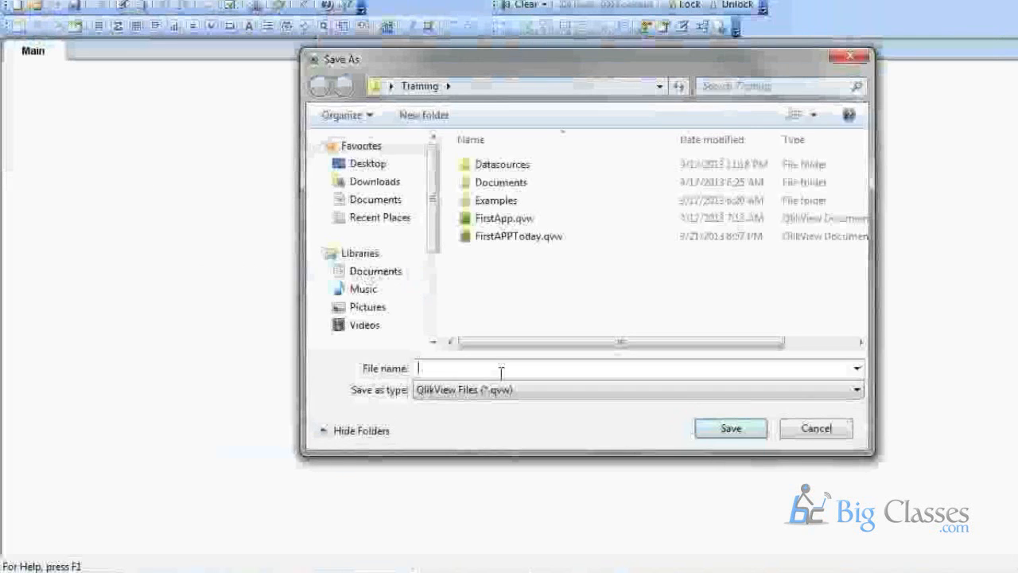
text(Fir)
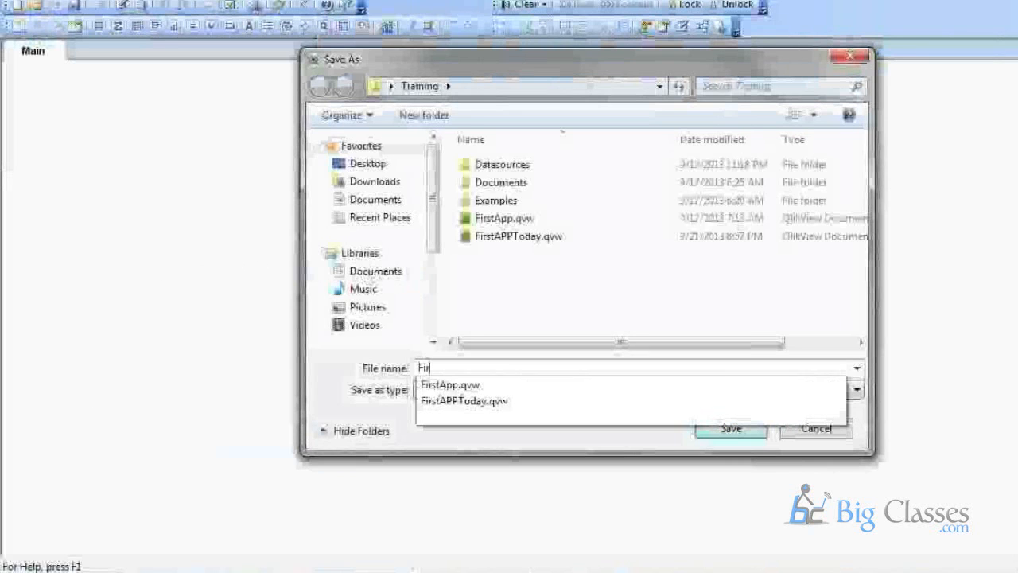
text(stApp)
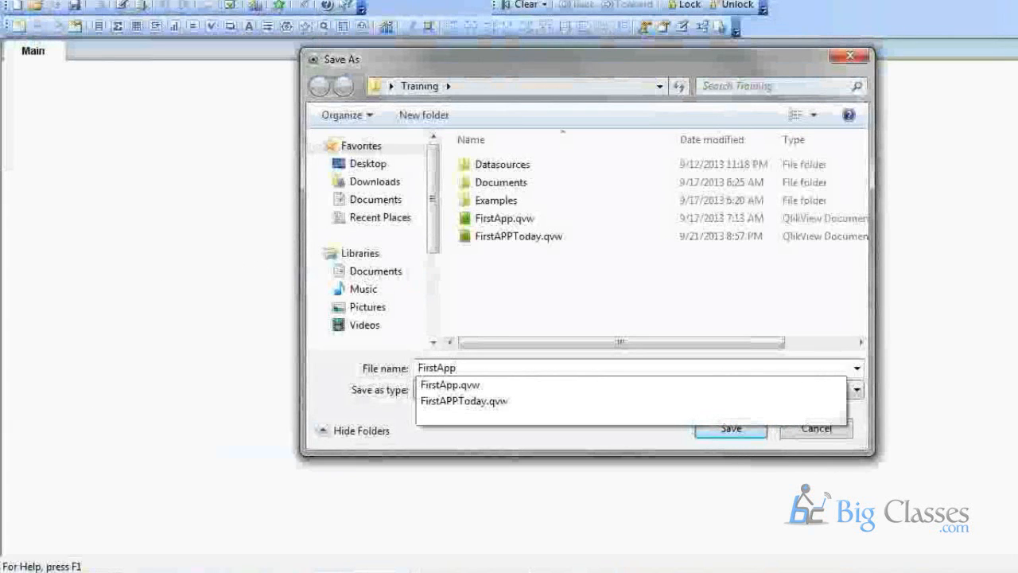
key(BackSpace)
key(BackSpace)
key(BackSpace)
key(BackSpace)
key(BackSpace)
key(BackSpace)
key(BackSpace)
key(BackSpace)
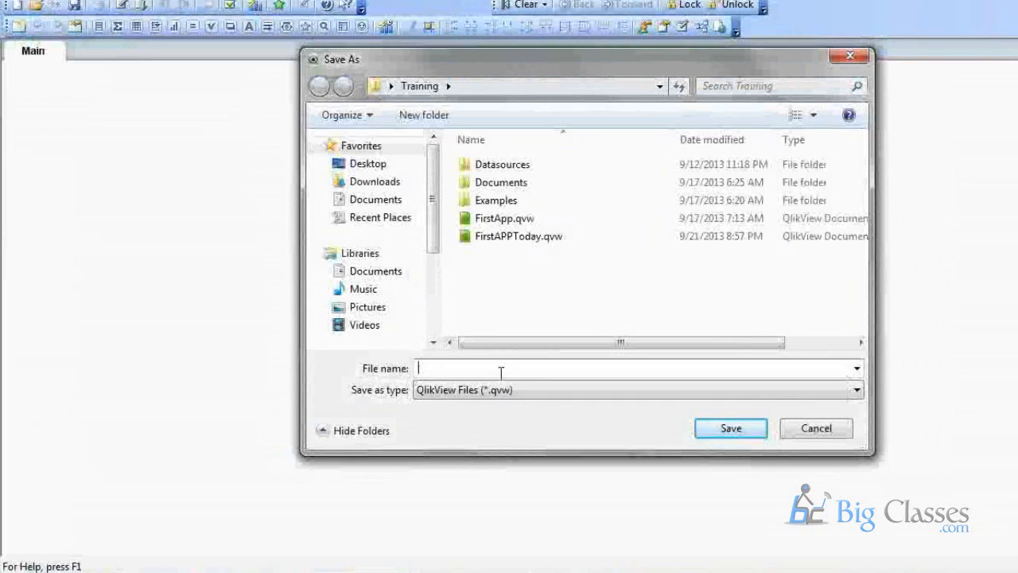
text(SecondA)
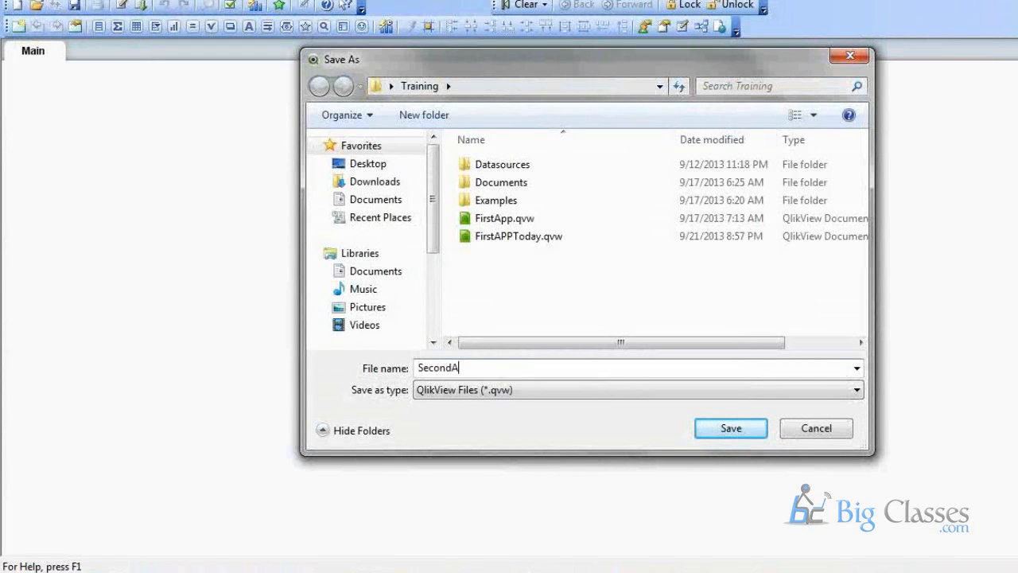
text(PP)
key(Return)
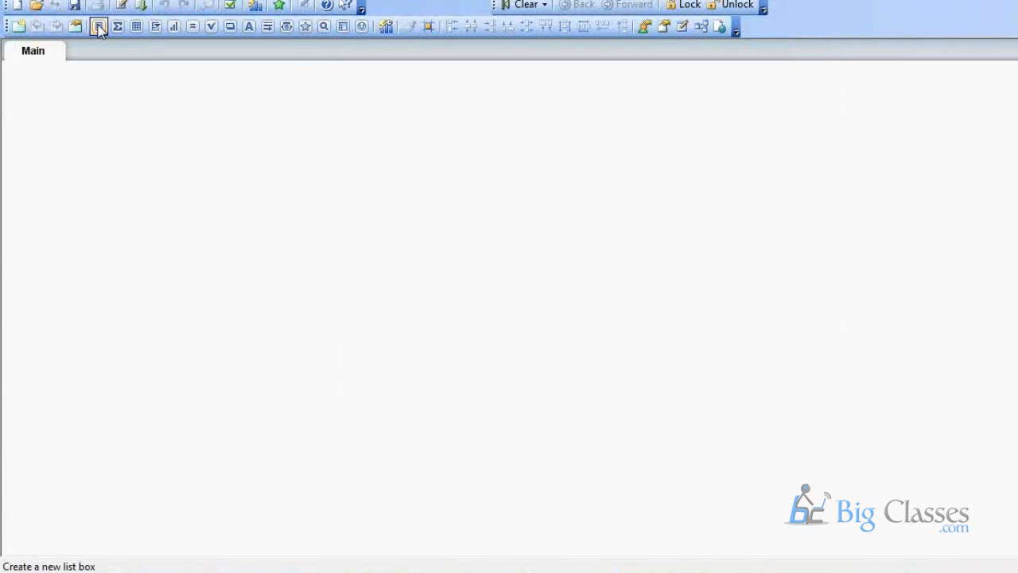
key(ctrl+e)
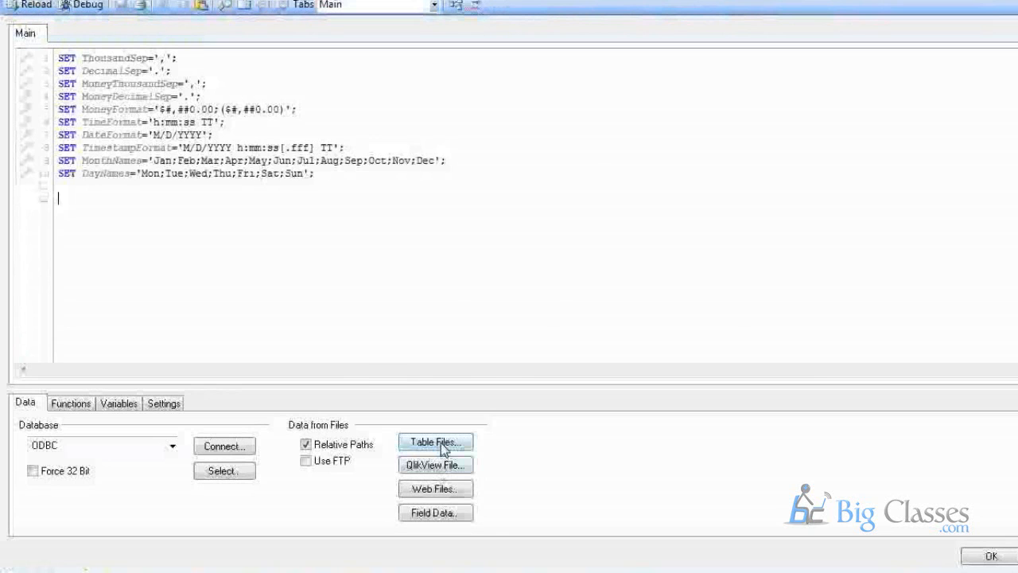
Insert a load of all SalesOrder.qvd fields from the Training folder via the File Wizard.
click(443, 447)
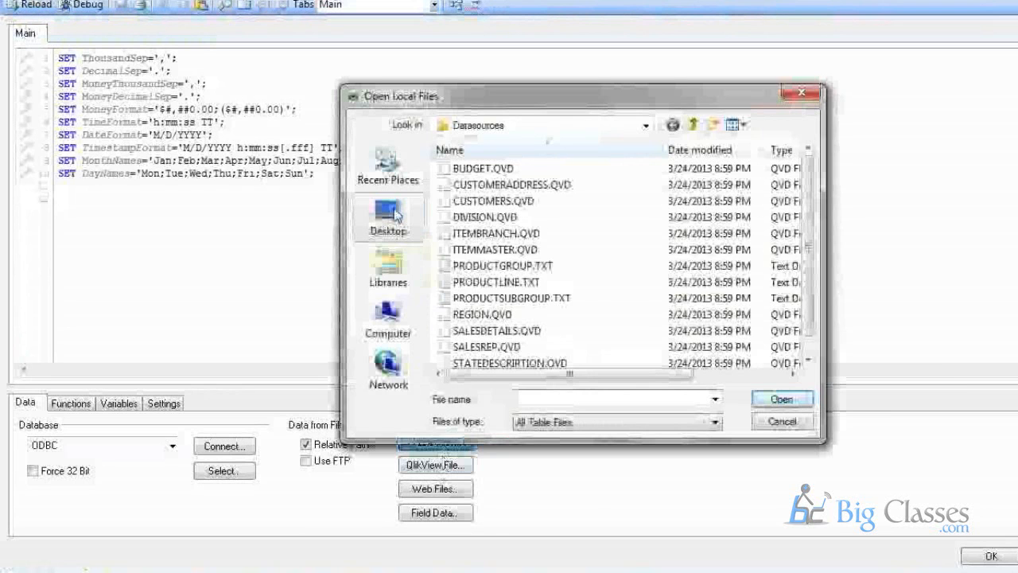
click(389, 213)
double_click(531, 265)
click(485, 218)
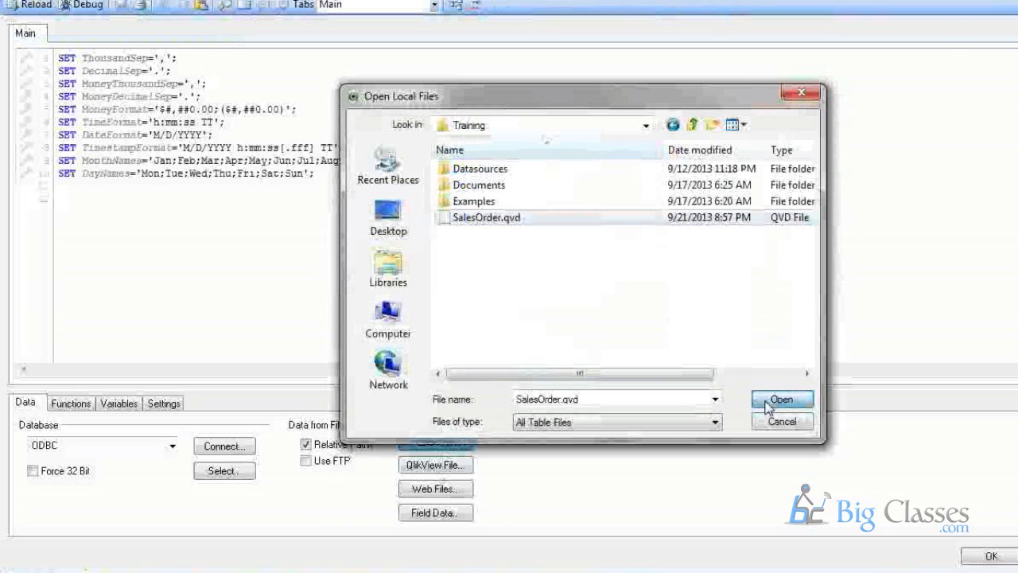
click(768, 406)
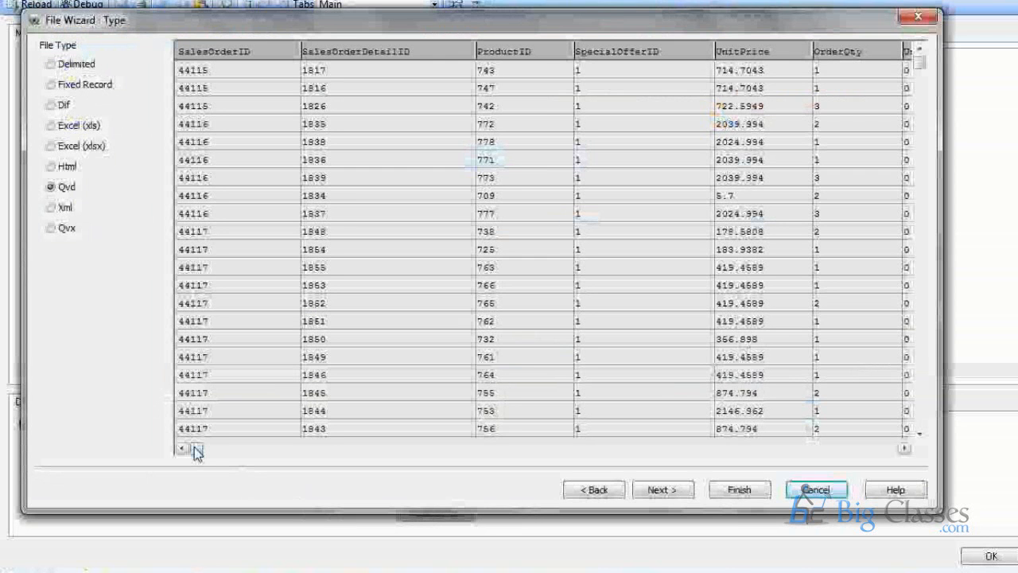
drag(198, 451, 680, 447)
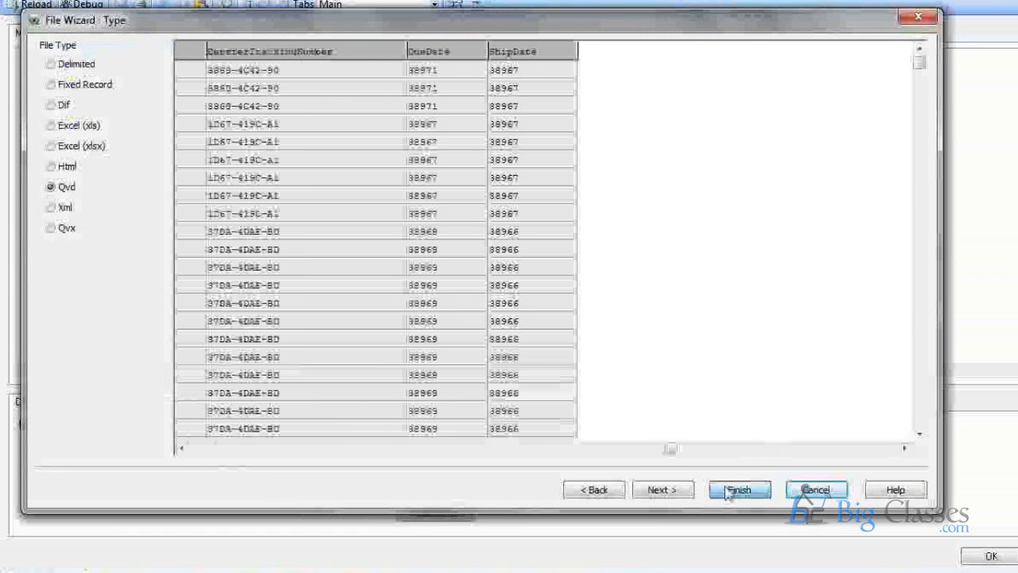
click(740, 490)
drag(117, 160, 58, 156)
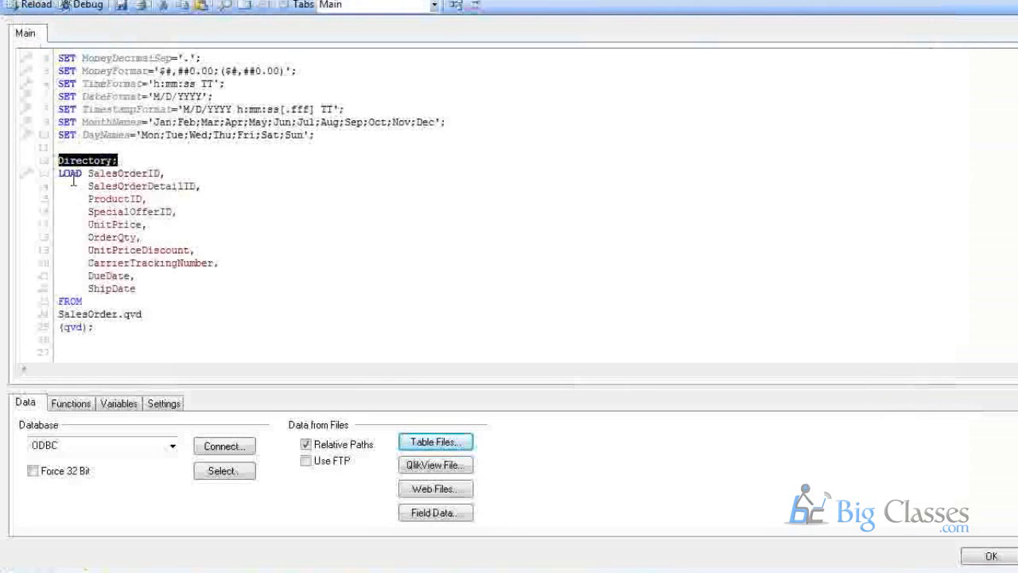
Put LOAD on its own line and replace 'Directory;' with the label 'SalesOrder:'.
click(73, 180)
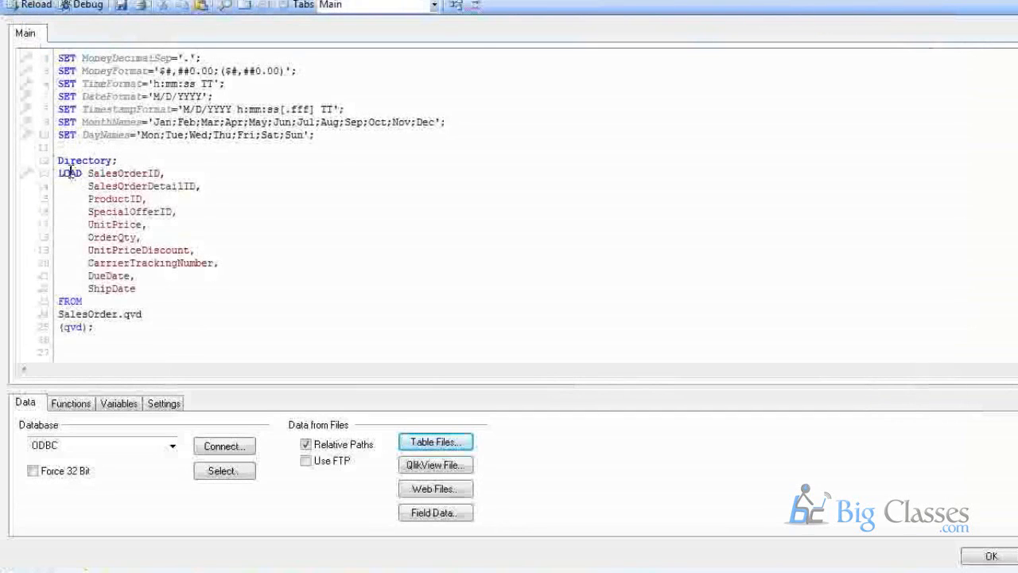
double_click(71, 171)
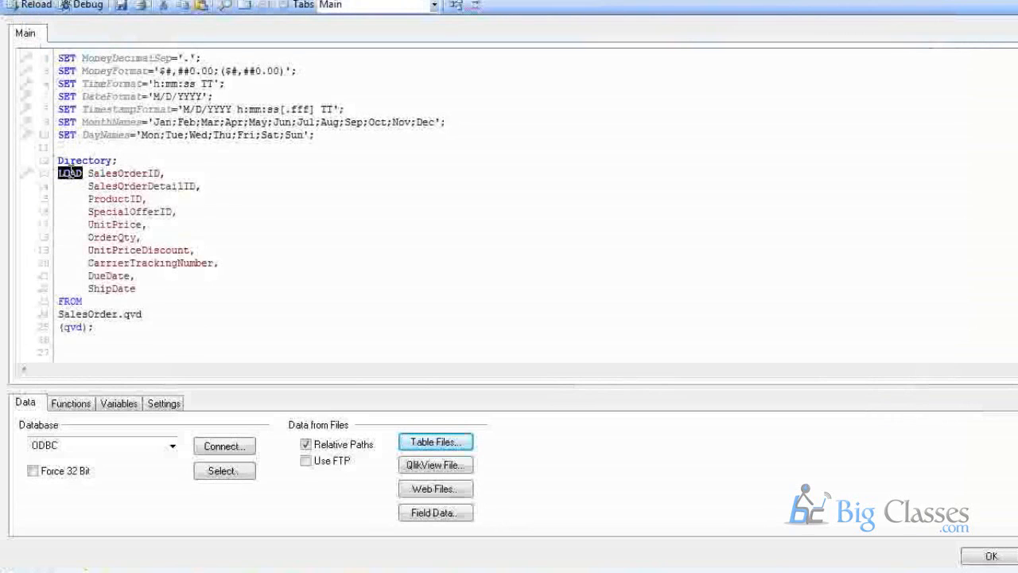
click(110, 204)
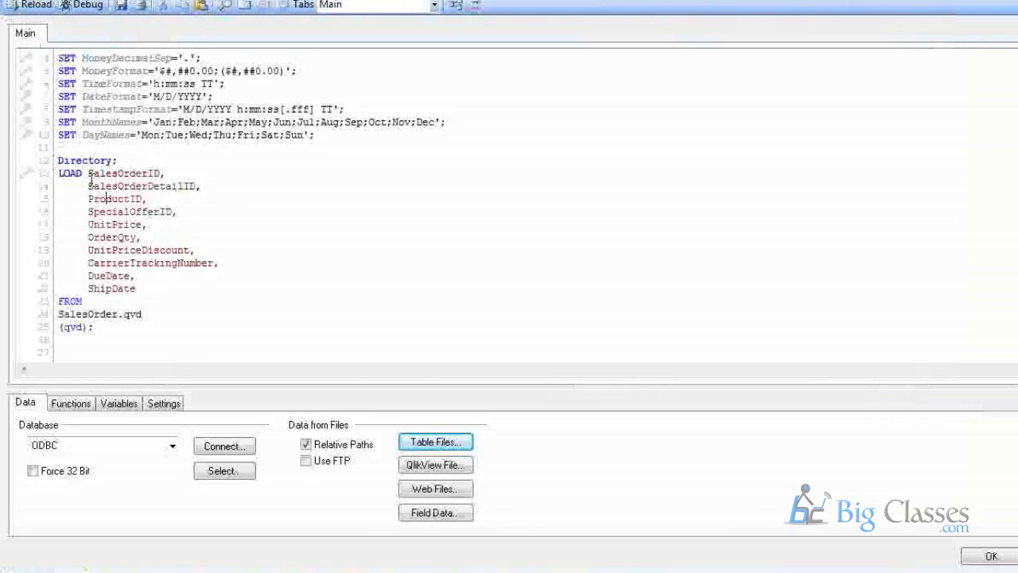
click(89, 173)
key(Return)
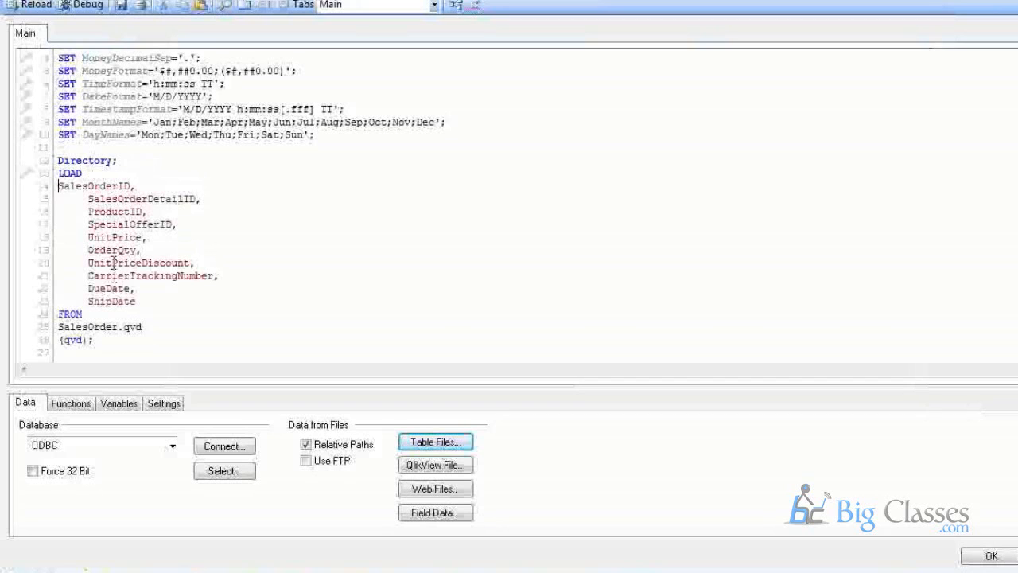
drag(118, 160, 60, 159)
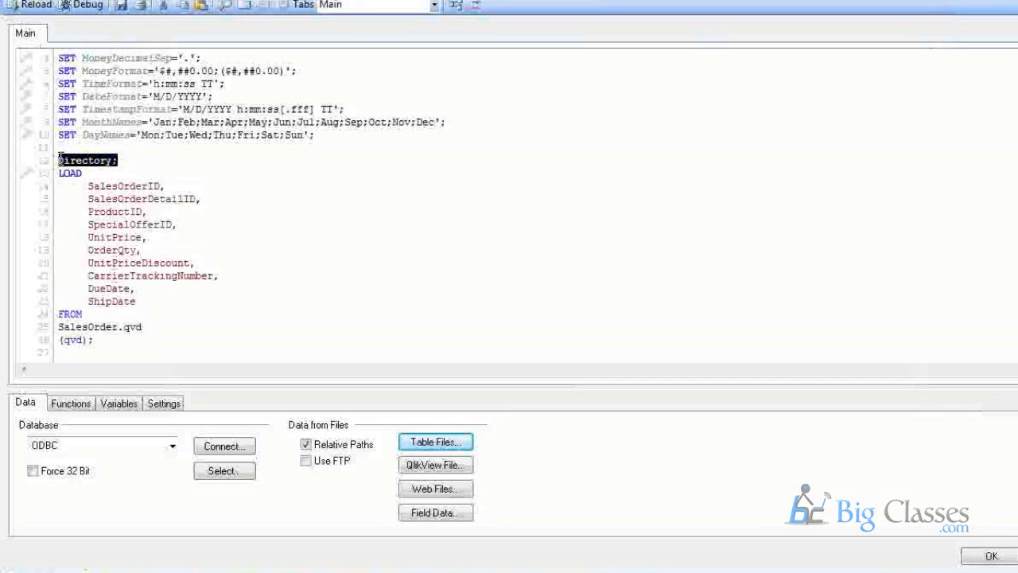
text(SalesOrder)
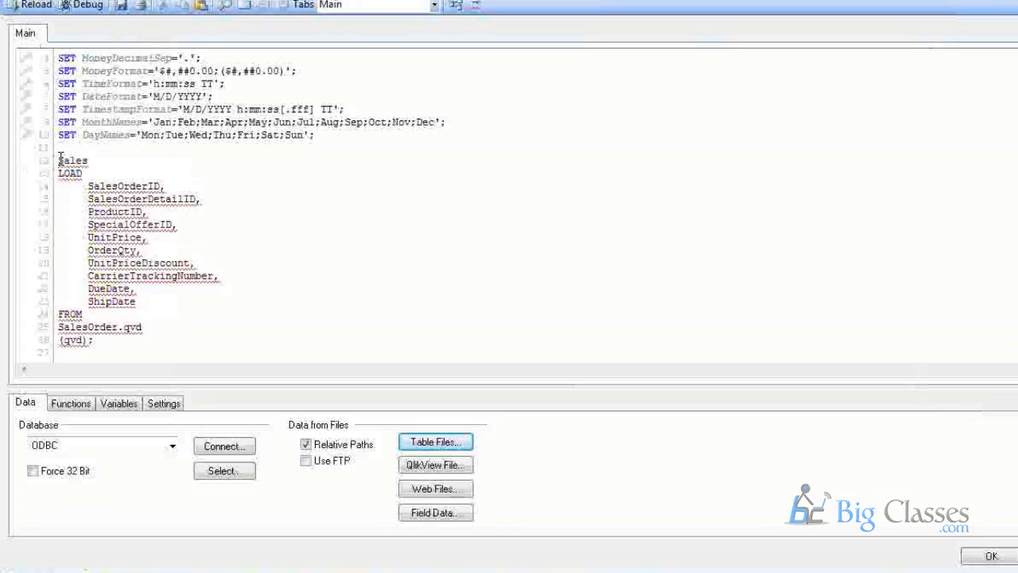
text(:)
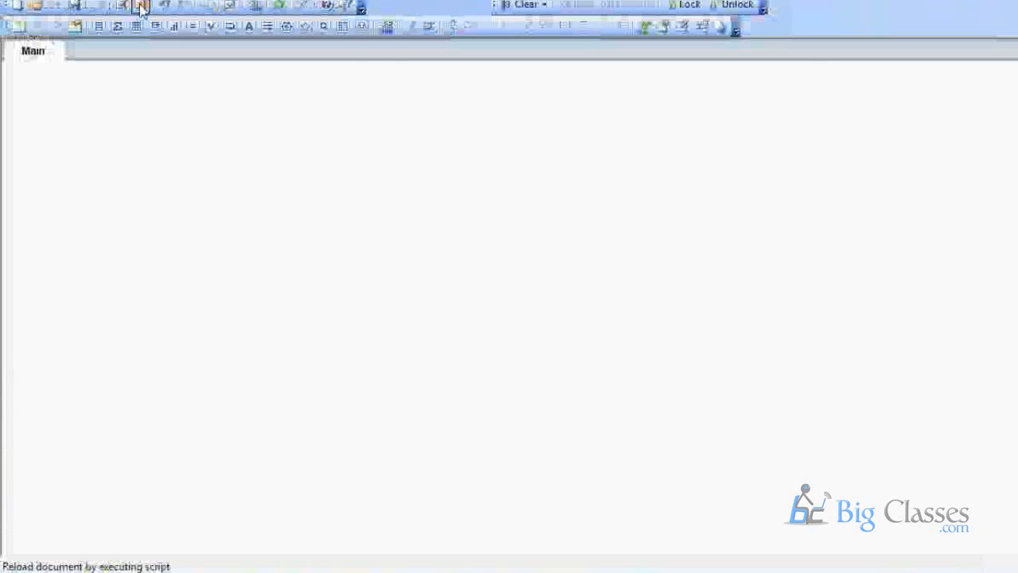
Reload both documents and compare: the QVD load is qvd optimized with 119,108 lines.
click(141, 7)
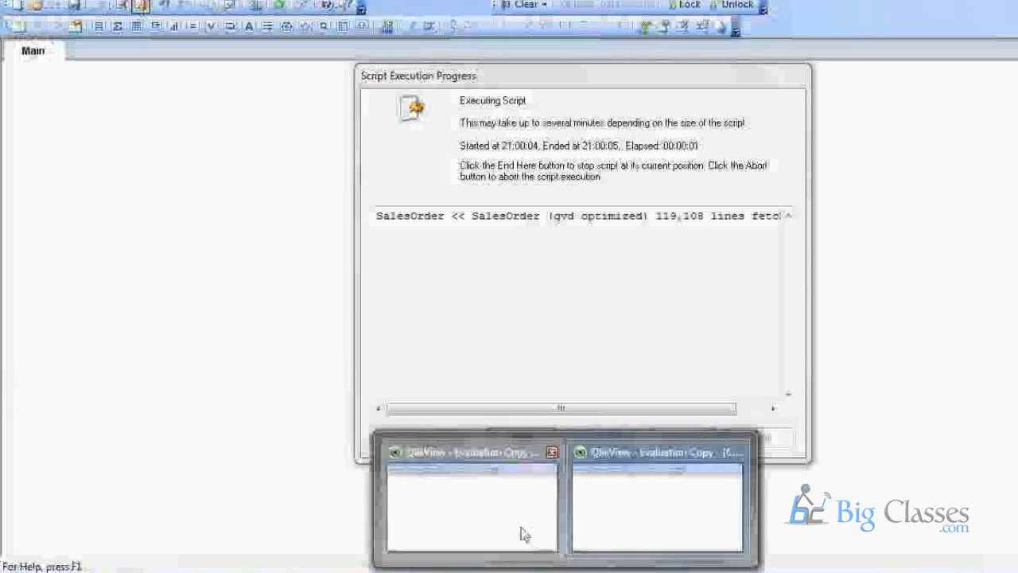
click(522, 533)
click(141, 7)
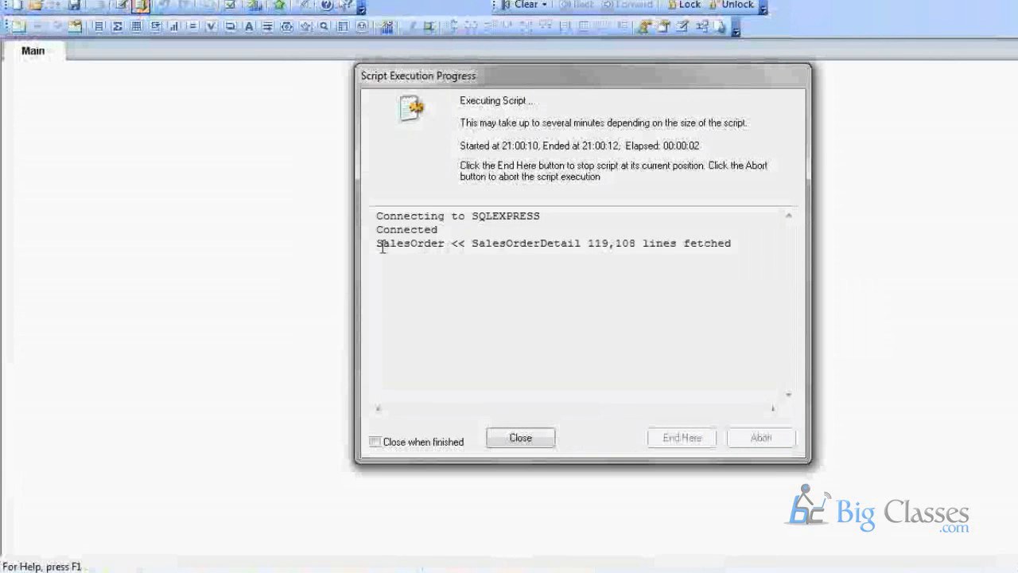
drag(373, 242, 734, 242)
click(615, 243)
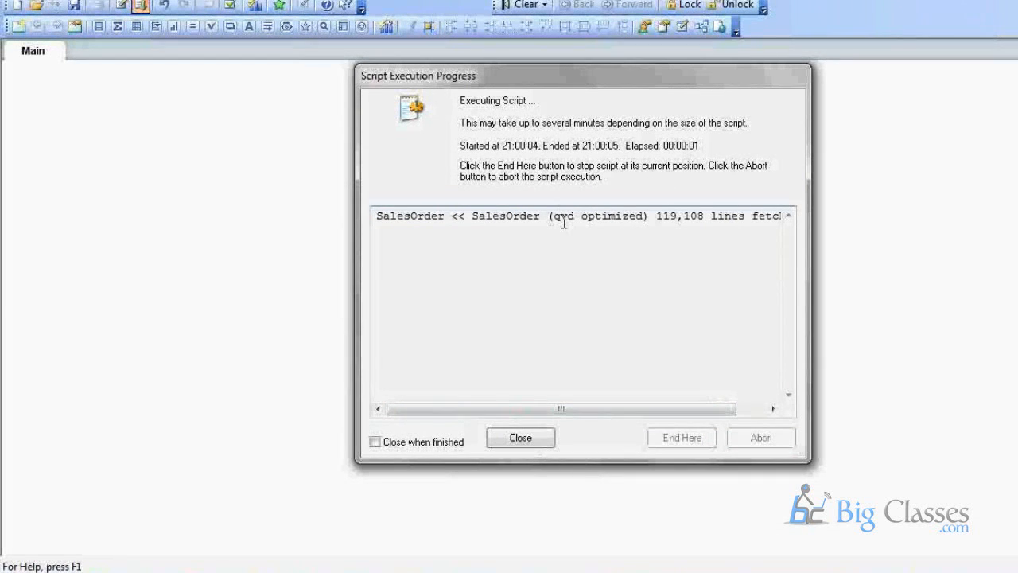
drag(553, 216, 646, 213)
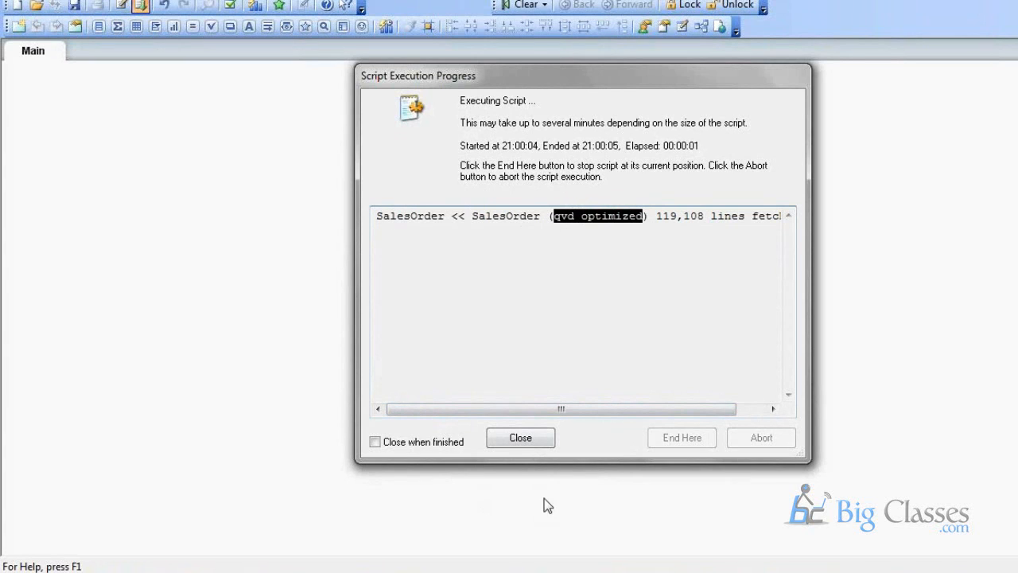
Close both reload reports and reopen the load script.
click(523, 445)
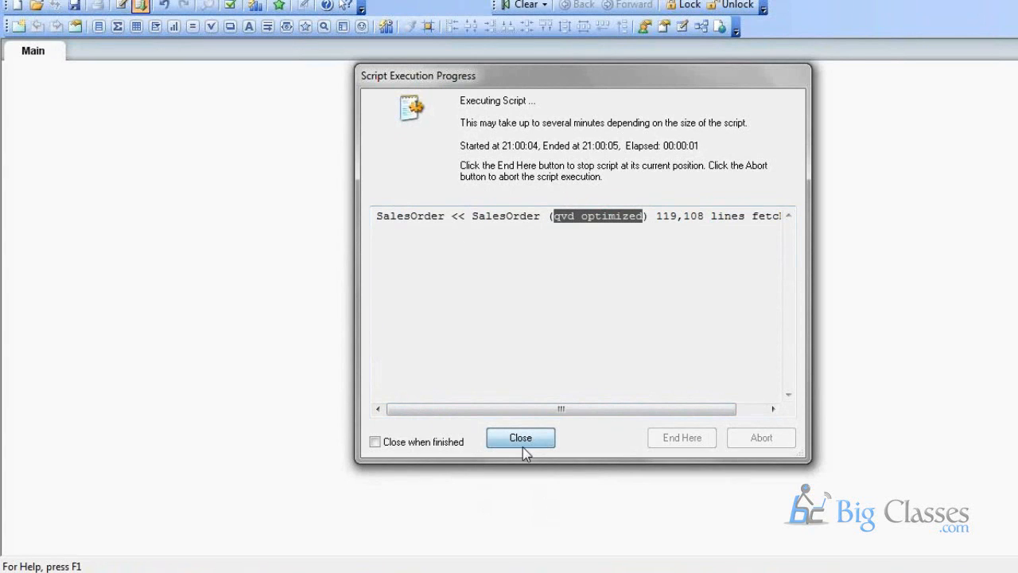
click(521, 440)
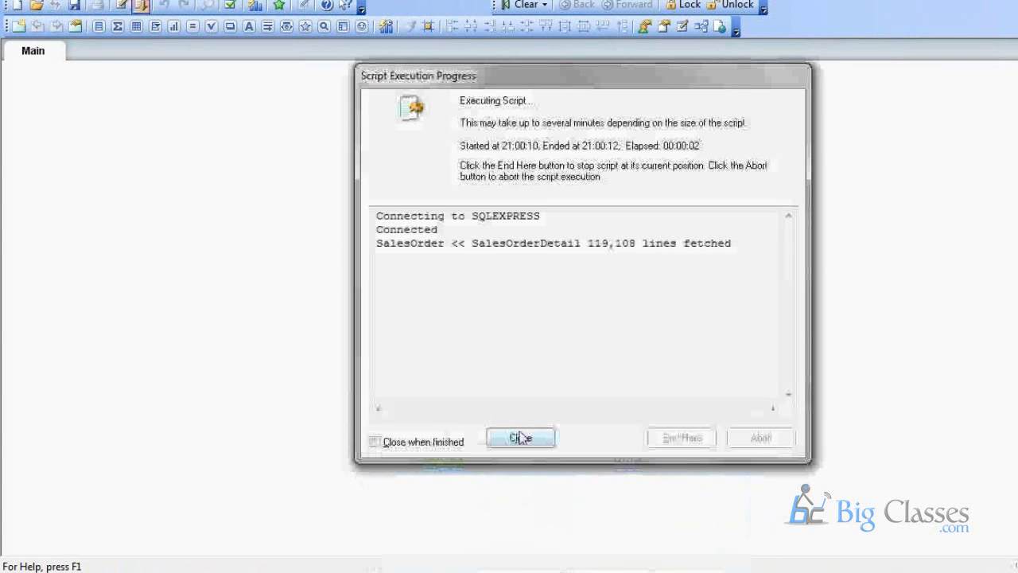
click(520, 438)
click(121, 8)
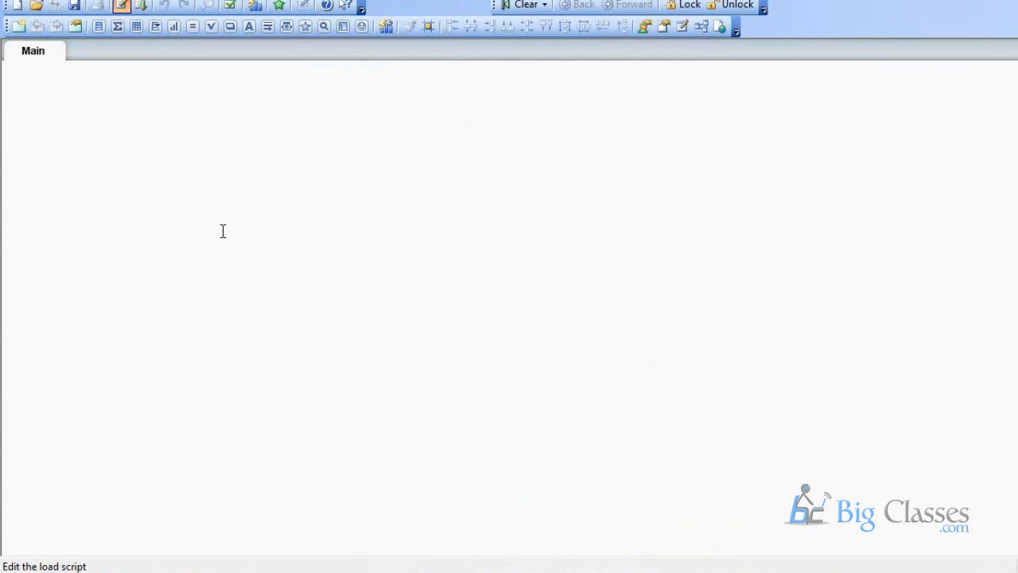
Add 'Drop Table SalesOrder' after the Store statement, close the editor, and view the table structure.
key(Return)
key(Return)
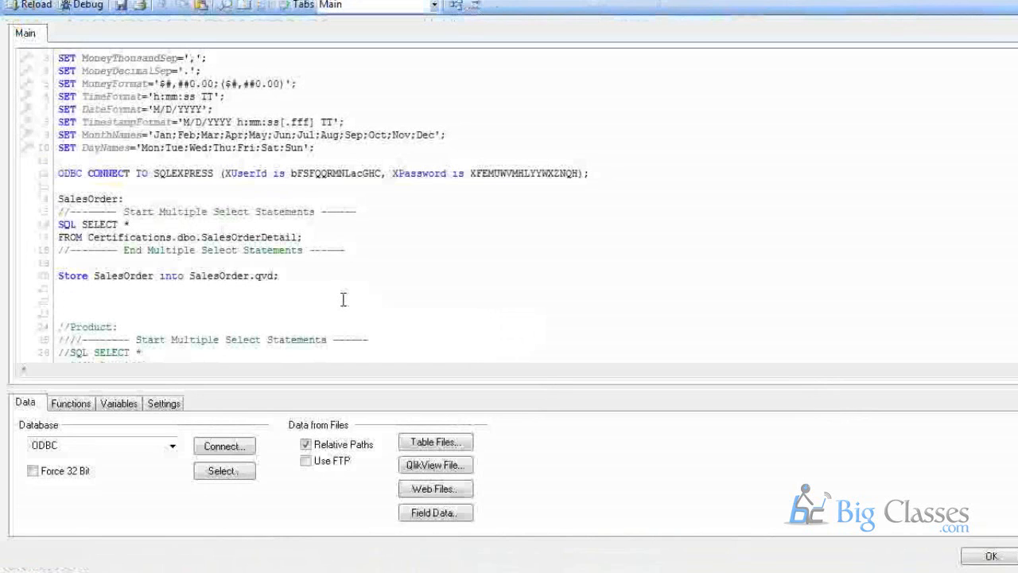
text(Drop Tab)
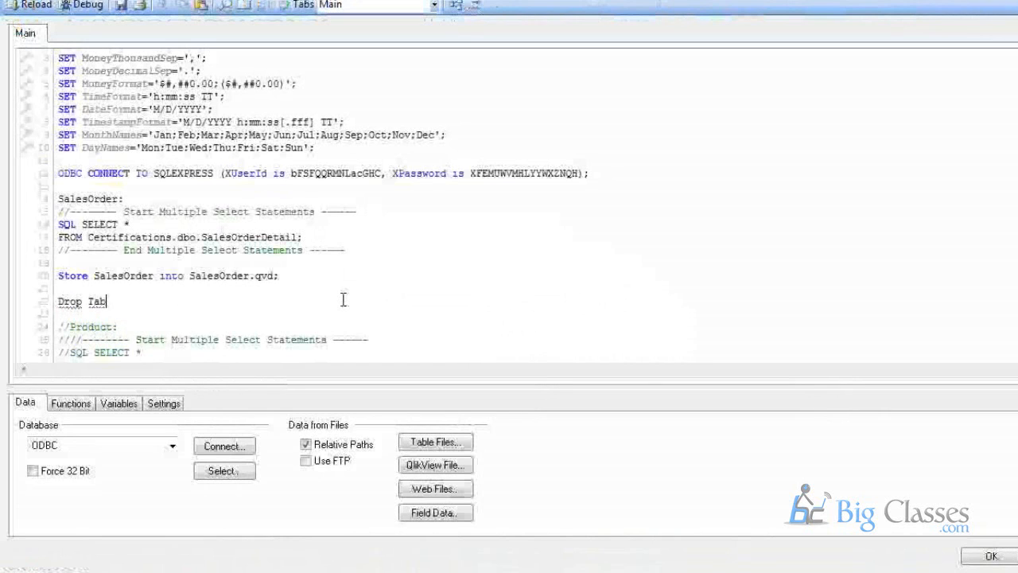
text(le SAle)
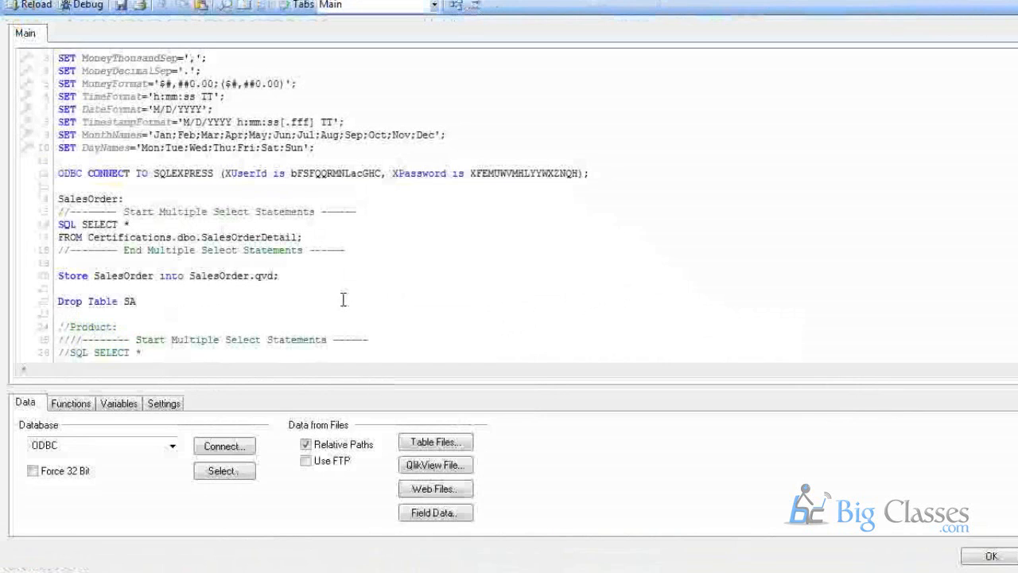
click(98, 187)
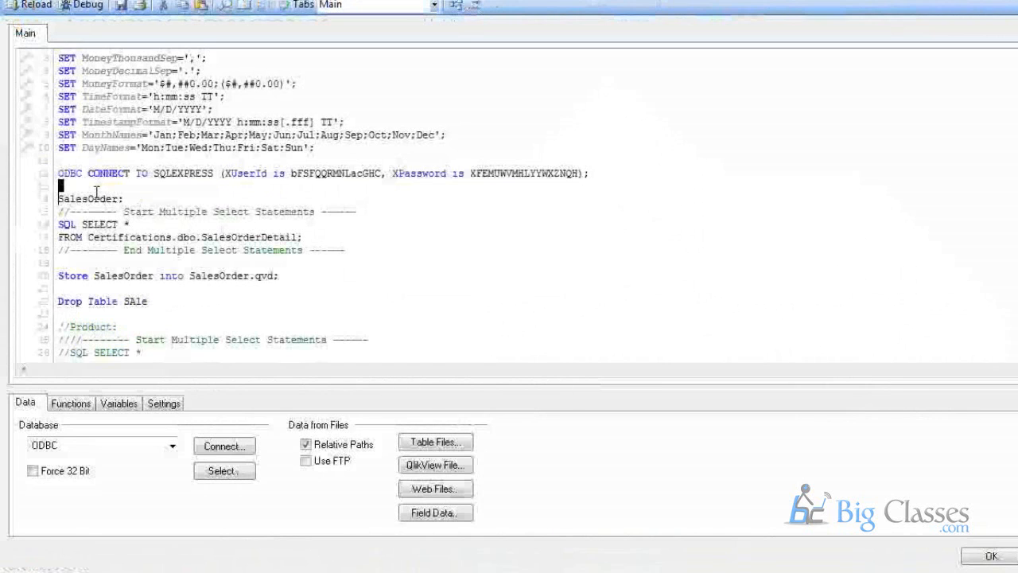
double_click(91, 199)
click(91, 198)
double_click(92, 198)
key(ctrl+c)
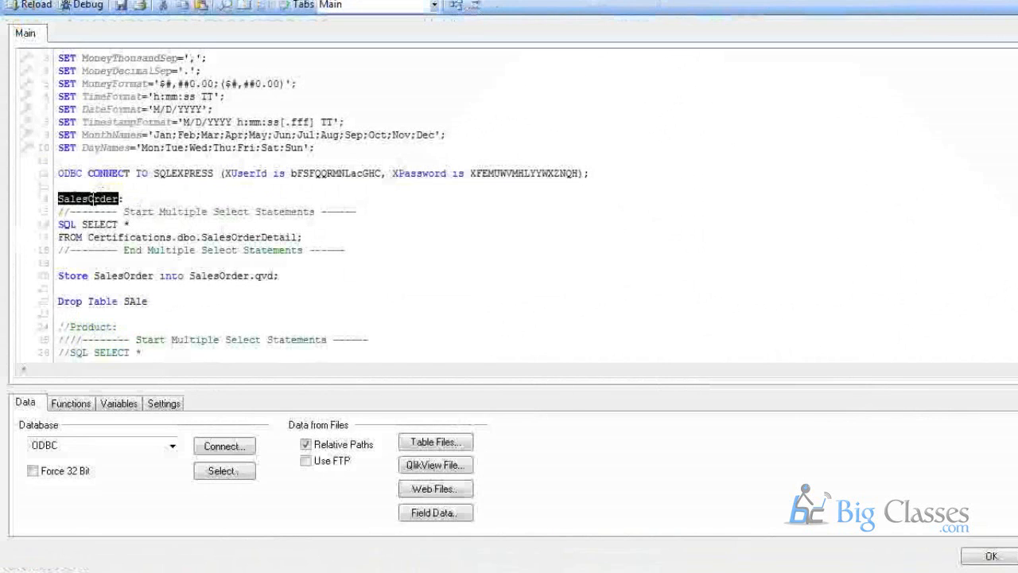
click(143, 297)
double_click(136, 301)
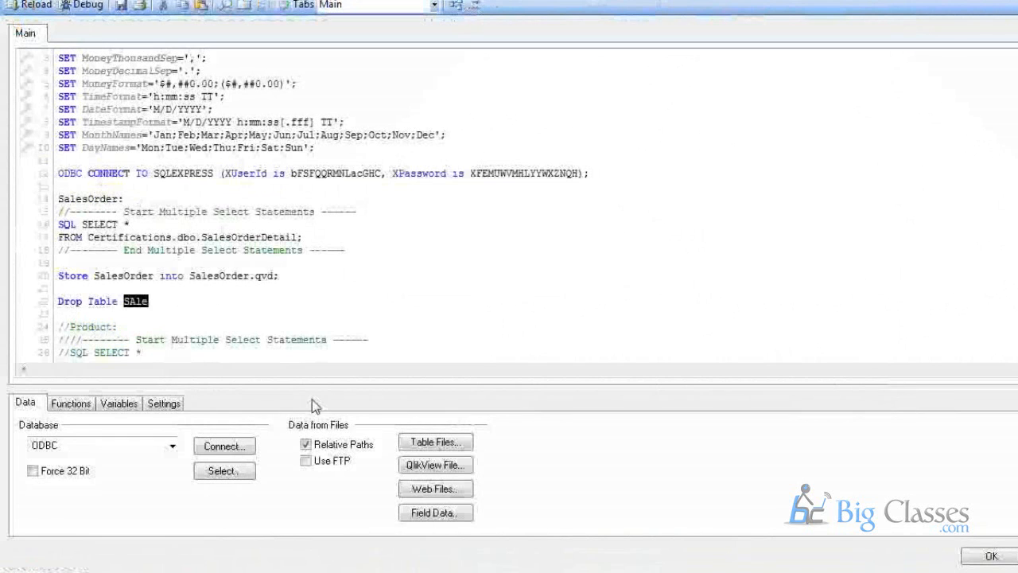
key(ctrl+v)
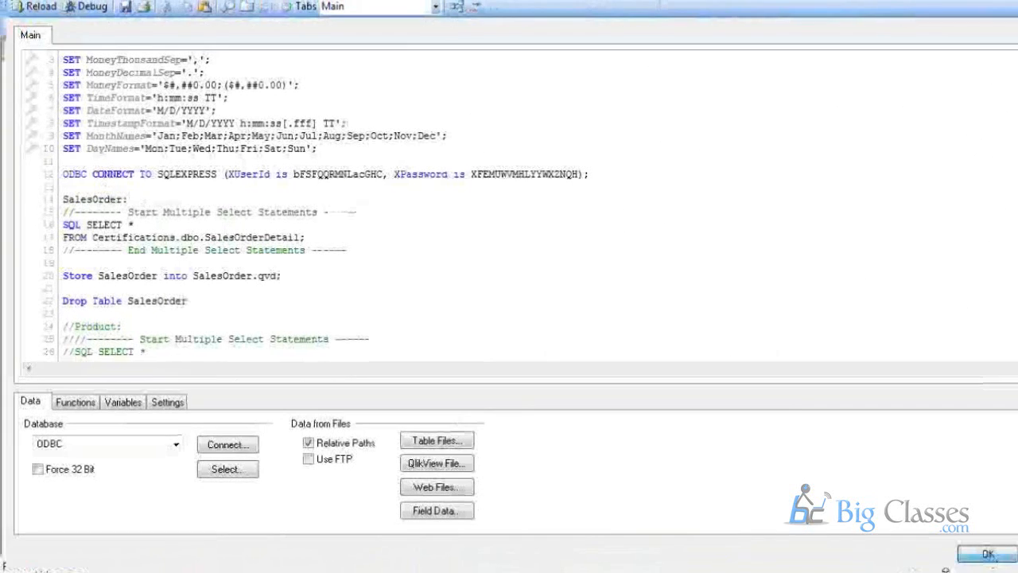
click(992, 560)
click(723, 27)
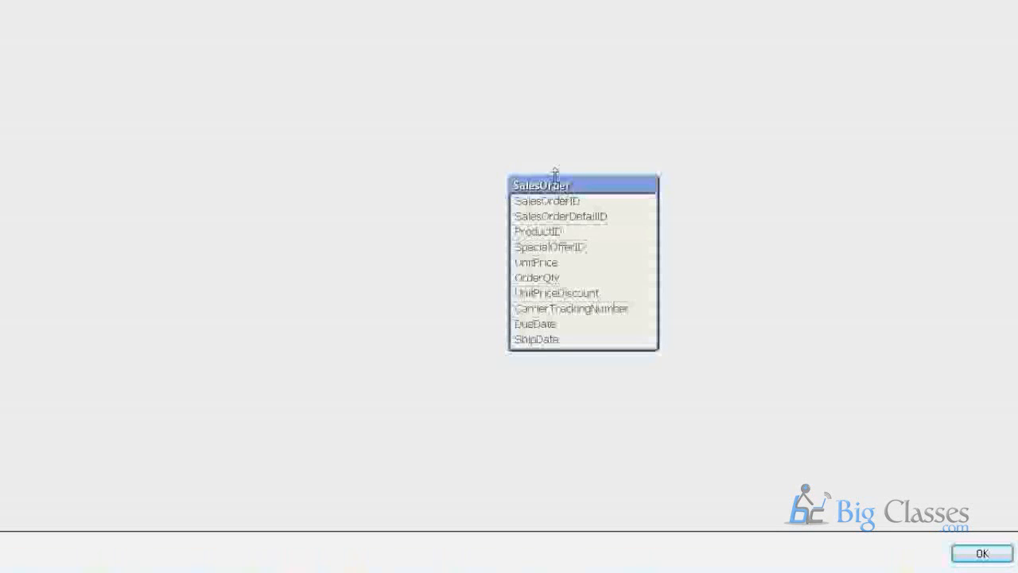
Close the Table Viewer, reload the script, and dismiss the progress and empty table views.
click(960, 554)
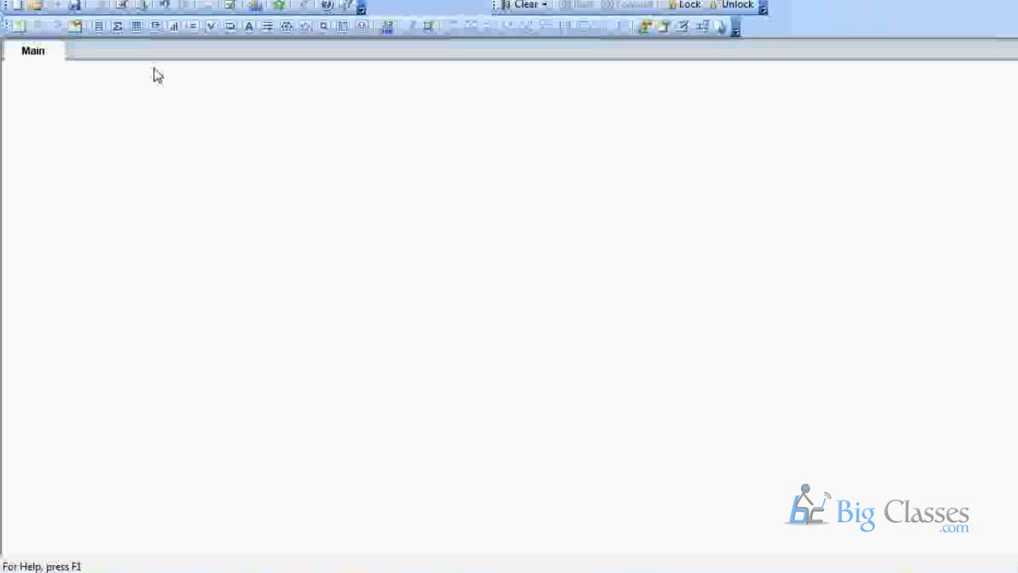
click(142, 8)
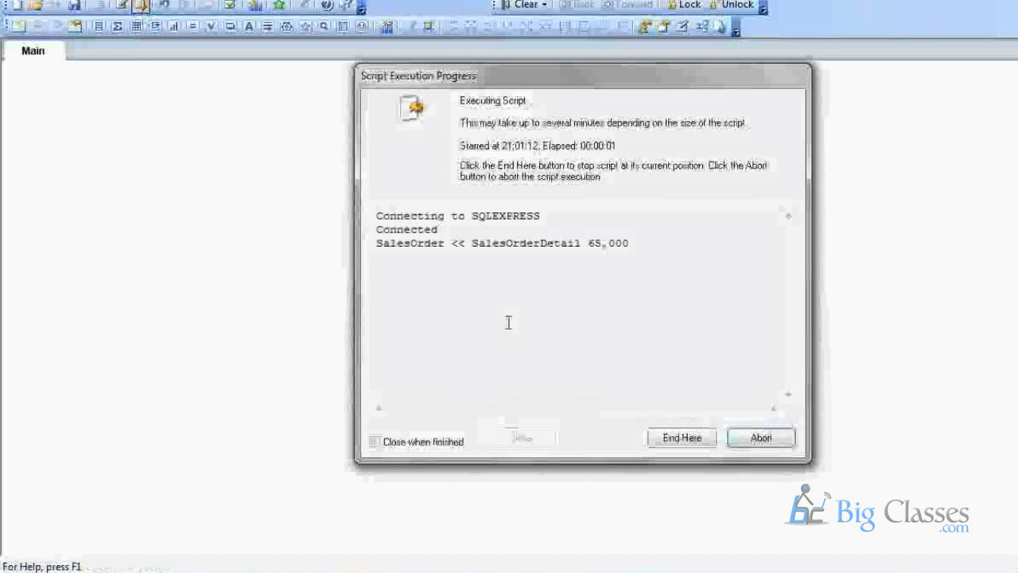
click(535, 439)
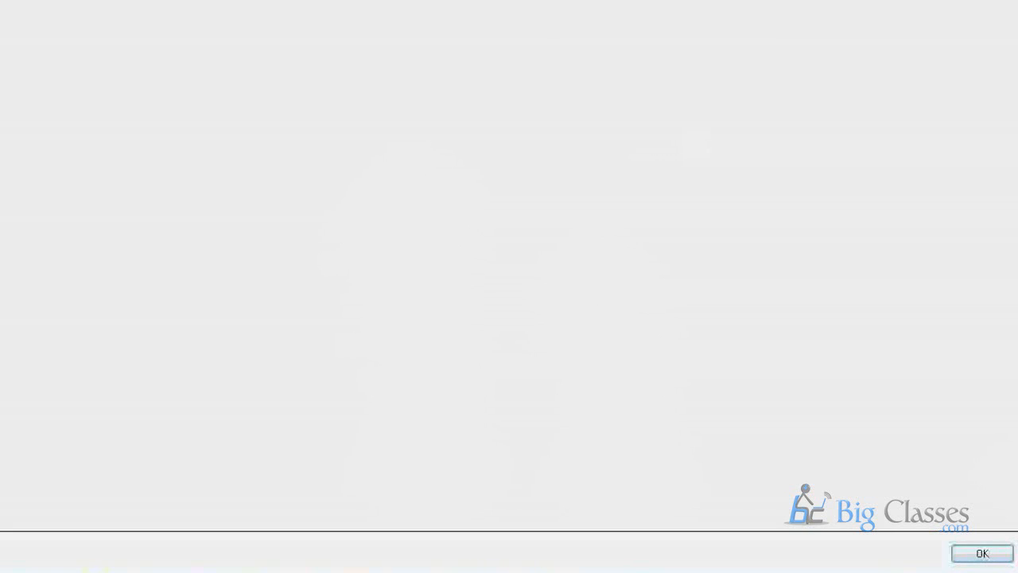
key(Return)
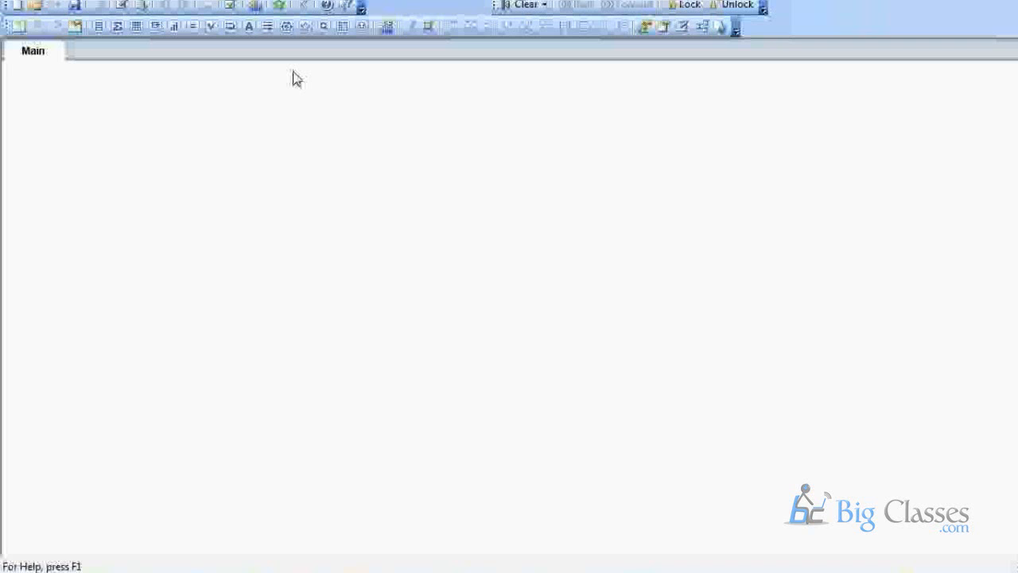
Uncomment the Product load block in the script.
click(121, 5)
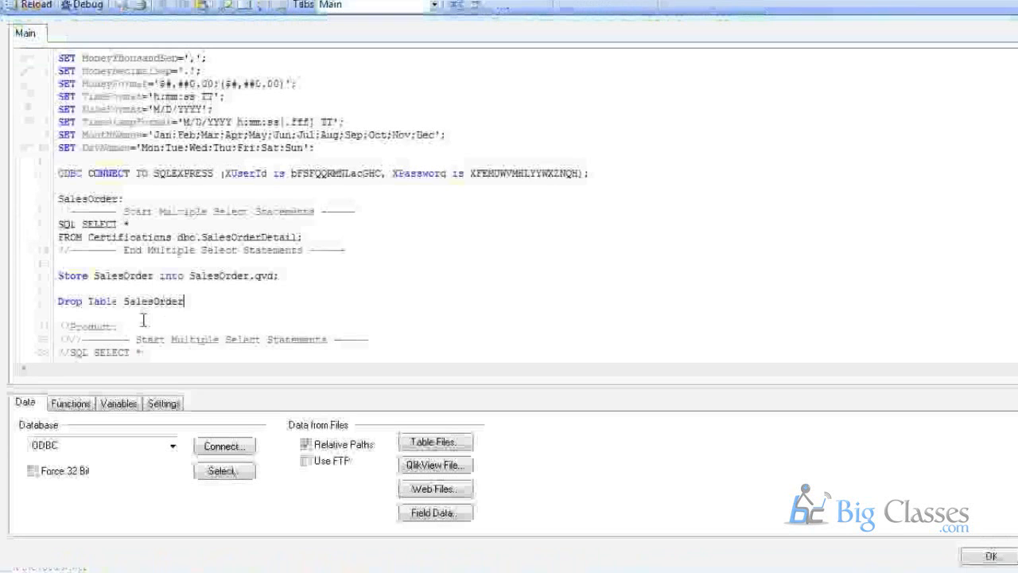
scroll(140, 300, down, 2)
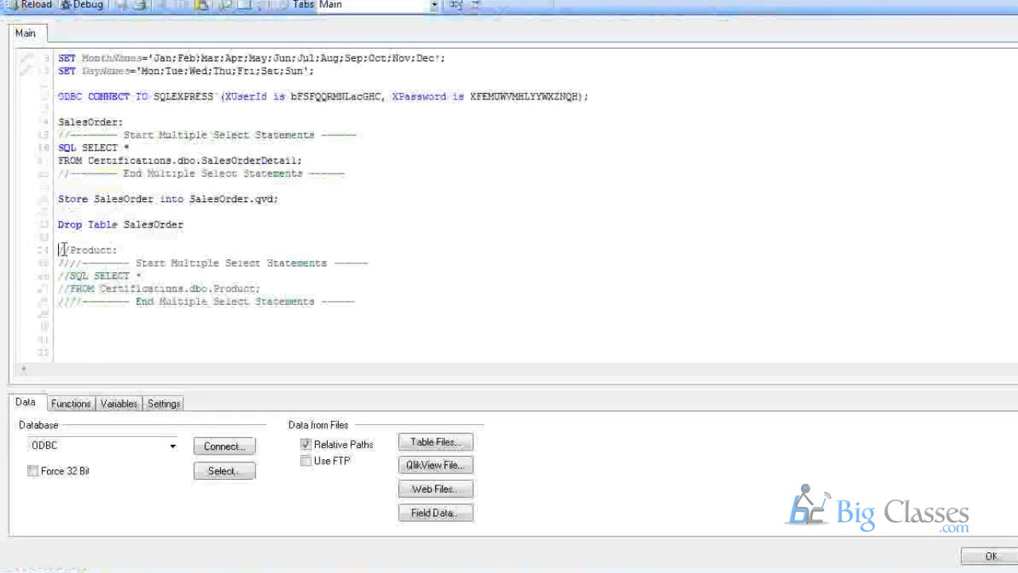
drag(58, 250, 140, 312)
right_click(140, 312)
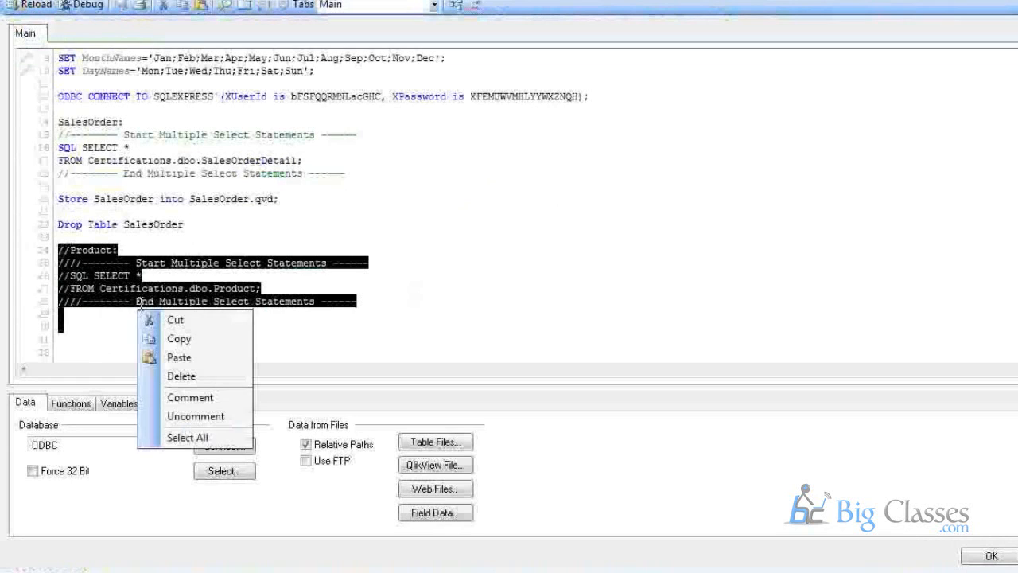
right_click(119, 280)
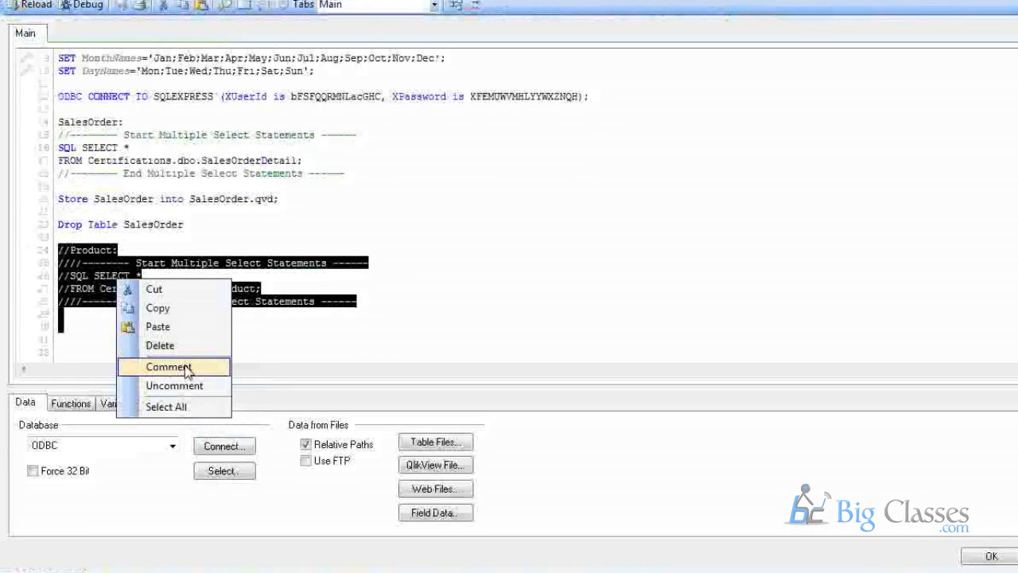
click(183, 385)
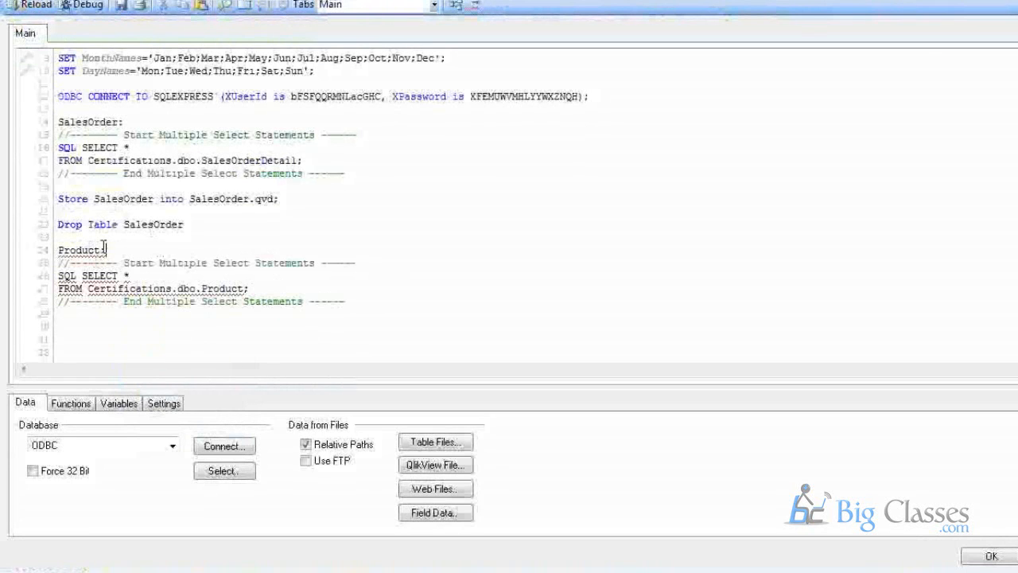
End the Drop Table line with ';' and add 'Store Product into Product.qvd' below Product.
click(209, 232)
text(;)
drag(319, 199, 55, 200)
key(ctrl+c)
click(382, 309)
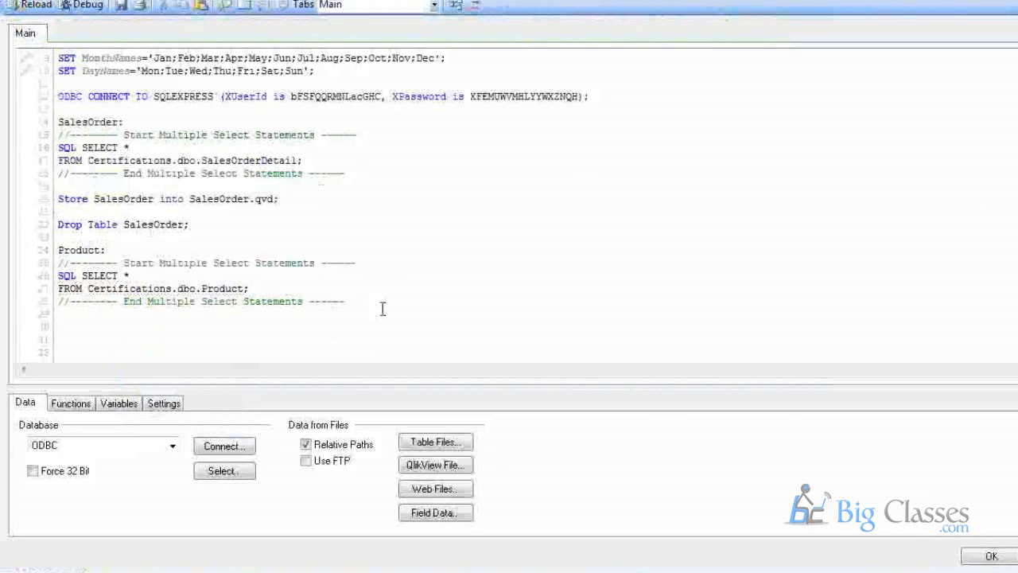
key(ctrl+v)
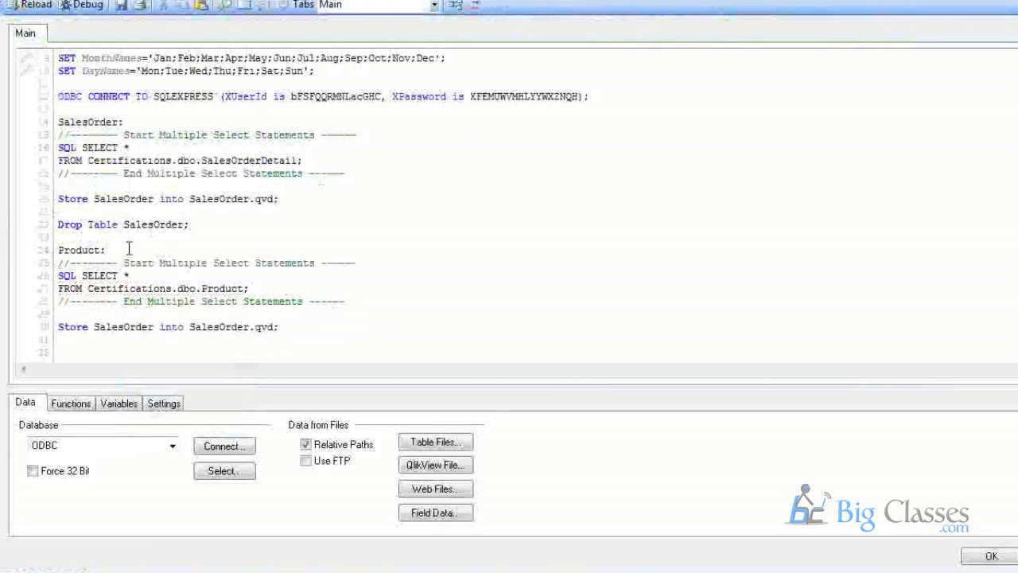
scroll(128, 250, down, 1)
double_click(80, 212)
key(ctrl+c)
double_click(119, 288)
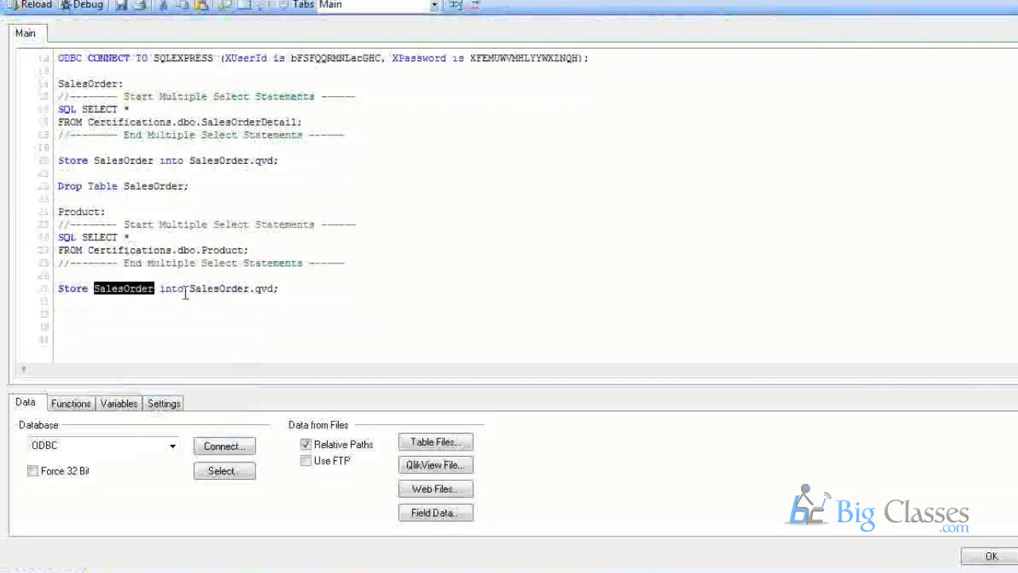
key(ctrl+v)
double_click(208, 288)
key(ctrl+v)
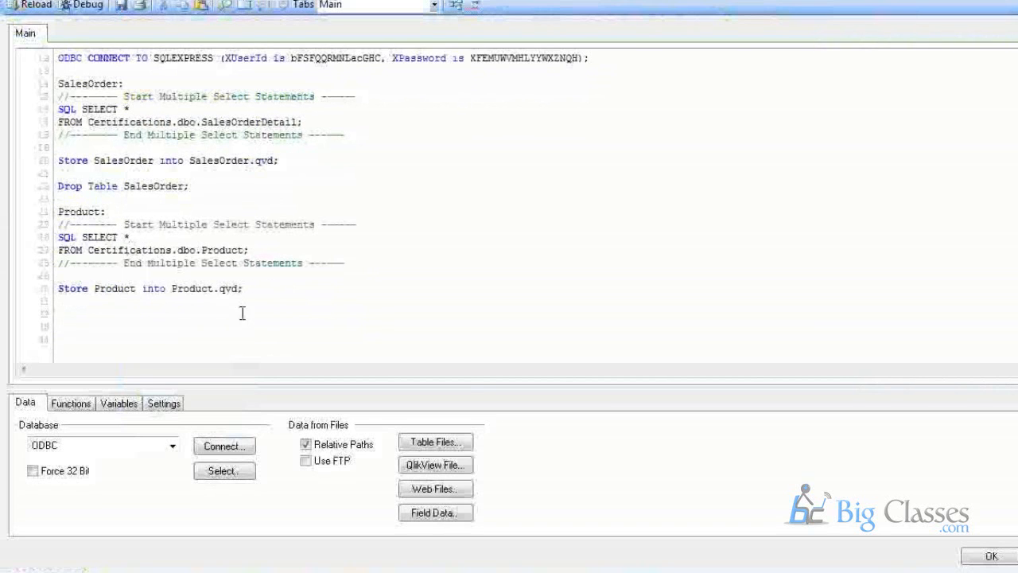
Type a new 'Drop Table SalesOrder;' line below the Product Store statement.
click(323, 288)
key(Return)
key(Return)
text(Drop Tab)
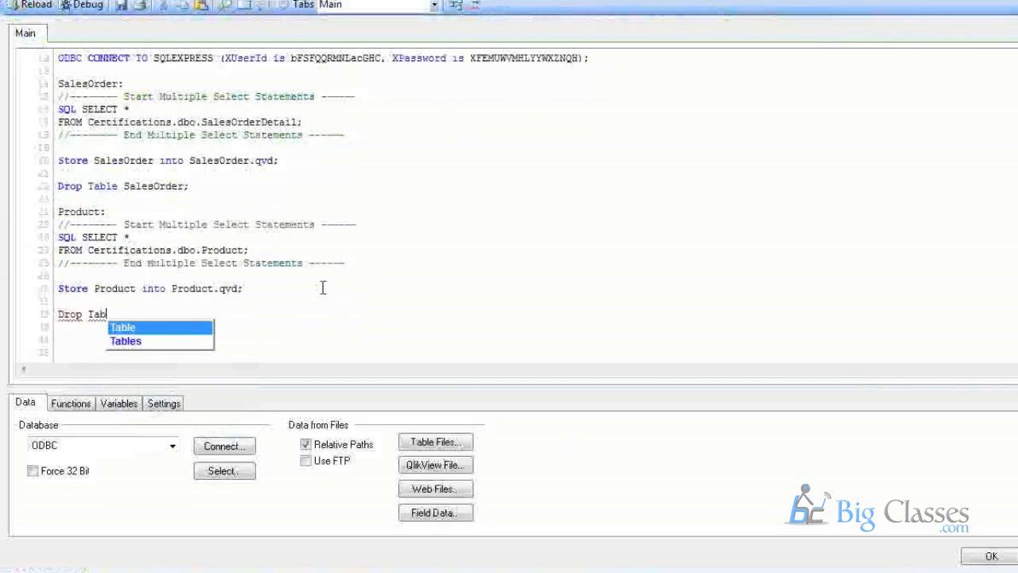
text(le)
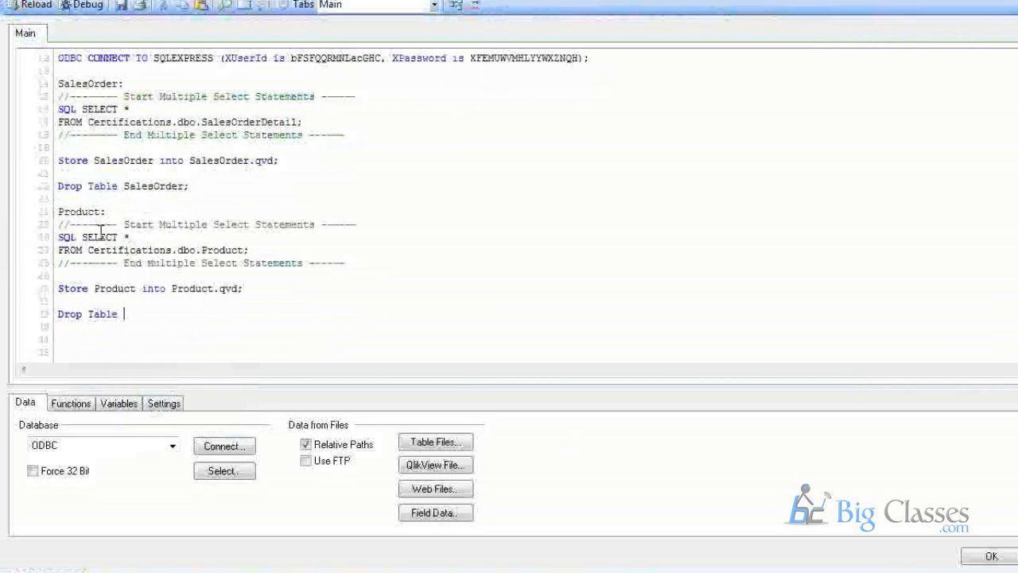
key(BackSpace)
text(s)
key(BackSpace)
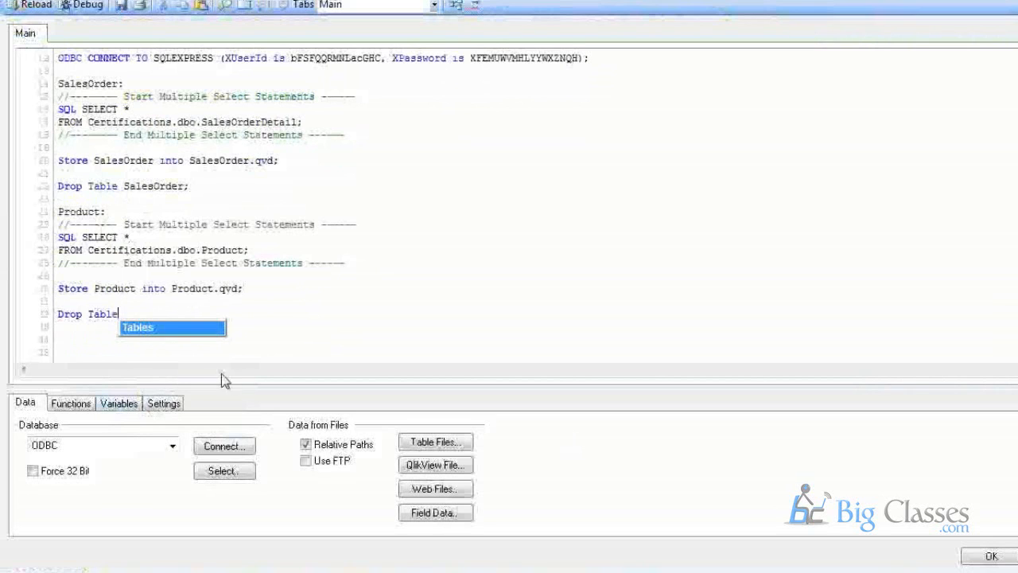
key(Escape)
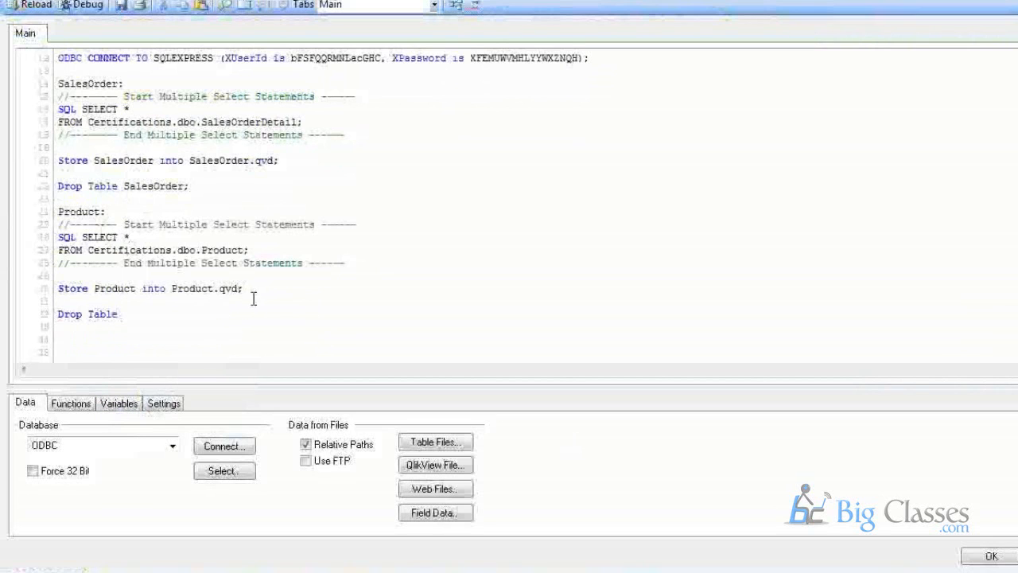
double_click(155, 186)
click(173, 313)
key(ctrl+v)
text(;)
Change that new line to 'Drop Table Product;' and close the script with OK.
double_click(85, 213)
key(ctrl+c)
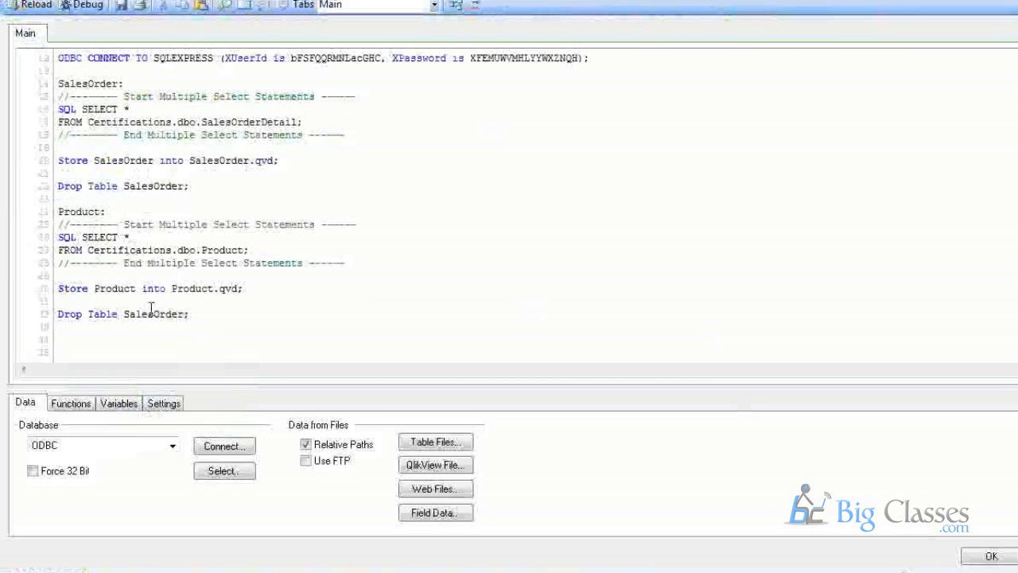
double_click(151, 314)
key(ctrl+v)
click(229, 313)
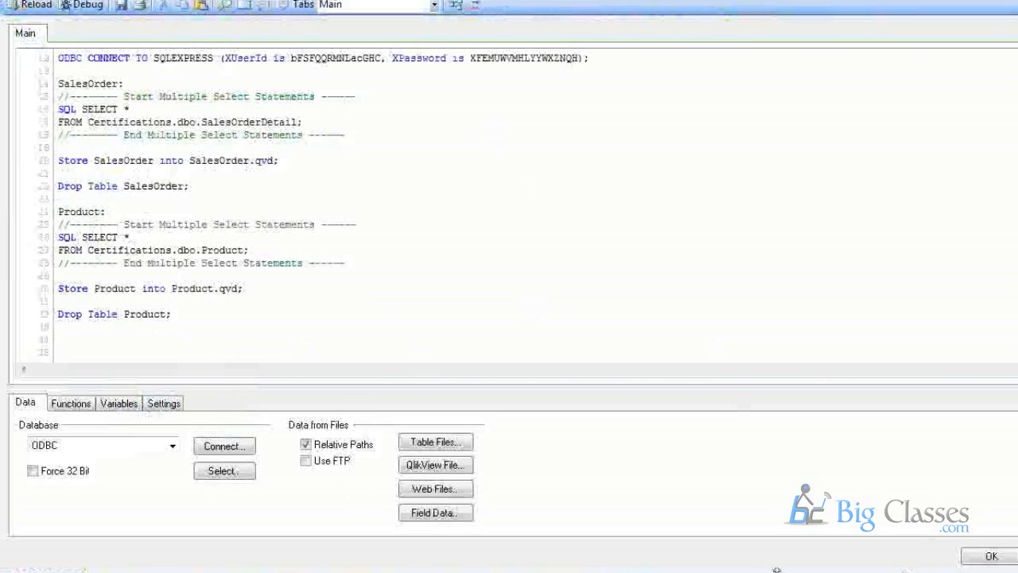
click(966, 557)
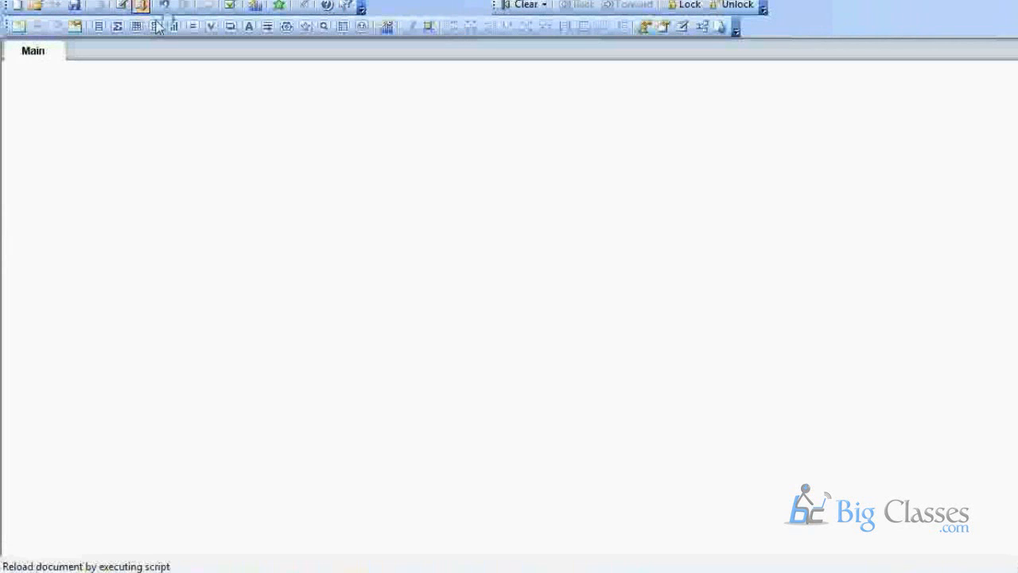
click(158, 26)
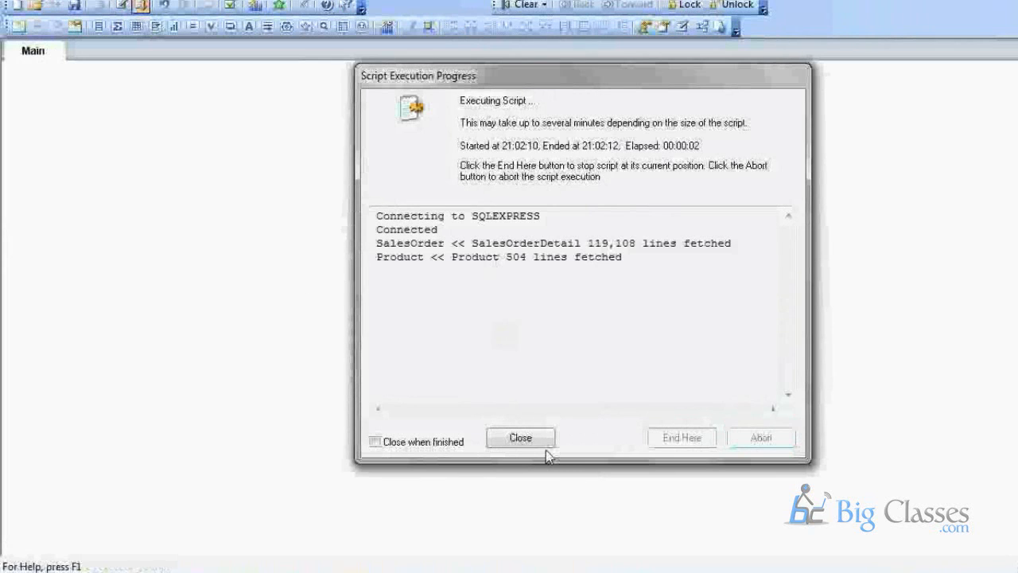
click(521, 438)
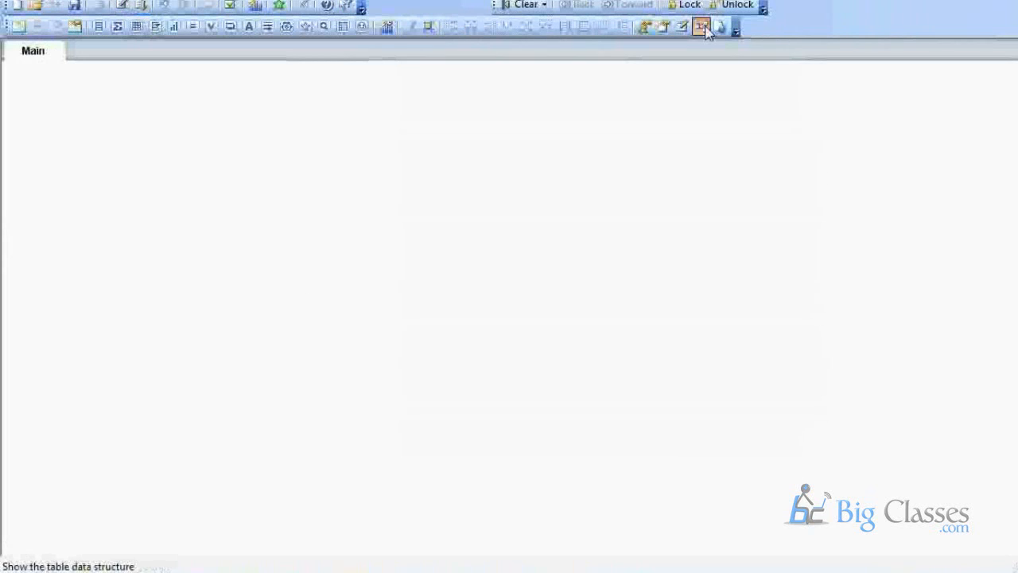
click(698, 25)
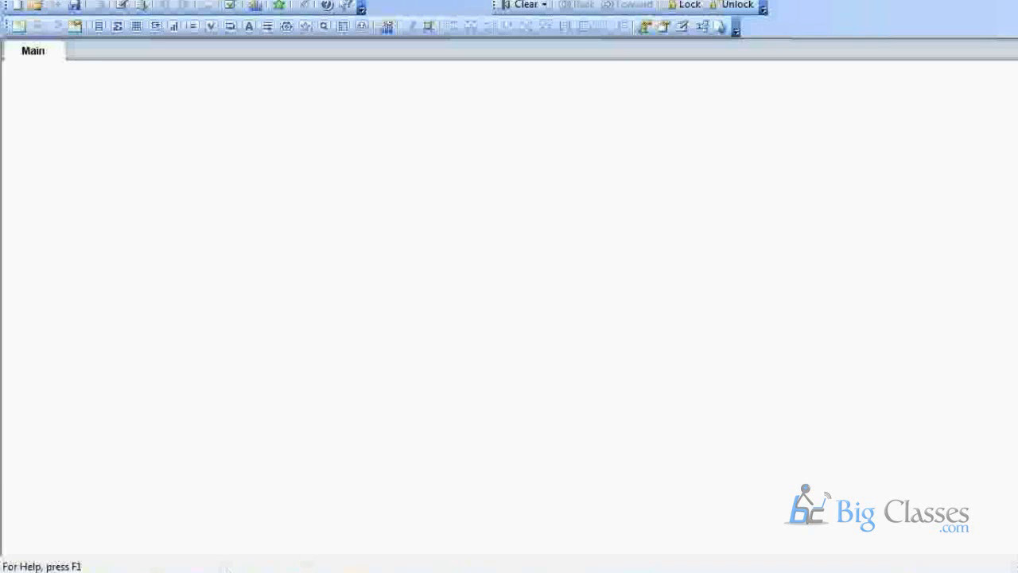
mouse_move(531, 559)
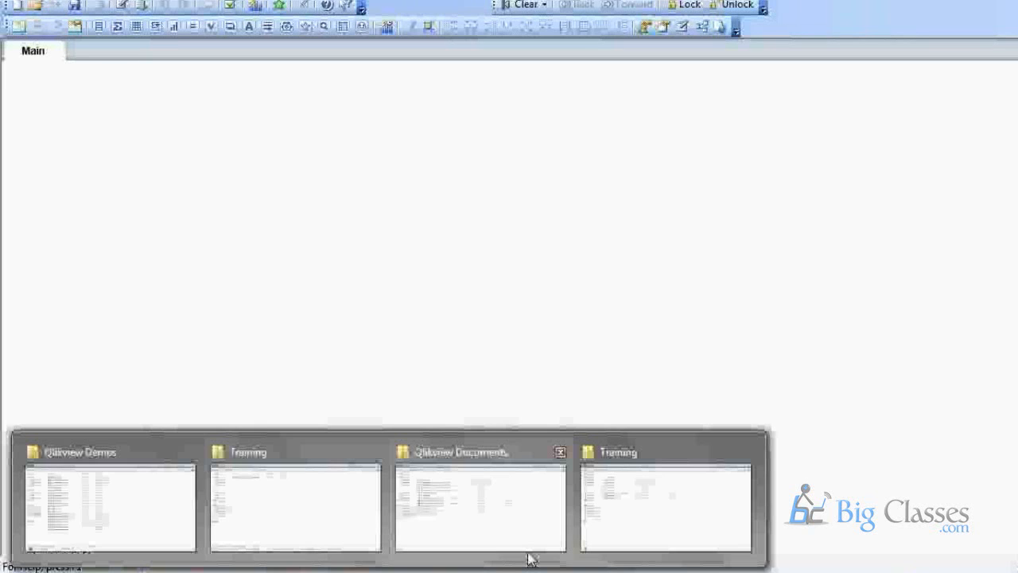
click(629, 528)
ctrl+click(199, 155)
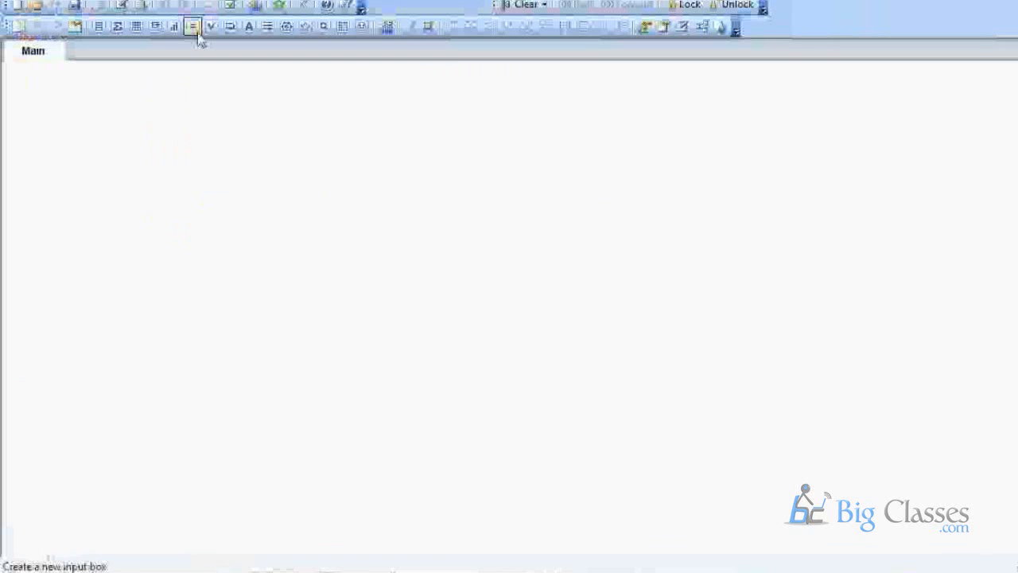
click(123, 7)
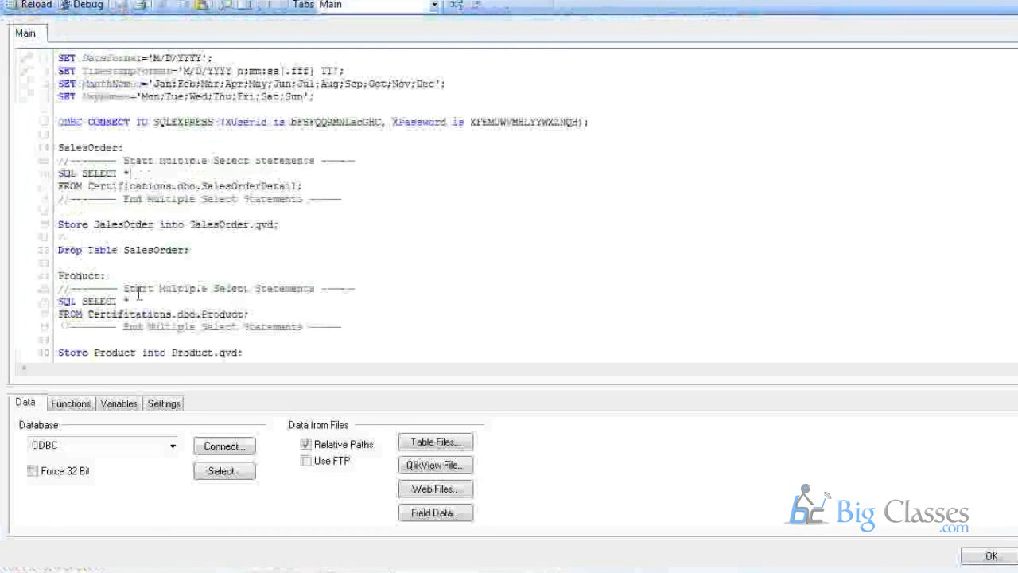
scroll(139, 295, up, 1)
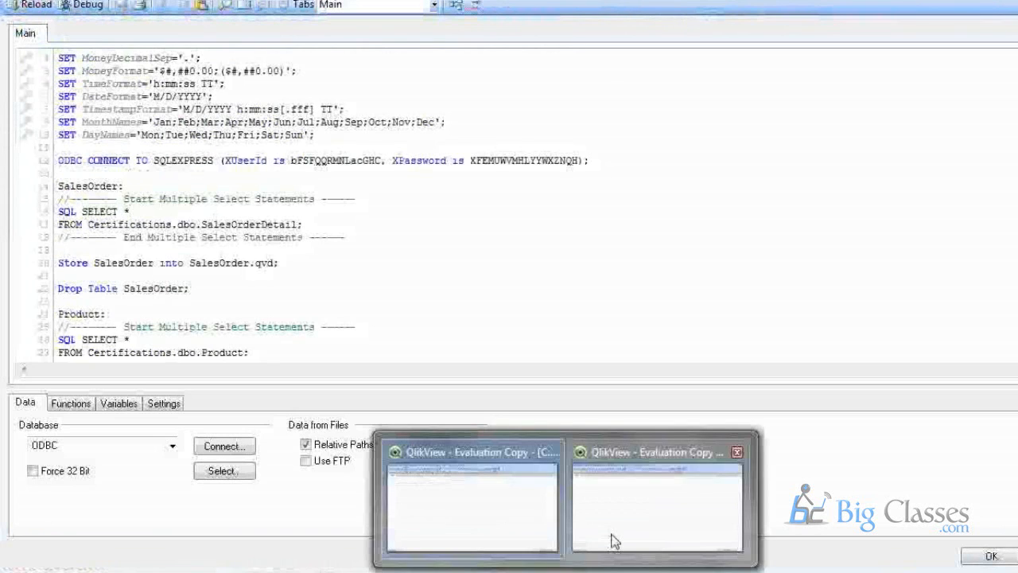
click(614, 541)
click(701, 27)
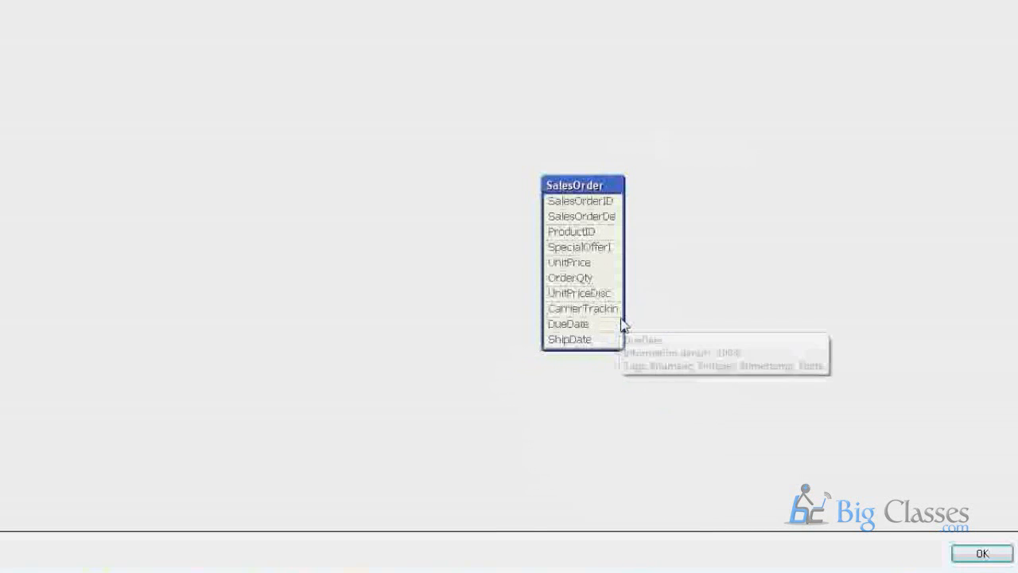
click(1001, 556)
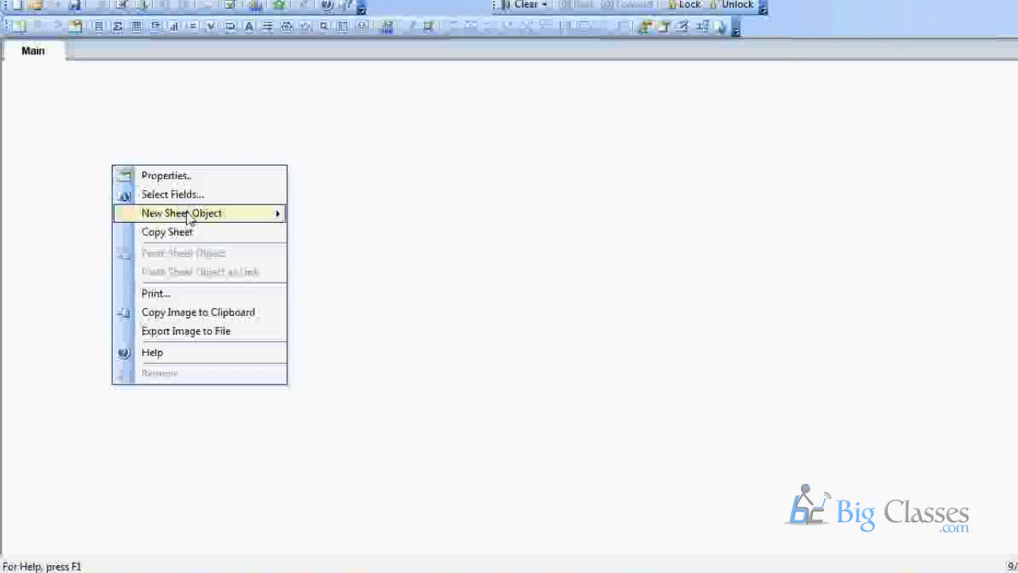
Begin a table box with ProductID, then cancel the setup.
mouse_move(188, 218)
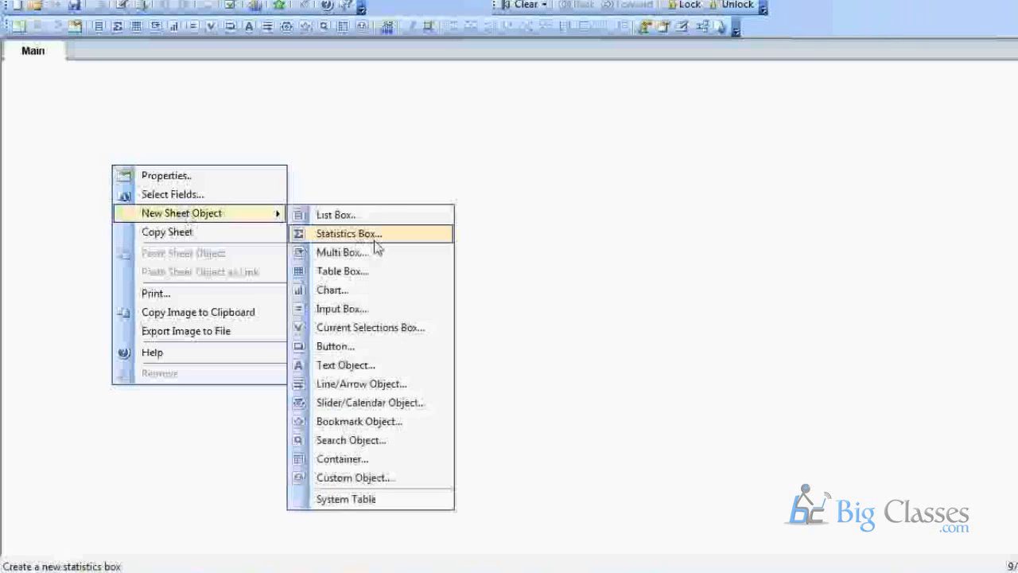
click(362, 271)
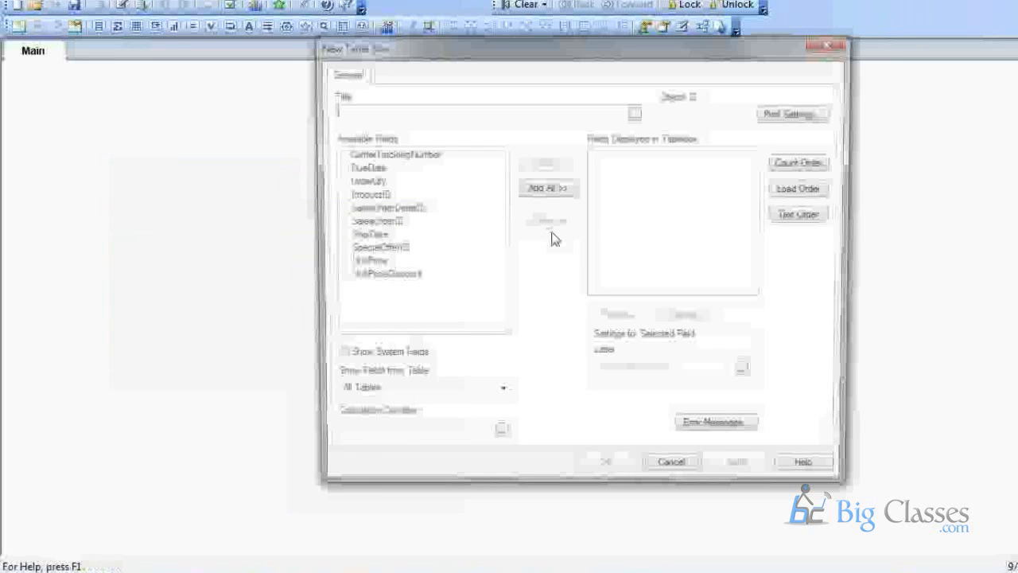
double_click(372, 194)
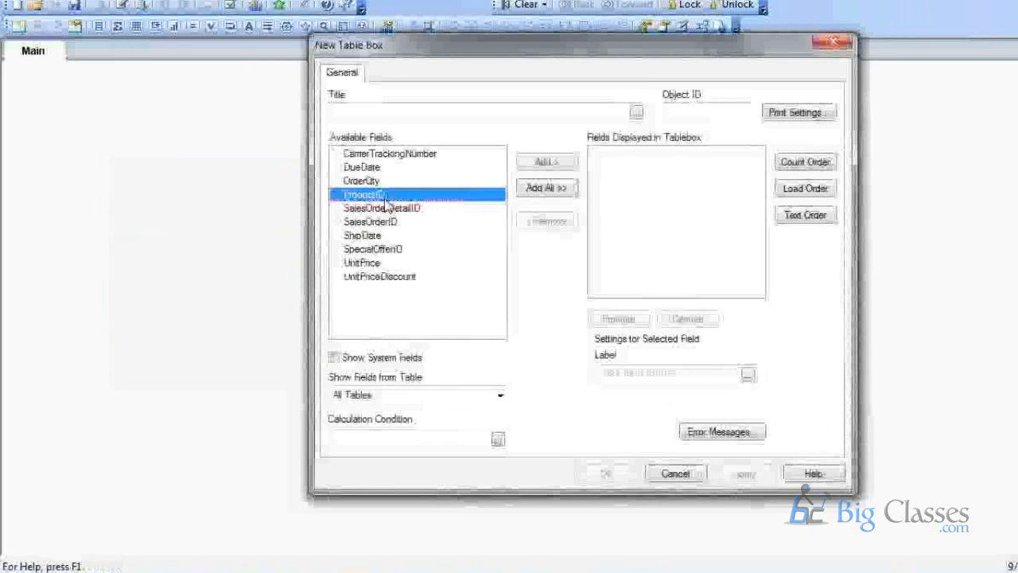
click(700, 474)
click(690, 28)
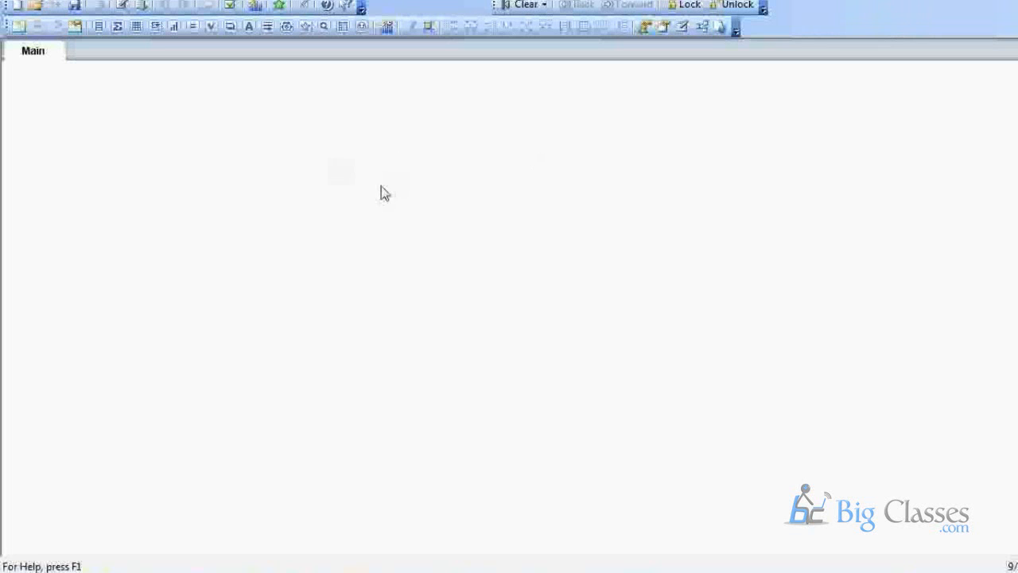
Create a new table box from the sheet's menu and add ProductID and SalesOrderDetailID.
right_click(189, 157)
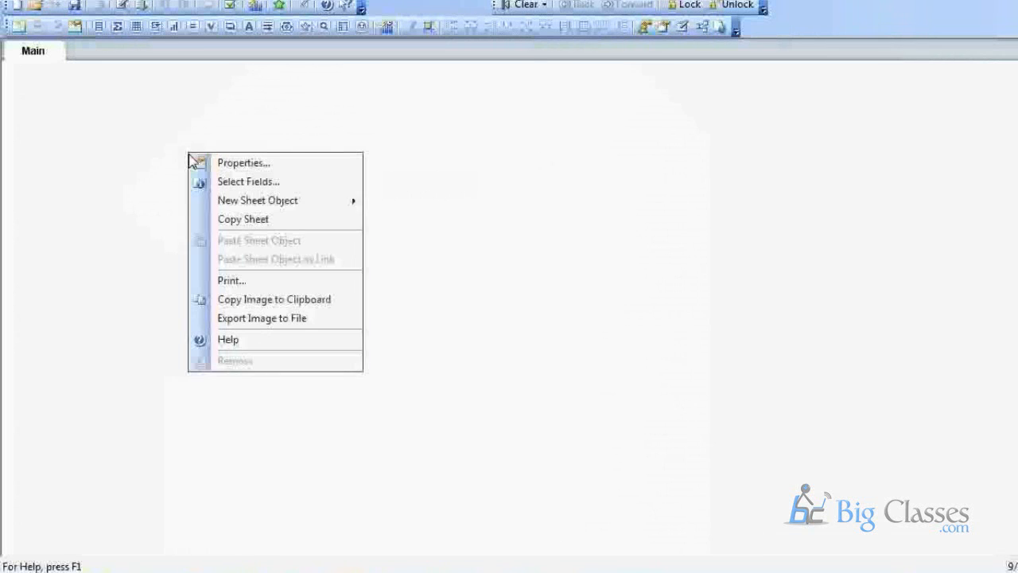
mouse_move(344, 205)
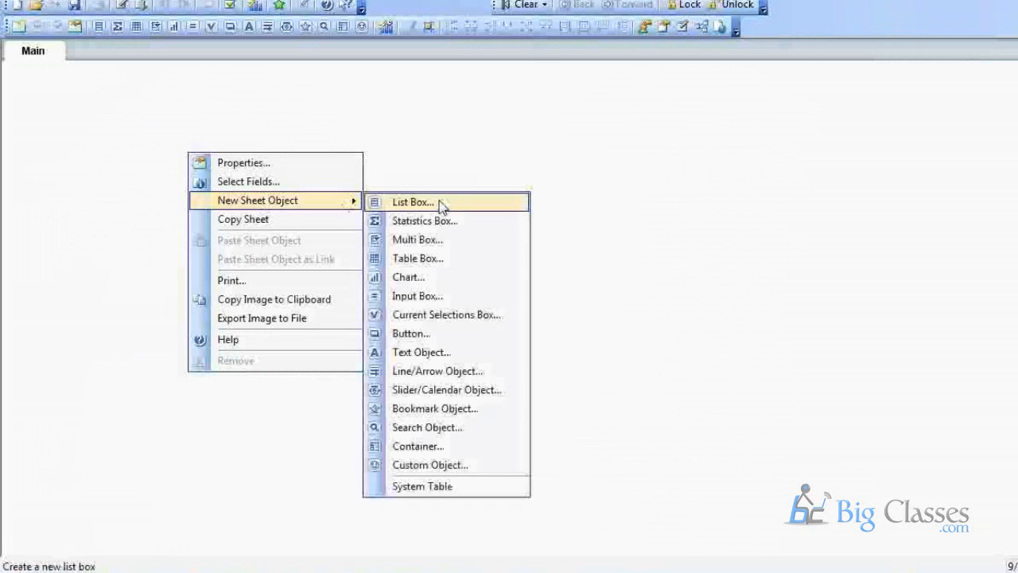
click(450, 262)
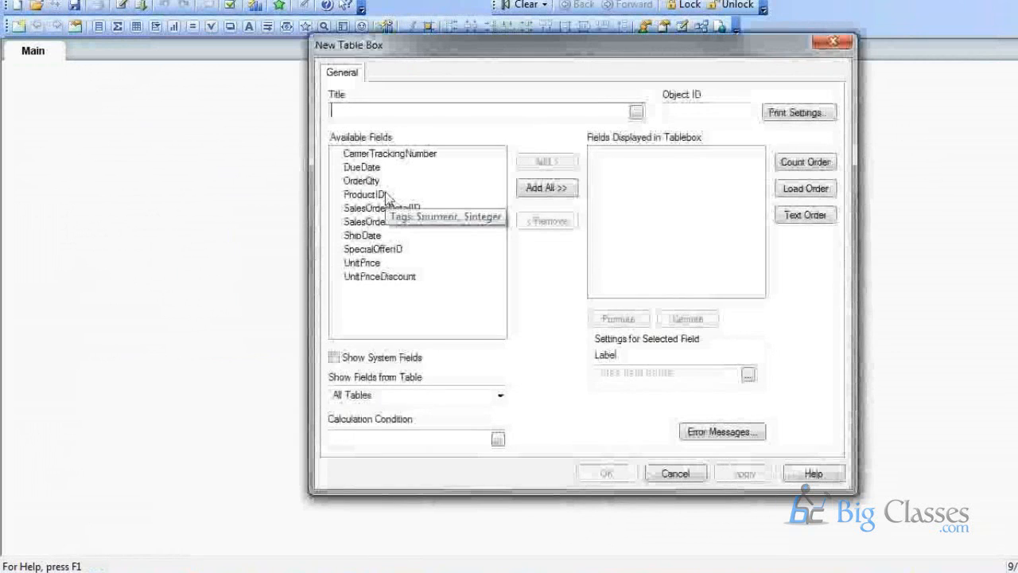
click(392, 195)
click(545, 163)
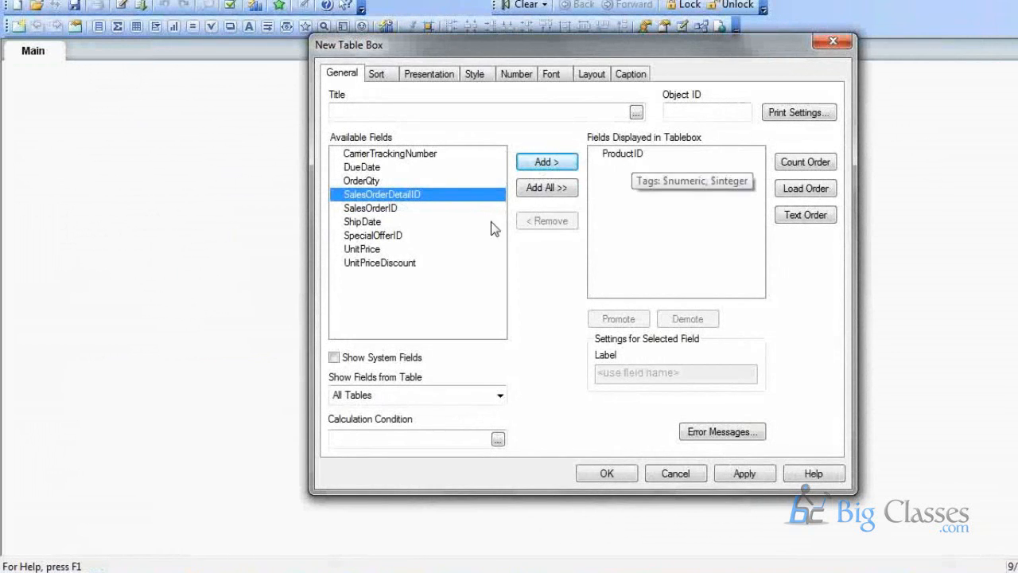
click(402, 209)
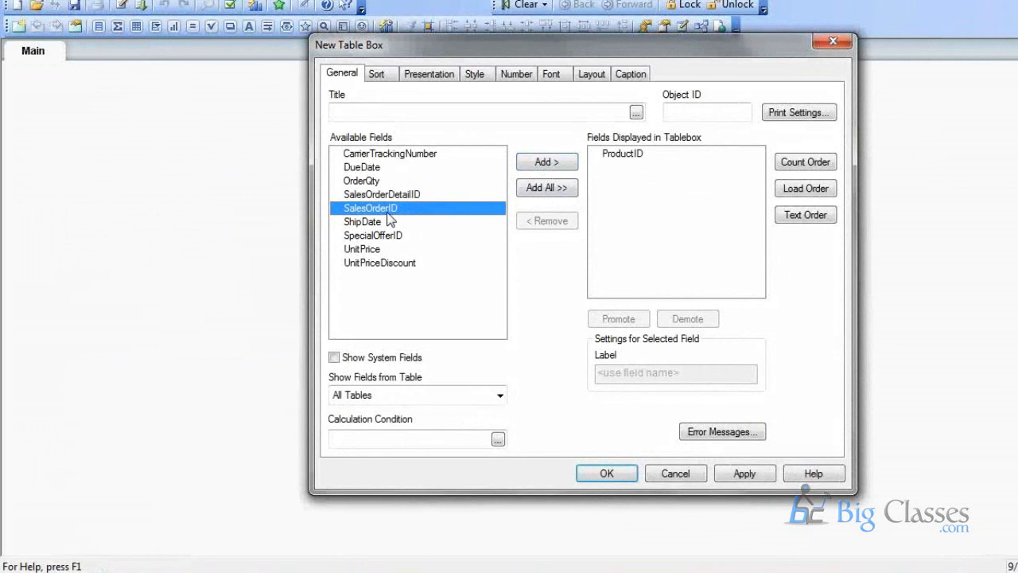
click(390, 194)
click(539, 161)
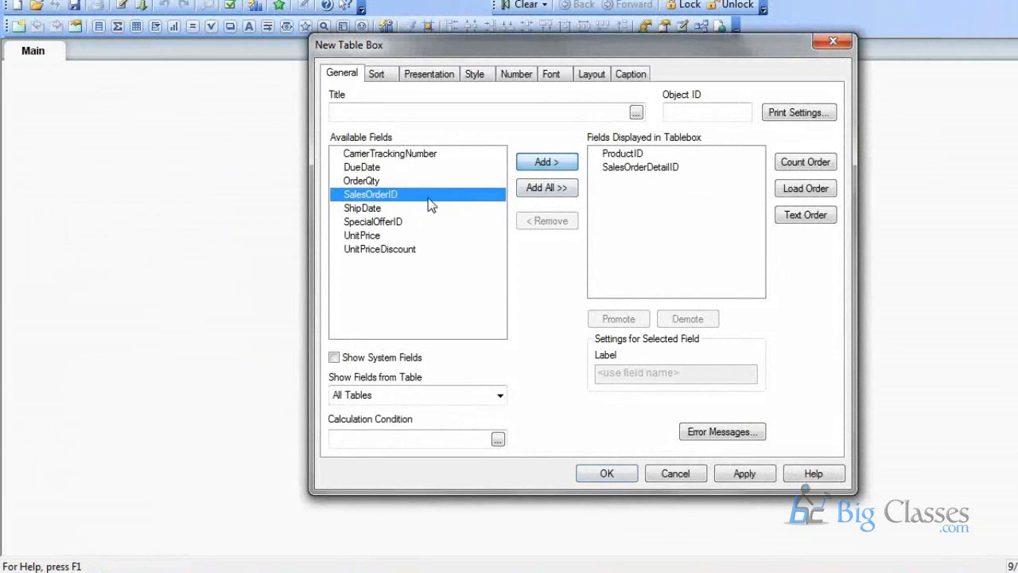
click(453, 221)
Add ShipDate, UnitPrice and OrderQty, create the table box, and move it to the upper left.
click(409, 206)
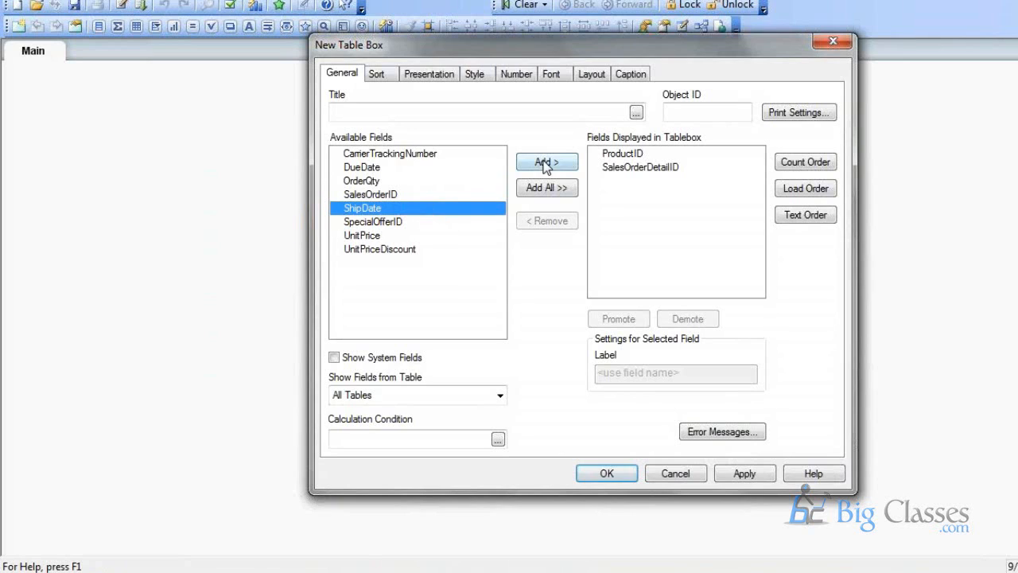
click(545, 163)
click(420, 222)
click(547, 162)
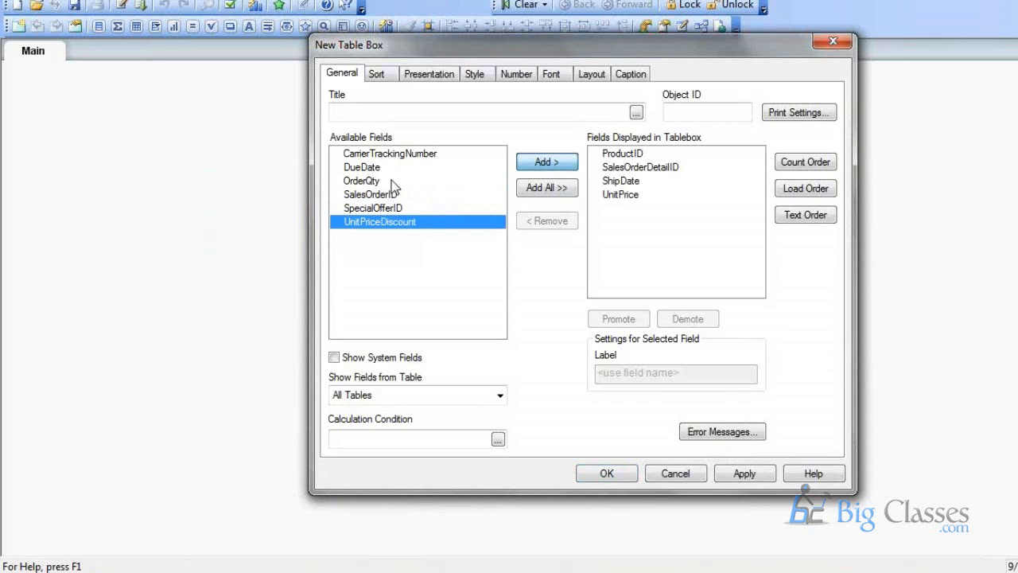
click(381, 168)
click(374, 182)
click(527, 163)
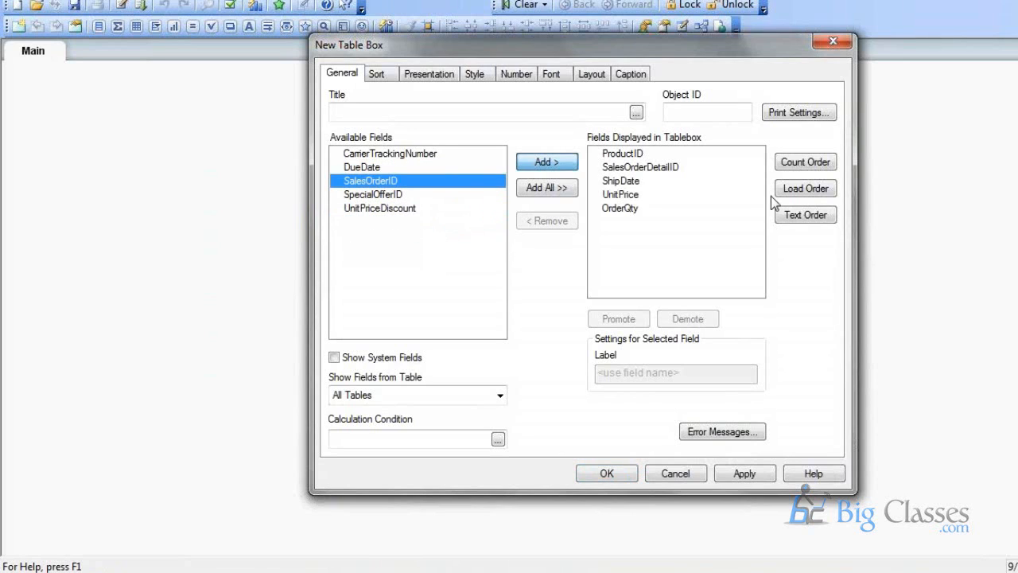
click(609, 474)
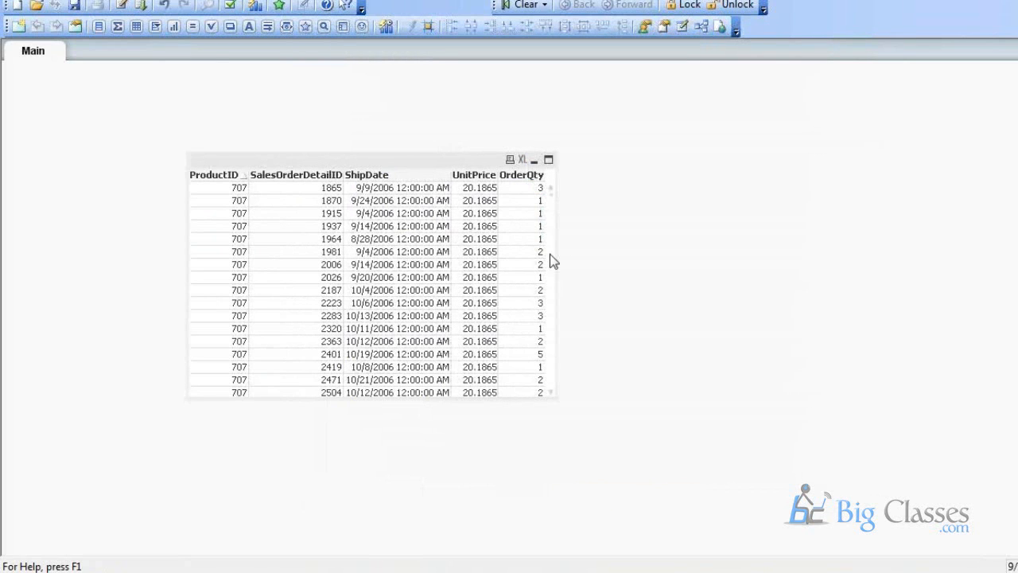
click(308, 159)
drag(234, 161, 177, 130)
Create a new Straight Table chart with ProductID as its dimension and advance to Expressions.
right_click(506, 115)
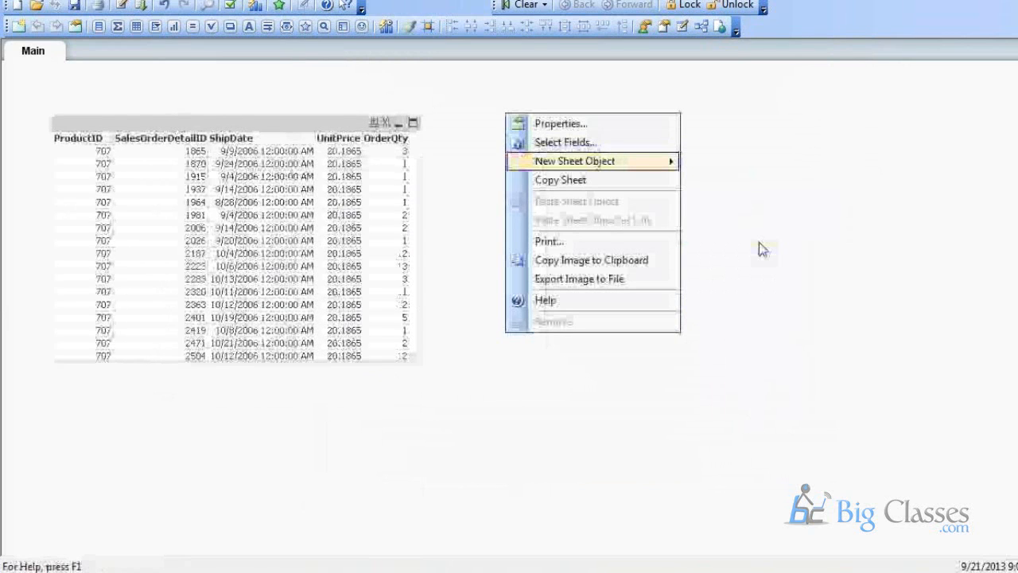
click(722, 235)
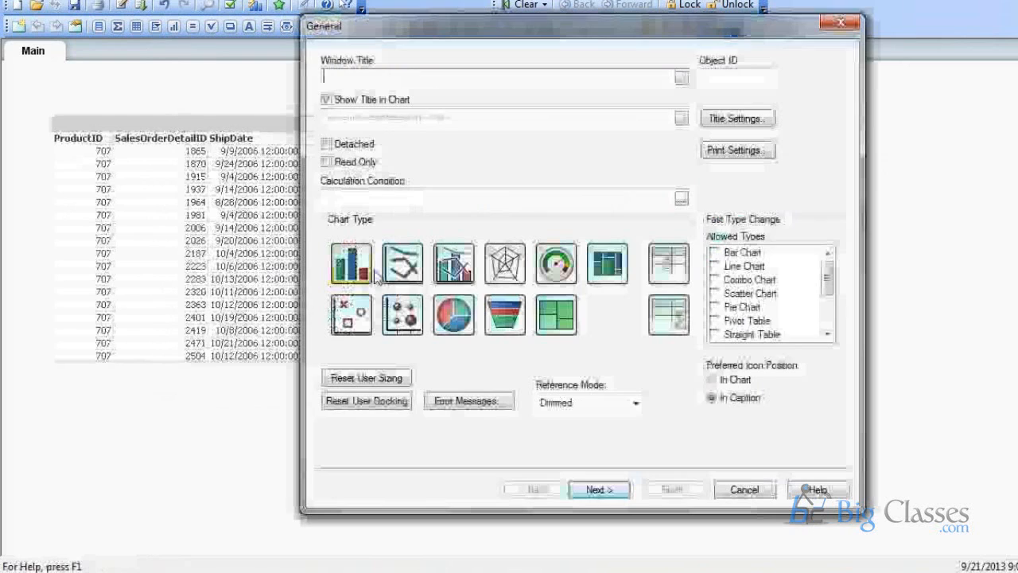
click(667, 317)
click(595, 489)
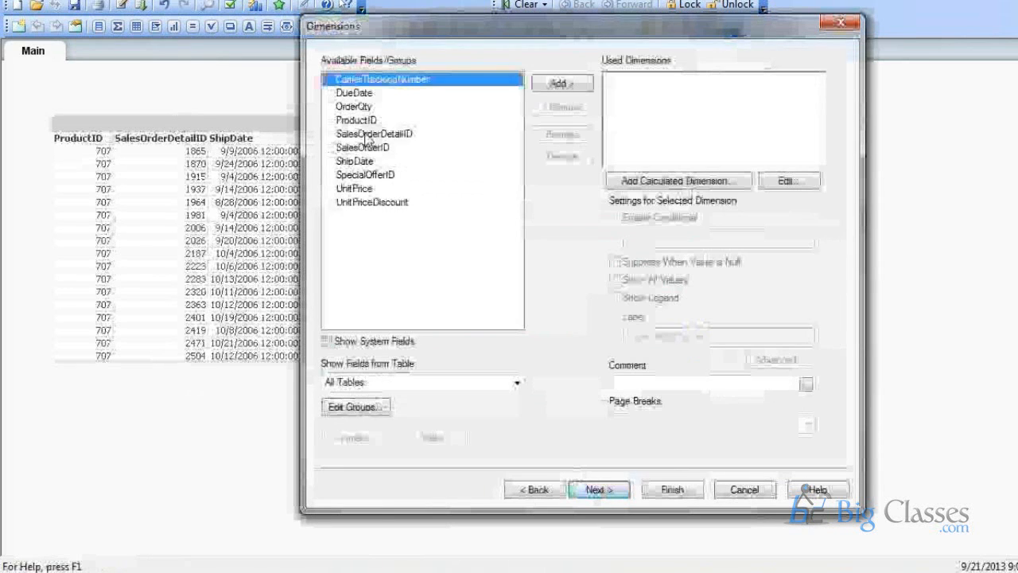
click(382, 109)
click(386, 121)
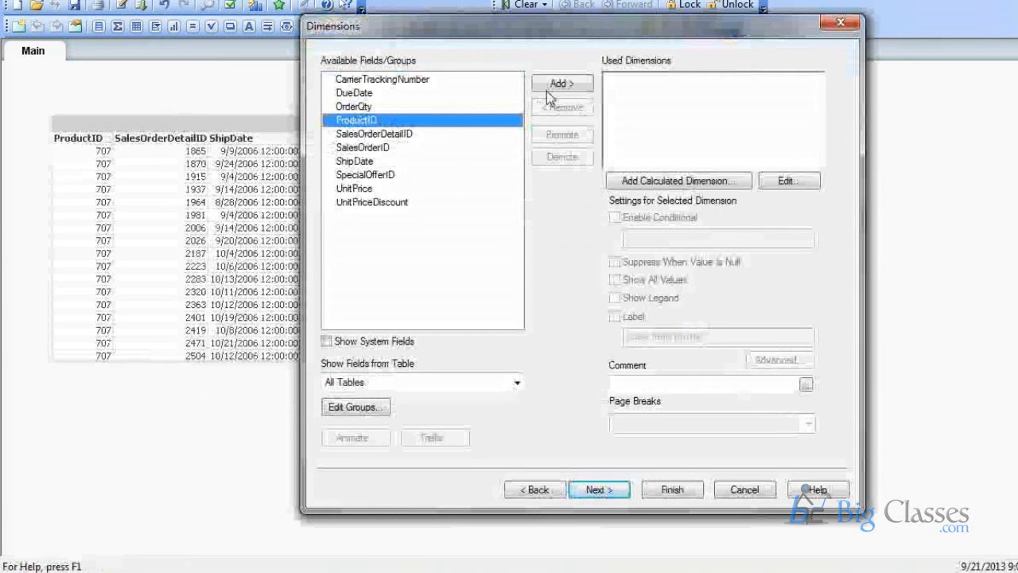
click(557, 84)
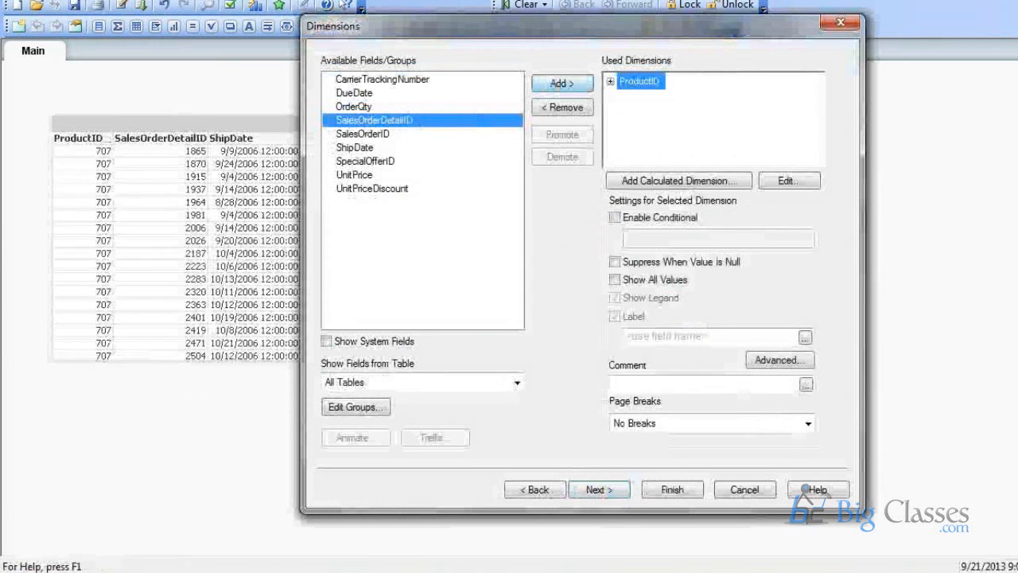
click(599, 490)
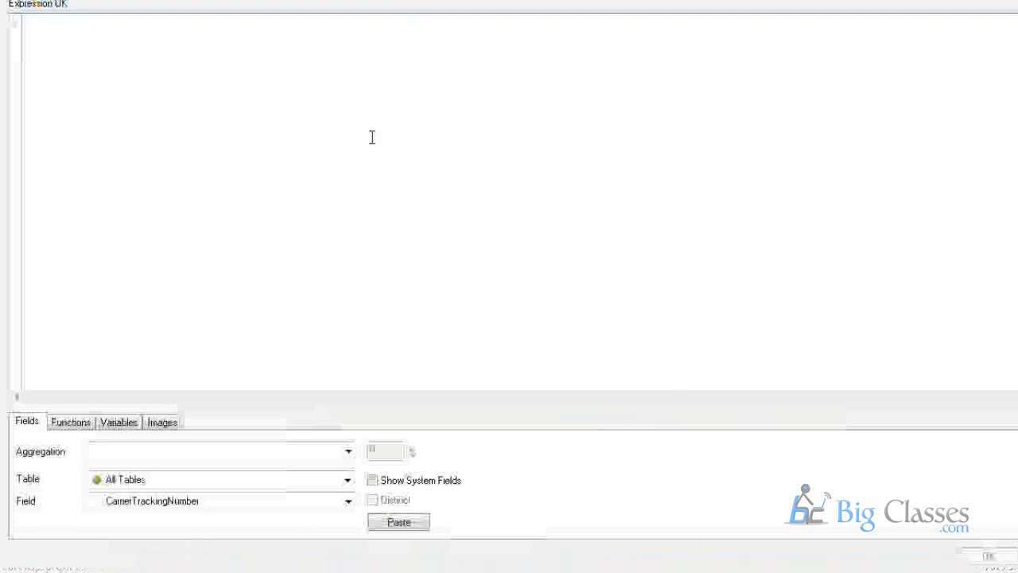
Try typing a Sum expression by hand, then clear the partial text.
text(=Sum(Qu)
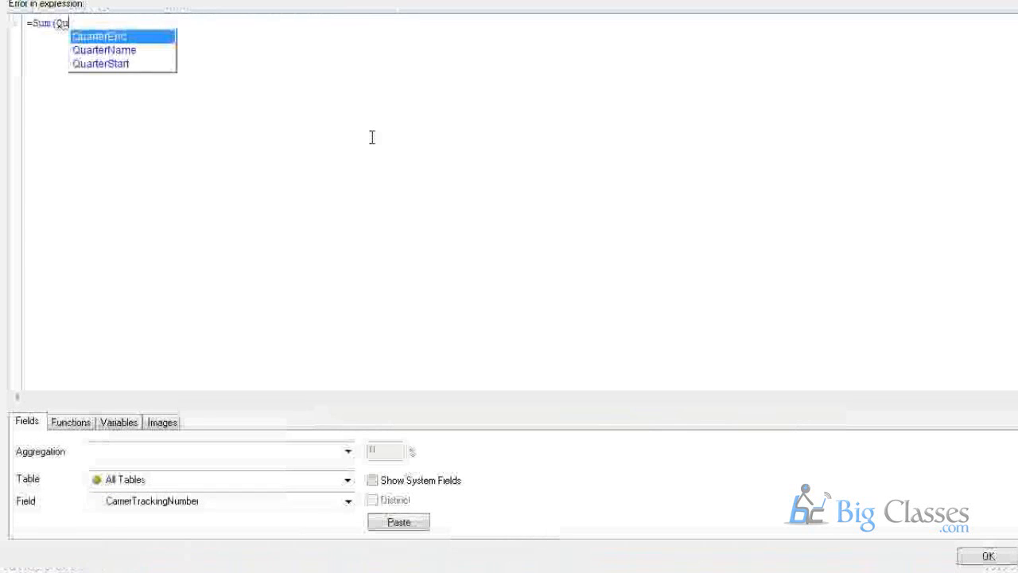
key(BackSpace)
key(BackSpace)
click(348, 480)
click(272, 320)
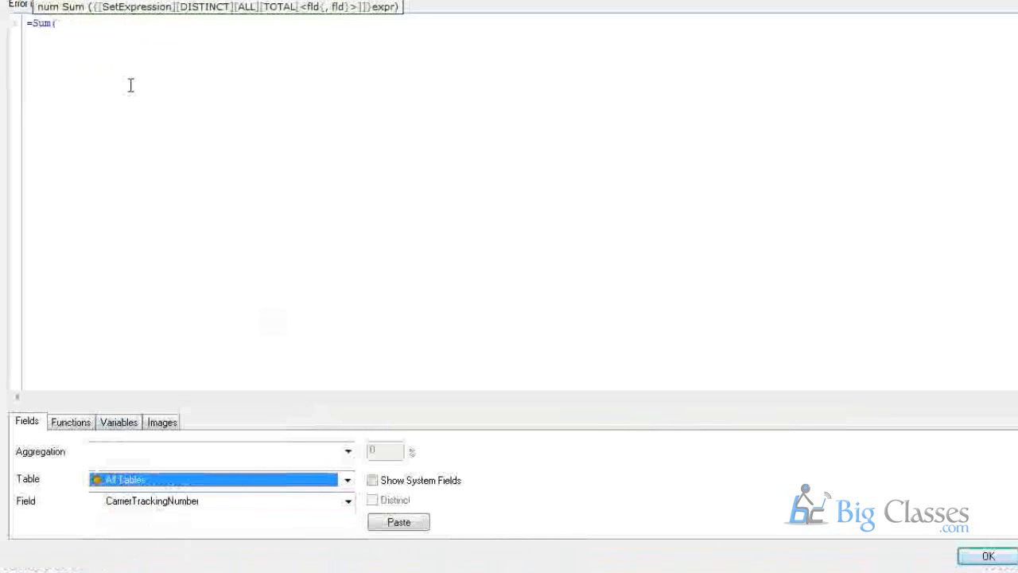
drag(57, 24, 28, 32)
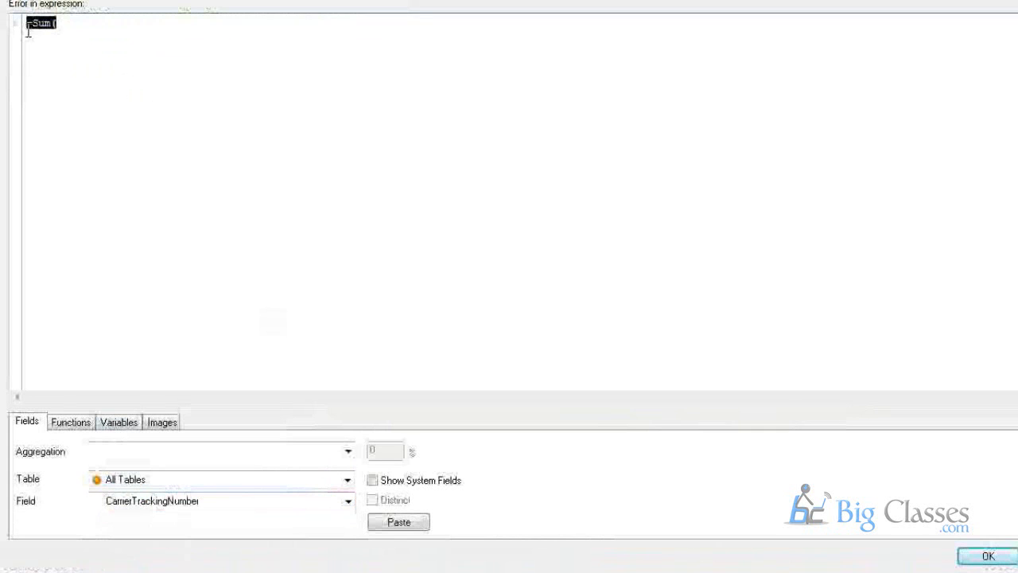
key(BackSpace)
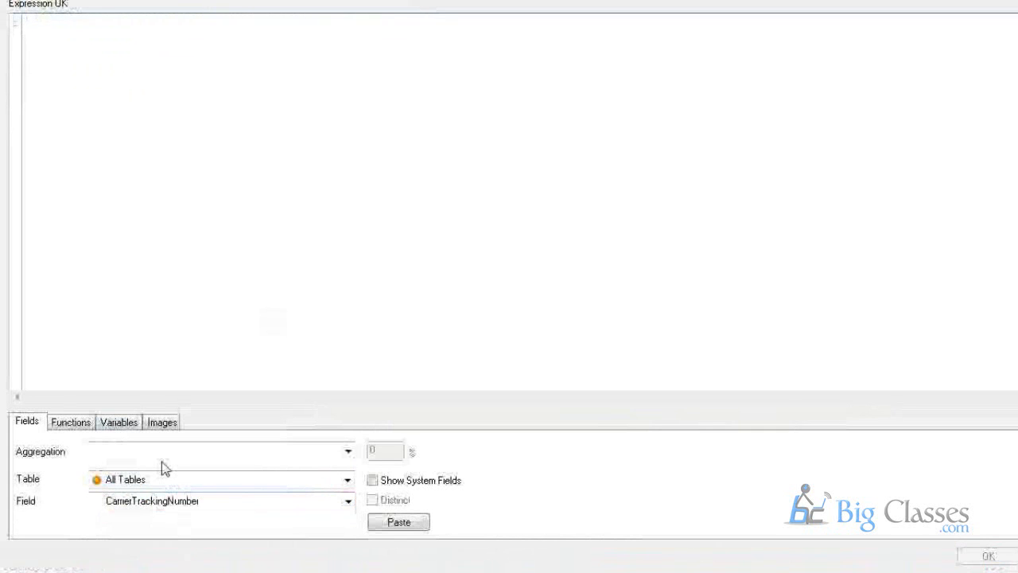
Build =Sum(OrderQty) from the SalesOrder table's OrderQty field and accept the expression.
click(163, 451)
click(115, 403)
click(135, 479)
click(132, 527)
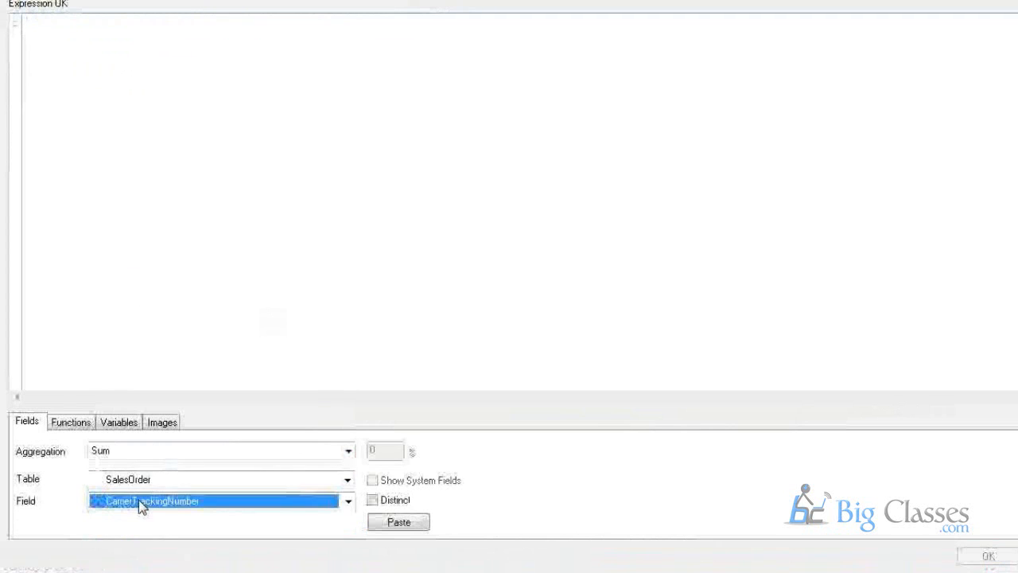
click(138, 500)
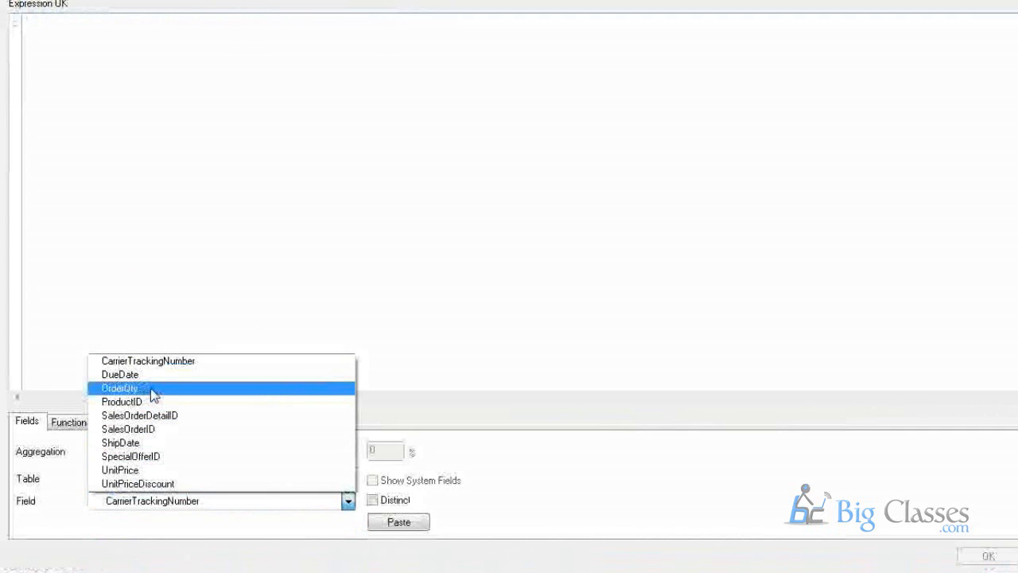
click(121, 388)
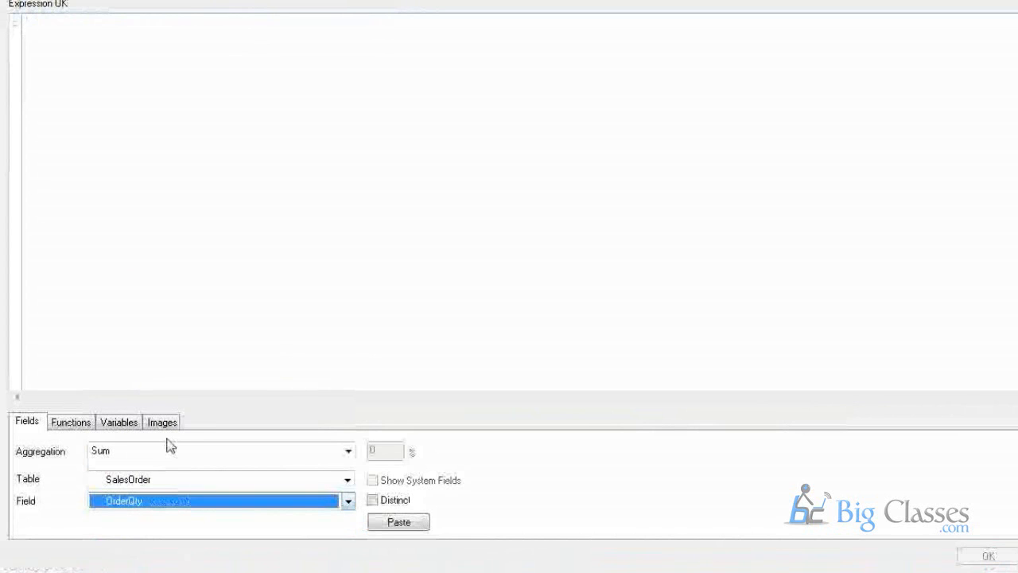
click(399, 522)
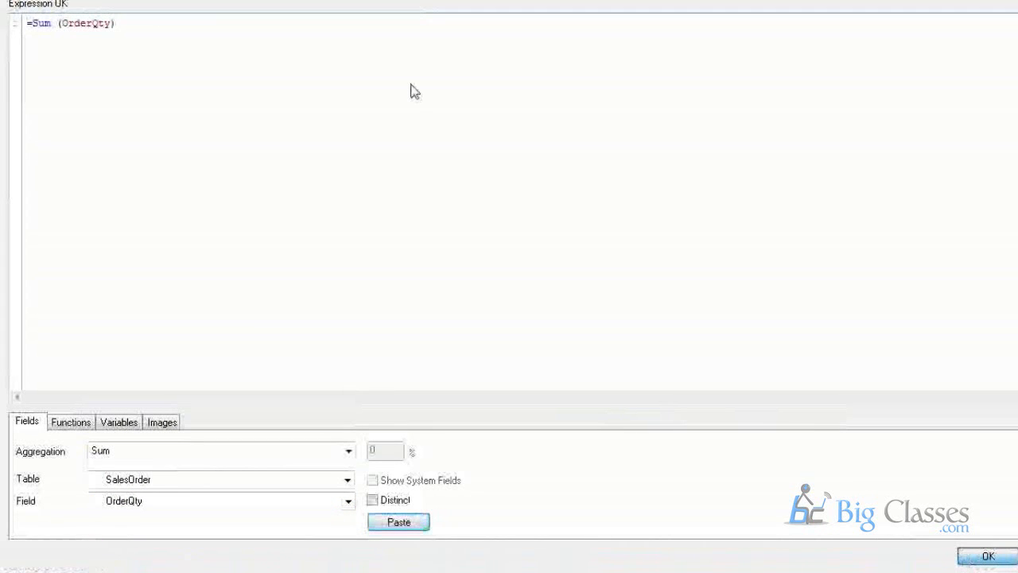
click(988, 556)
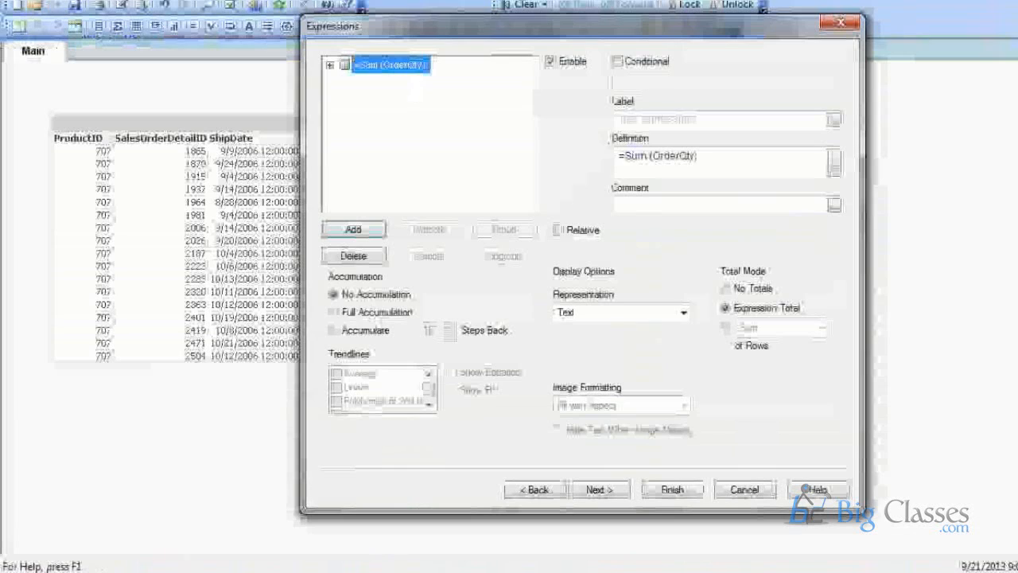
Finish the OrderQty-per-ProductID straight table and drag a duplicate copy beside it.
click(601, 490)
click(601, 490)
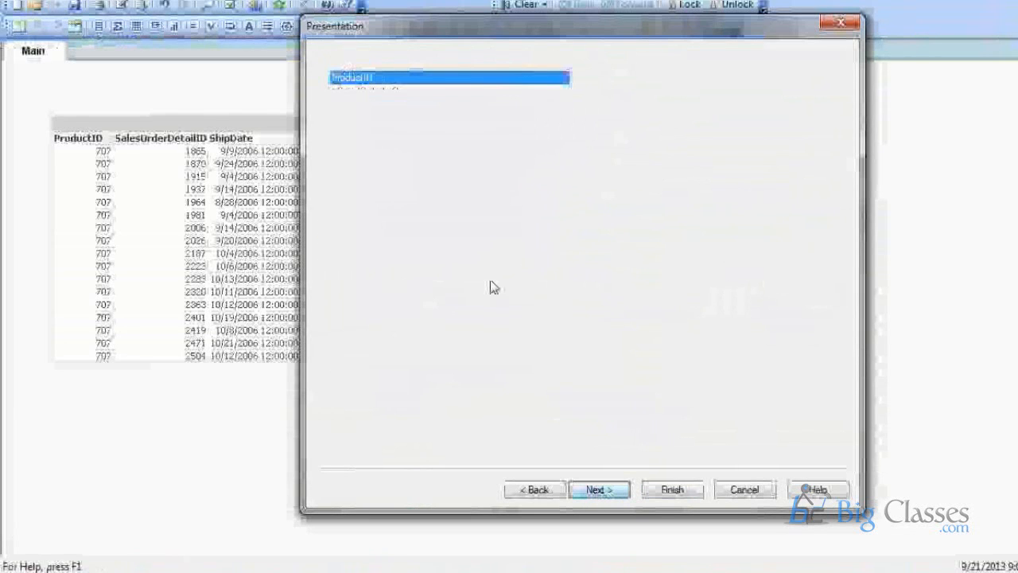
click(693, 495)
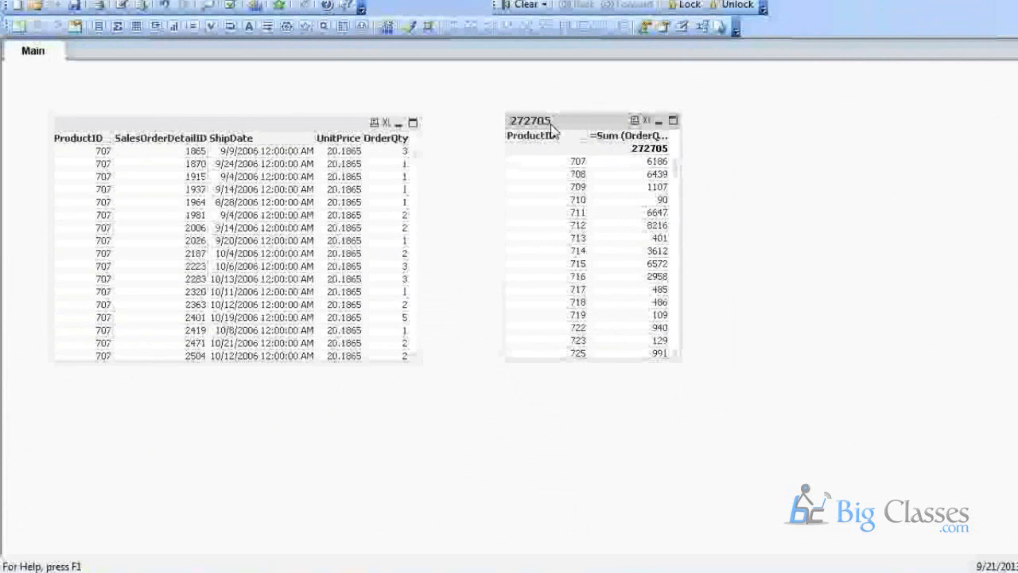
drag(519, 123, 740, 128)
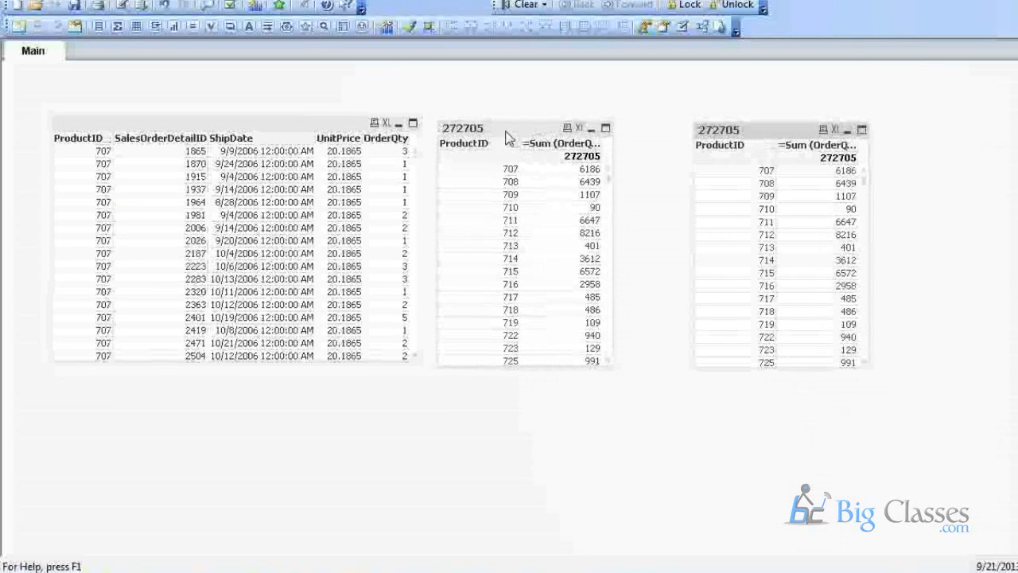
drag(507, 131, 502, 127)
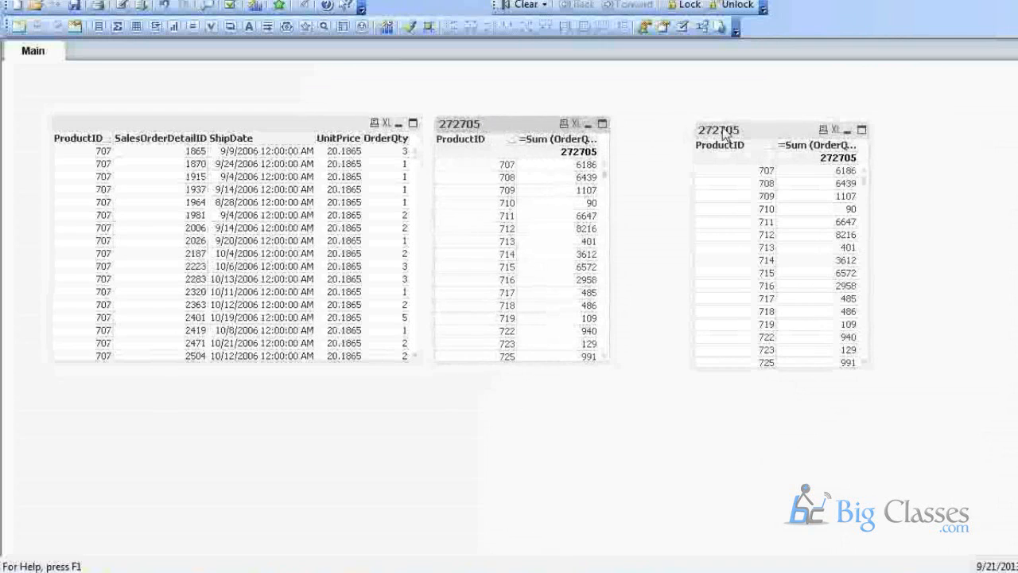
Nudge the copied table into place and change its chart type to Bar Chart.
click(707, 120)
drag(708, 120, 689, 114)
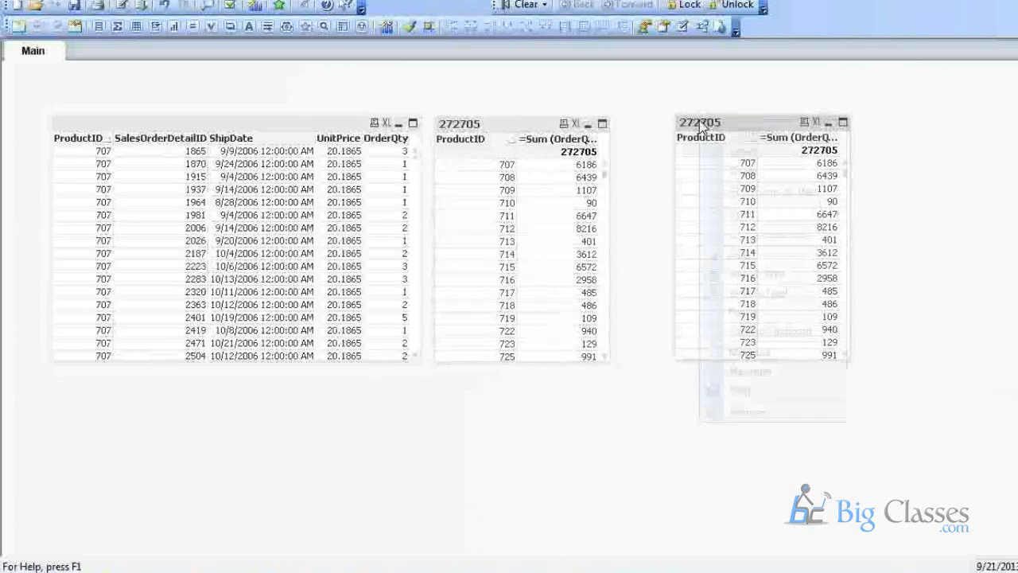
right_click(700, 122)
click(733, 132)
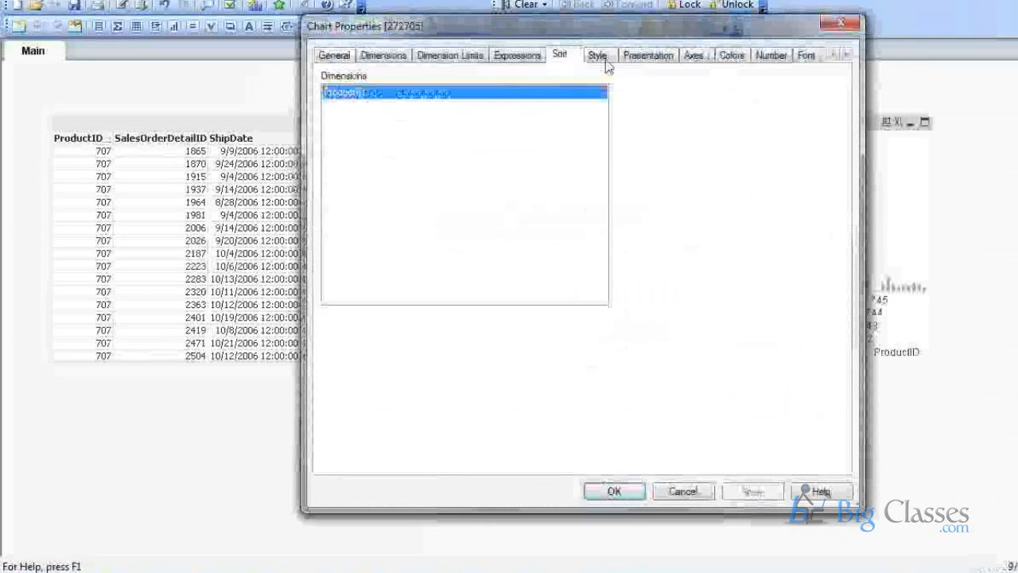
click(598, 55)
Enable an X-axis scrollbar that appears once more than 5 items are shown.
click(614, 491)
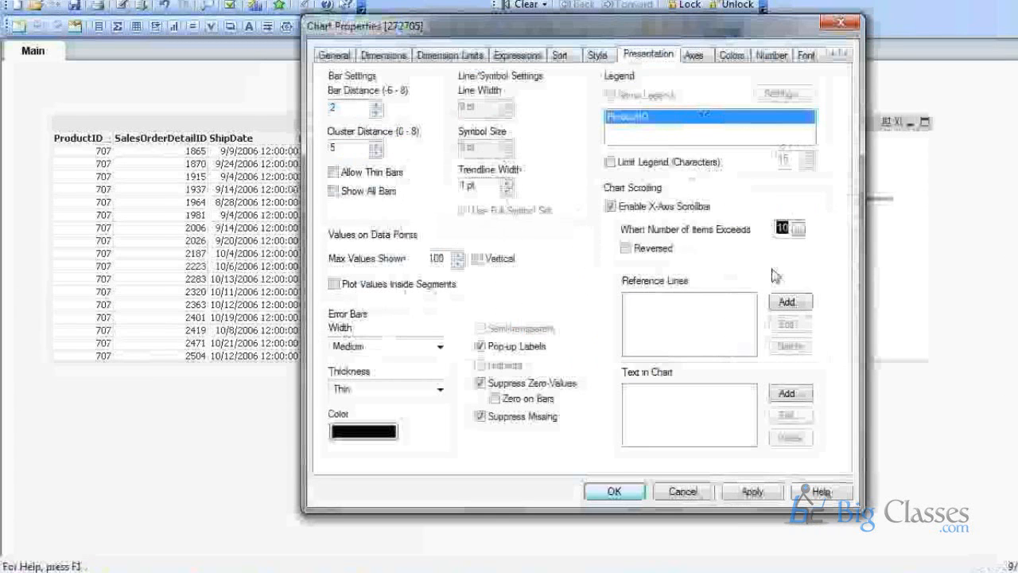
text(5)
key(Return)
scroll(757, 237, down, 5)
scroll(764, 248, up, 5)
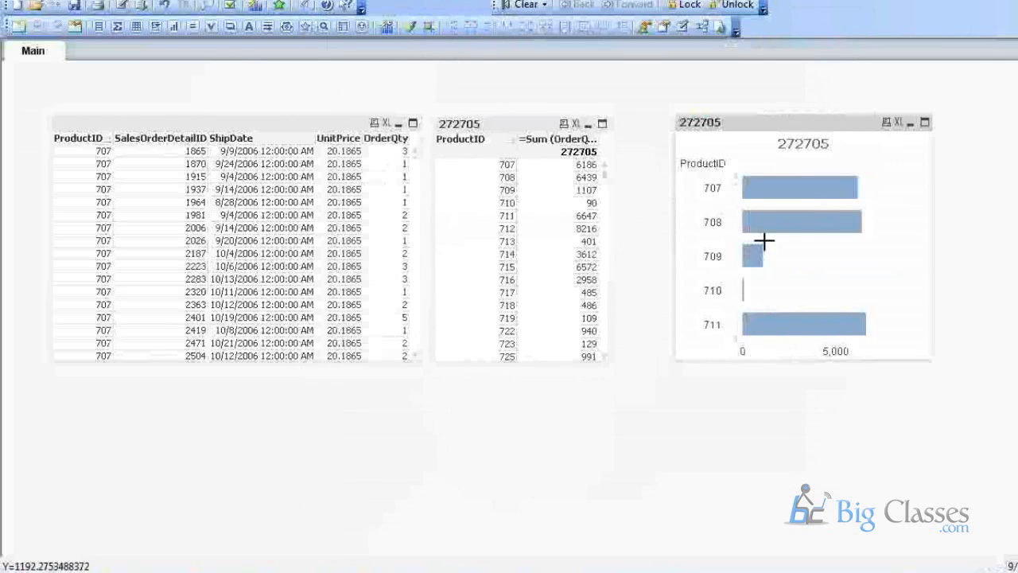
scroll(768, 231, down, 10)
Sort the bar chart by Y-value descending so the largest OrderQty total (712) leads.
right_click(764, 194)
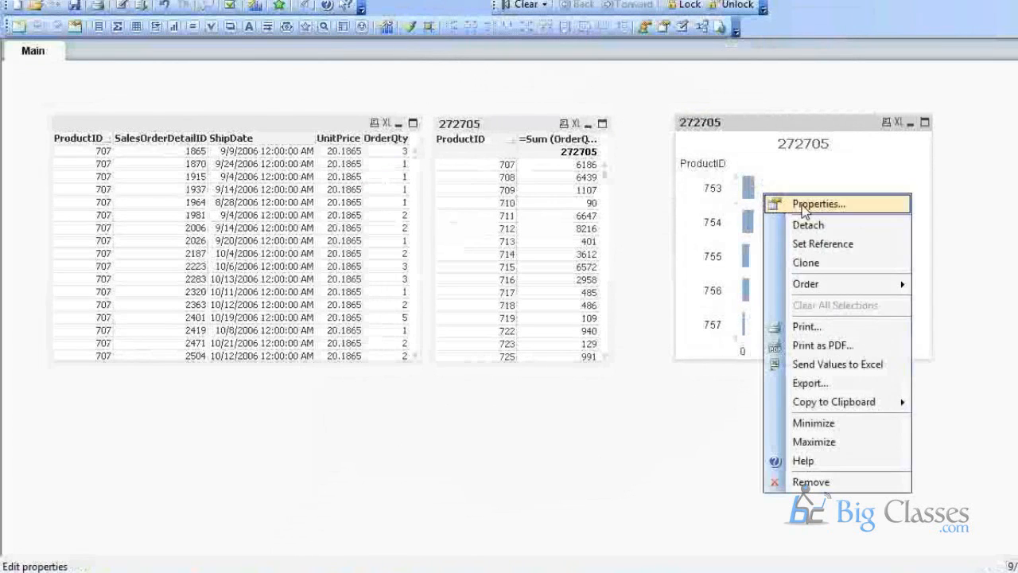
click(804, 207)
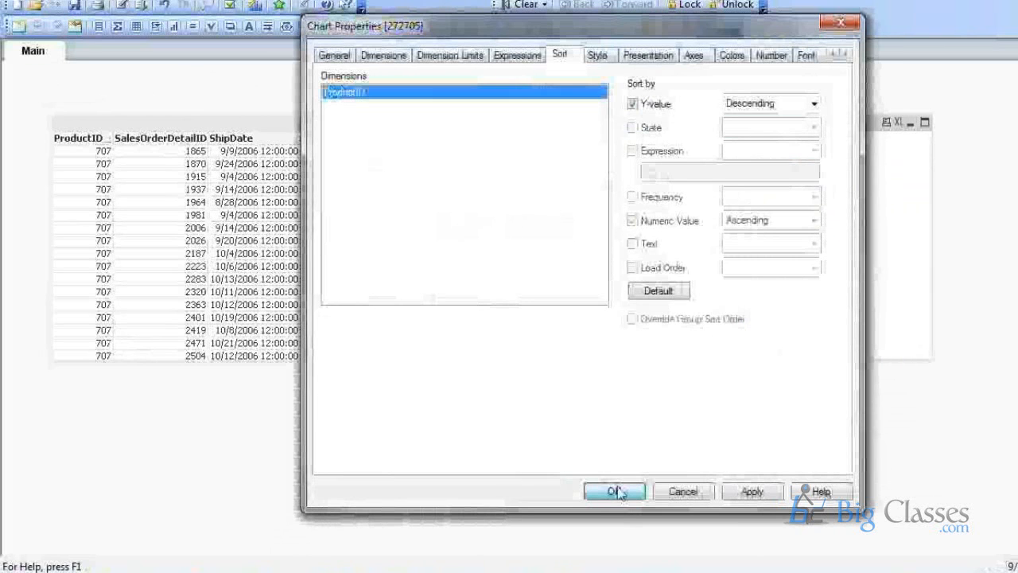
click(617, 493)
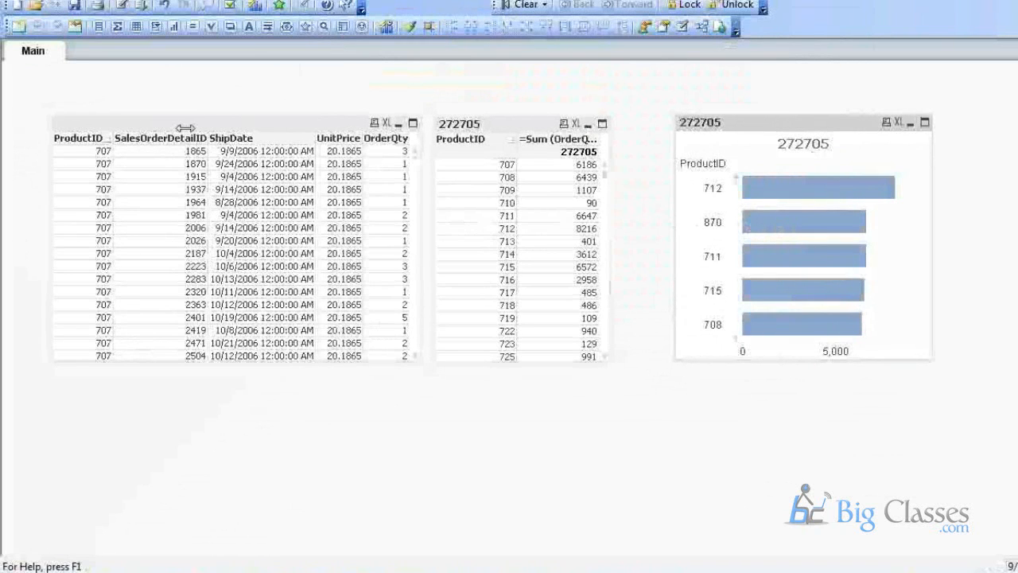
click(121, 5)
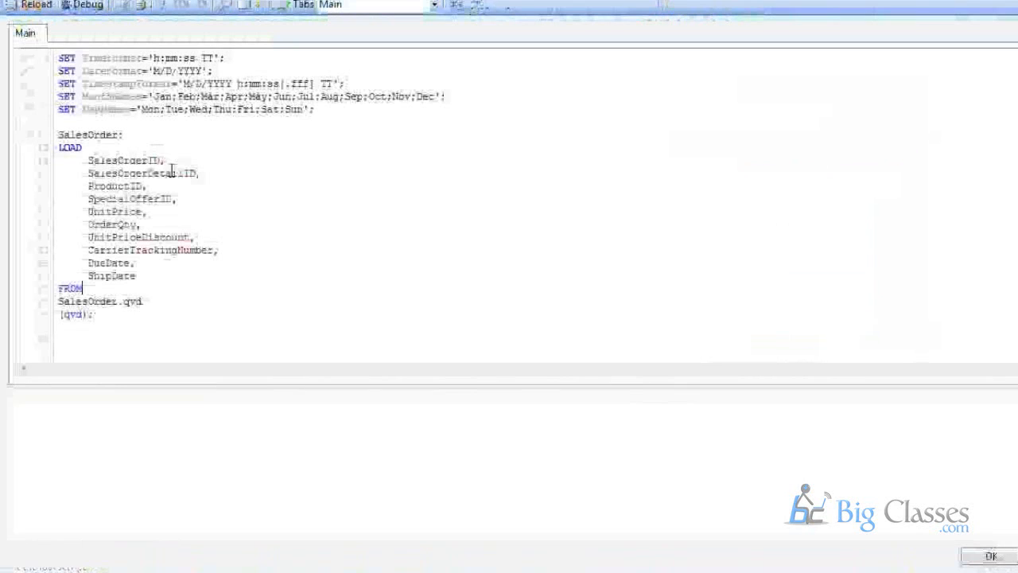
Add a SalesOrder: label below the QVD load and relabel the first table SalesOrderTemp.
click(124, 313)
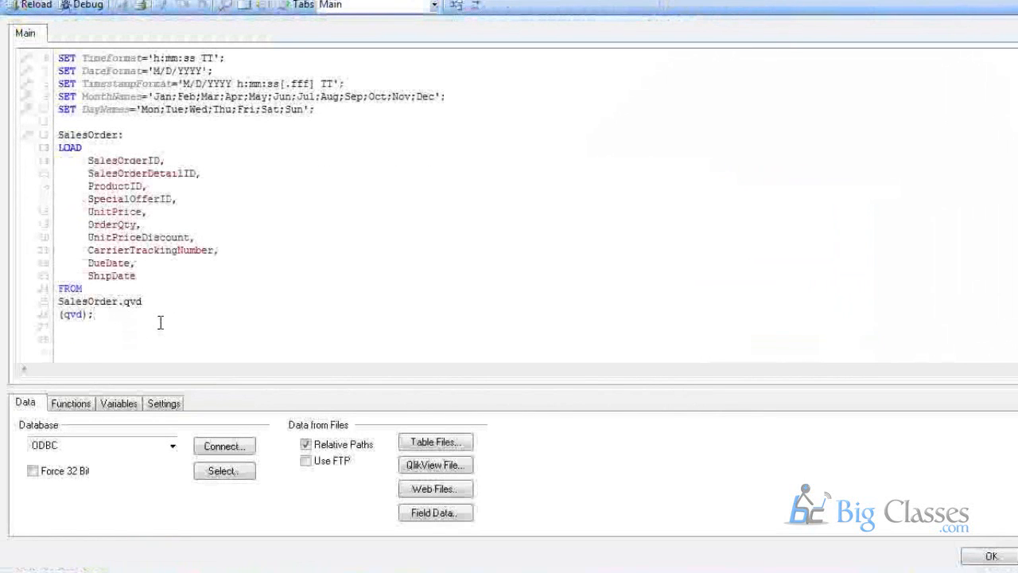
key(Return)
key(Return)
scroll(152, 276, down, 1)
text(Sale)
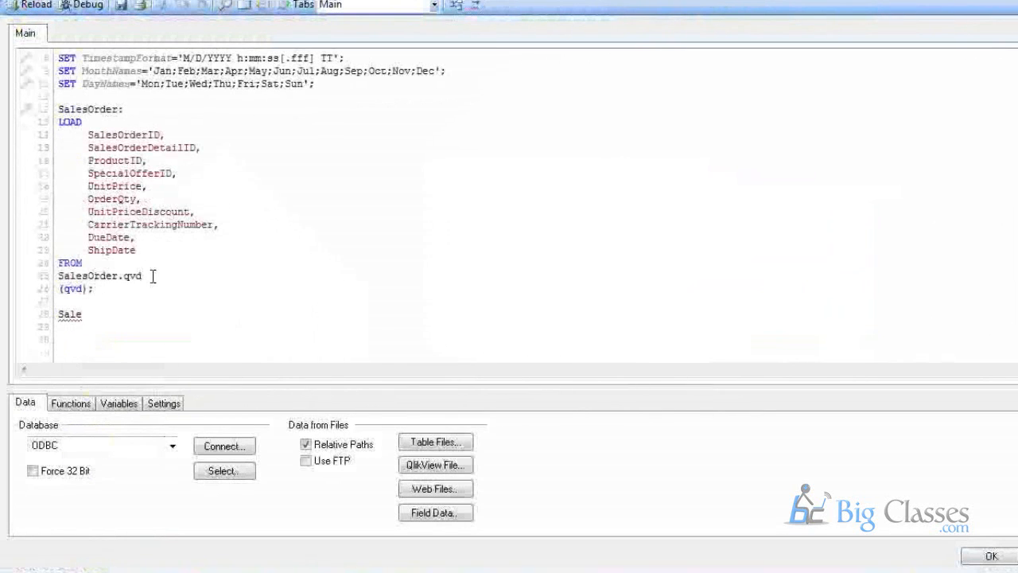
text(sOrder)
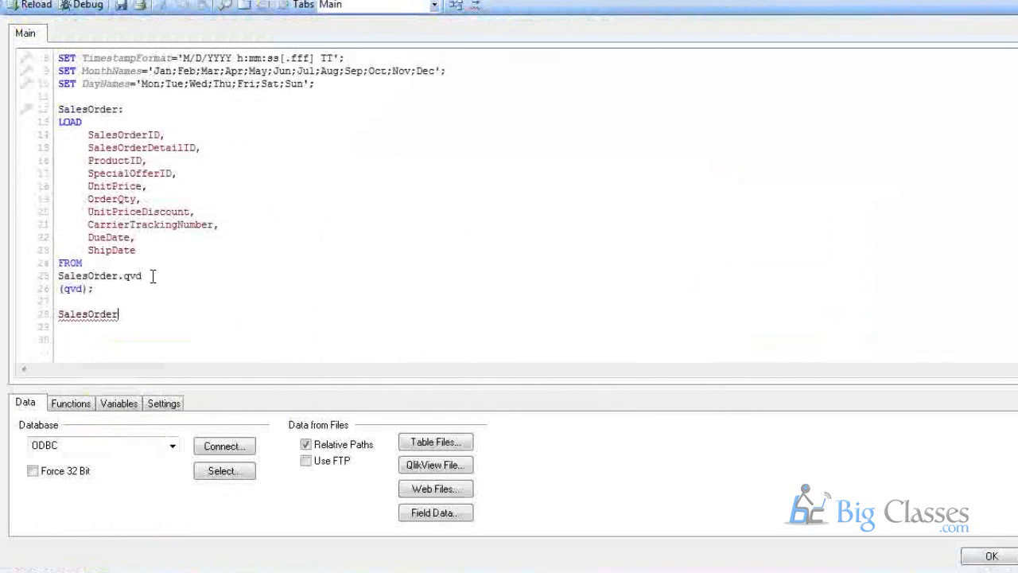
text(:)
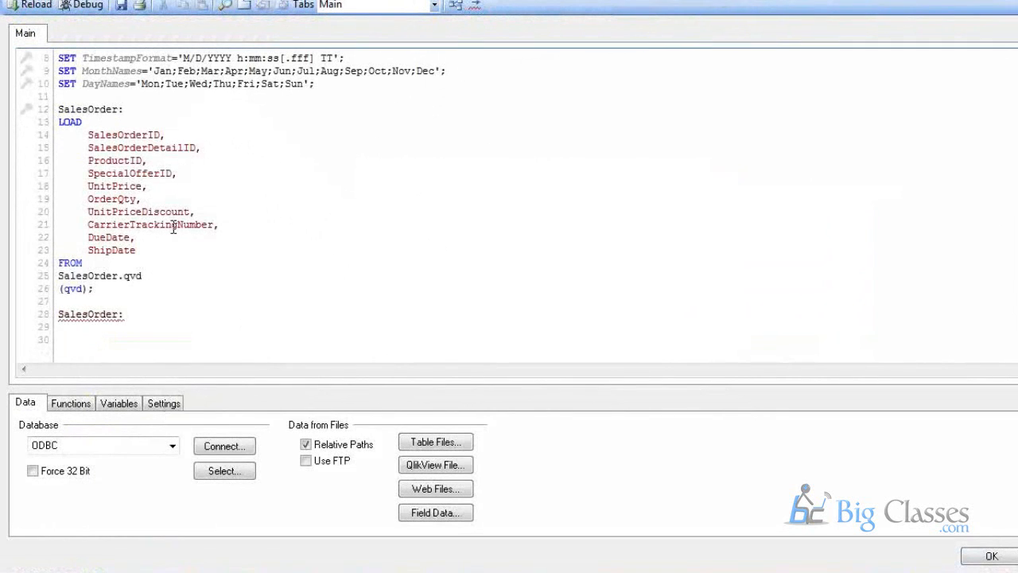
text(Temp)
drag(93, 288, 59, 263)
drag(150, 109, 60, 109)
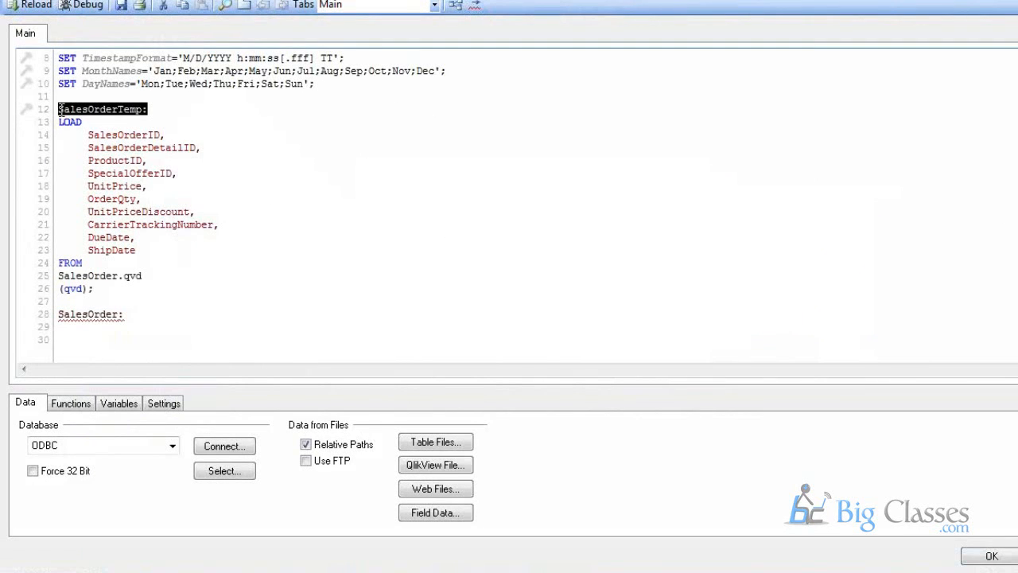
Start the new SalesOrder table's statement with Load *.
click(144, 319)
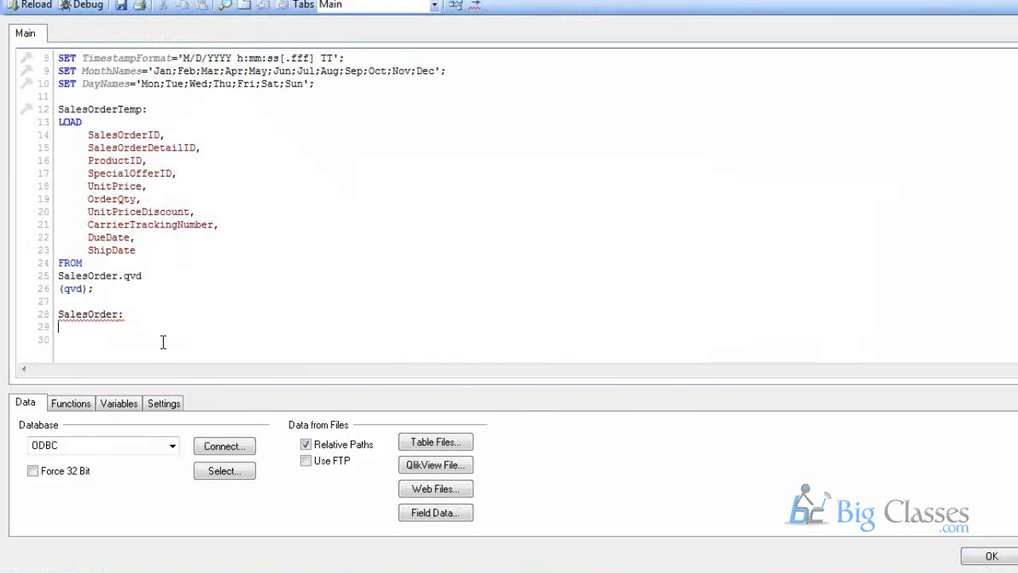
key(Return)
key(Return)
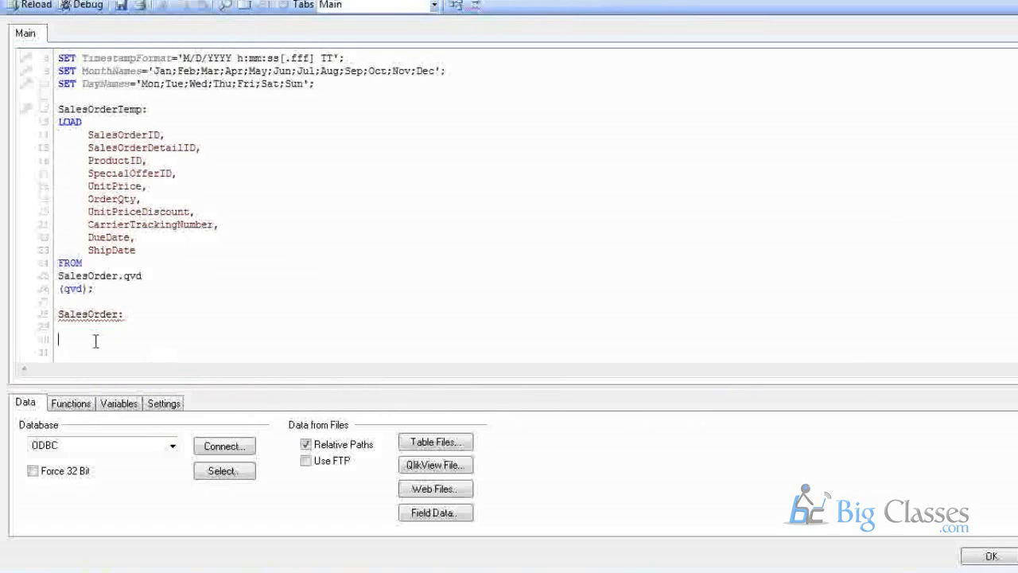
text(Load *)
Add OrderQty * UnitPrice as SalesValue on the line beneath Load *.
double_click(112, 199)
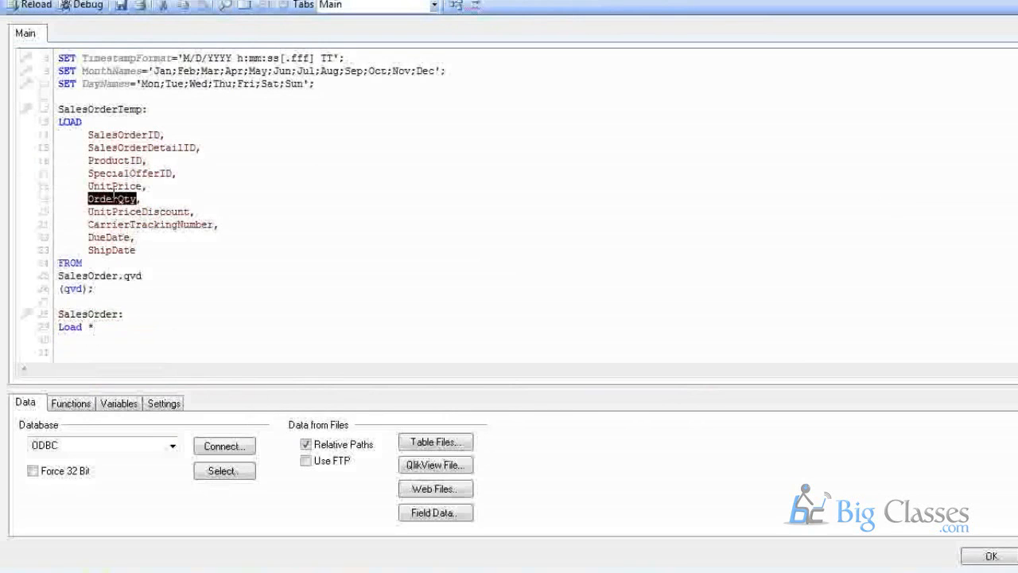
key(ctrl+c)
click(112, 342)
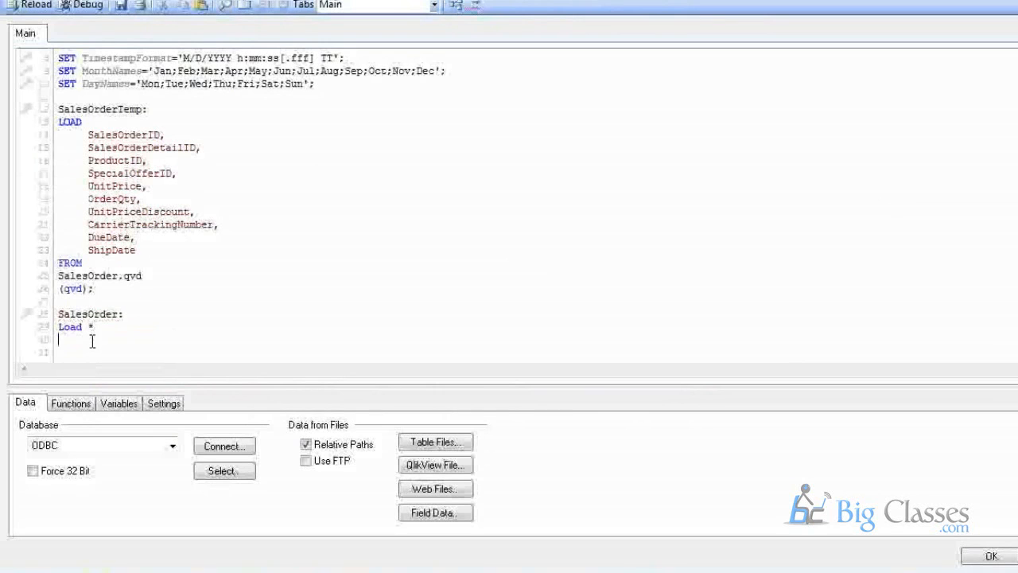
key(ctrl+v)
text(*)
double_click(116, 187)
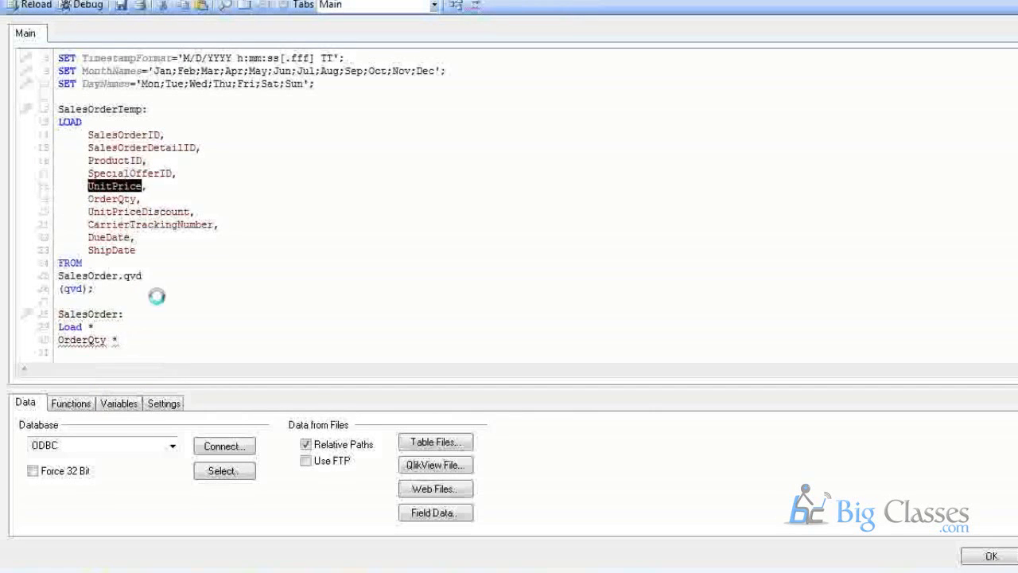
drag(155, 354, 146, 331)
click(148, 343)
key(ctrl+v)
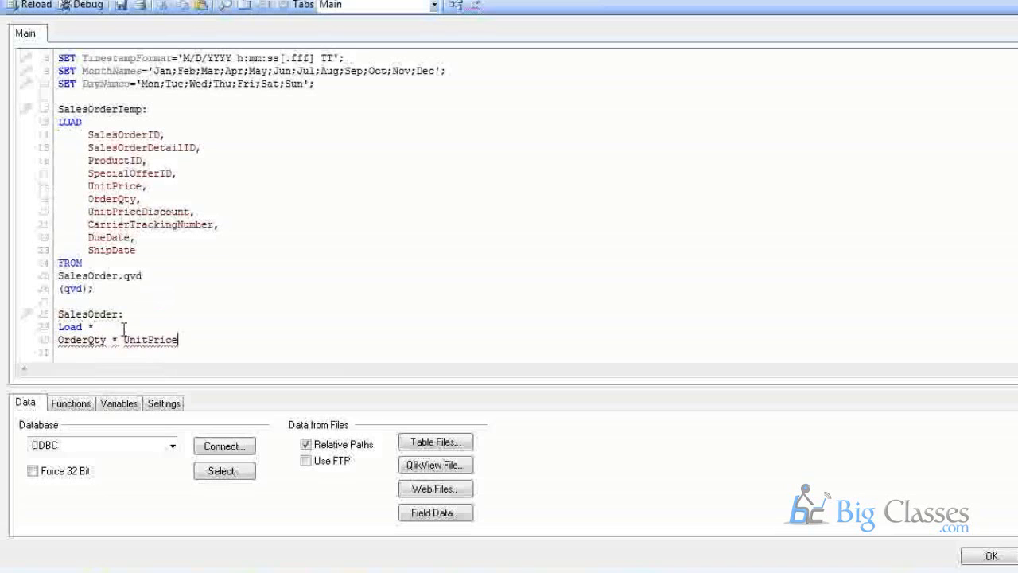
text(,)
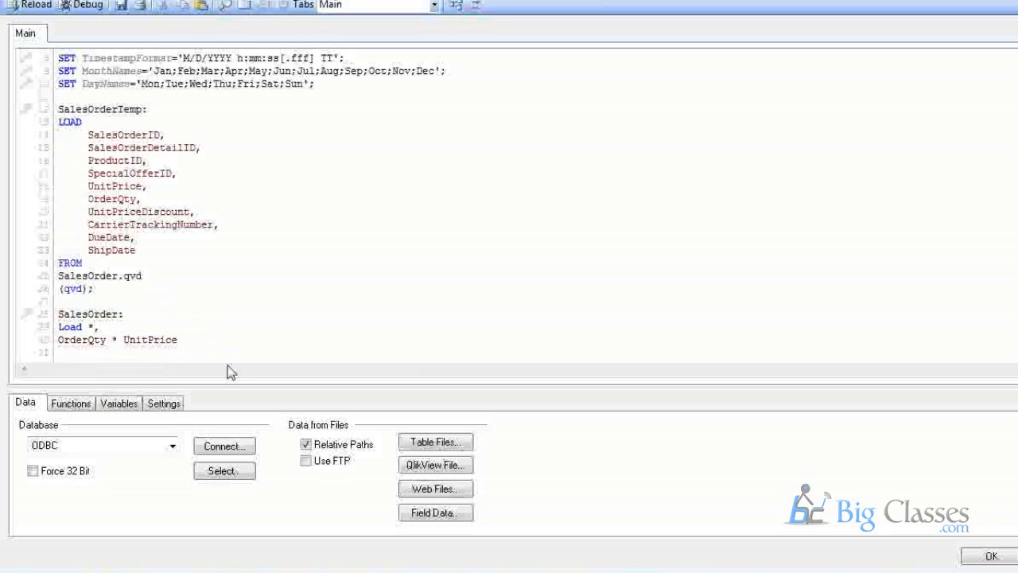
text(as SalesValue)
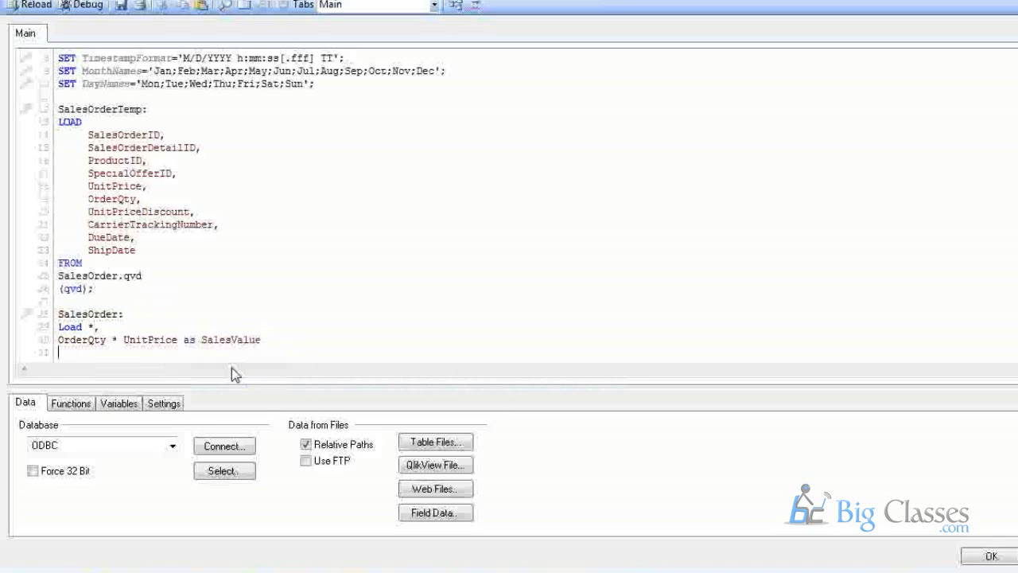
Type the Resident keyword on line 31 of the new load.
scroll(231, 367, down, 1)
text(Resident)
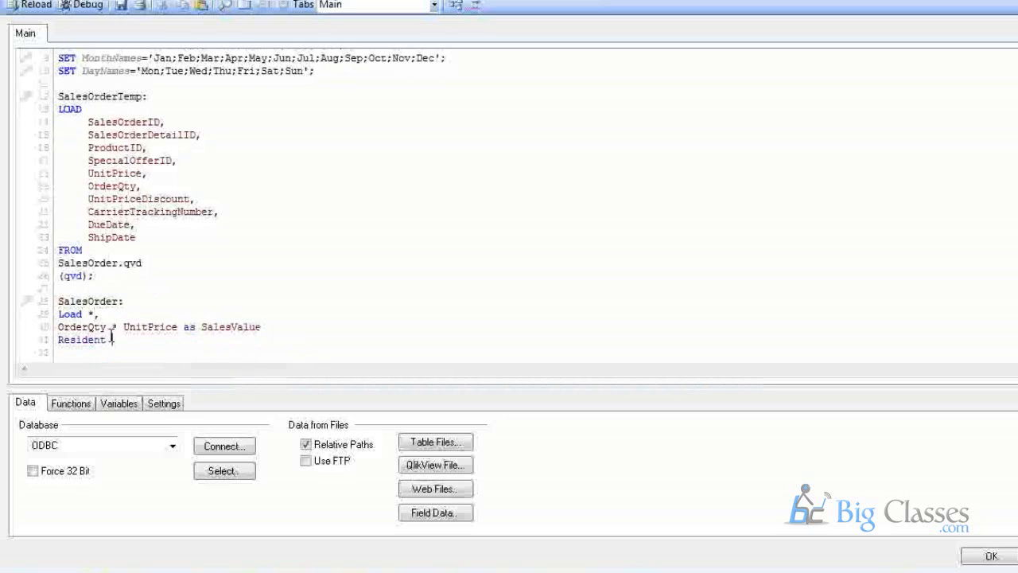
click(58, 327)
drag(58, 327, 184, 322)
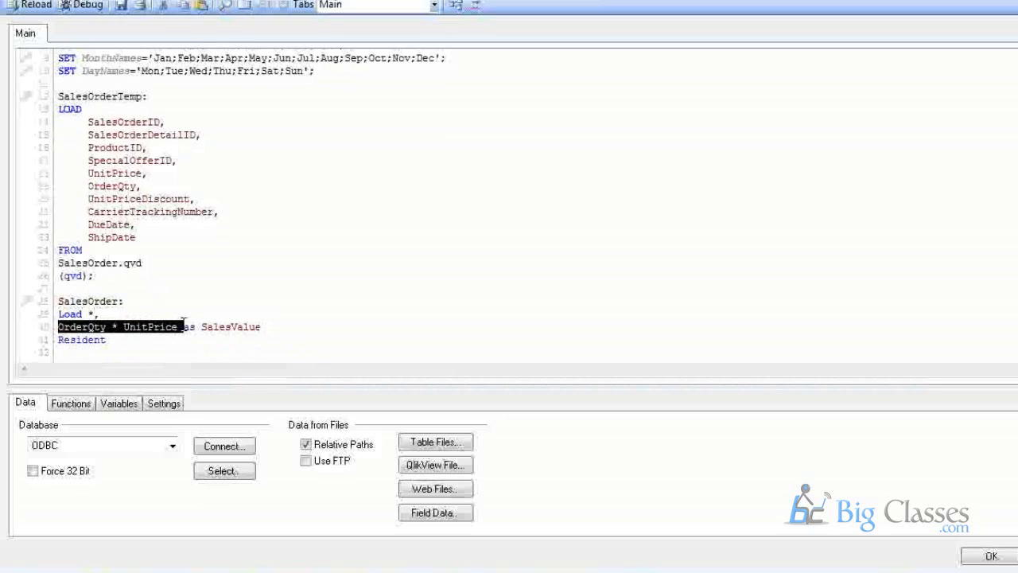
click(248, 327)
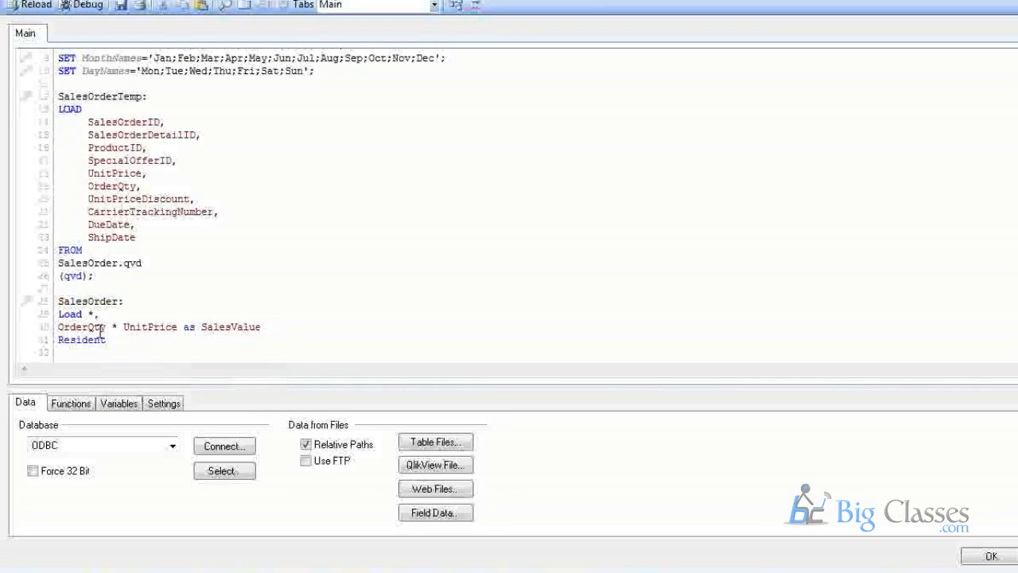
drag(59, 326, 113, 339)
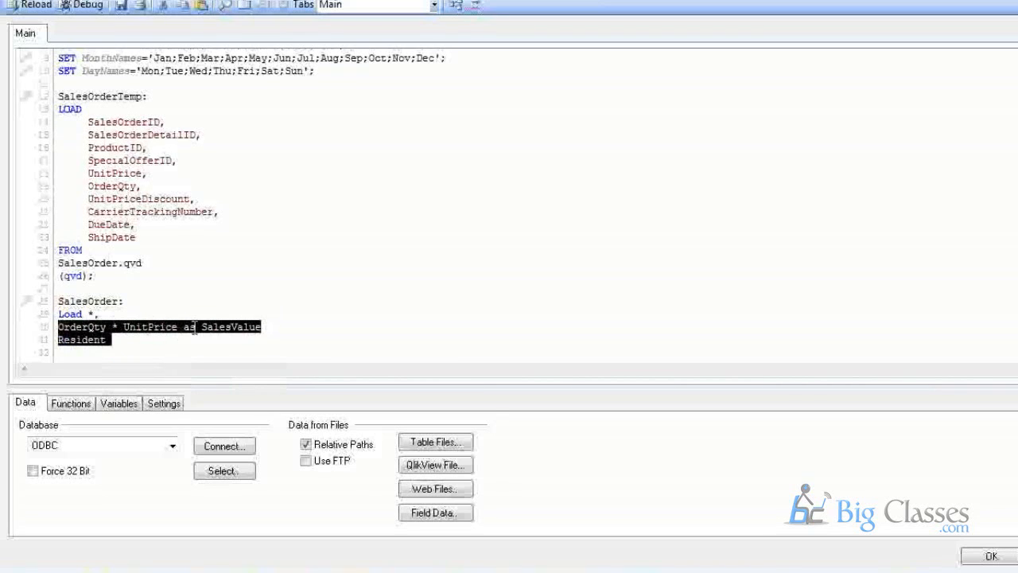
click(109, 290)
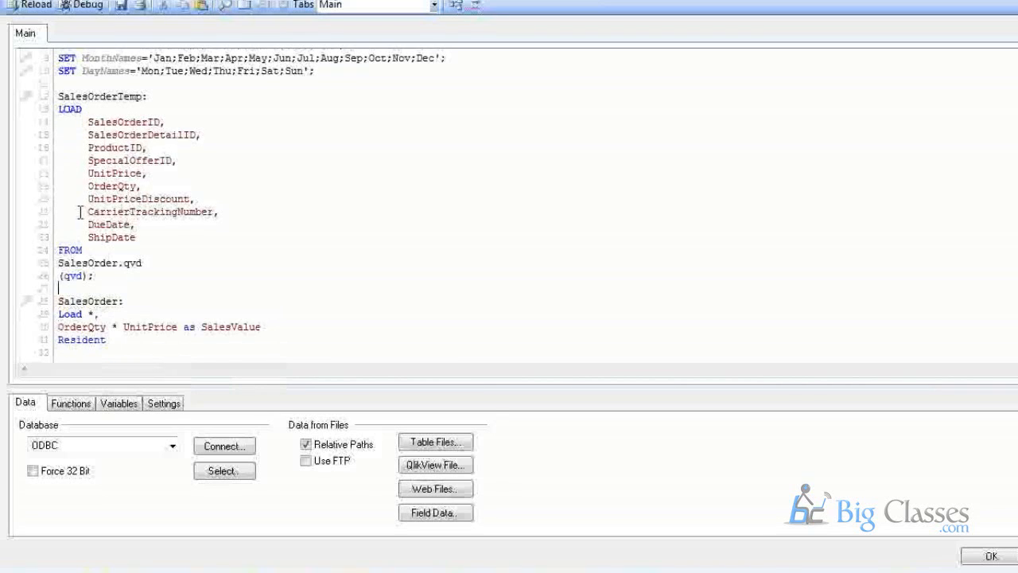
click(113, 341)
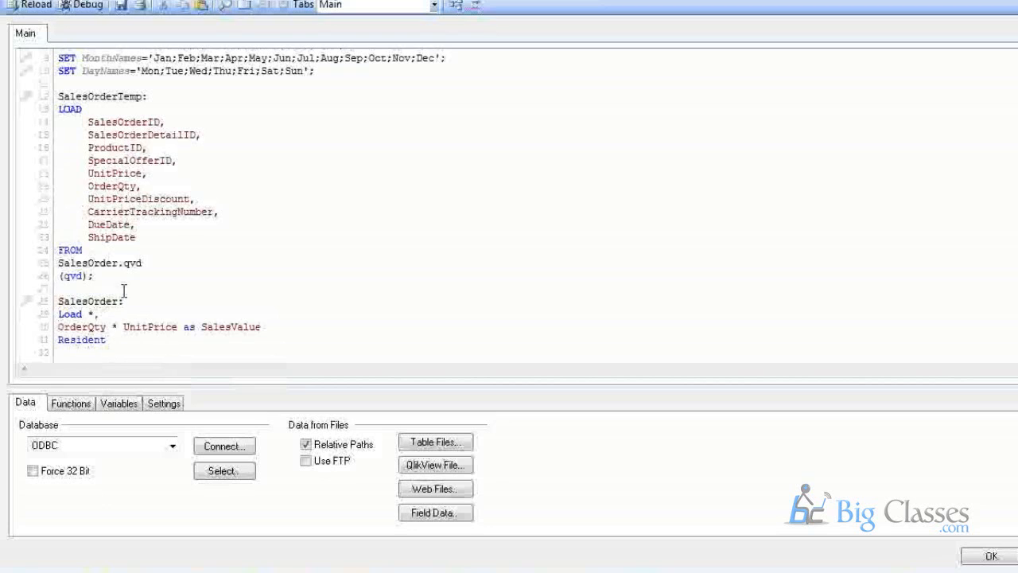
Complete the statement as Resident SalesOrderTemp; using the table name copied from line 12.
double_click(79, 96)
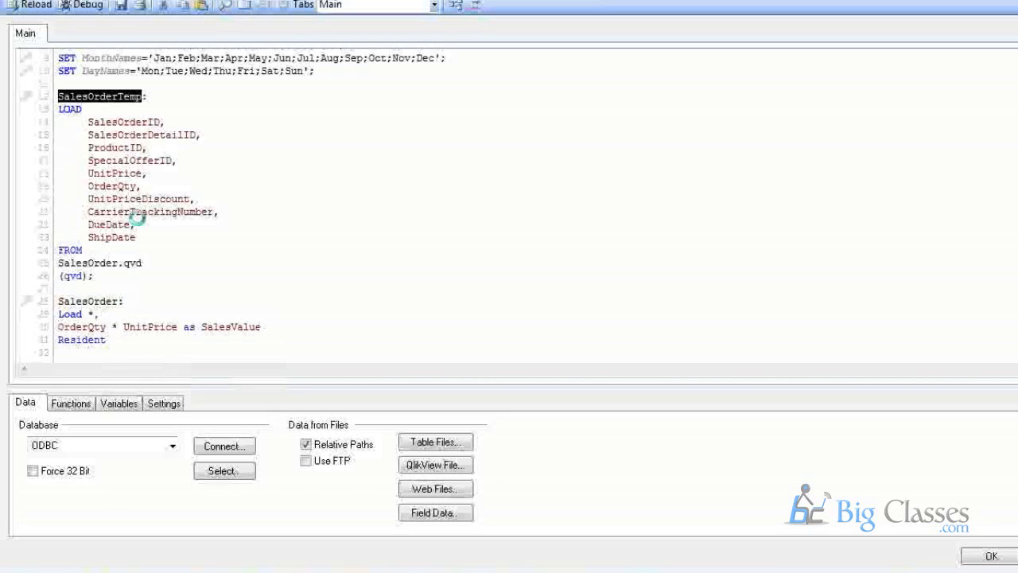
click(136, 346)
click(139, 341)
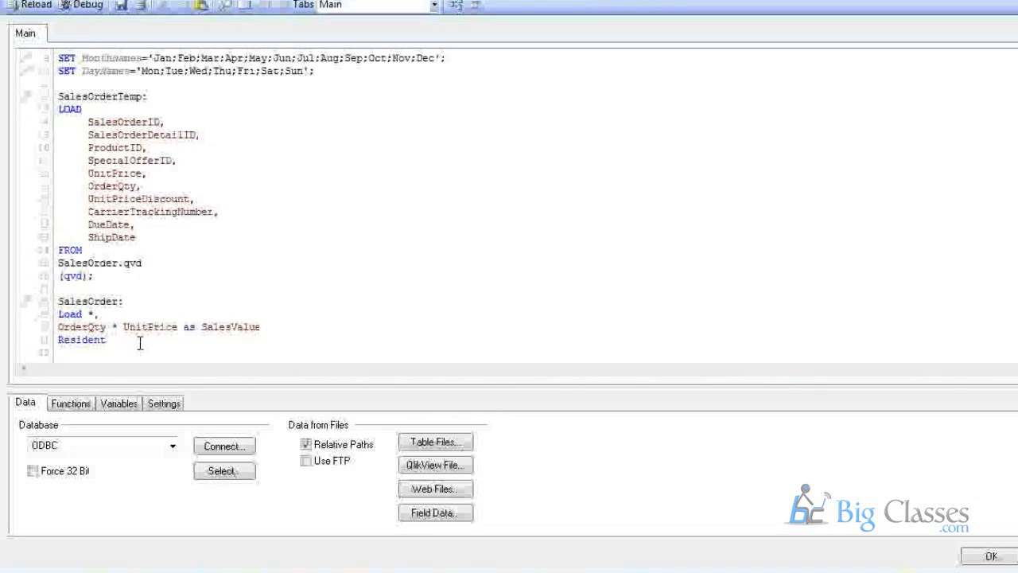
key(ctrl+v)
text(;)
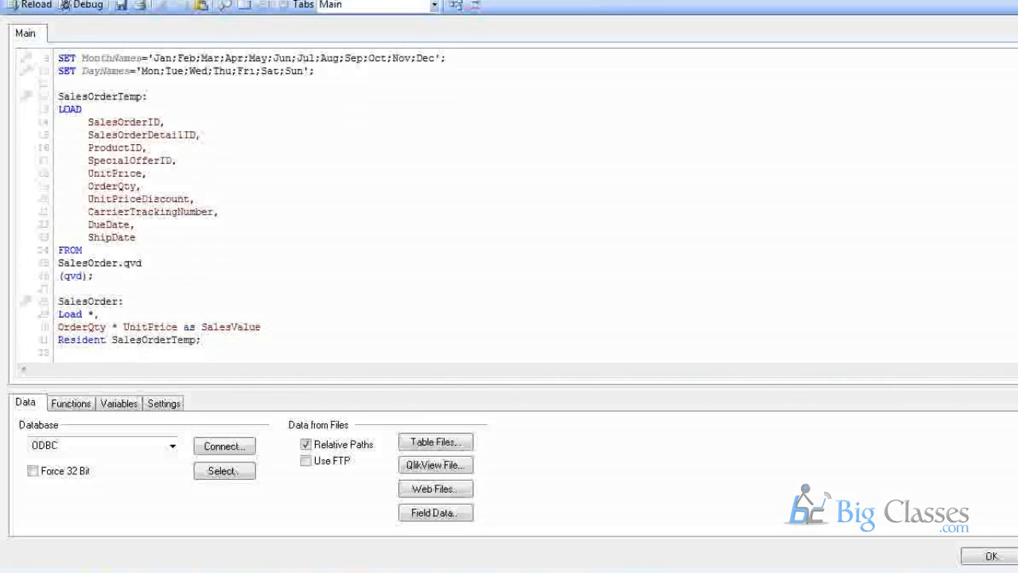
mouse_move(477, 525)
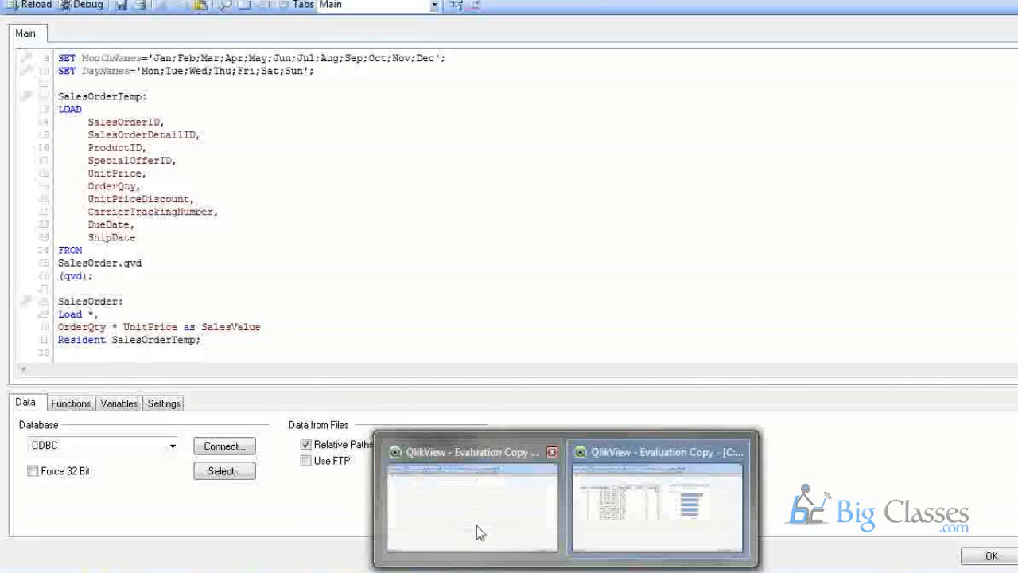
click(477, 525)
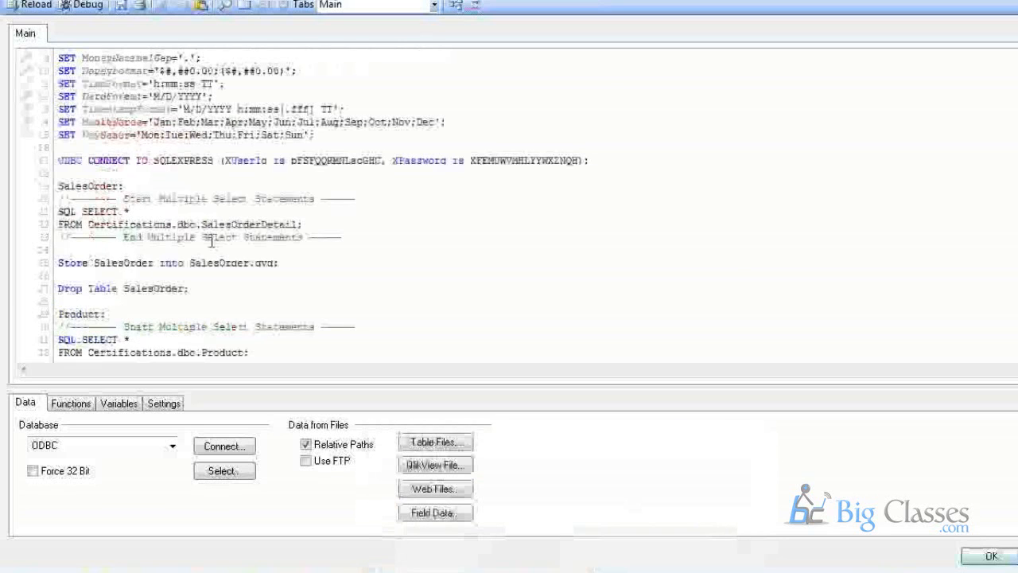
scroll(211, 243, down, 2)
drag(88, 147, 299, 148)
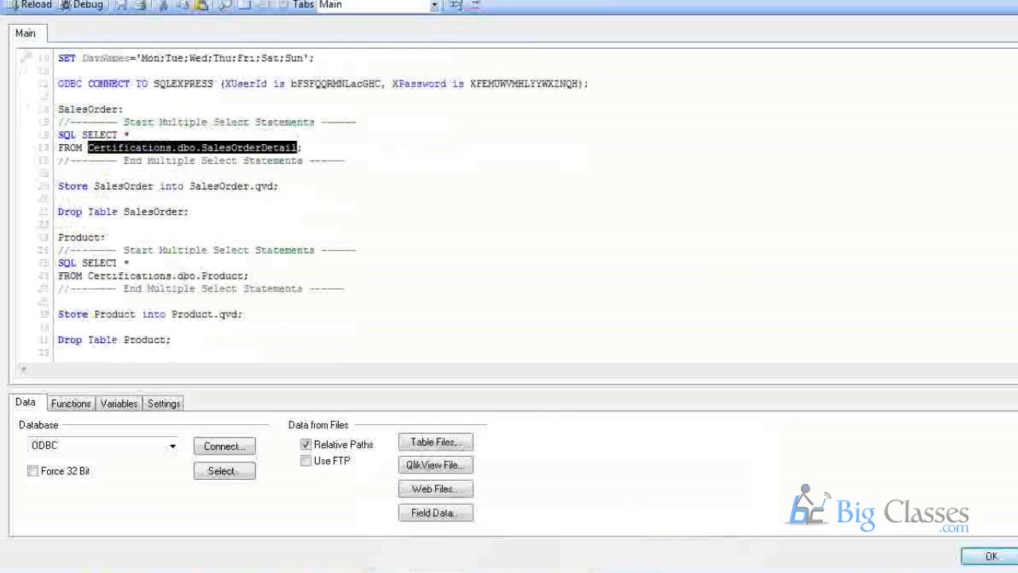
click(564, 572)
click(605, 549)
drag(59, 262, 136, 265)
scroll(198, 278, down, 1)
click(59, 238)
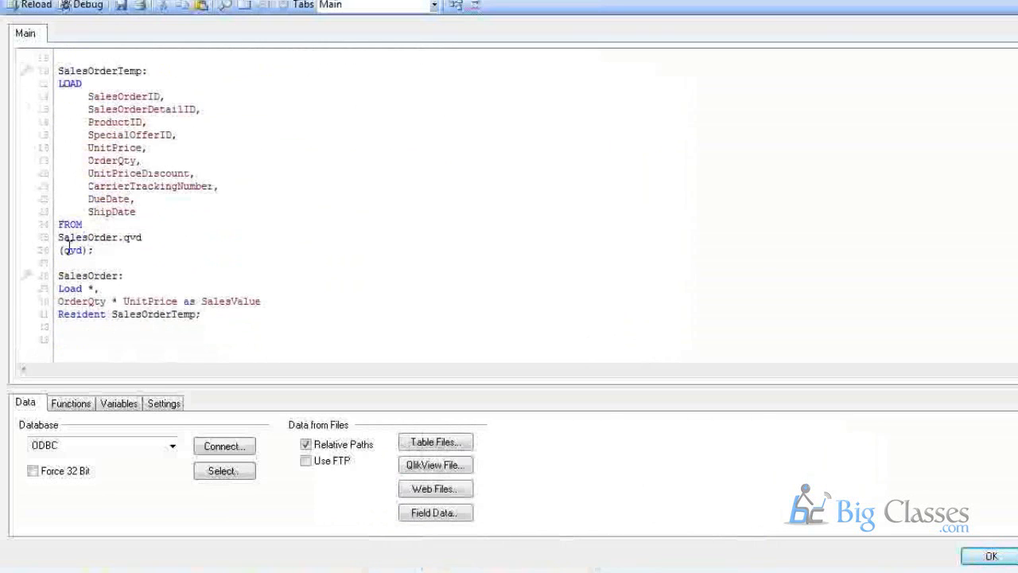
drag(59, 237, 133, 255)
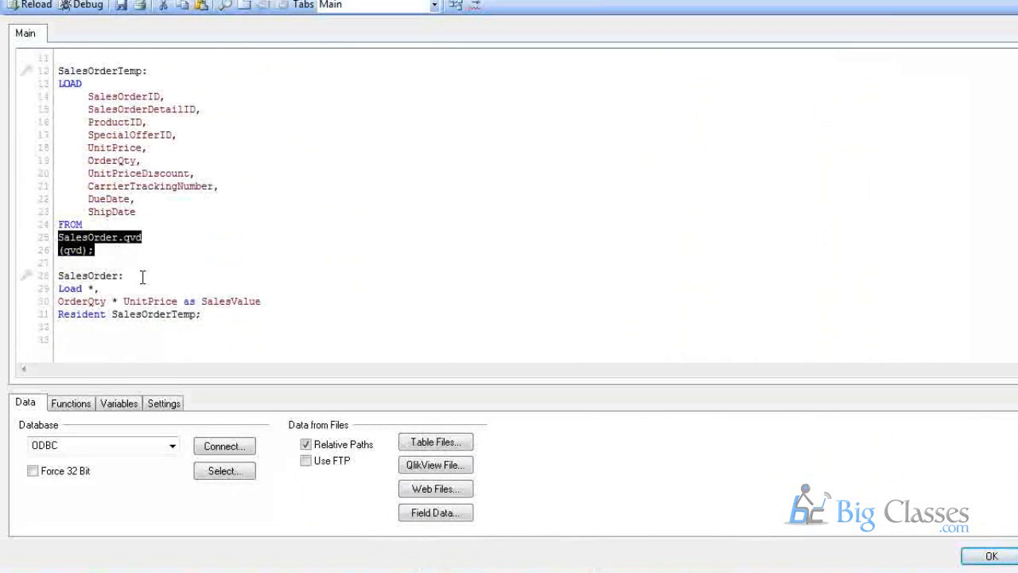
click(264, 261)
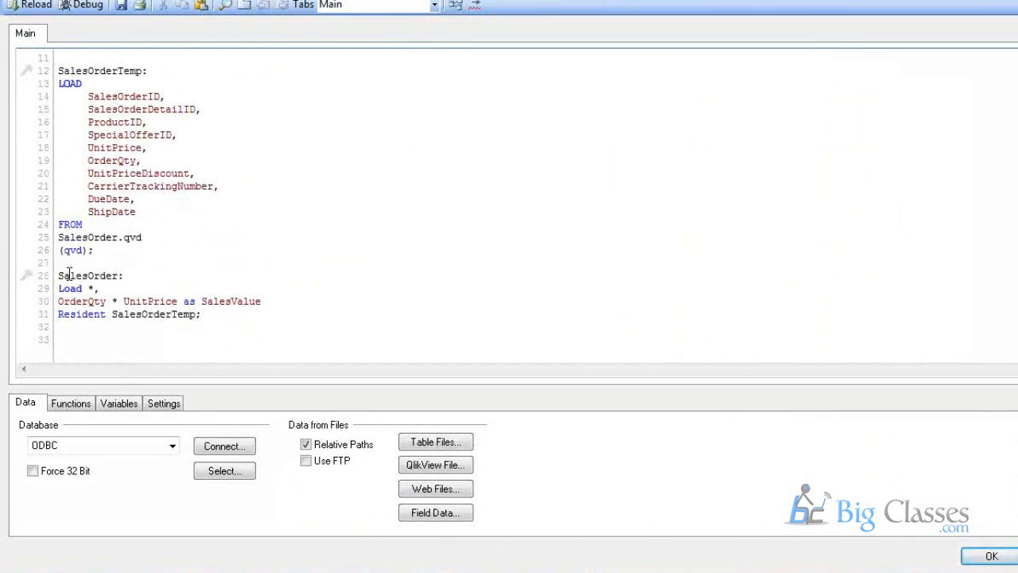
double_click(86, 314)
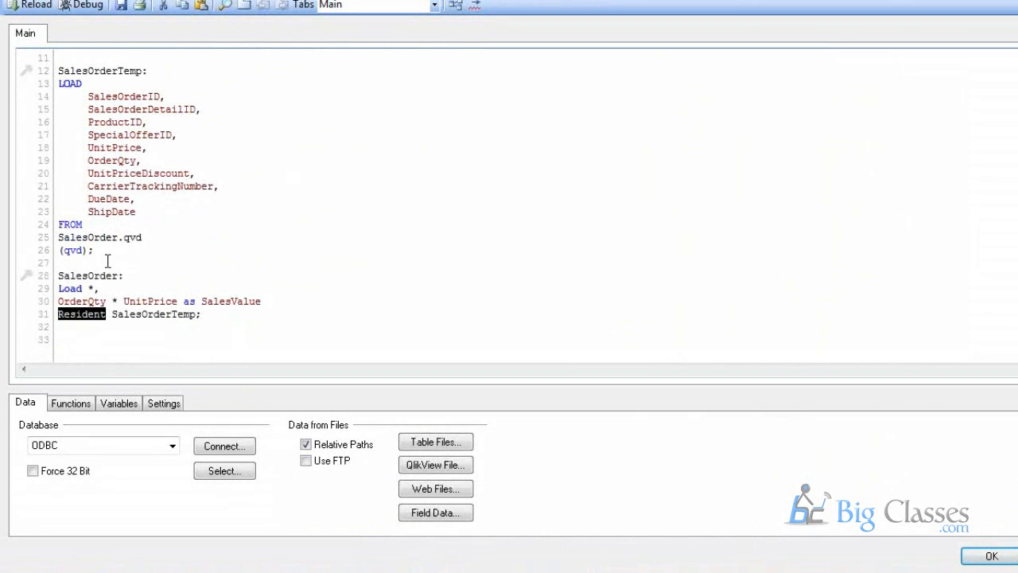
drag(93, 250, 54, 64)
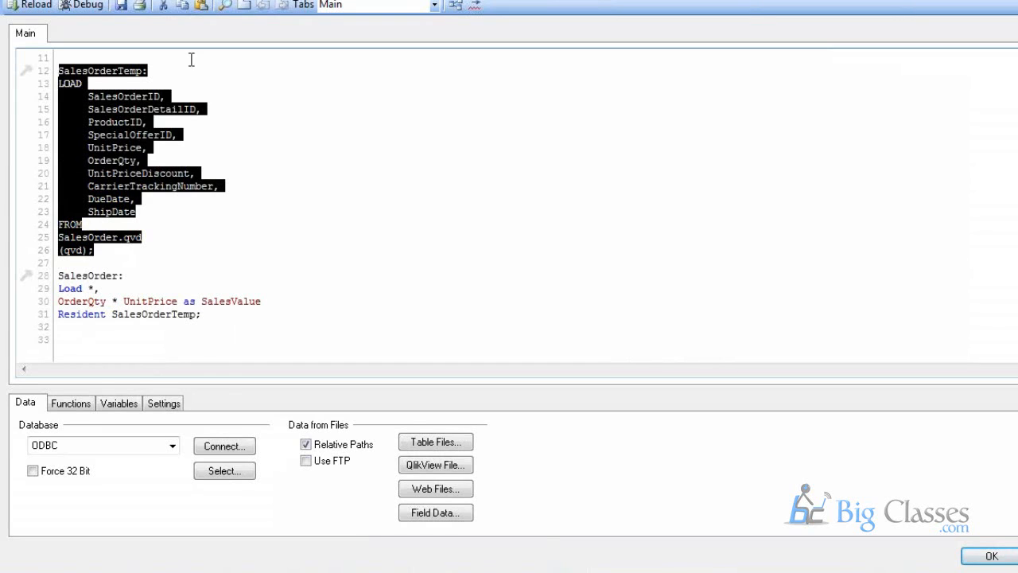
click(113, 256)
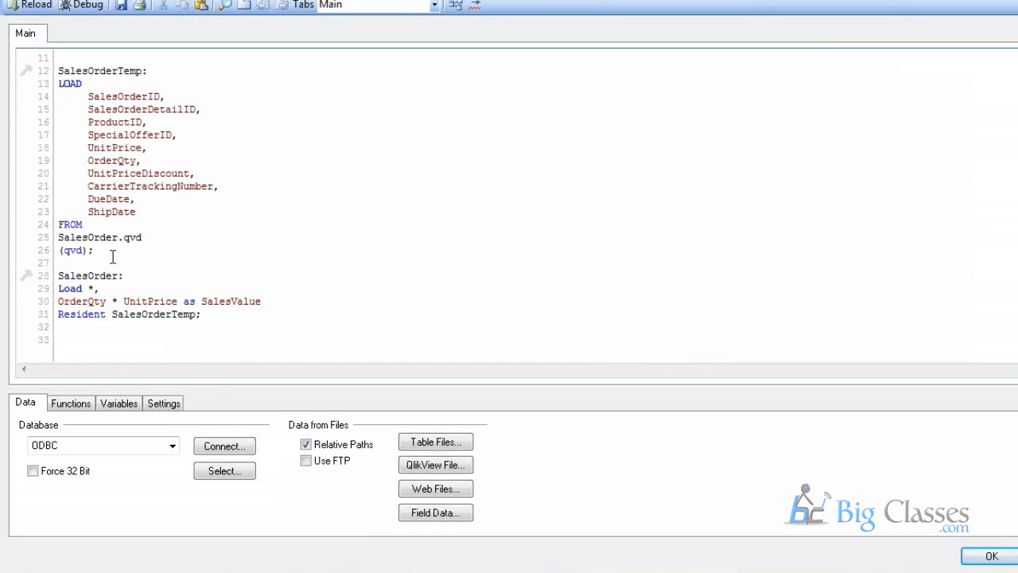
double_click(113, 256)
drag(100, 251, 66, 239)
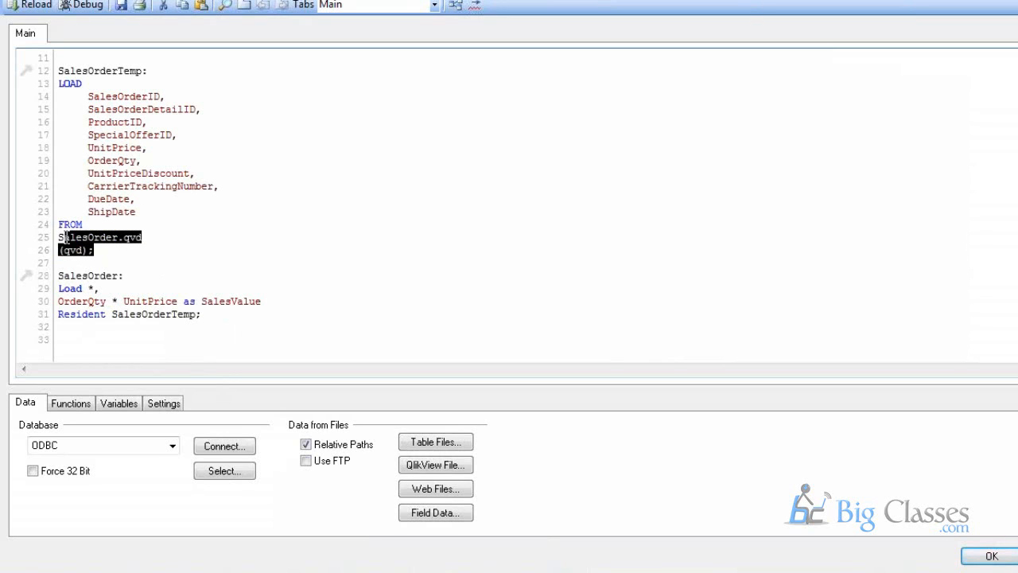
double_click(87, 316)
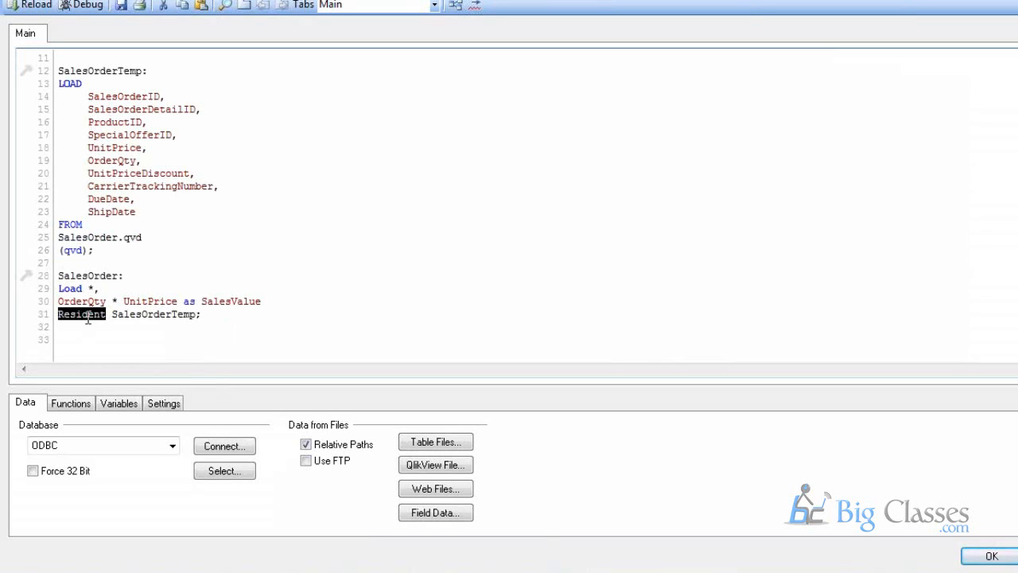
click(135, 316)
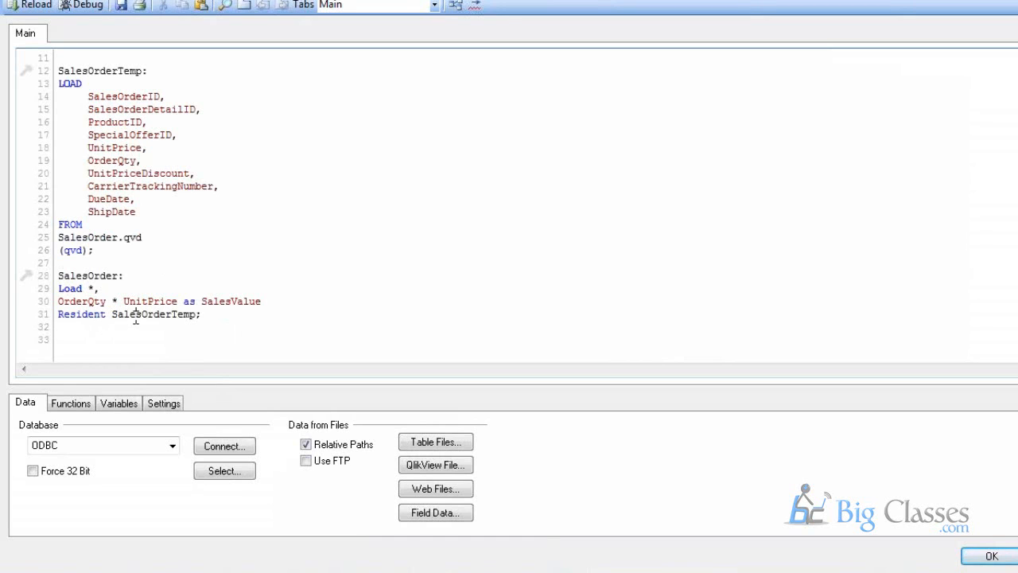
double_click(135, 317)
click(96, 70)
double_click(95, 71)
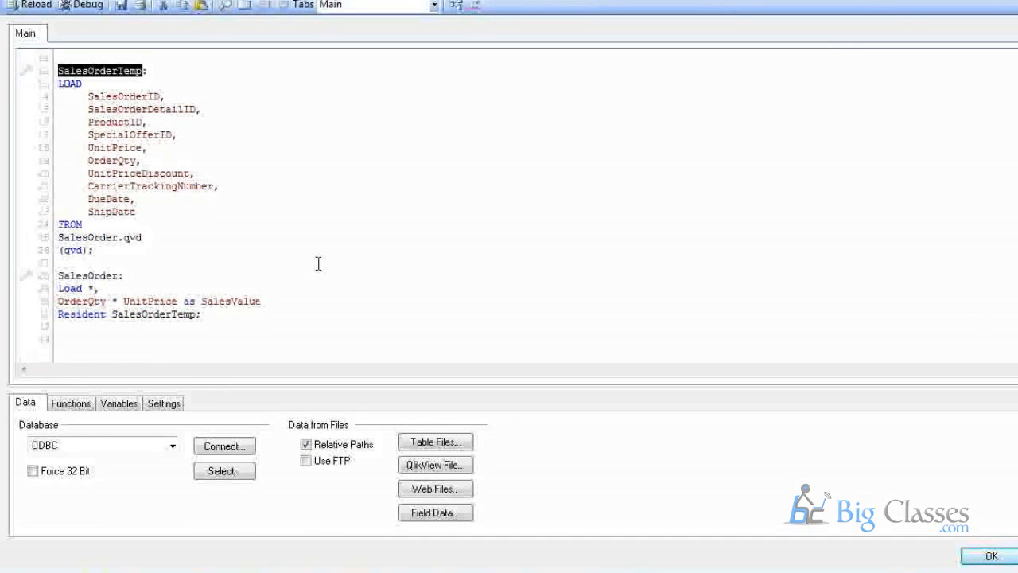
scroll(318, 263, up, 1)
scroll(317, 263, down, 1)
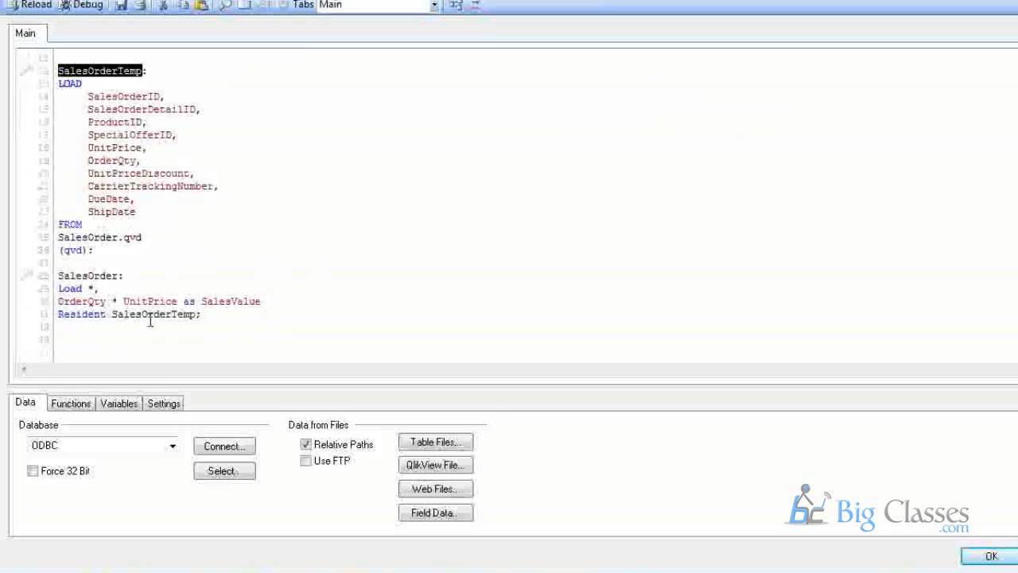
Review the SalesOrderTemp load from SalesOrder.qvd, then place the caret below the script.
drag(116, 250, 56, 71)
click(120, 257)
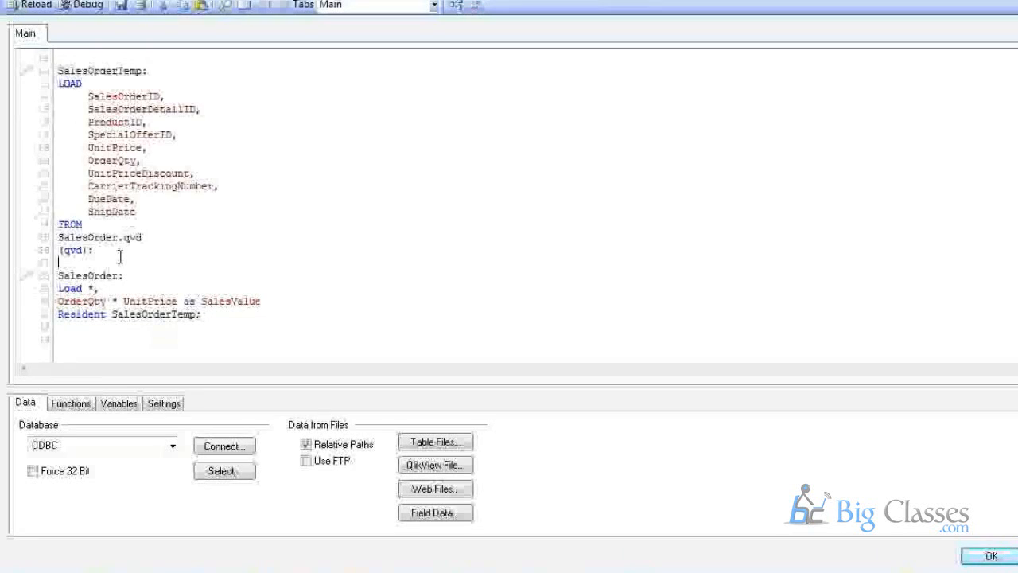
drag(94, 250, 55, 72)
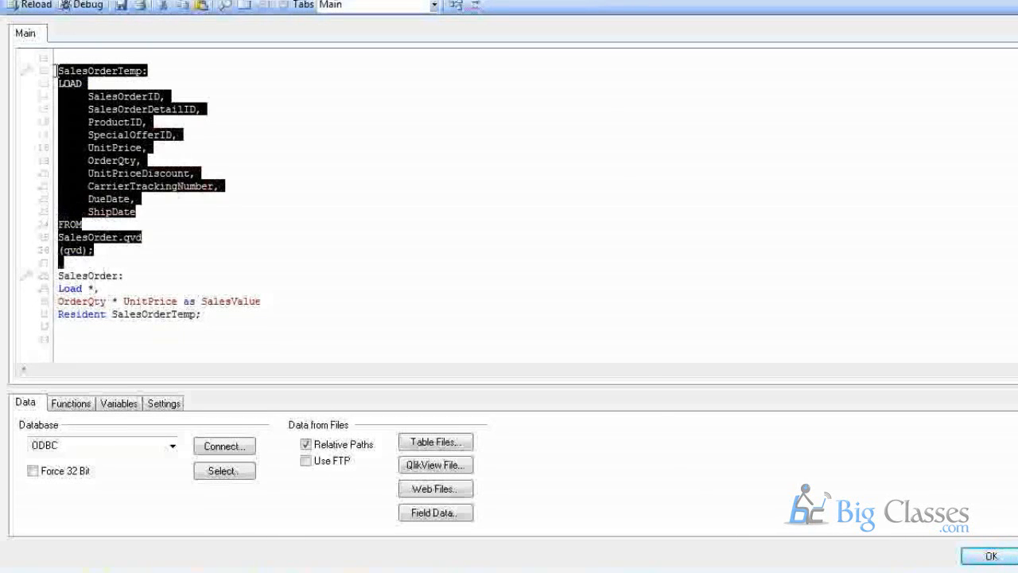
click(116, 352)
Type the Saledetail table label on a new line at the script end.
key(Return)
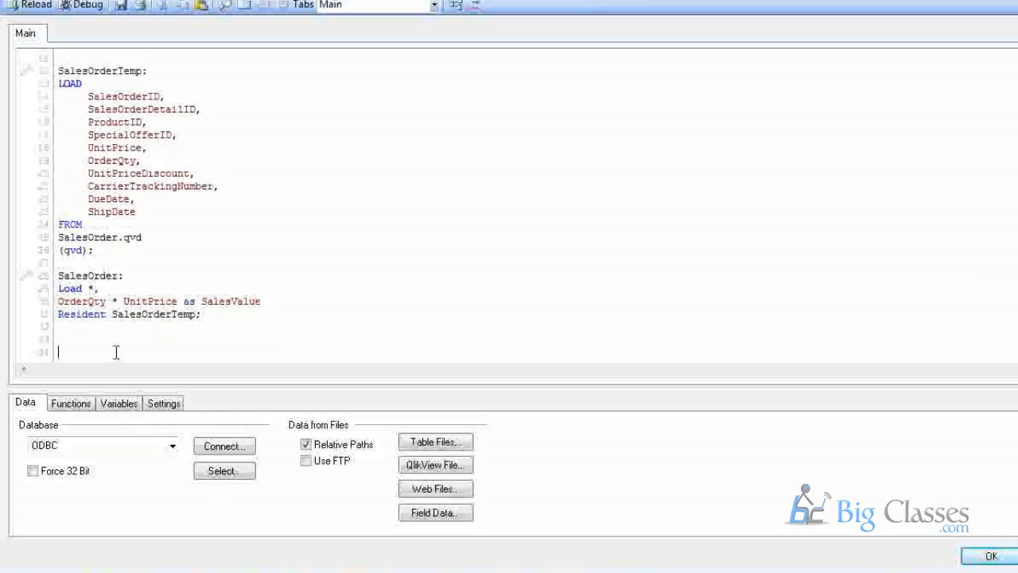
key(Return)
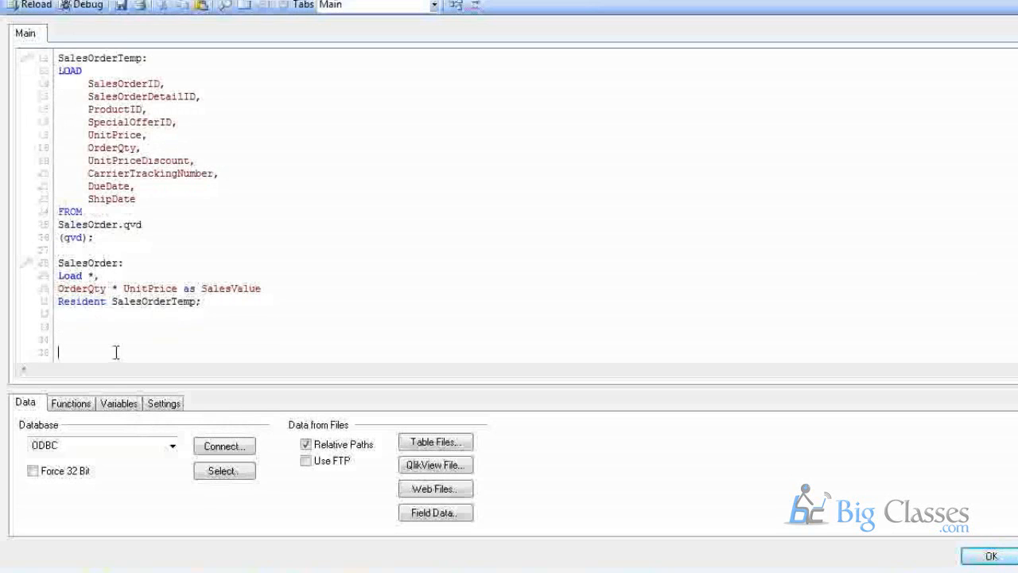
text(Saledetail)
key(Return)
key(Return)
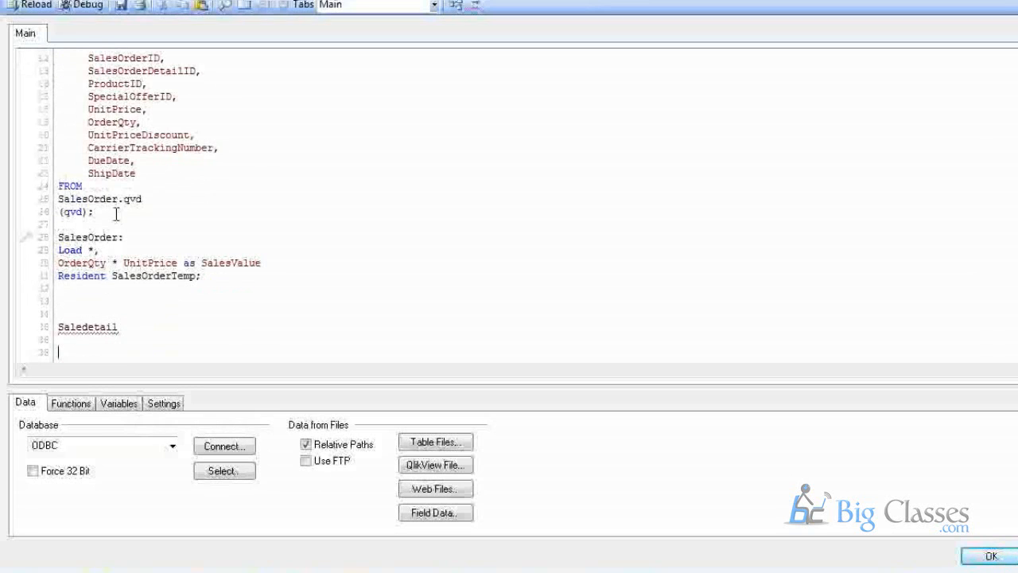
Add a colon, a Load line, and ProductID copied from the first load.
scroll(116, 214, up, 1)
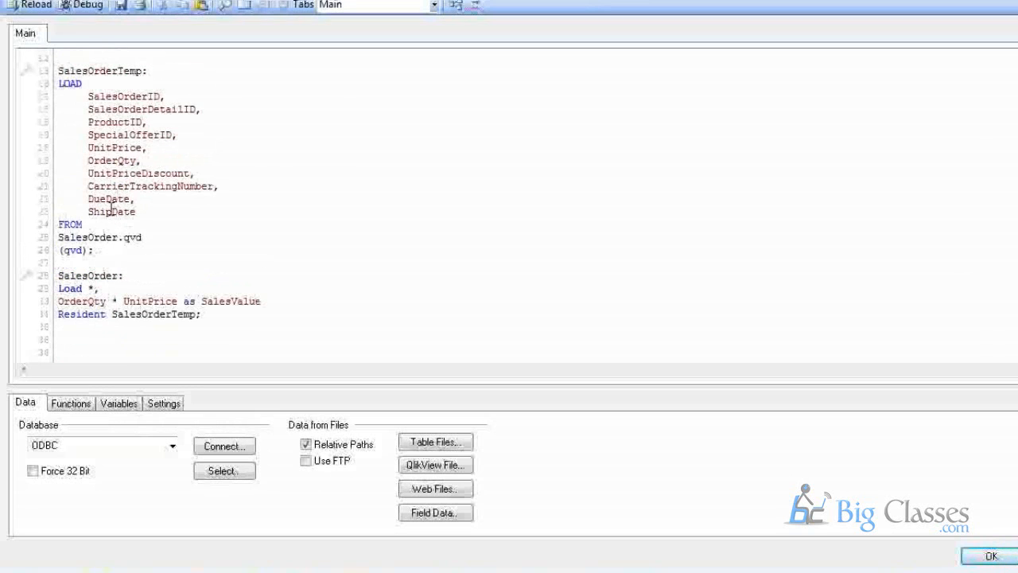
double_click(112, 134)
double_click(112, 121)
key(ctrl+c)
scroll(109, 197, down, 1)
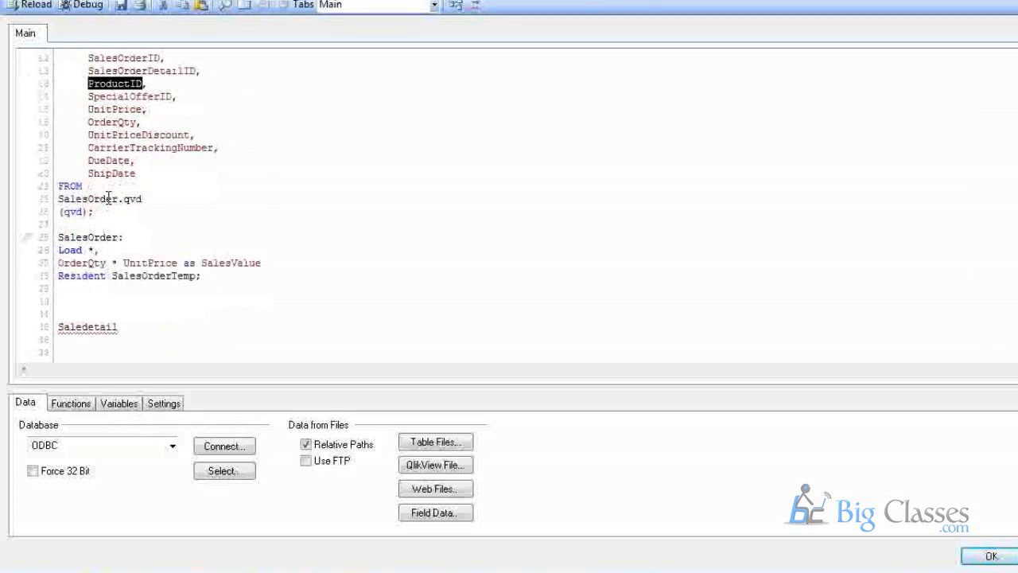
scroll(108, 198, down, 1)
click(89, 327)
key(ctrl+v)
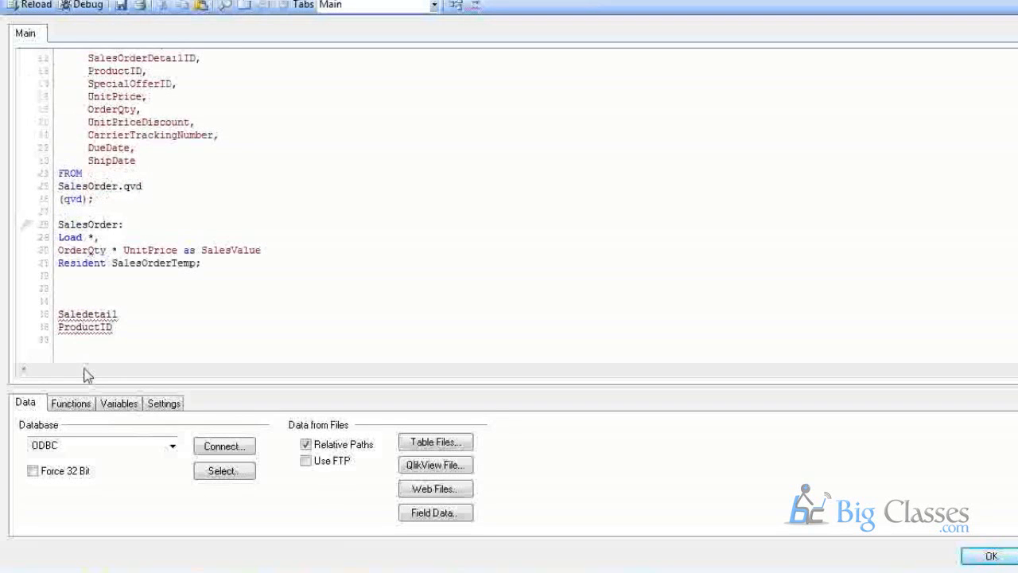
text(:)
key(Return)
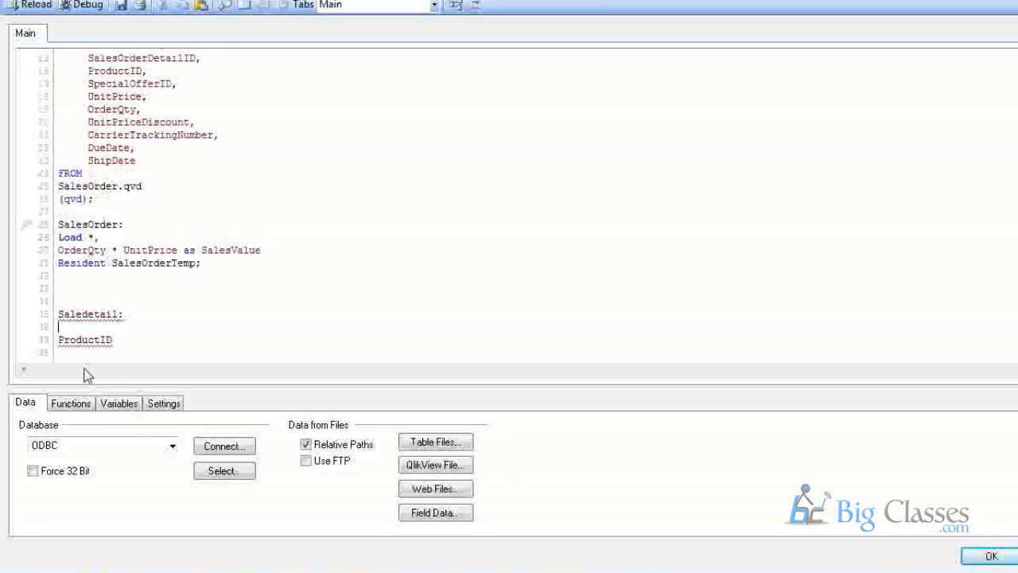
text(Load)
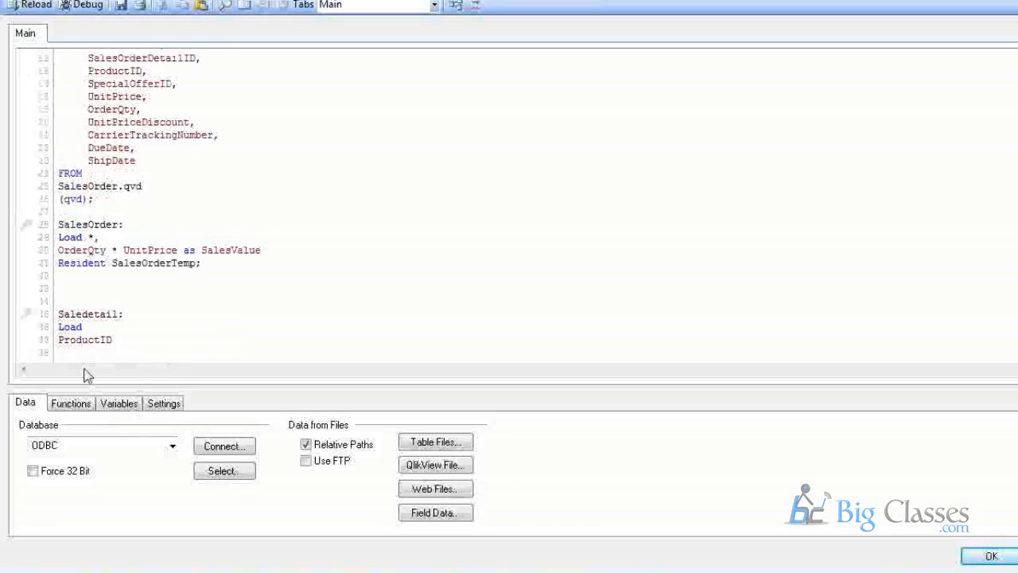
Add DueDate as a second field, copied from the first load, followed by a Resident line.
scroll(95, 350, up, 1)
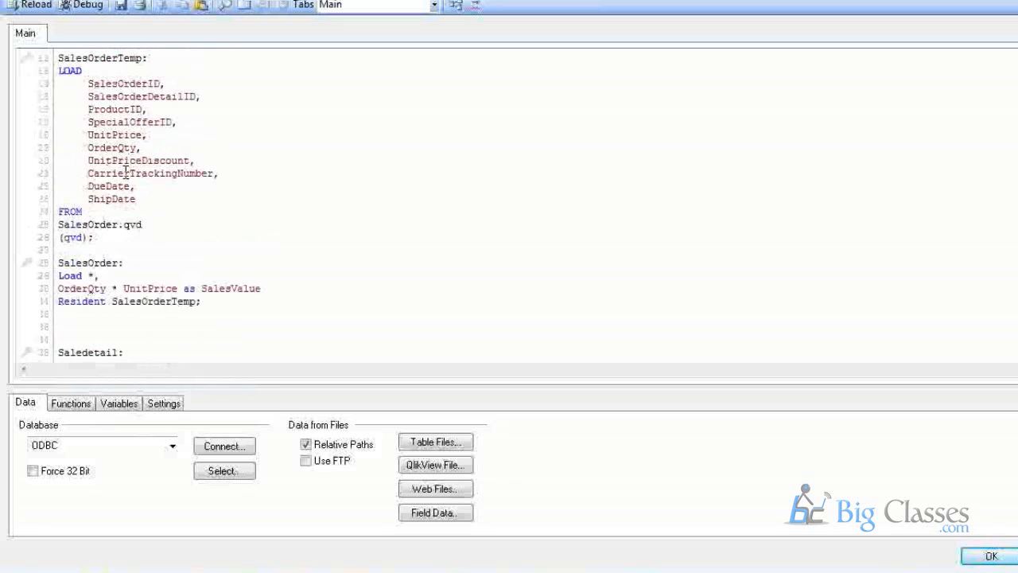
double_click(109, 188)
key(ctrl+c)
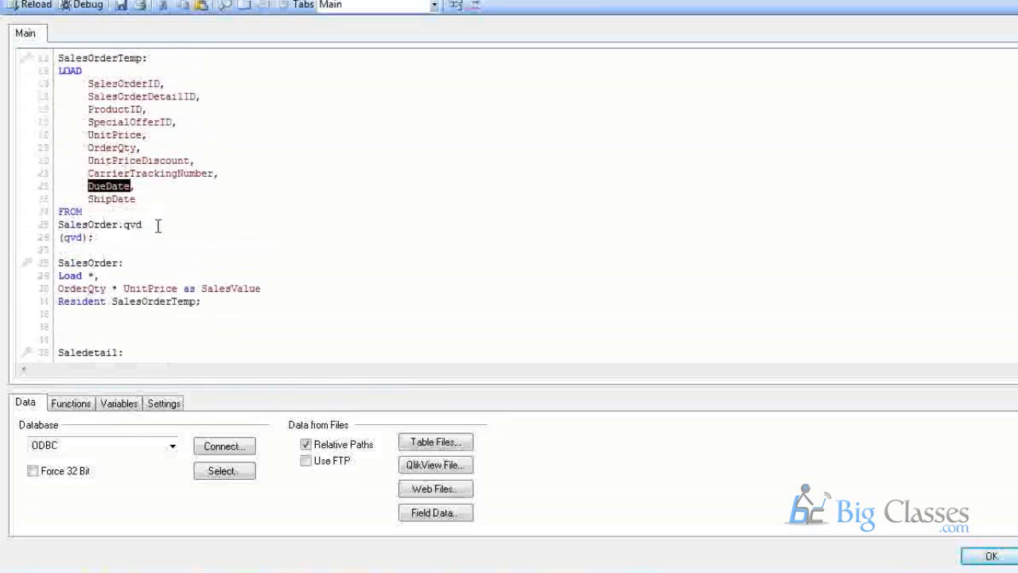
scroll(159, 229, down, 1)
click(144, 331)
text(,)
key(Return)
key(ctrl+v)
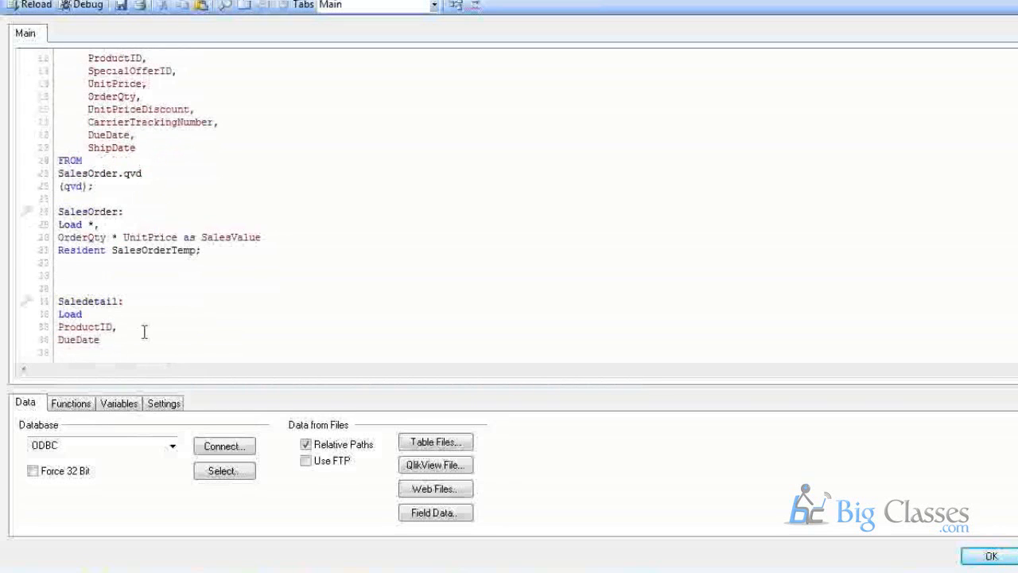
key(Return)
text(Resi)
key(Return)
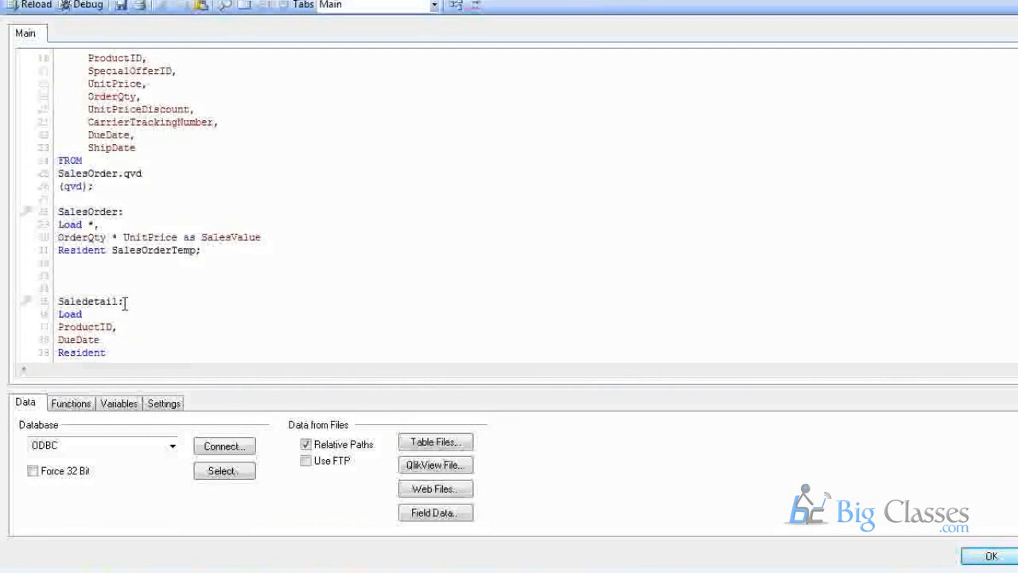
Alias the date field as NewDate in the Saledetail load.
drag(125, 300, 56, 294)
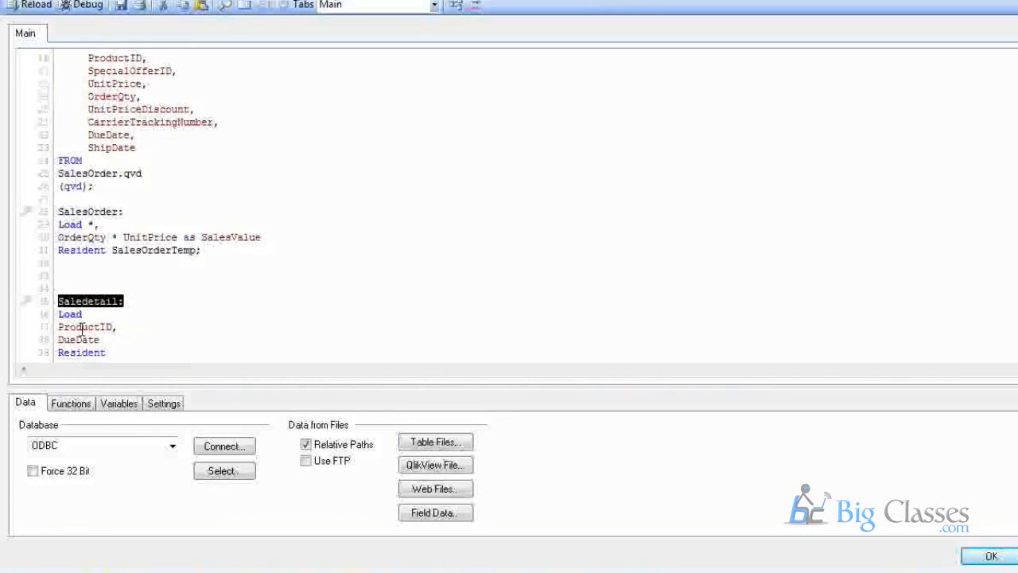
click(113, 329)
text(as)
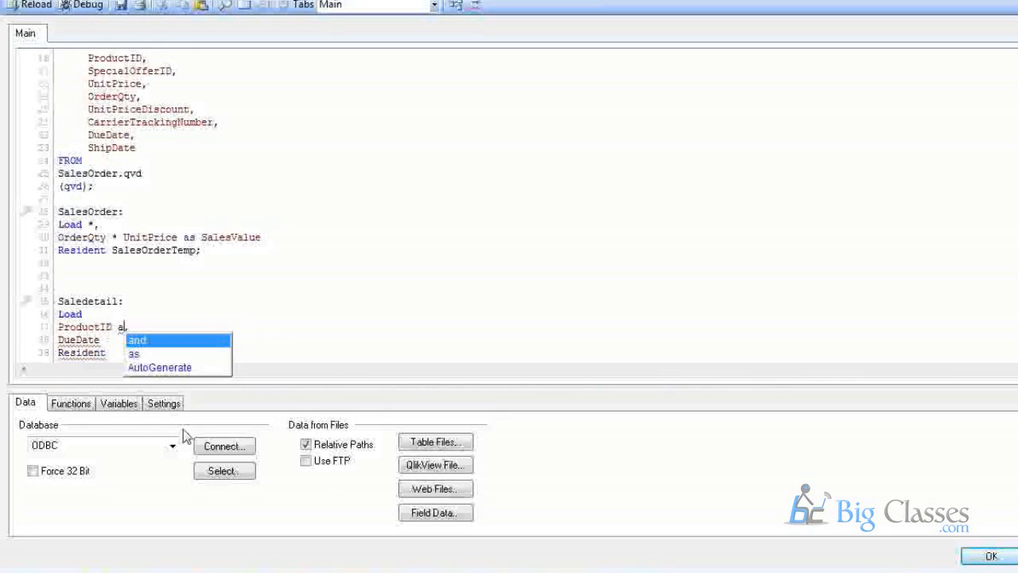
key(BackSpace)
key(BackSpace)
key(BackSpace)
key(BackSpace)
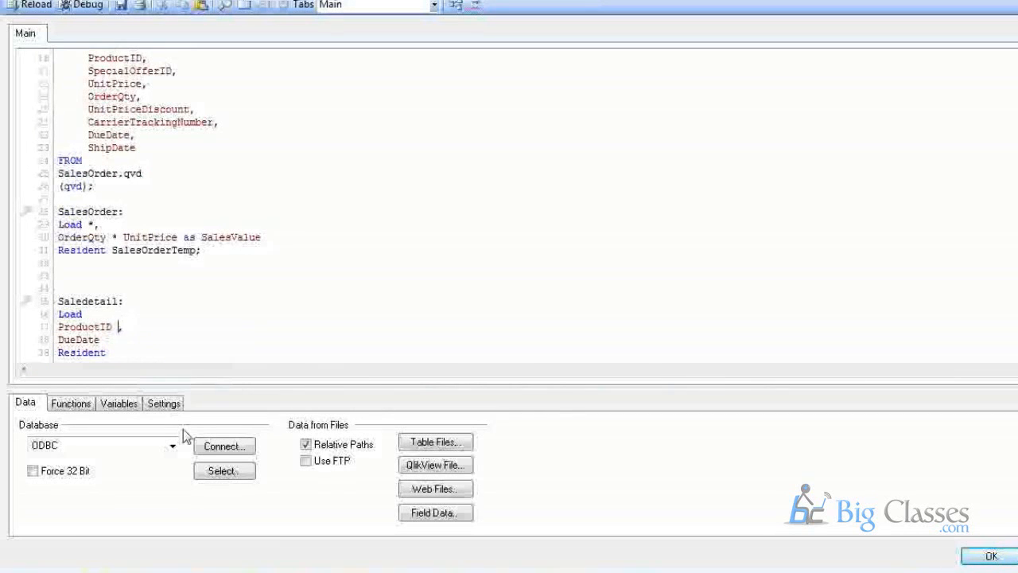
text(as New Date)
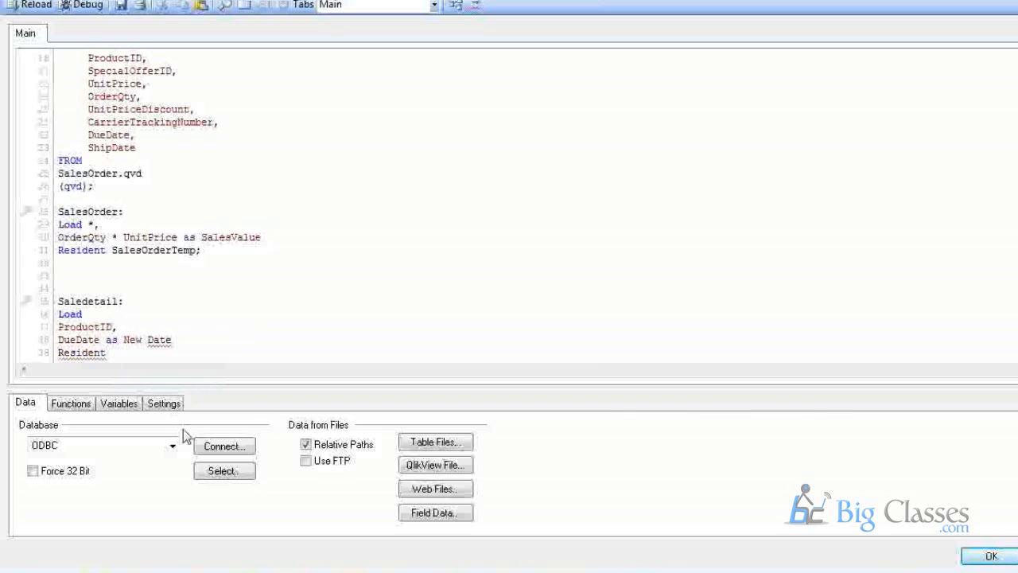
key(BackSpace)
key(BackSpace)
key(BackSpace)
key(BackSpace)
key(BackSpace)
text(Date)
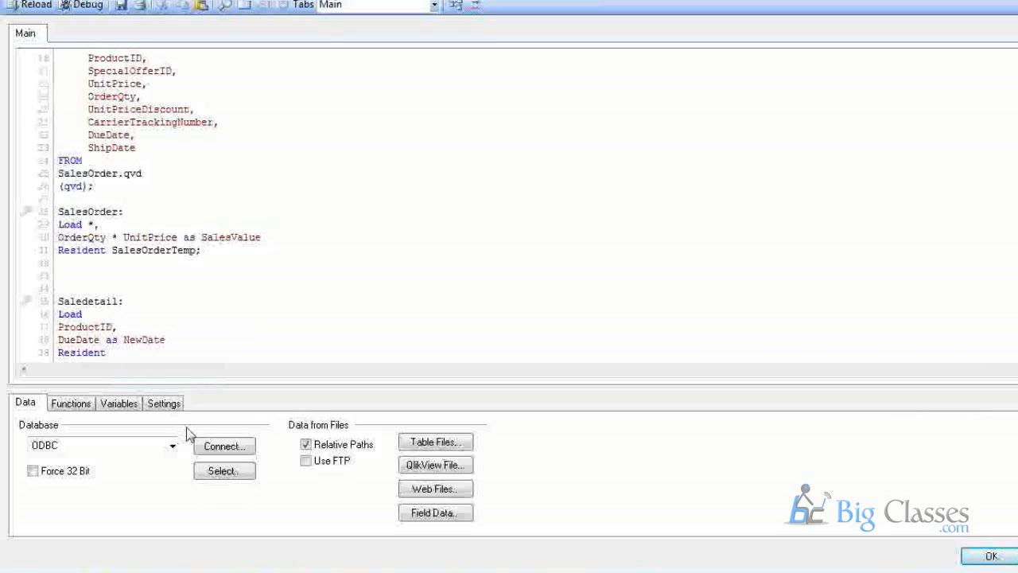
Complete the Resident line with the SalesOrderTemp table name copied from the script.
scroll(165, 352, down, 1)
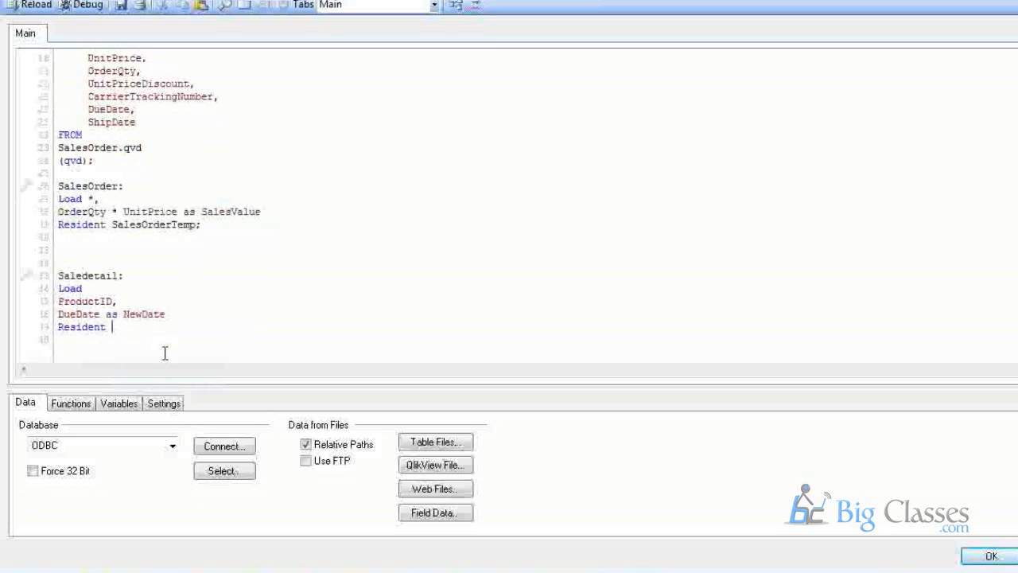
double_click(165, 226)
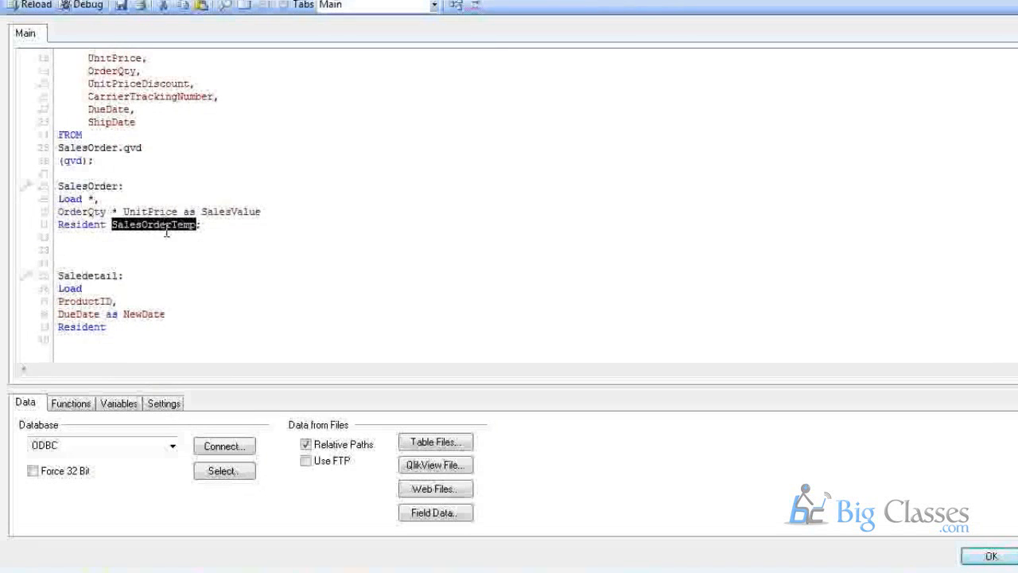
key(ctrl+c)
click(132, 329)
key(ctrl+v)
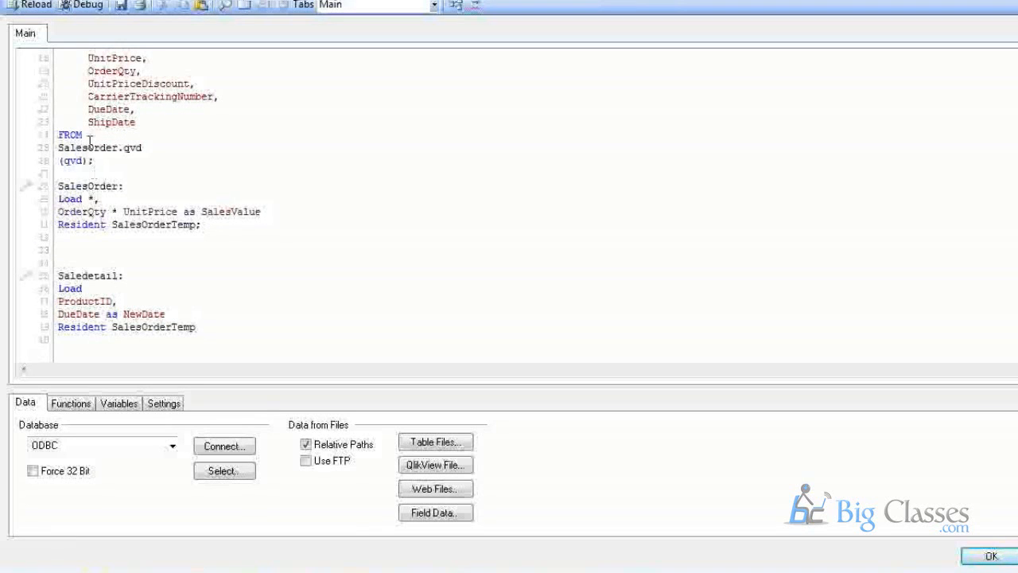
drag(123, 185, 64, 188)
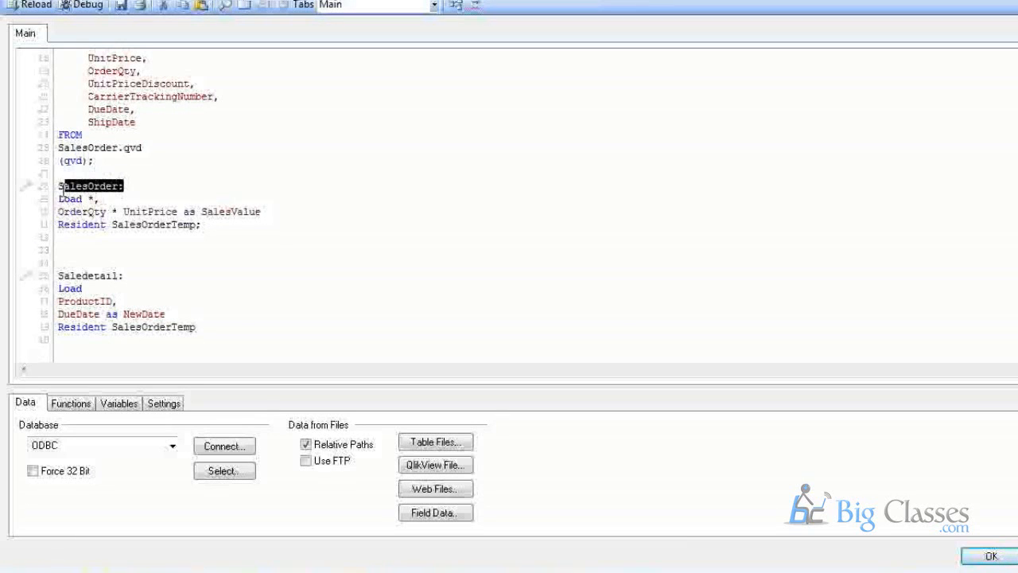
Review the table labels and type Drop Table on a new script line.
click(125, 276)
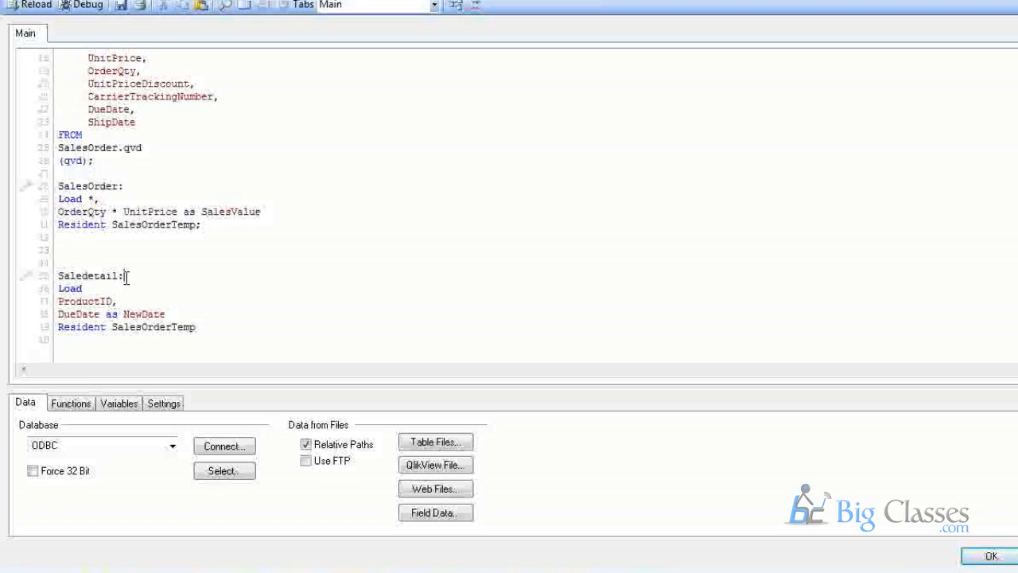
drag(124, 276, 63, 276)
scroll(218, 221, up, 1)
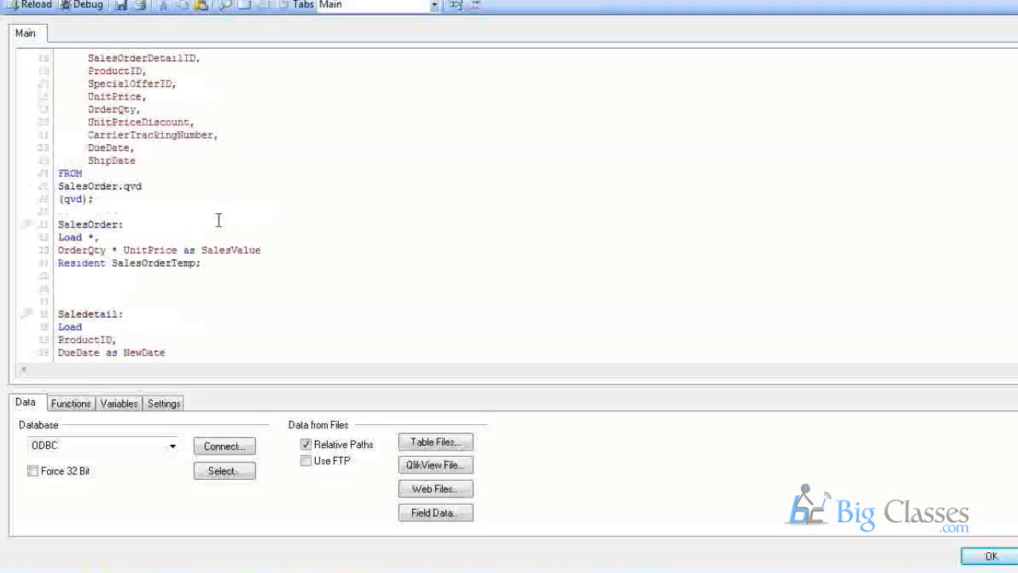
scroll(219, 220, up, 3)
drag(148, 134, 58, 135)
scroll(121, 282, down, 4)
scroll(110, 200, up, 4)
scroll(121, 306, down, 4)
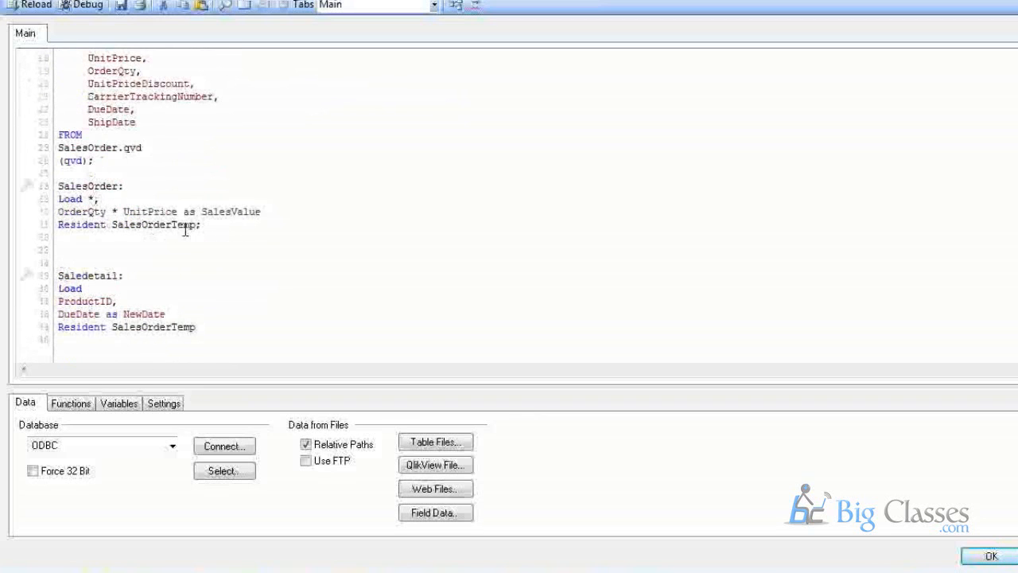
scroll(104, 245, up, 4)
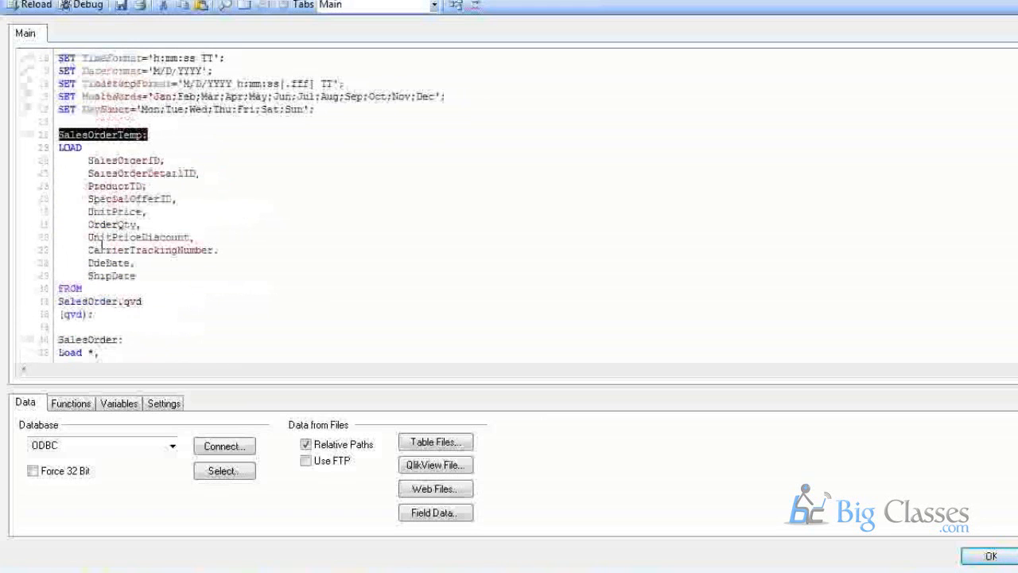
scroll(91, 243, down, 3)
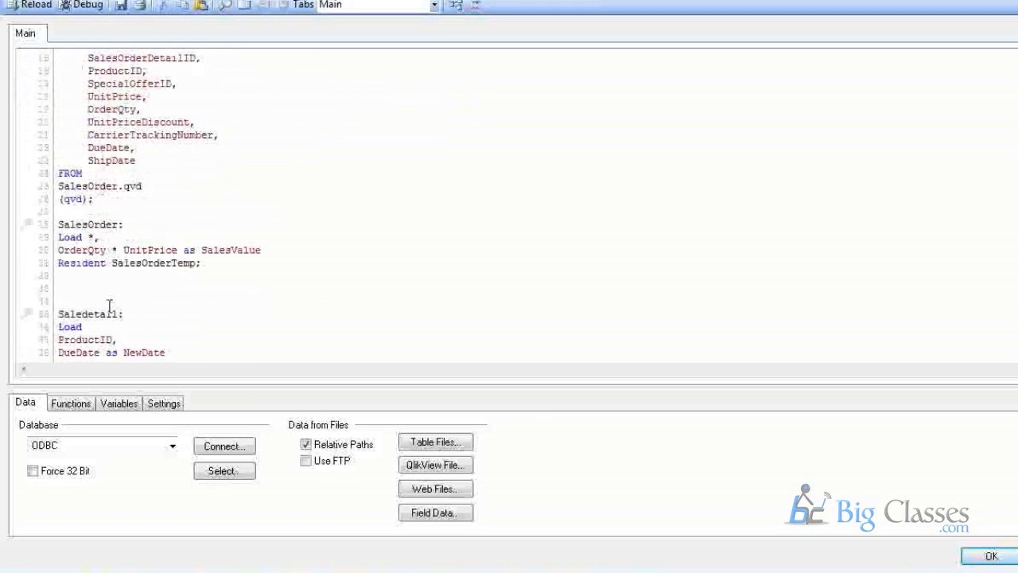
text(Drop T)
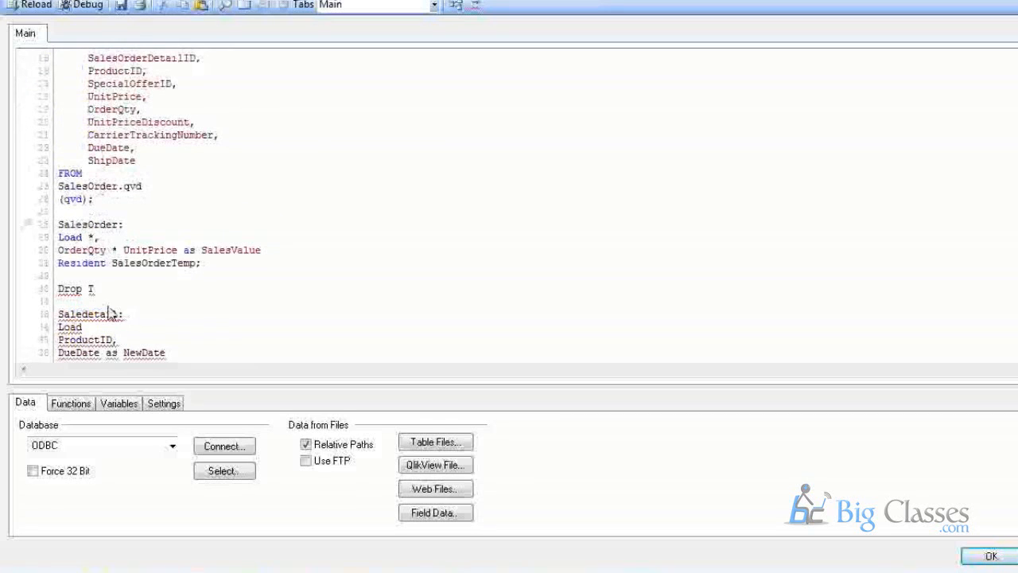
text(able)
Paste the SalesOrderTemp table name after Drop Table.
scroll(115, 147, up, 3)
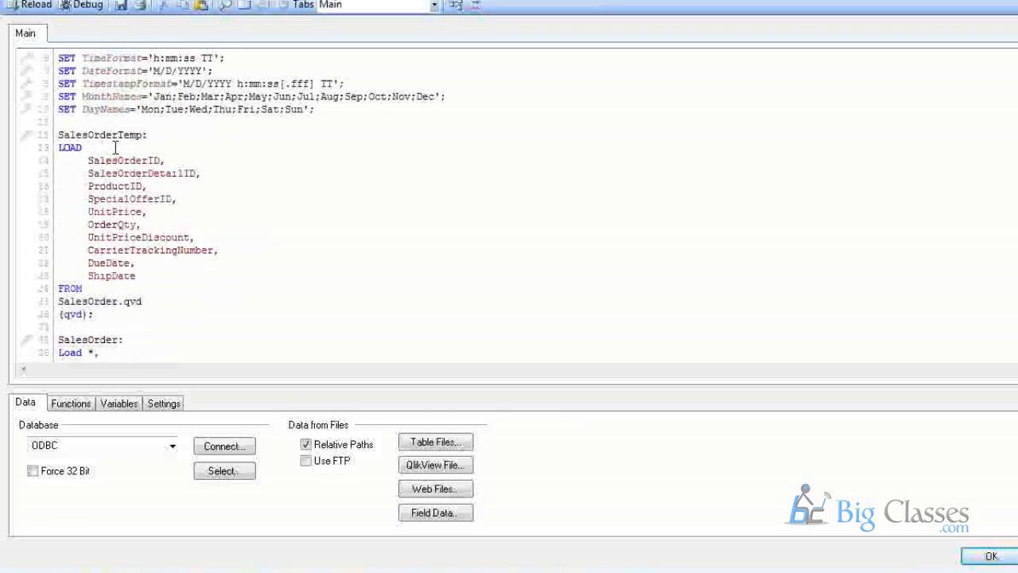
double_click(124, 135)
scroll(145, 250, down, 4)
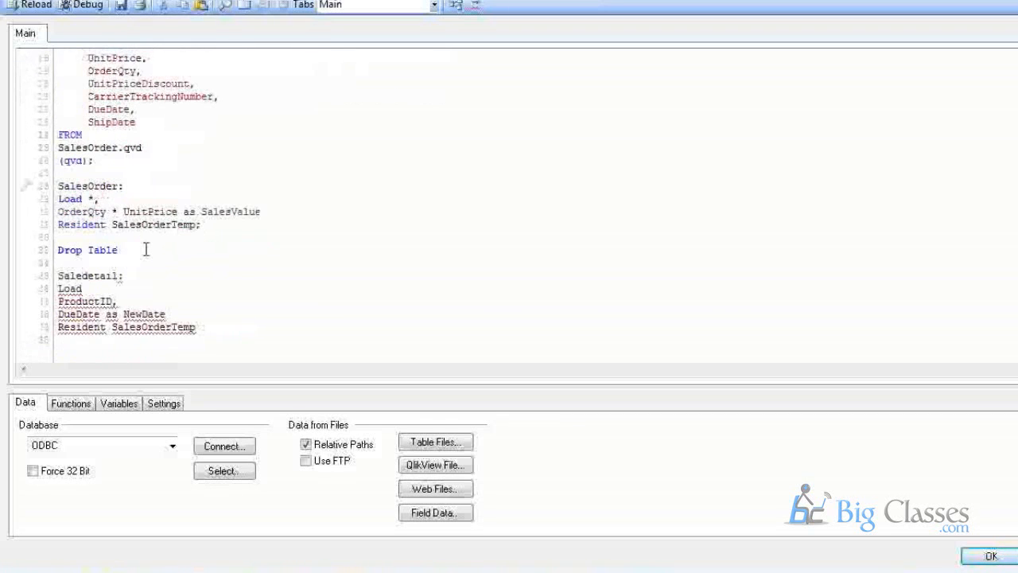
click(145, 250)
key(ctrl+v)
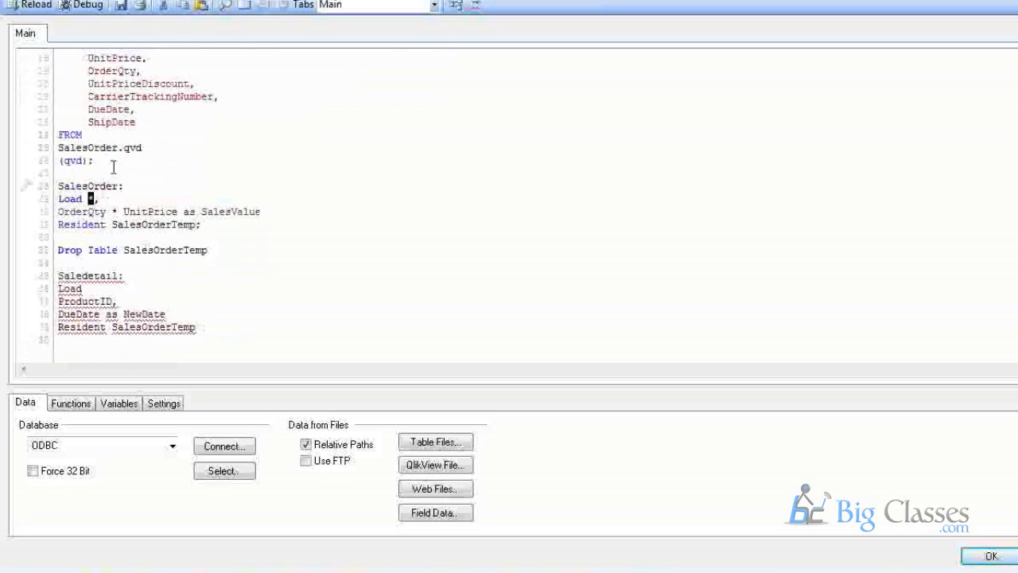
Check the loaded field list and end the Drop Table line with a semicolon.
scroll(114, 167, up, 2)
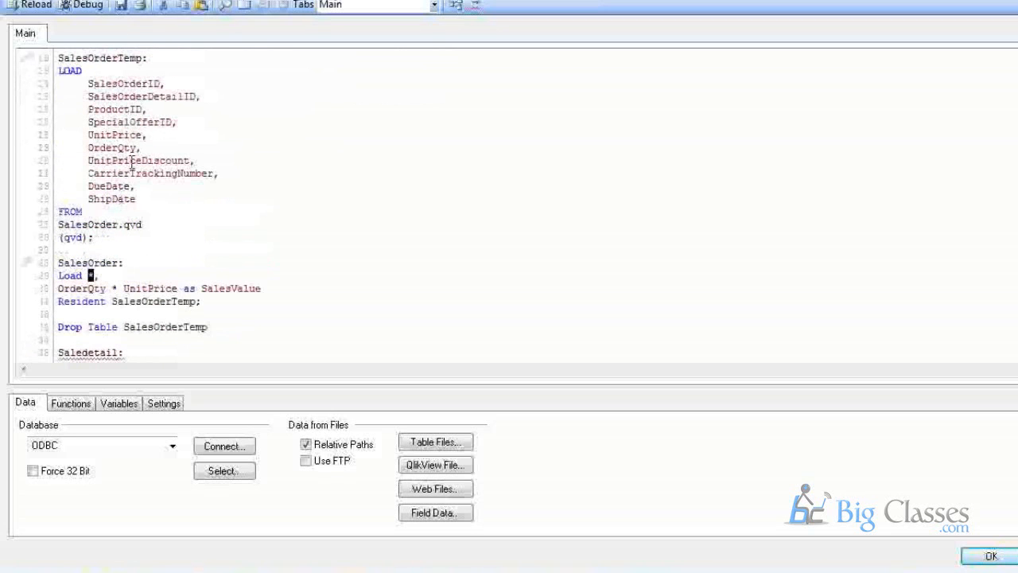
scroll(139, 191, down, 2)
drag(202, 213, 263, 213)
scroll(103, 108, up, 3)
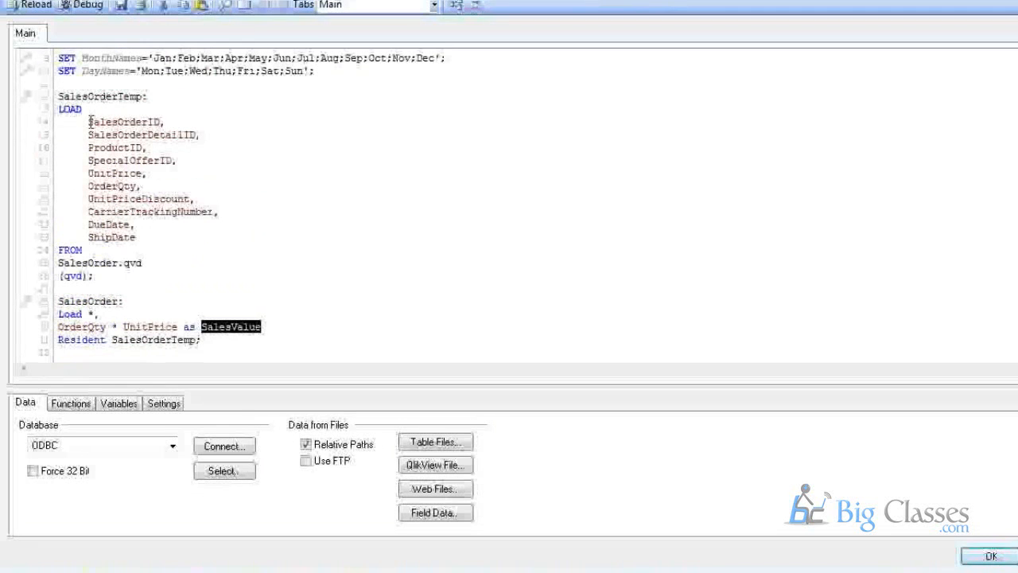
drag(88, 122, 124, 240)
click(124, 240)
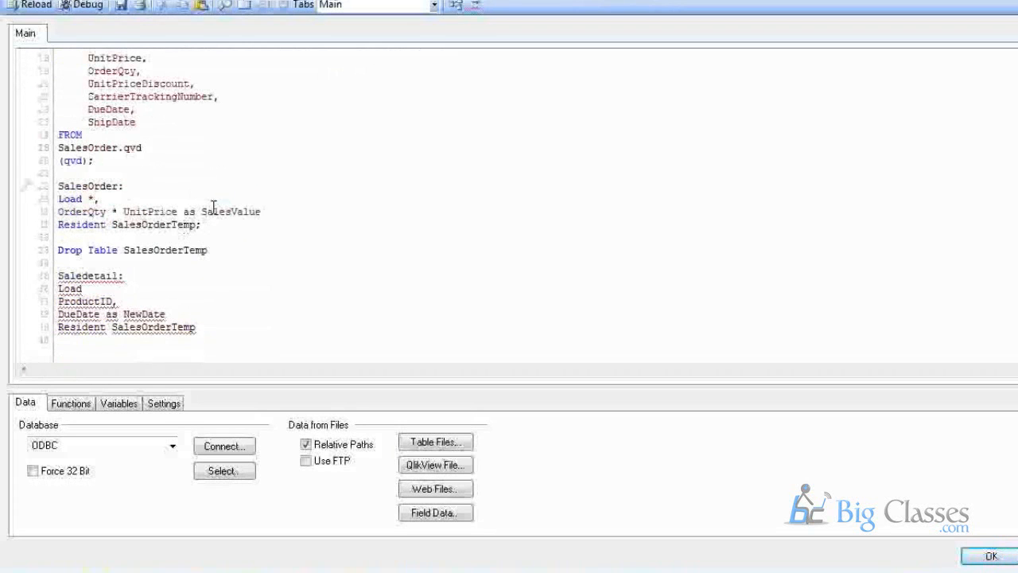
click(203, 212)
click(216, 249)
text(;)
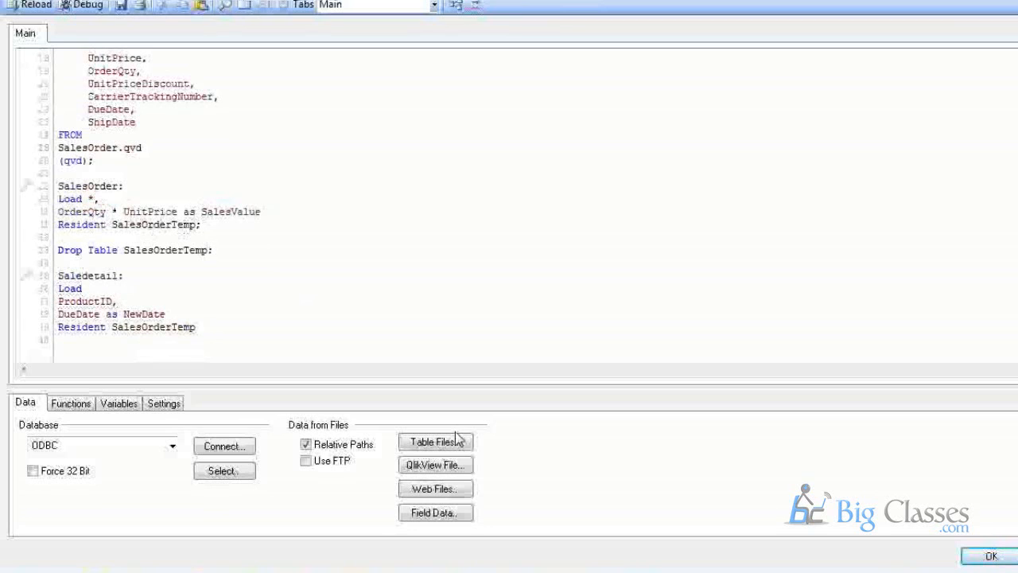
scroll(231, 313, up, 1)
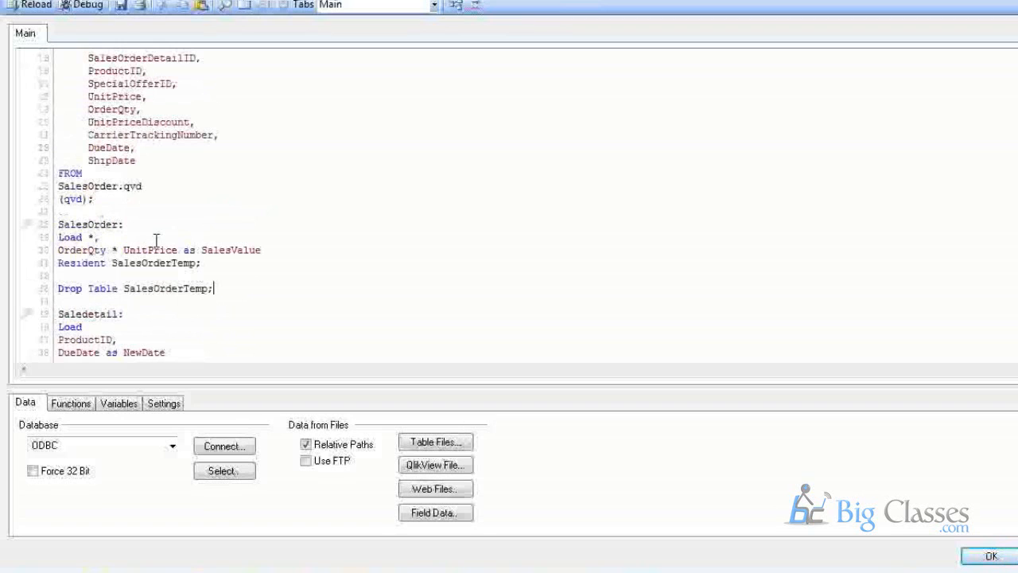
scroll(228, 301, down, 1)
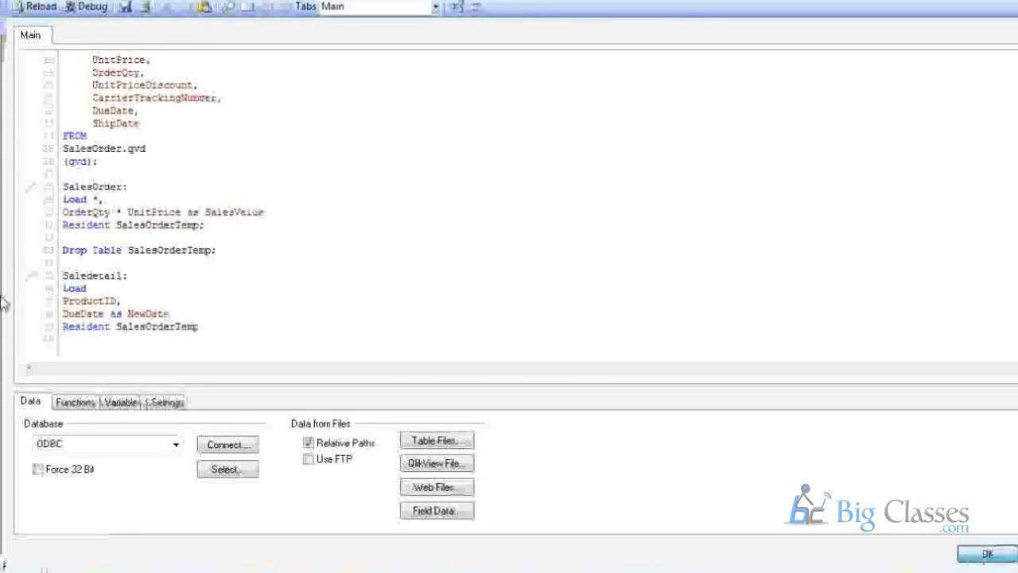
Save the script, reload, and dismiss both Table not found errors and the progress window.
click(981, 562)
click(139, 6)
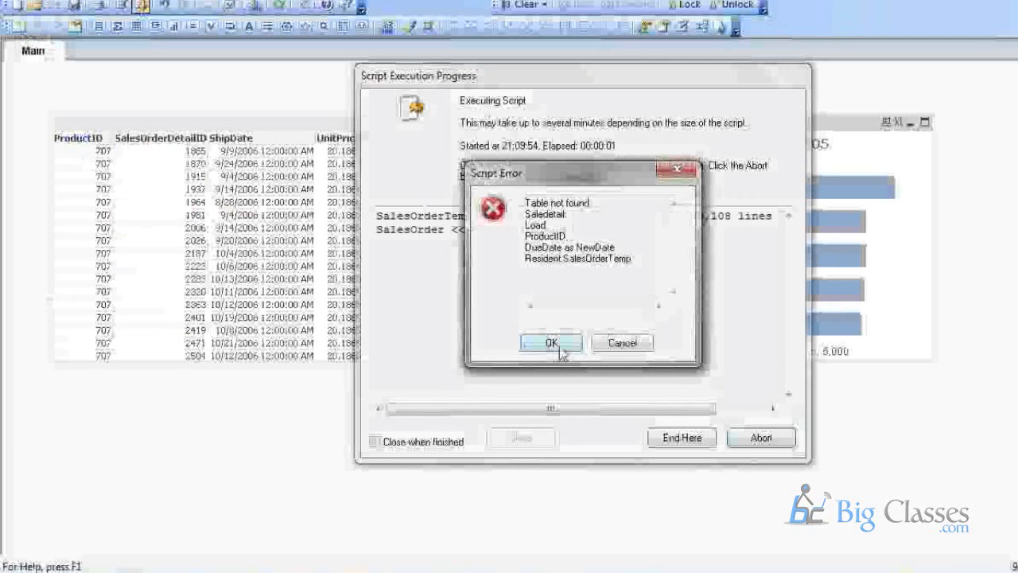
click(557, 344)
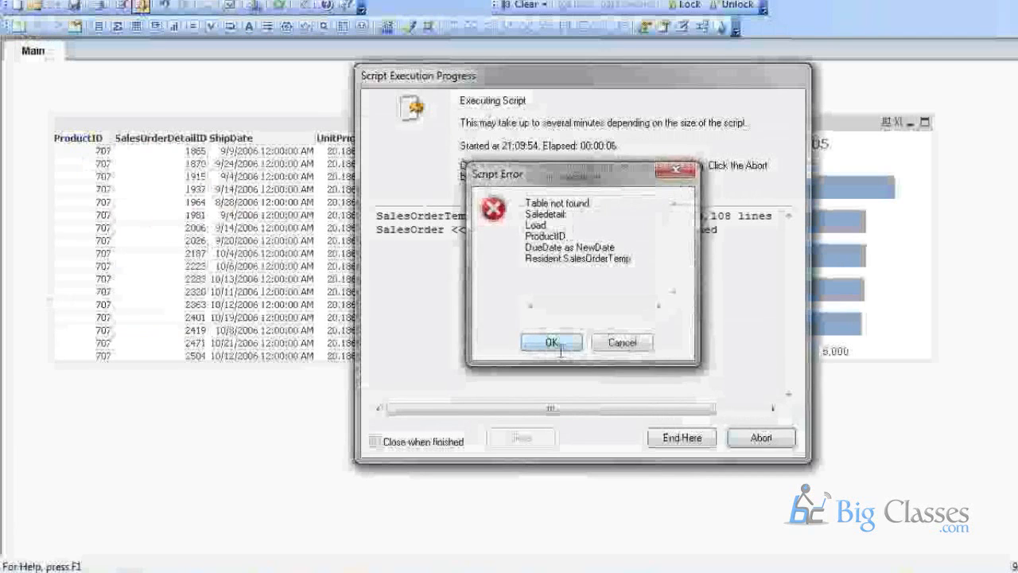
click(557, 344)
click(507, 445)
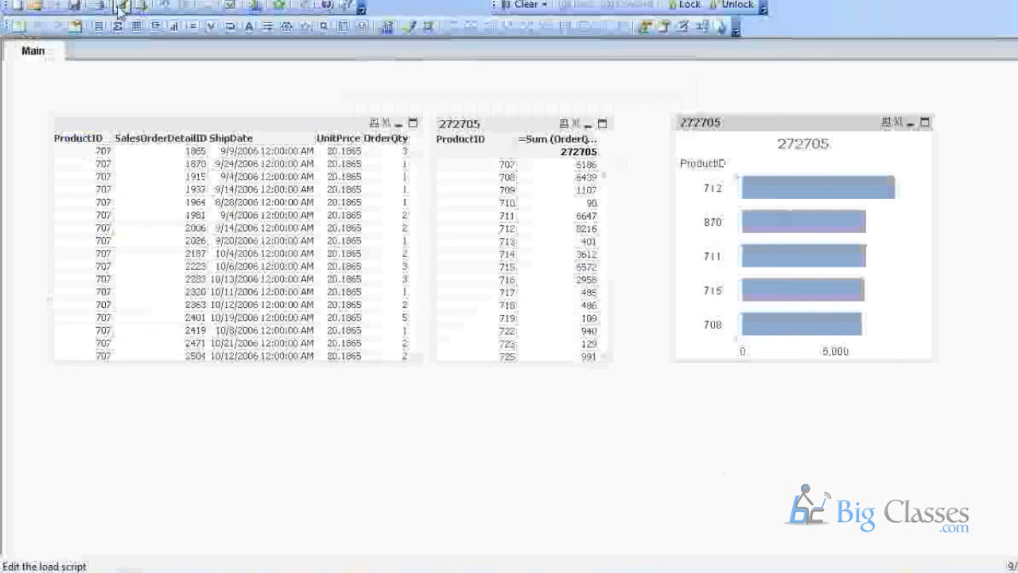
click(120, 6)
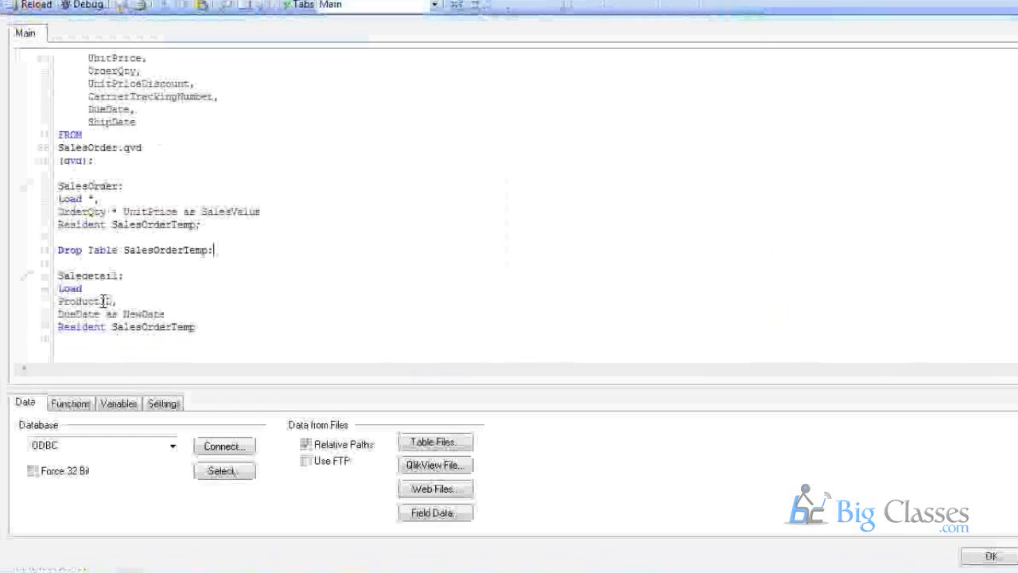
Select the SalesOrder table label in the reopened script for copying.
click(61, 255)
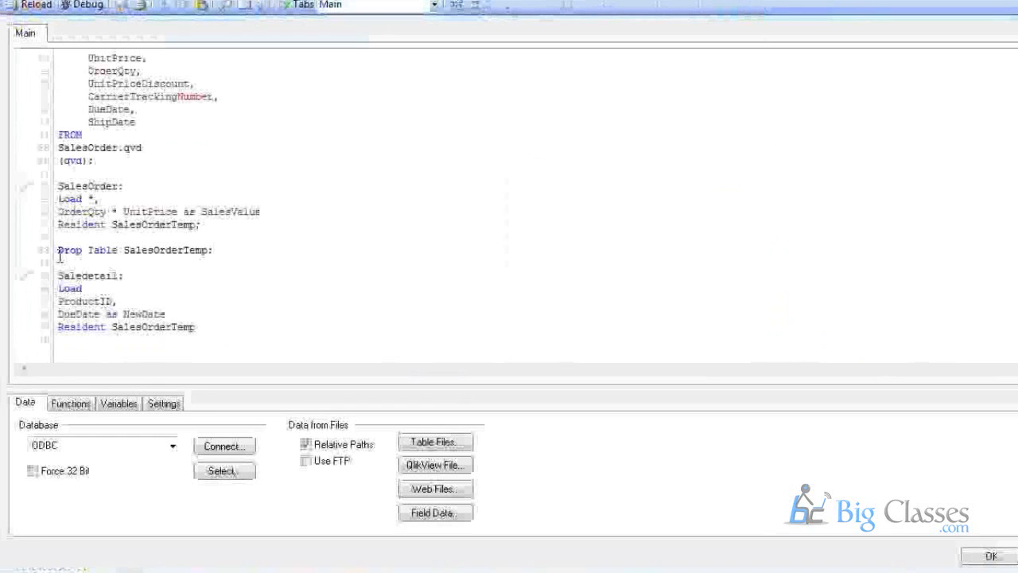
click(72, 186)
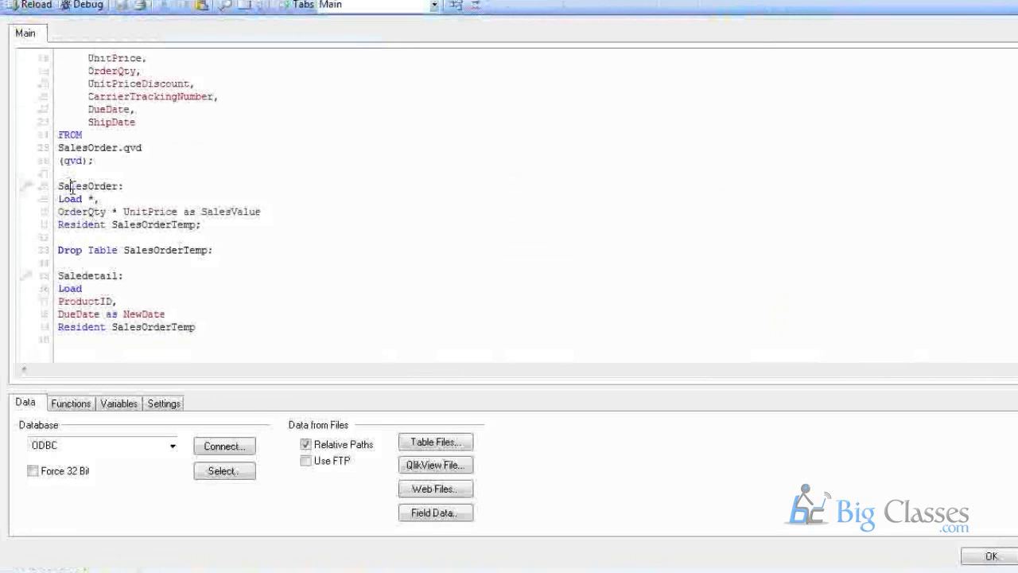
double_click(72, 187)
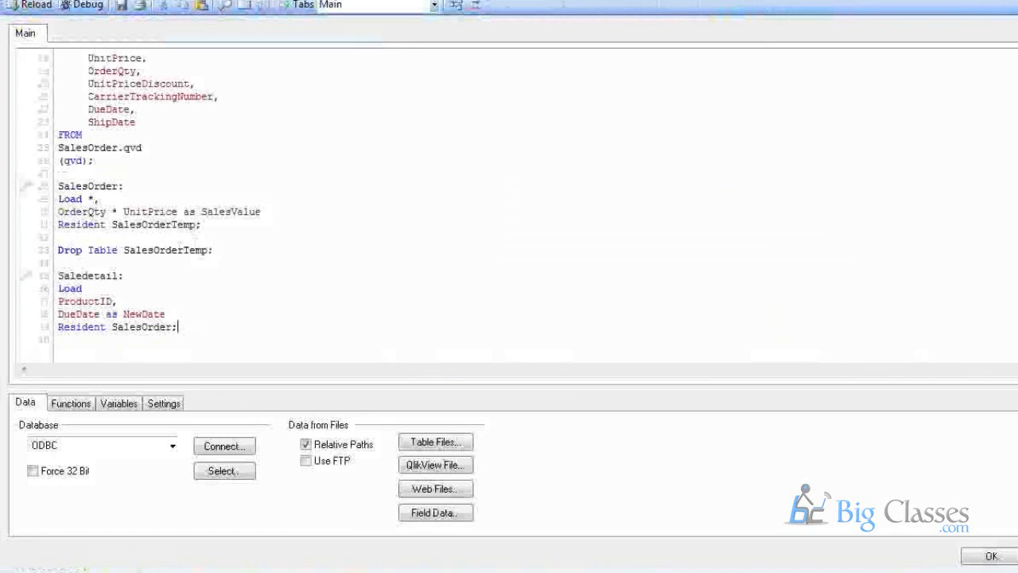
Apply the fix, reload with Ctrl+R, and arrange the SalesOrder table in Table Viewer.
click(991, 556)
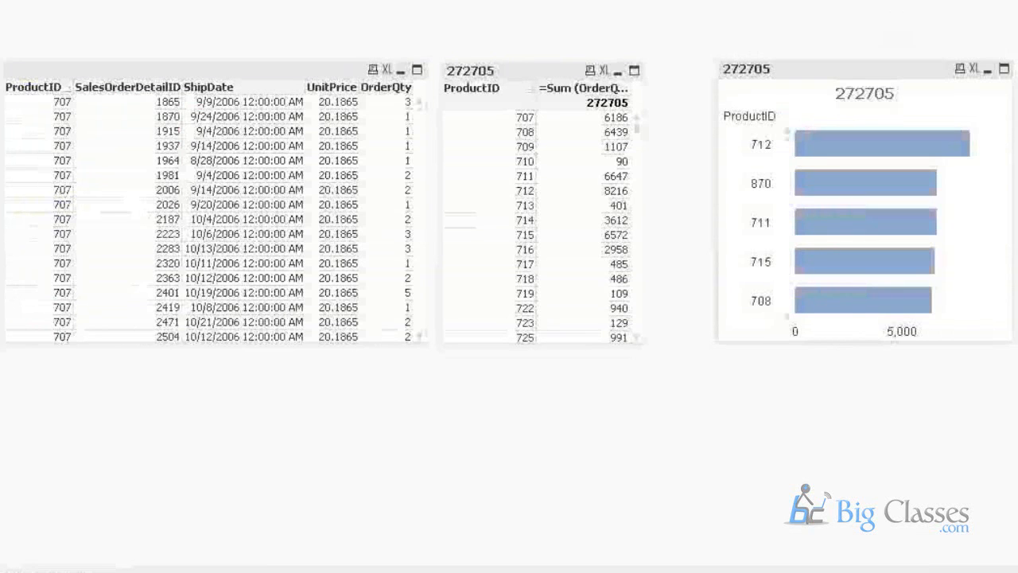
key(ctrl+t)
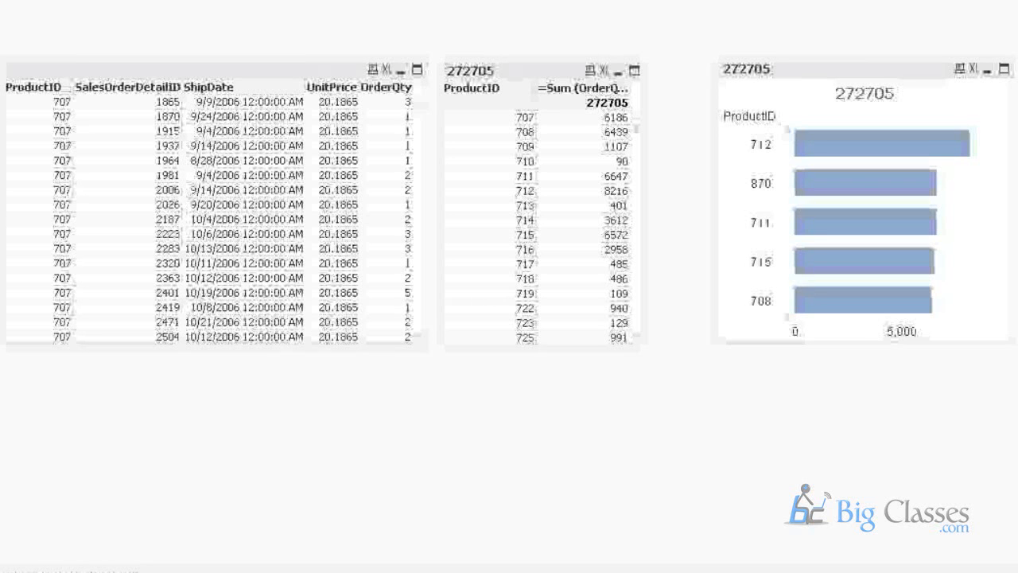
key(ctrl+r)
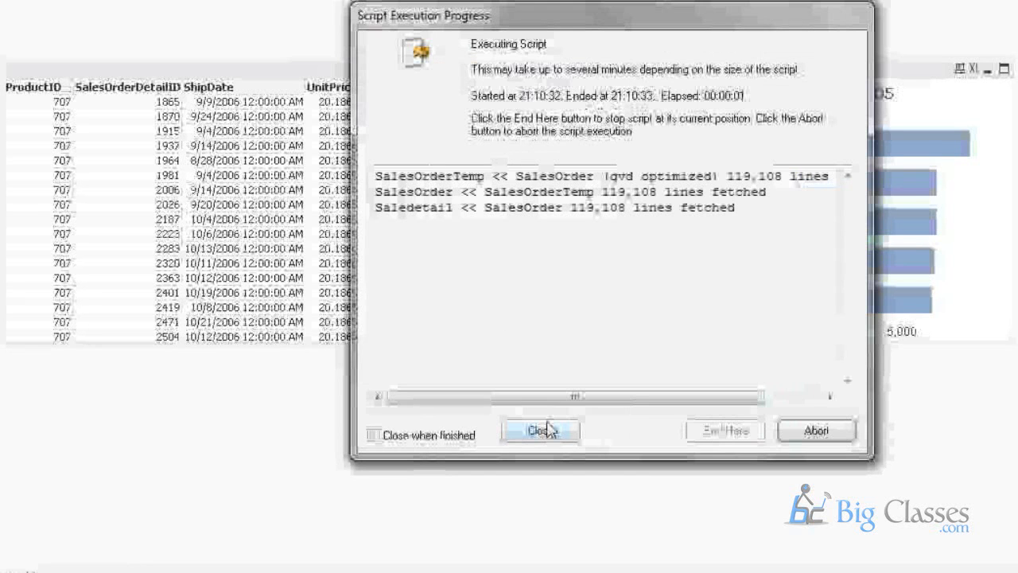
click(548, 425)
key(ctrl+t)
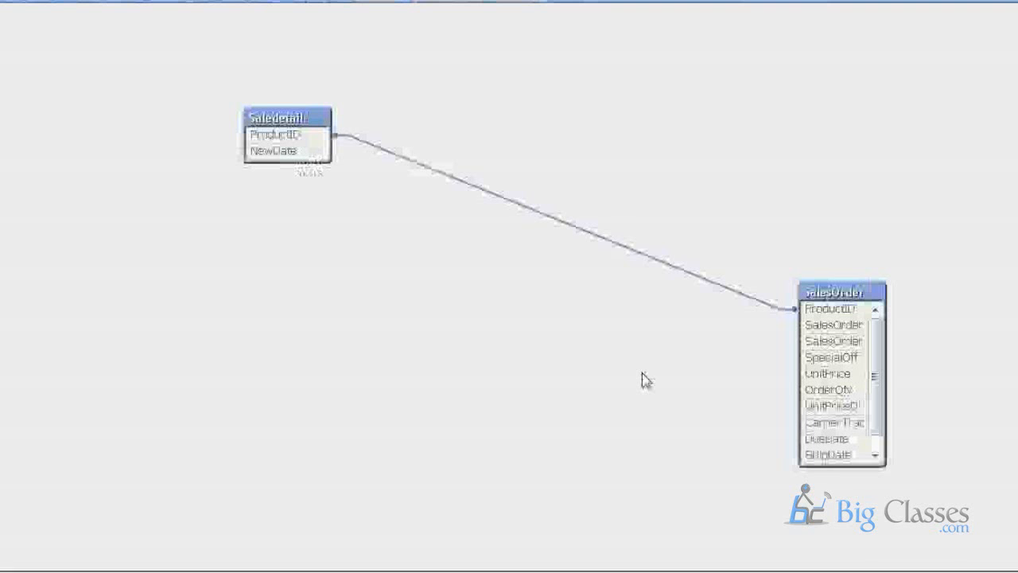
drag(815, 292, 539, 67)
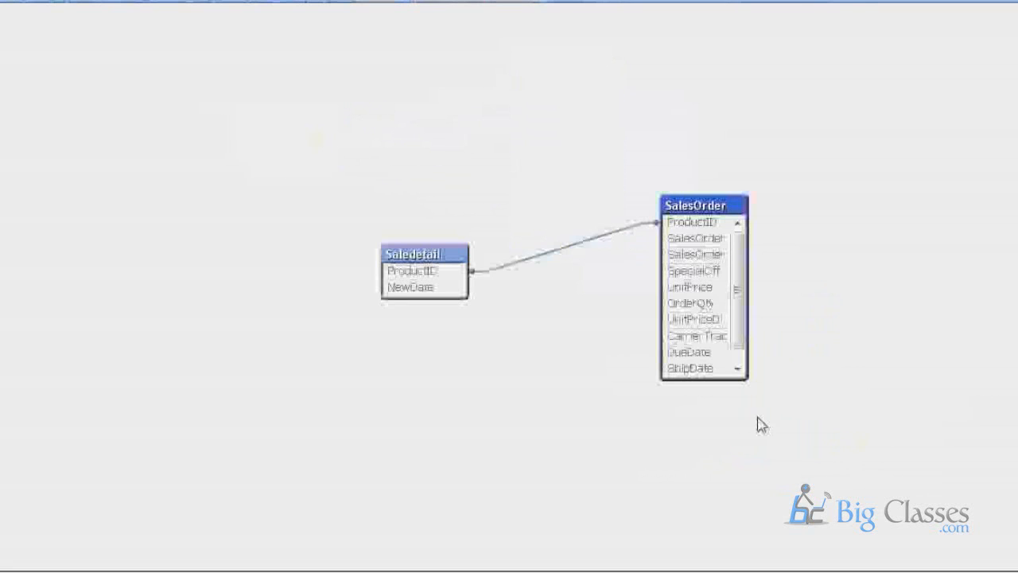
drag(694, 380, 692, 394)
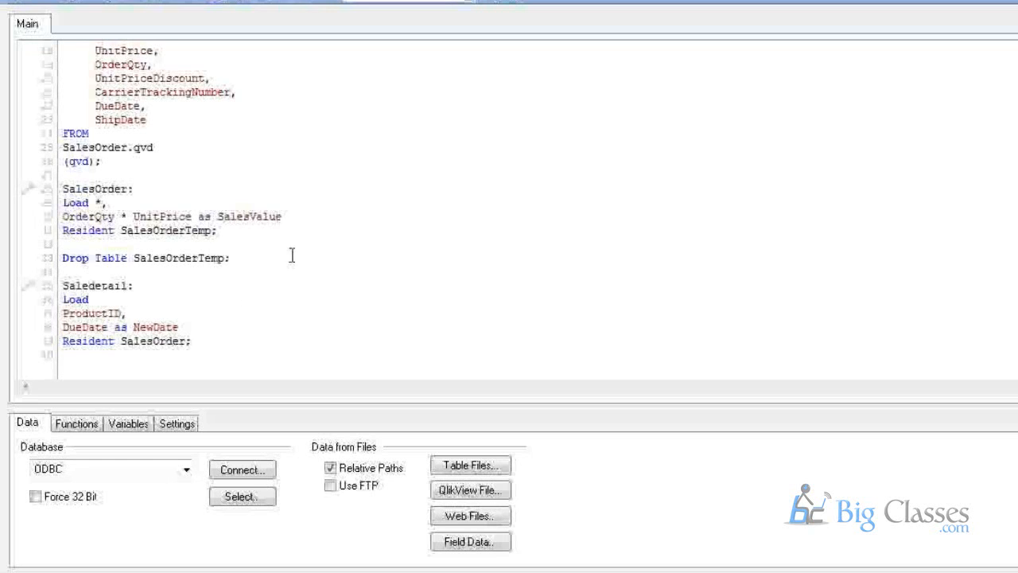
Insert blank lines after the SET DayNames line, then review the rest of the script.
scroll(212, 193, up, 6)
click(376, 196)
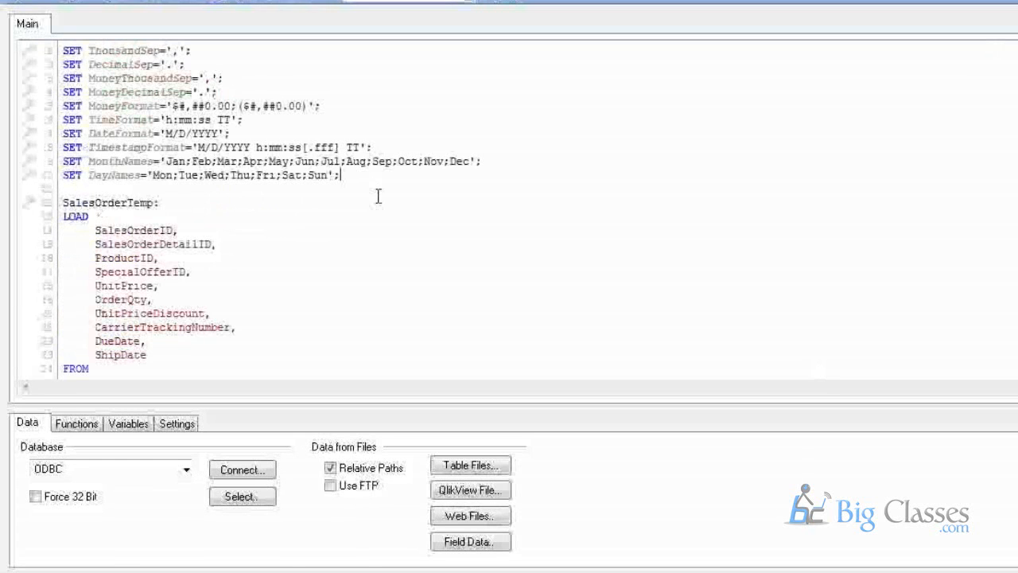
key(Return)
key(Return)
key(Return)
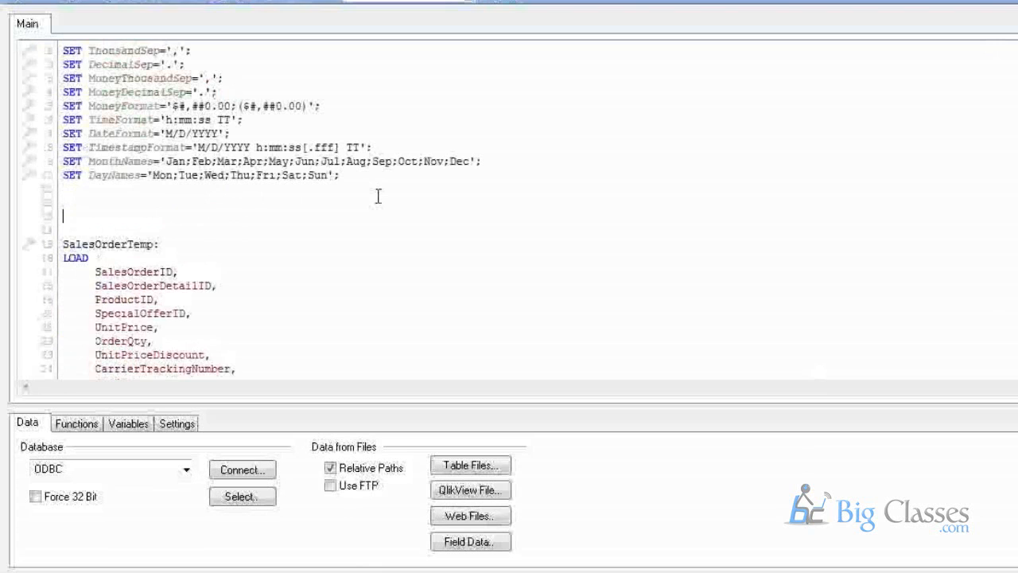
key(Return)
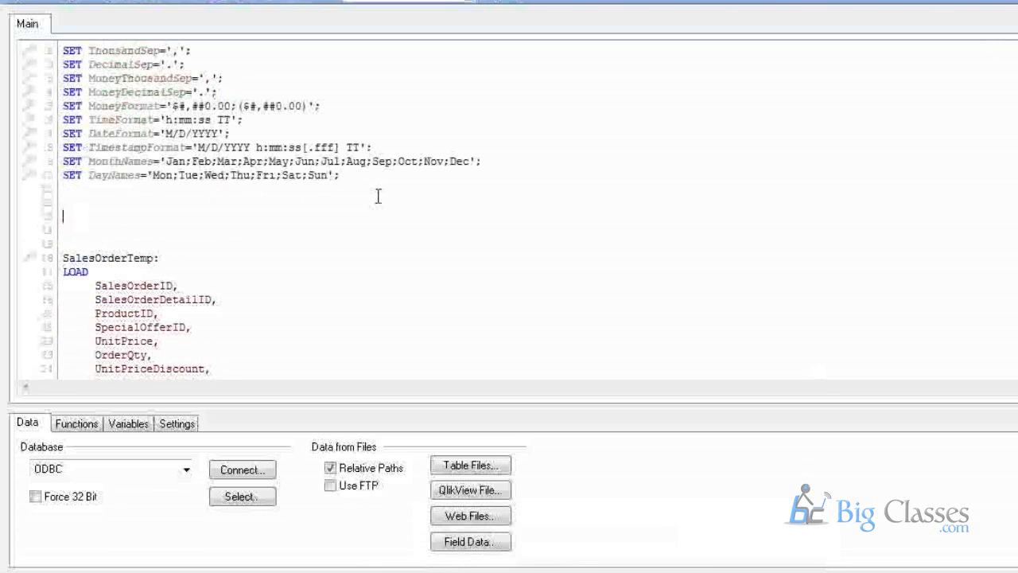
text(S)
key(BackSpace)
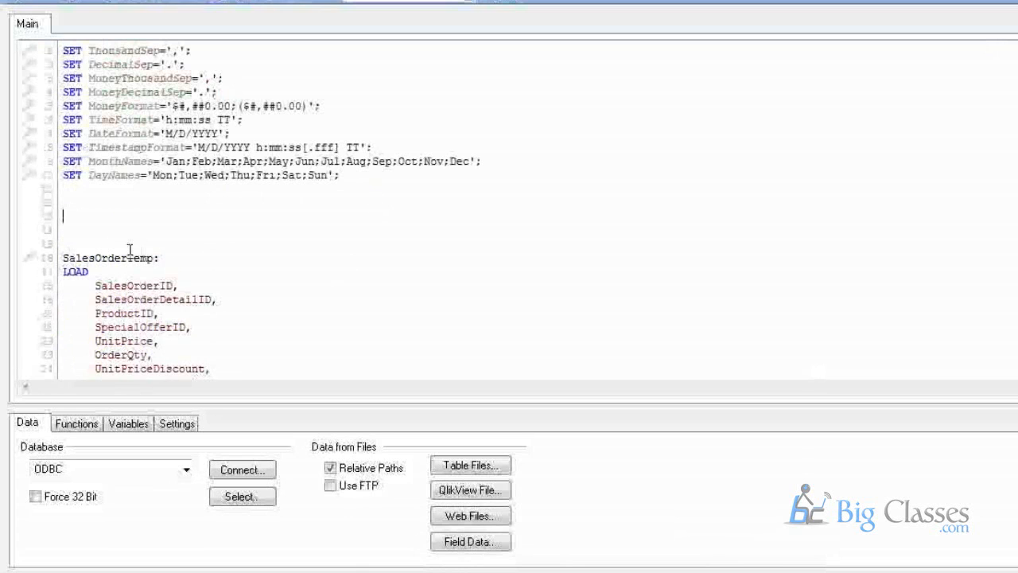
scroll(130, 250, down, 1)
scroll(126, 251, down, 6)
drag(193, 340, 67, 177)
click(85, 164)
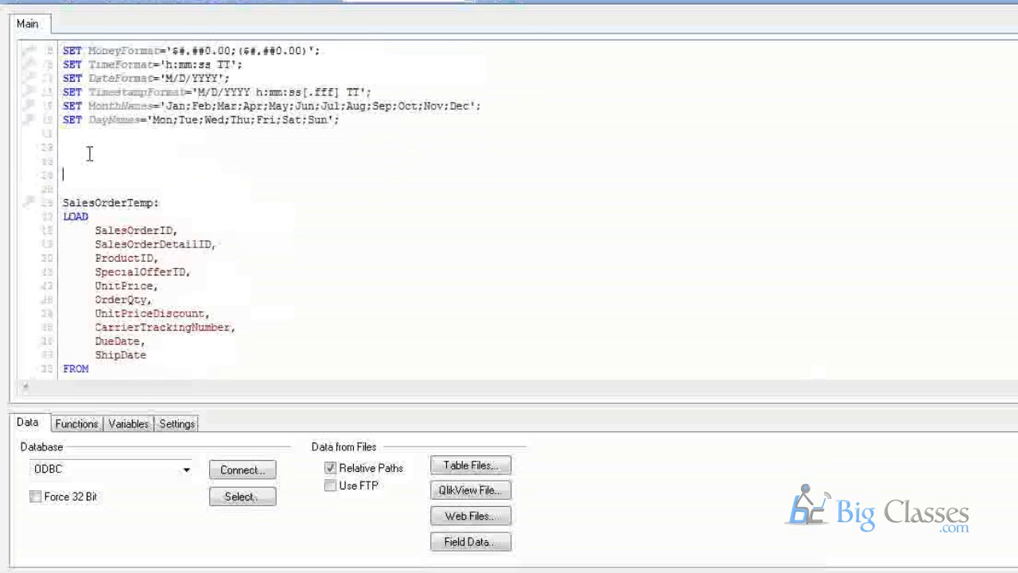
scroll(90, 154, down, 6)
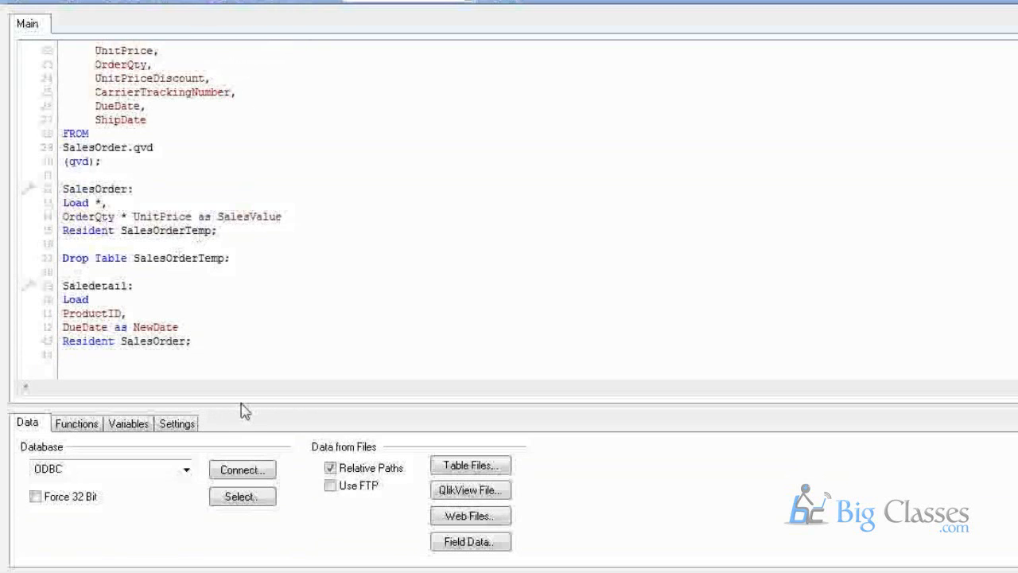
Look over the Drop Table line, then scroll back up to the SET format statements.
scroll(245, 411, up, 1)
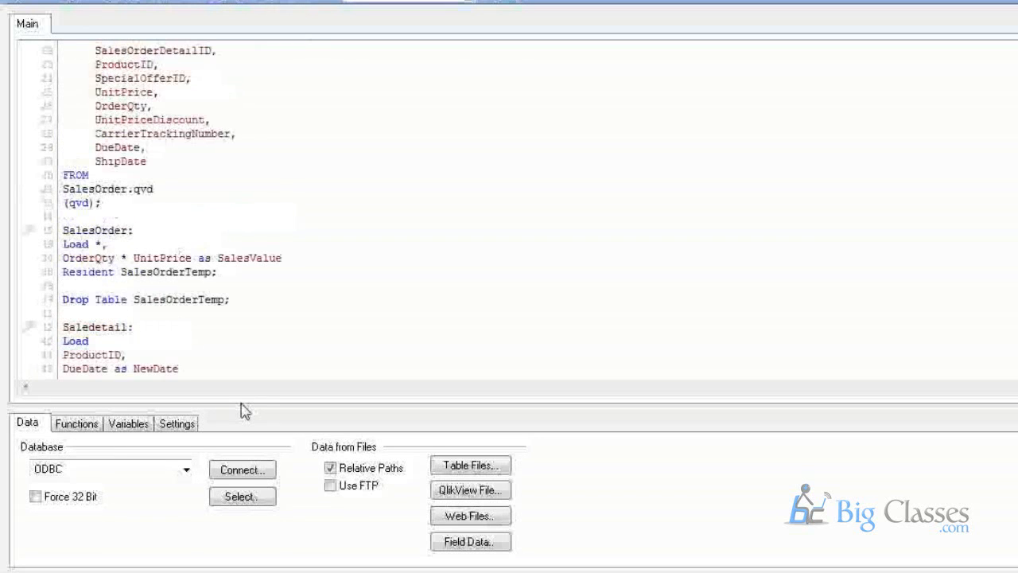
scroll(244, 410, up, 1)
scroll(243, 409, down, 1)
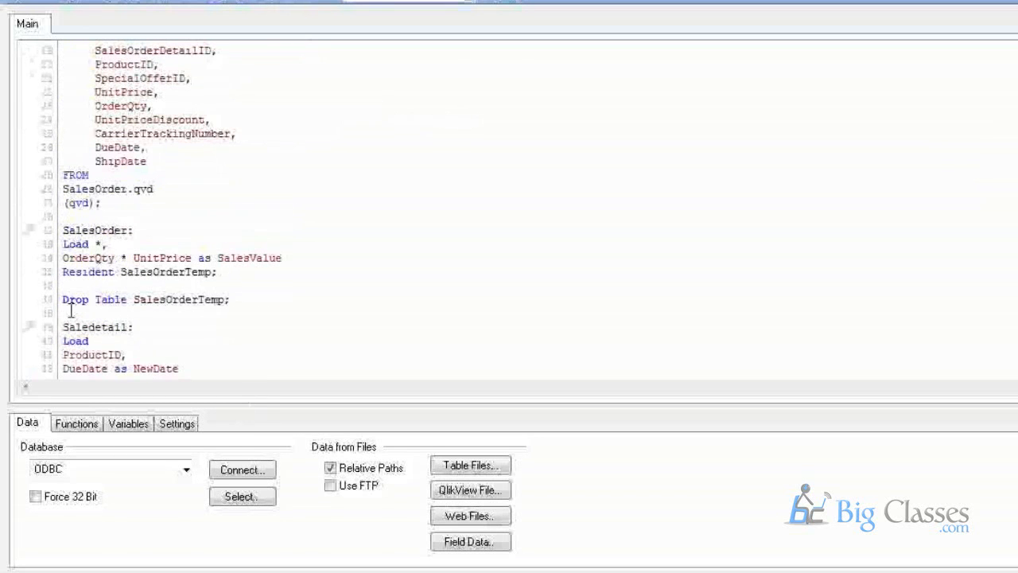
drag(60, 305, 258, 302)
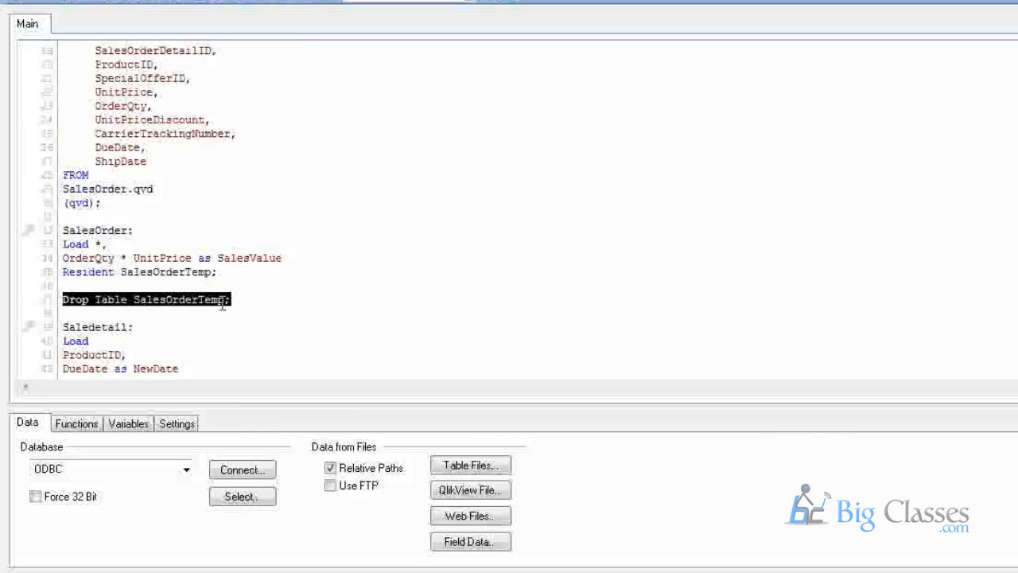
click(206, 284)
scroll(206, 284, up, 1)
scroll(206, 284, up, 5)
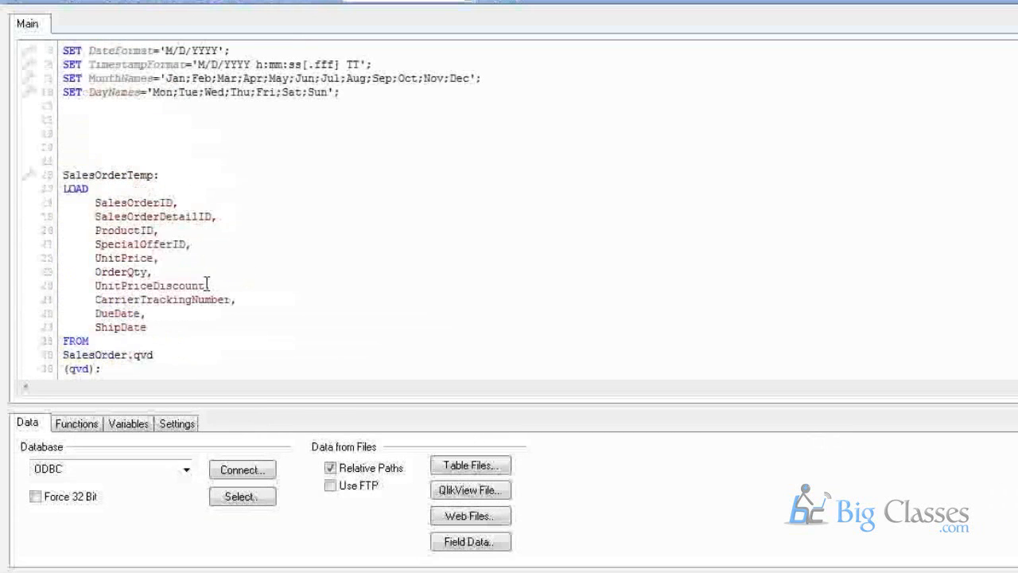
Type Set and Let lines and build the statement Set Value1 = 1 + 2;.
click(71, 206)
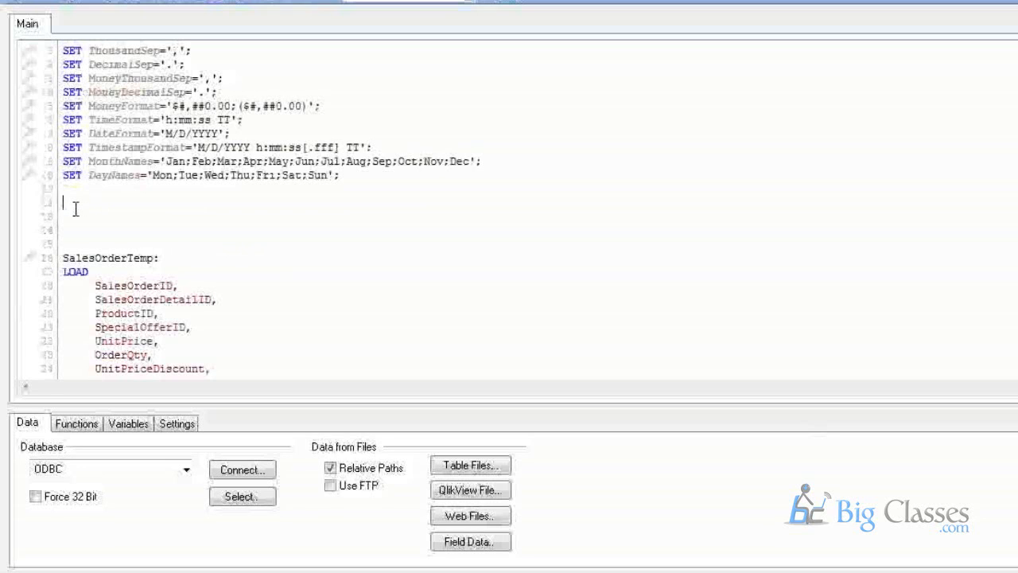
text(Set)
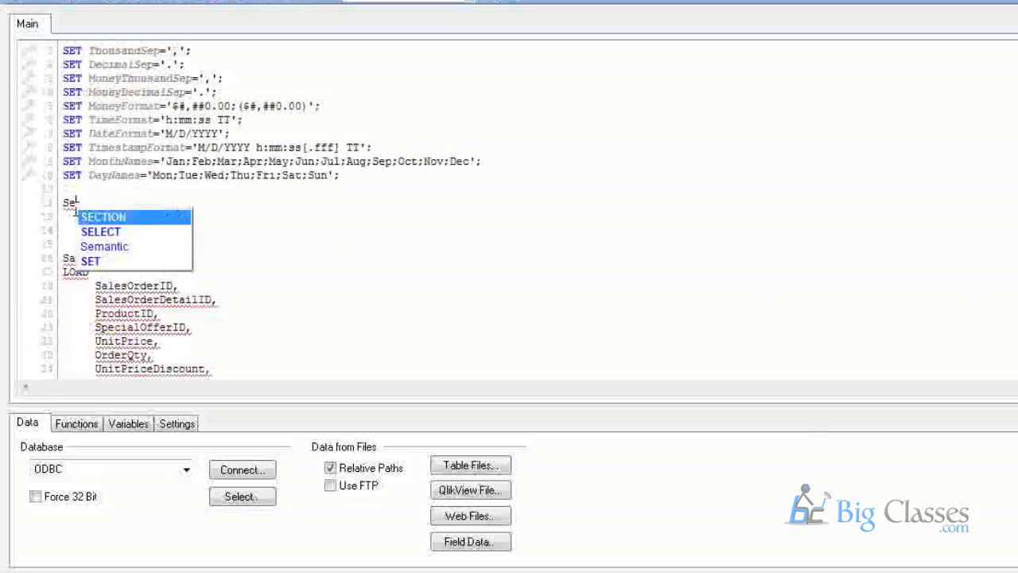
key(Return)
text(Ke)
key(BackSpace)
key(BackSpace)
text(Let)
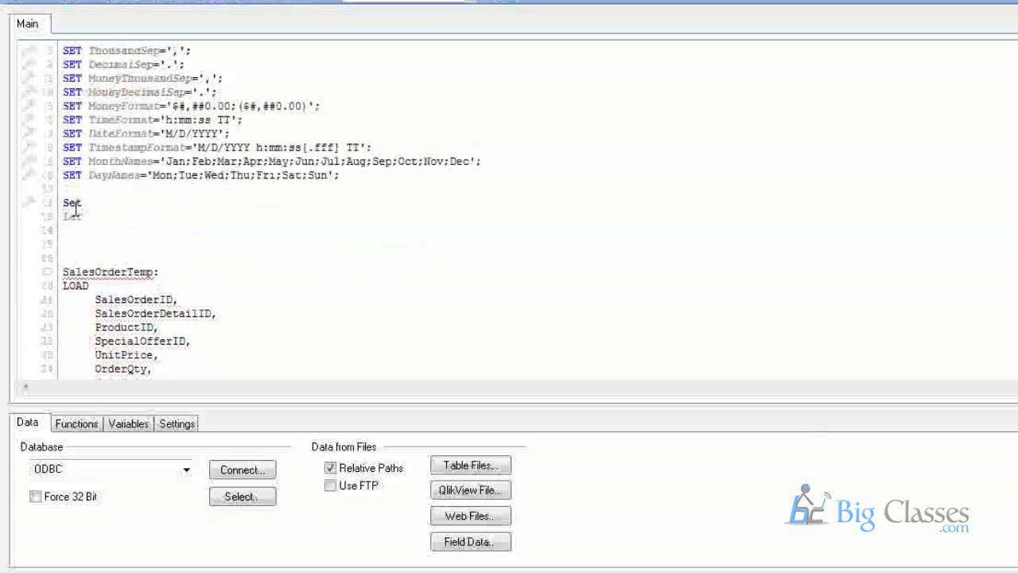
key(Return)
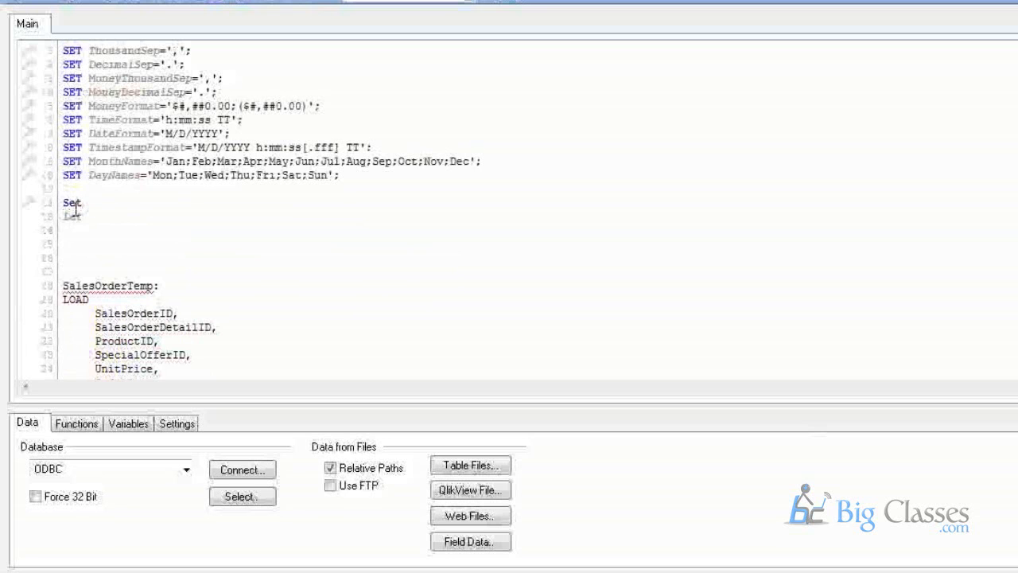
text(= )
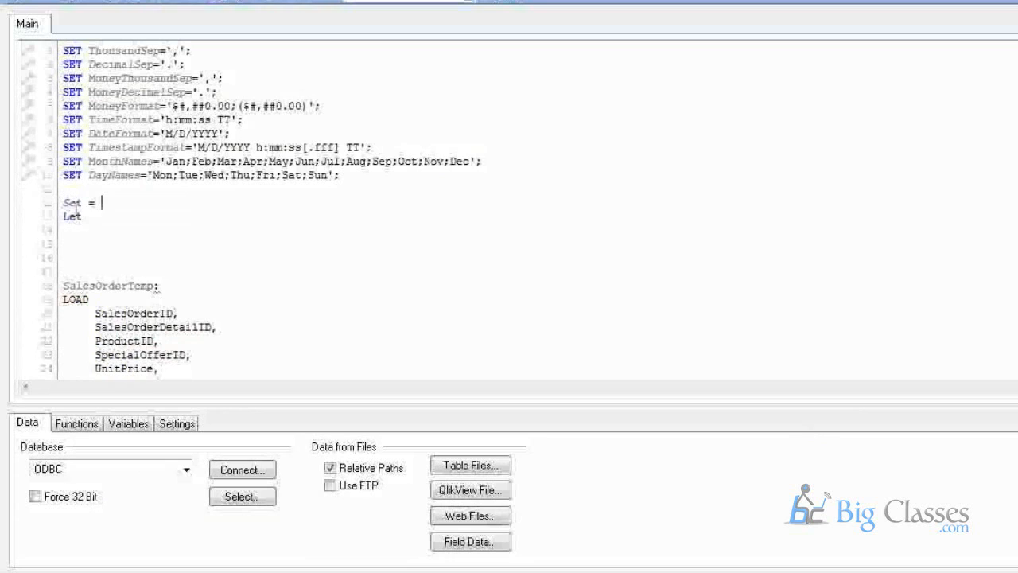
text(A)
key(Escape)
key(BackSpace)
text(1 + 2)
key(BackSpace)
text(2")
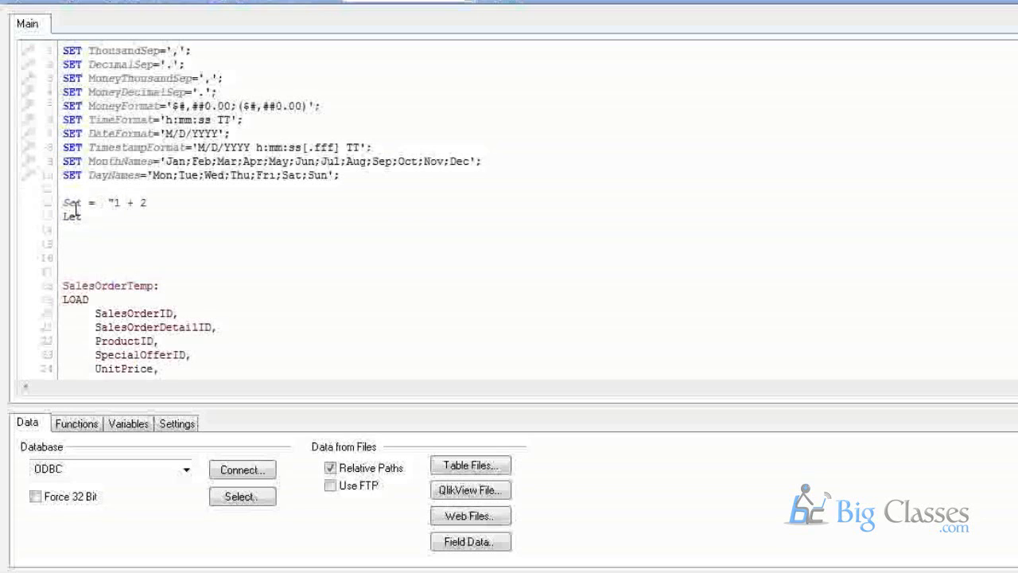
text(";)
key(Left)
key(Left)
key(Left)
key(Left)
key(Left)
key(Left)
key(Left)
key(Left)
key(Left)
key(Left)
key(Left)
key(Left)
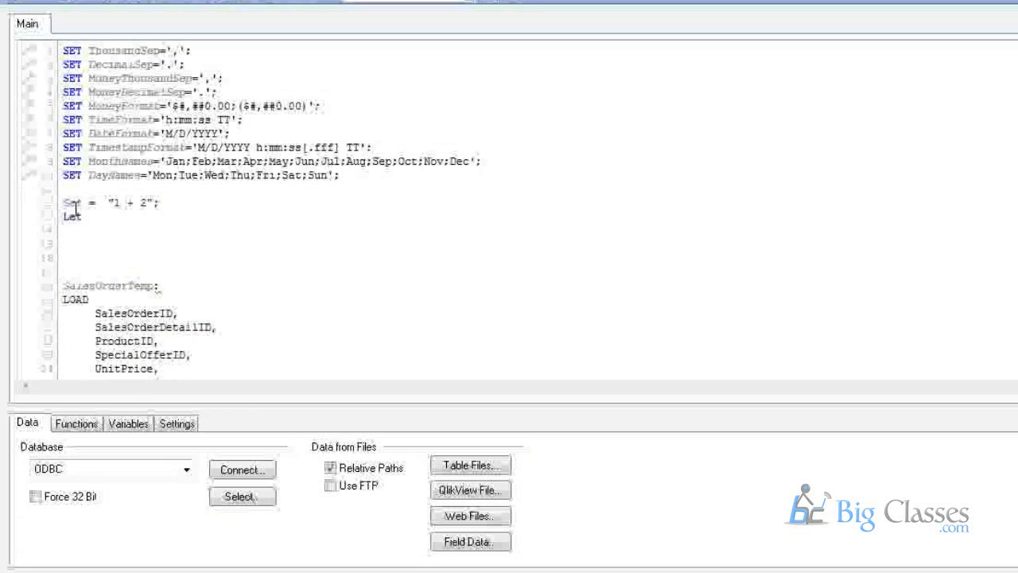
text(Value1)
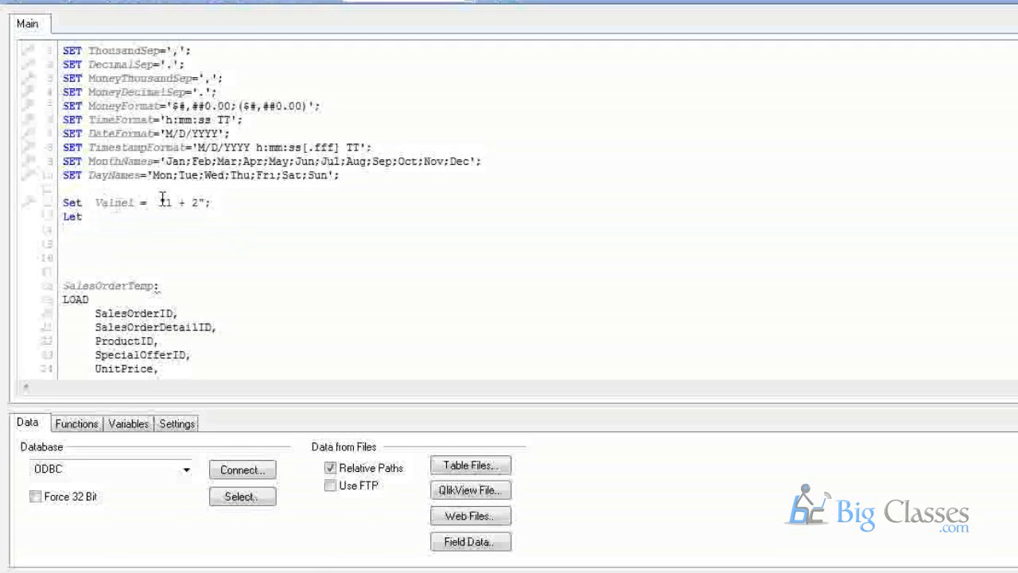
Remove the quotes around 1 + 2 and finish the line Let Valeu2 = 1+2;.
click(161, 202)
key(Delete)
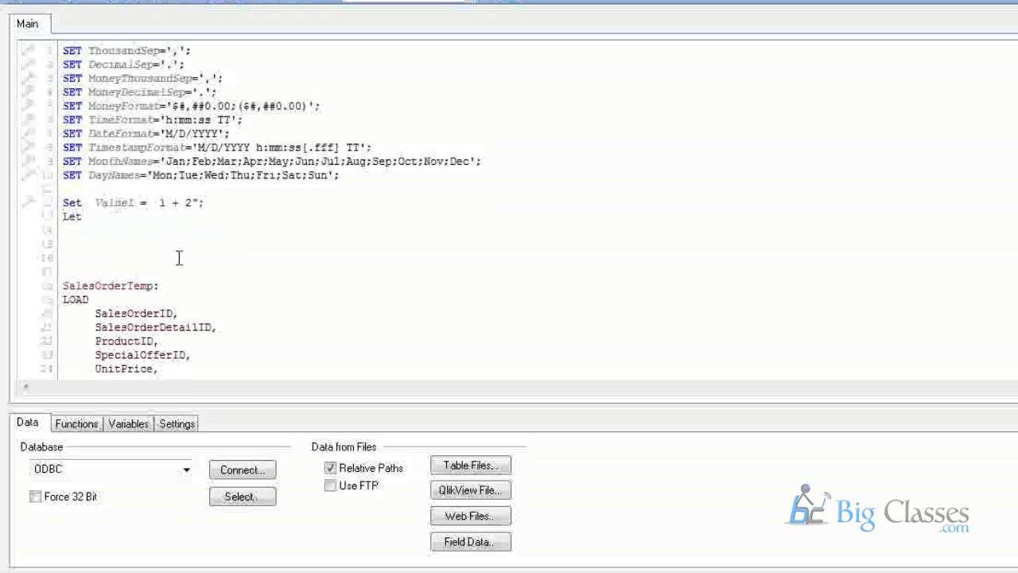
key(Delete)
key(Down)
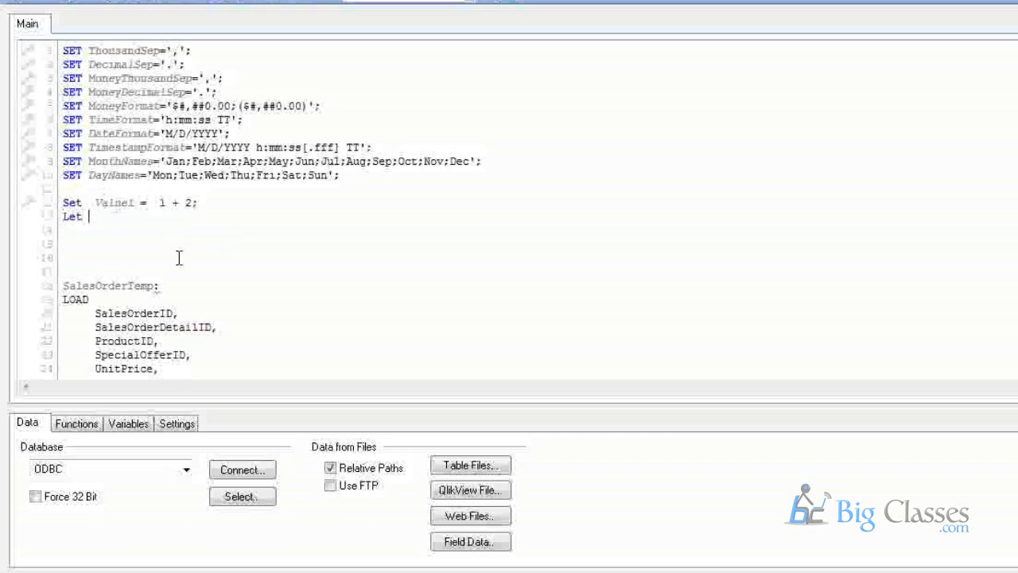
text(Valeu)
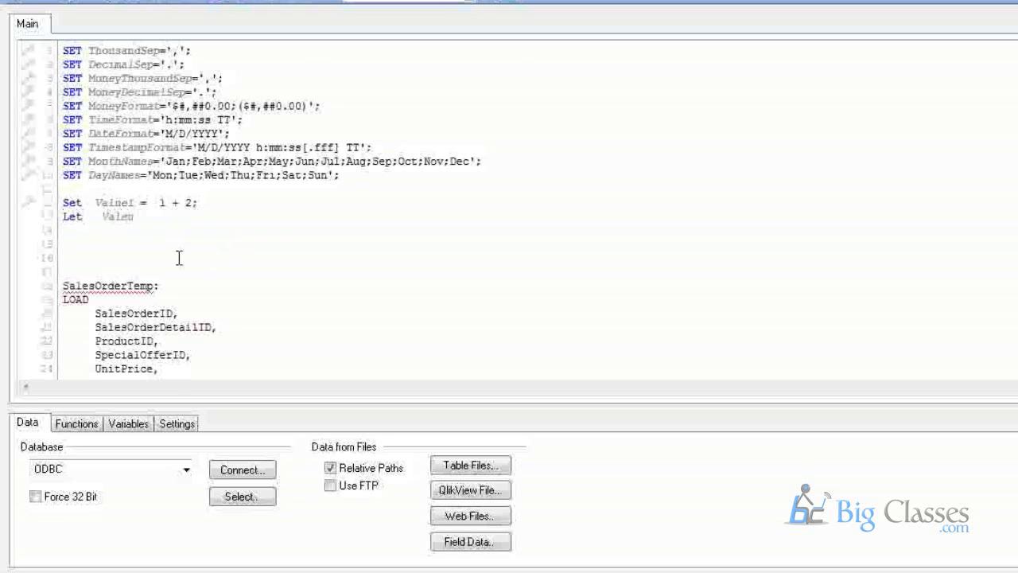
text(2 = 1+2)
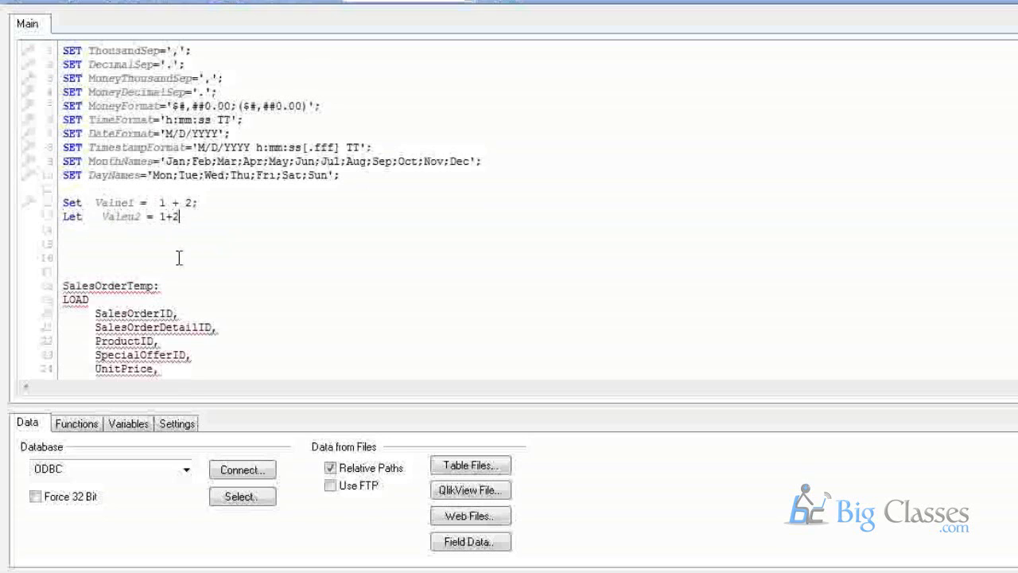
text(;)
key(Return)
key(Return)
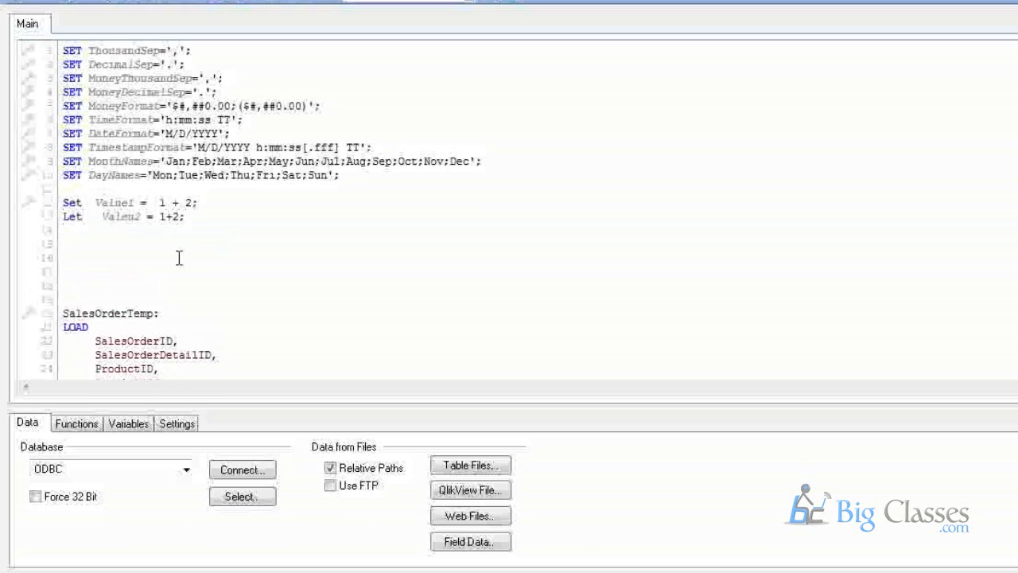
Insert a blank line above the Let statement and adjust spacing in 1 + 2.
click(100, 202)
click(68, 218)
key(Return)
key(Return)
click(166, 246)
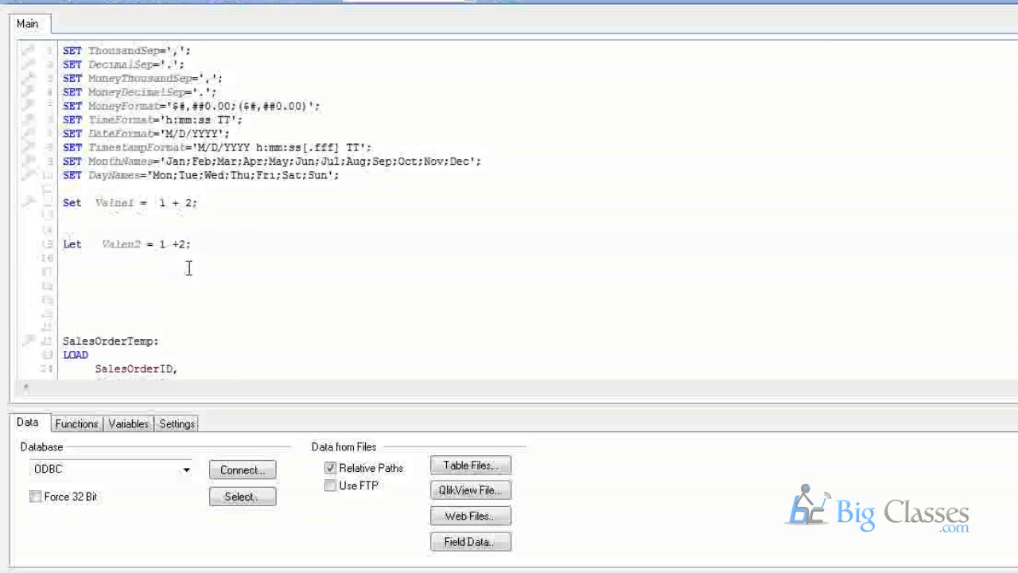
click(181, 245)
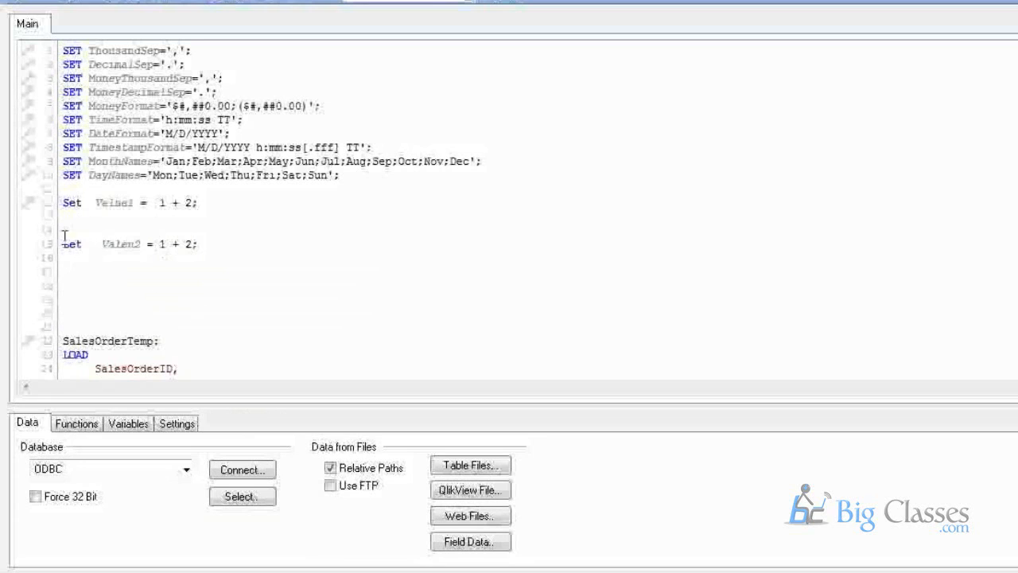
drag(96, 203, 140, 202)
drag(101, 243, 141, 243)
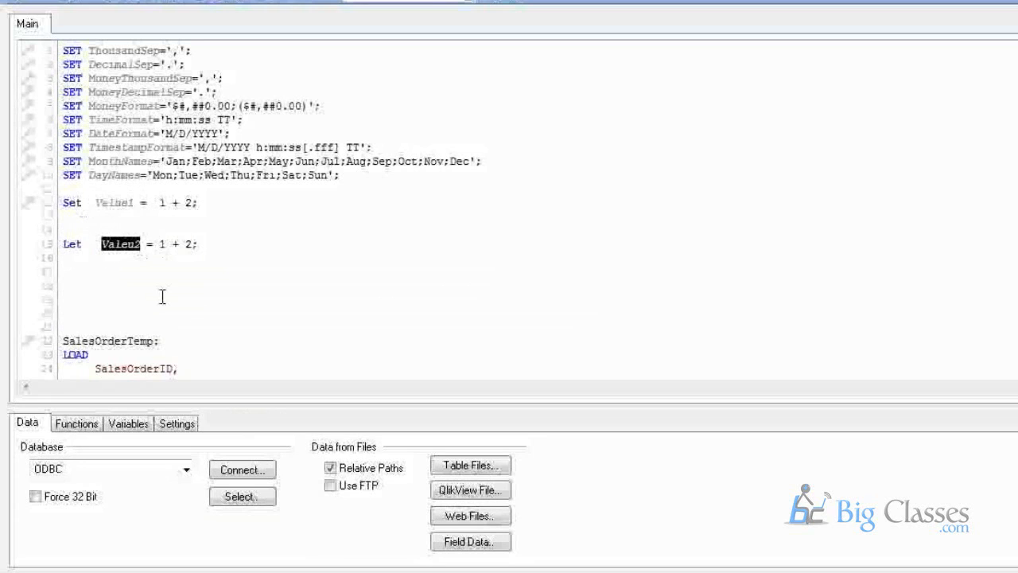
click(135, 300)
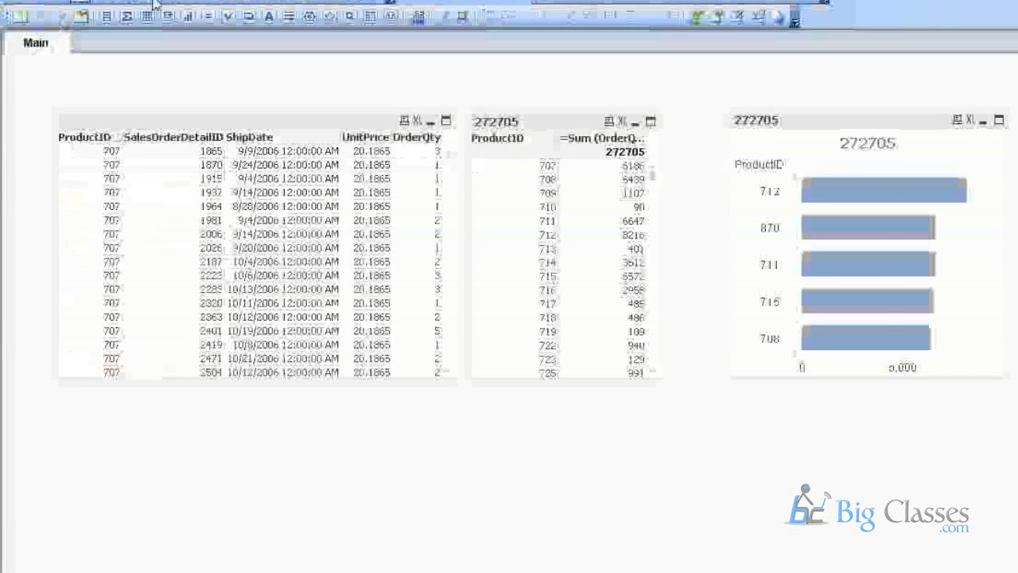
Reload, then check Value1 (text 1 + 2) and Valeu2 (3) in Variable Overview.
click(155, 4)
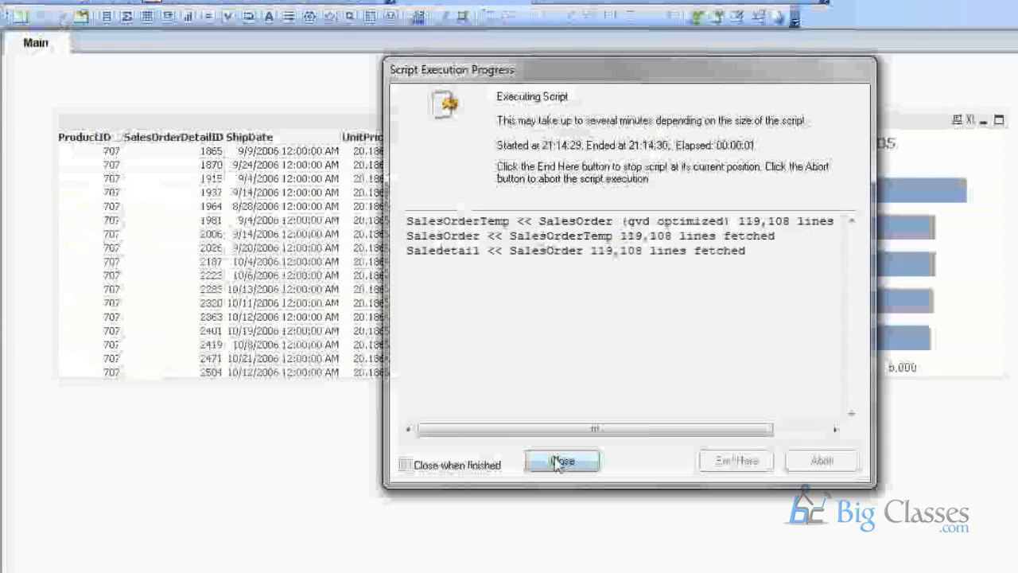
click(558, 463)
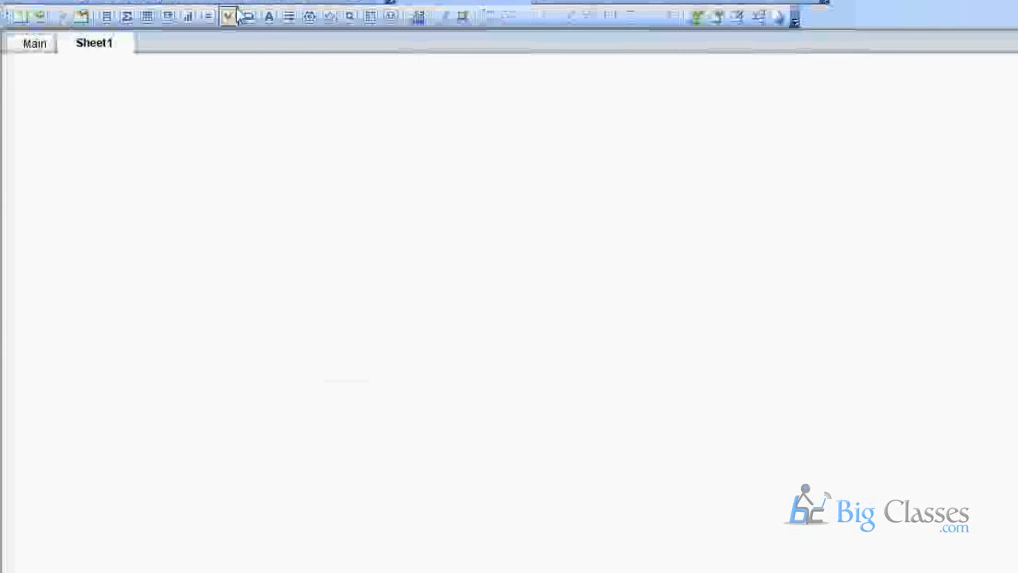
click(241, 1)
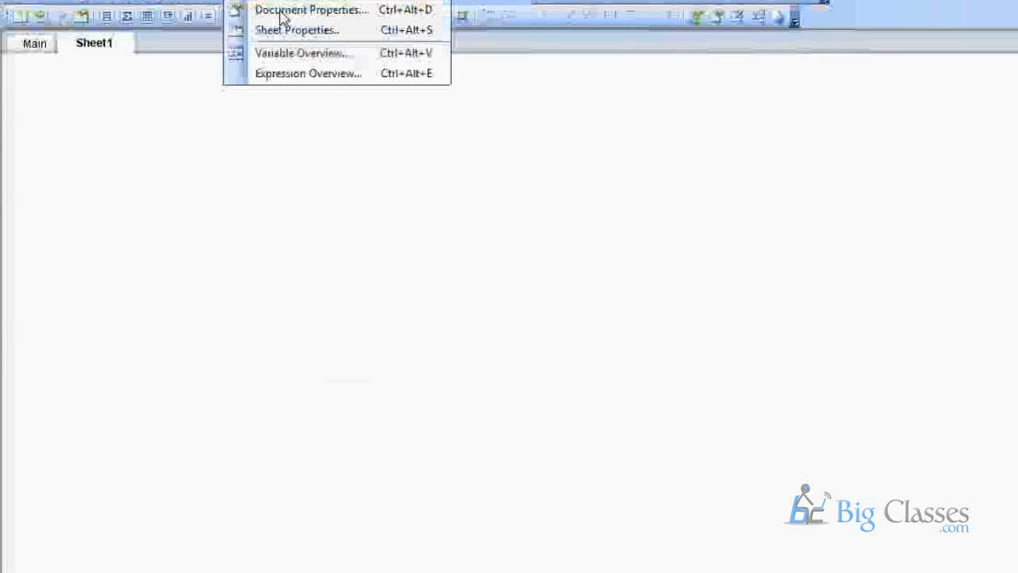
click(290, 52)
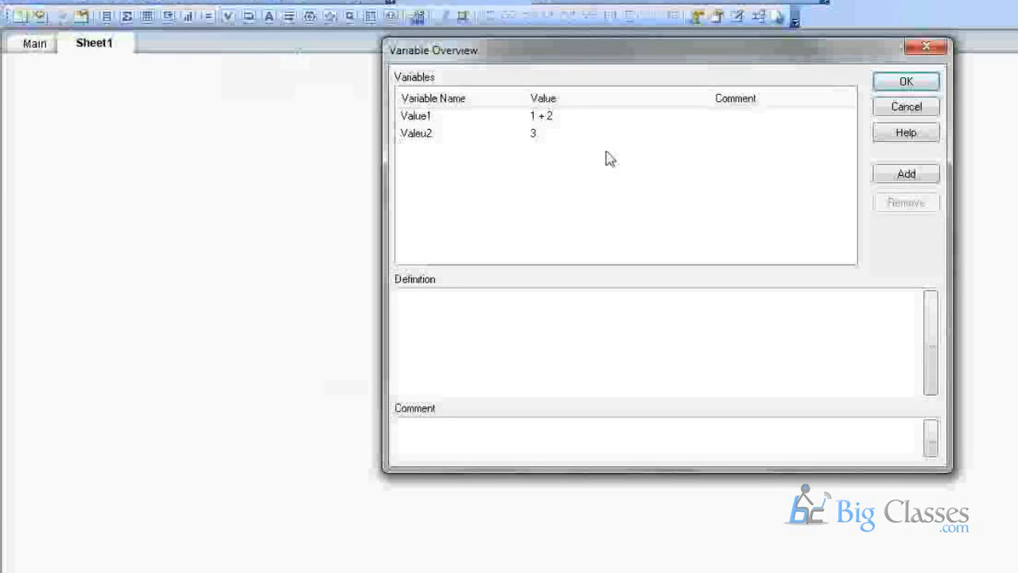
click(426, 119)
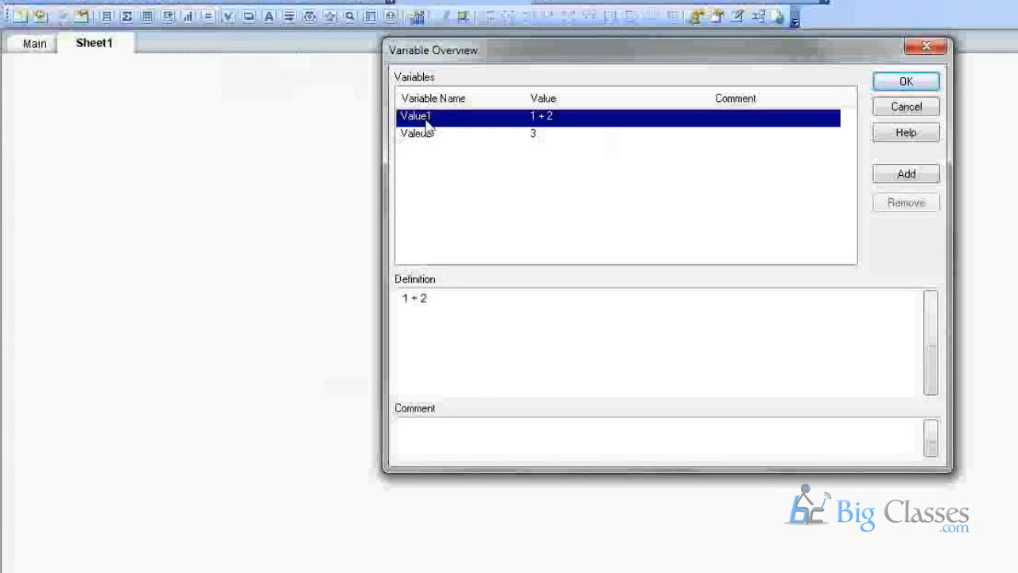
click(427, 140)
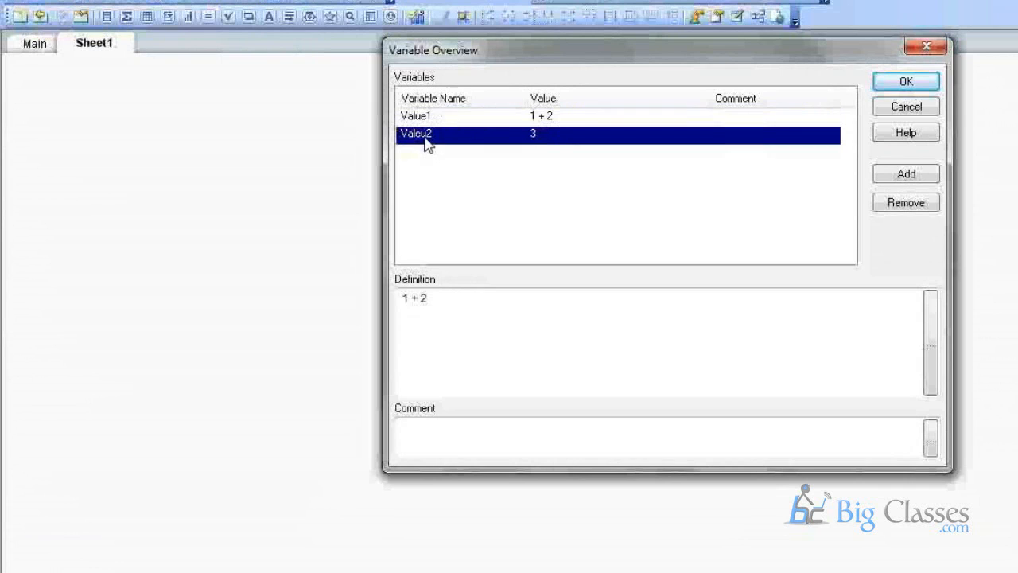
click(895, 109)
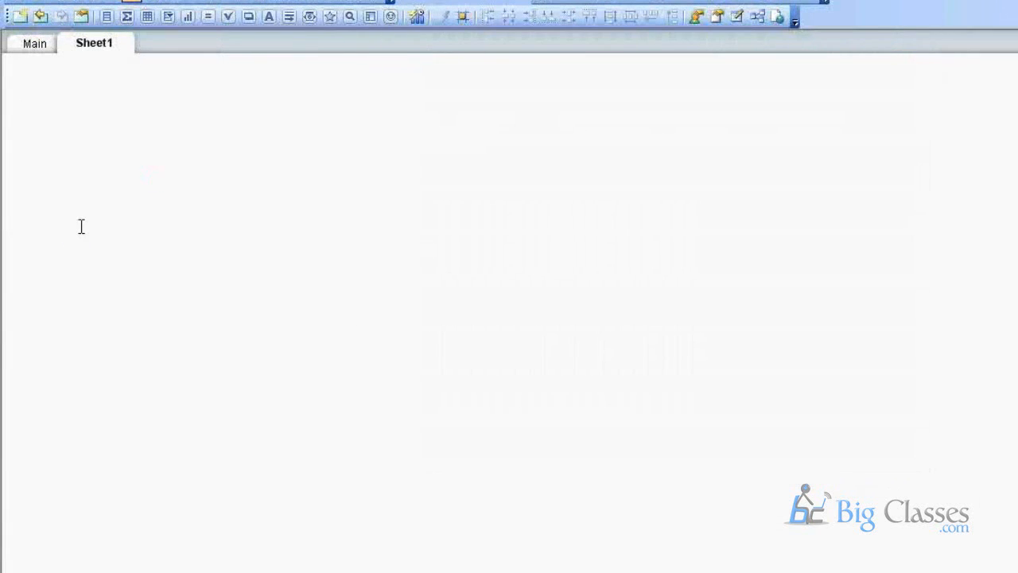
Reopen the load script and highlight the 1 + 2 expressions on the Let and Set lines.
key(ctrl+e)
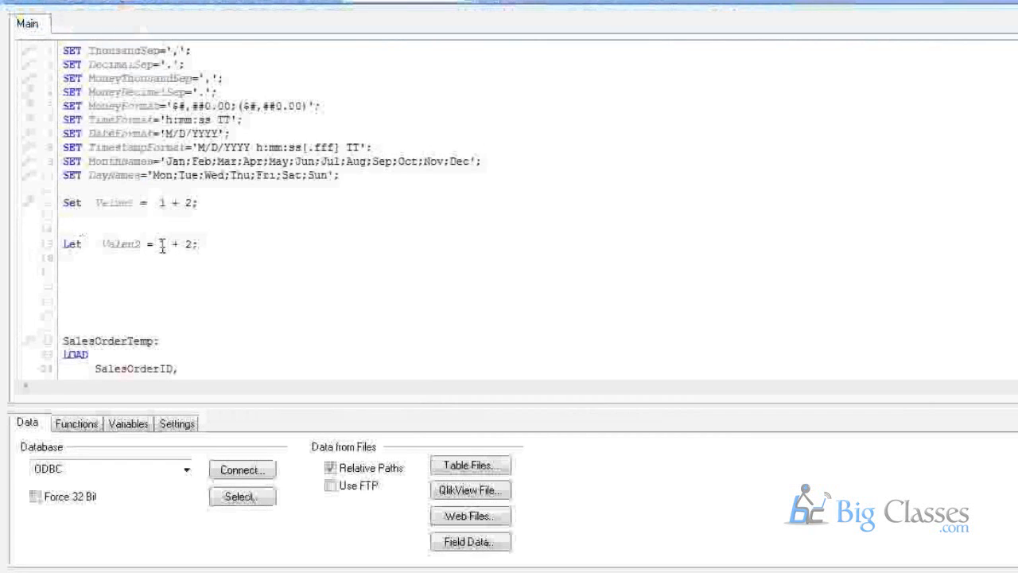
click(162, 246)
drag(162, 246, 194, 247)
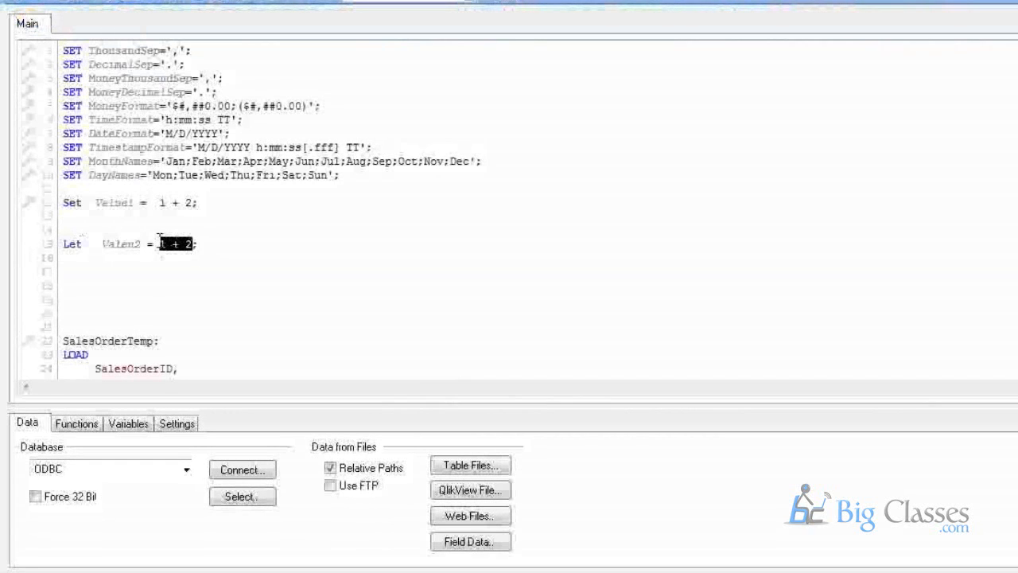
drag(160, 246, 188, 244)
drag(158, 203, 193, 205)
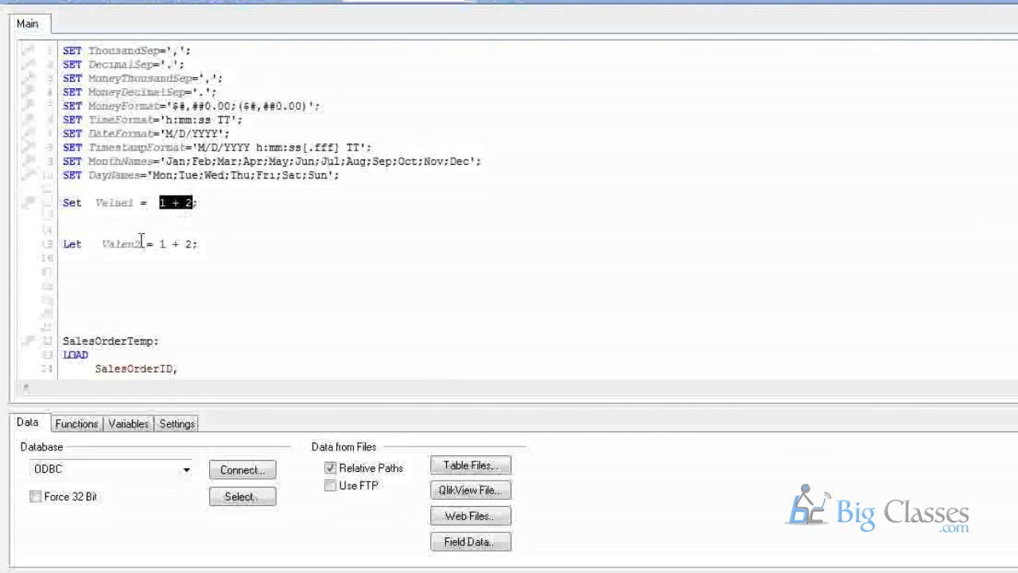
scroll(137, 237, down, 1)
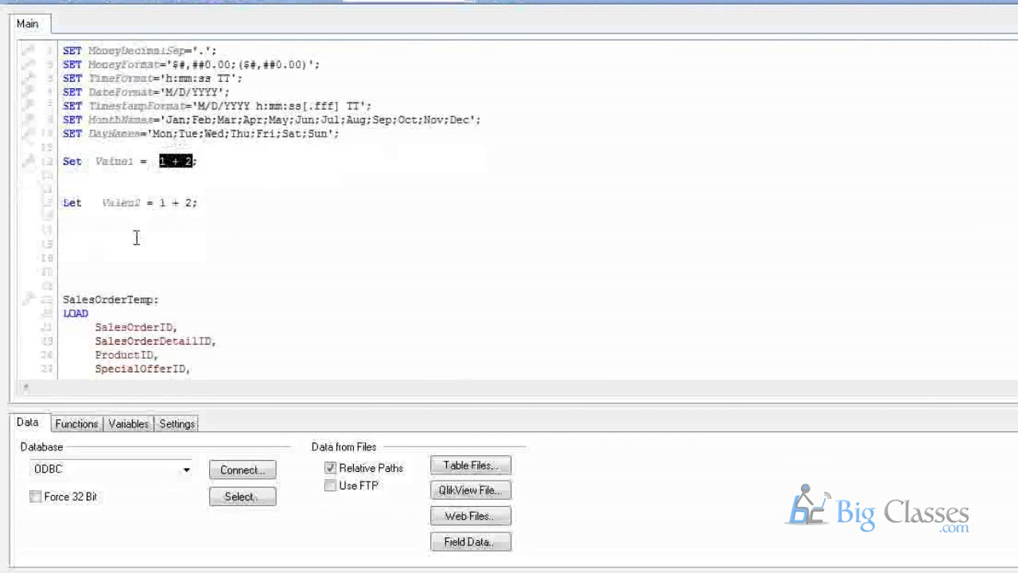
scroll(137, 237, down, 5)
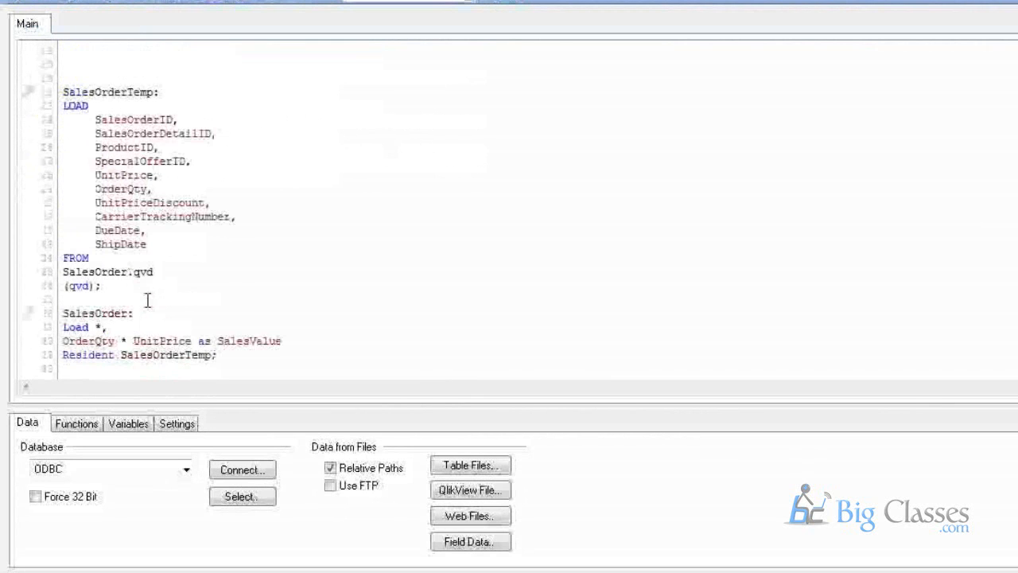
scroll(148, 300, up, 6)
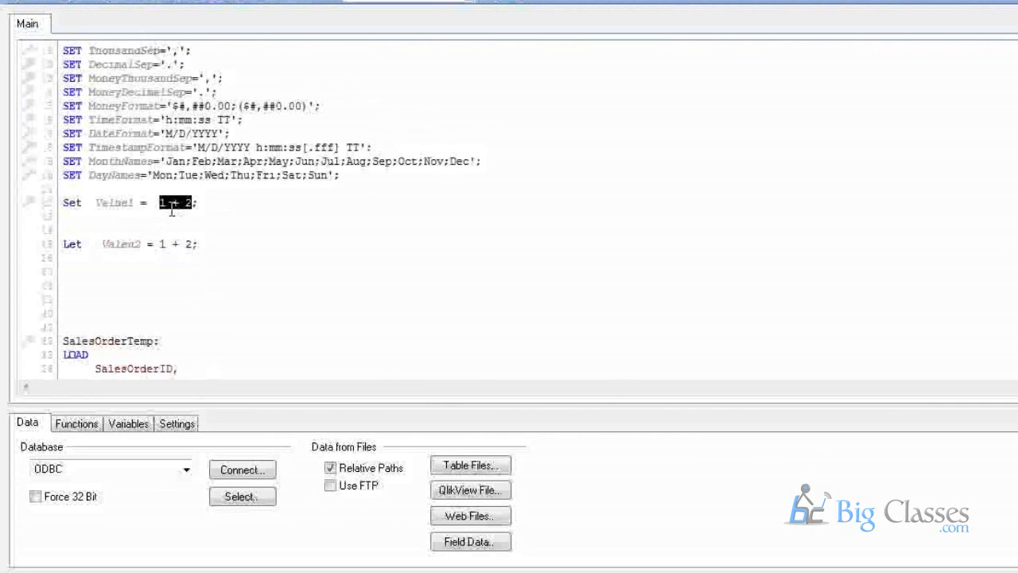
Highlight 1 + 2 on the Set Value1 line again and scroll through the SalesOrder LOAD block.
click(161, 203)
click(199, 218)
click(160, 203)
drag(160, 202, 195, 203)
click(159, 219)
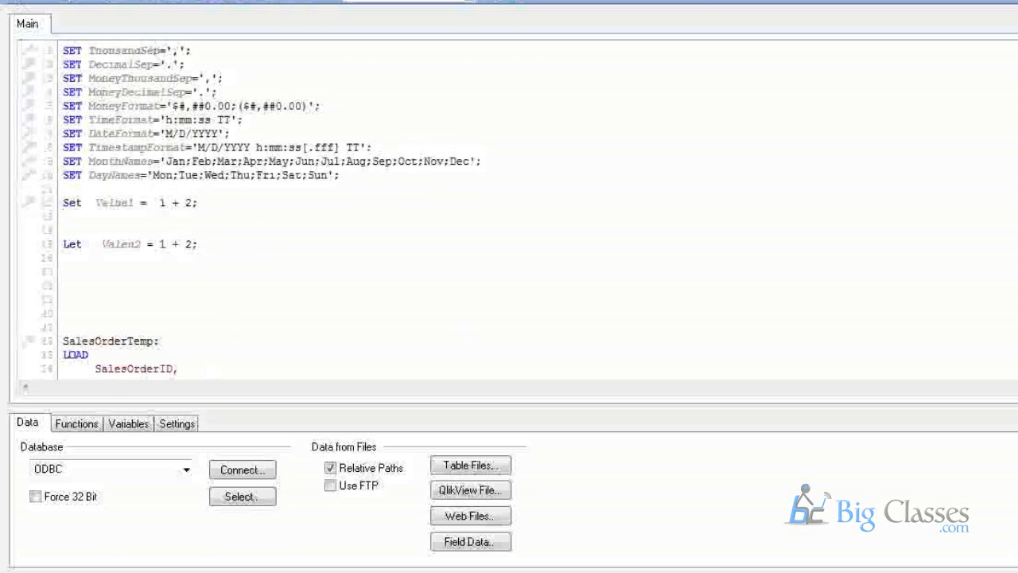
key(Escape)
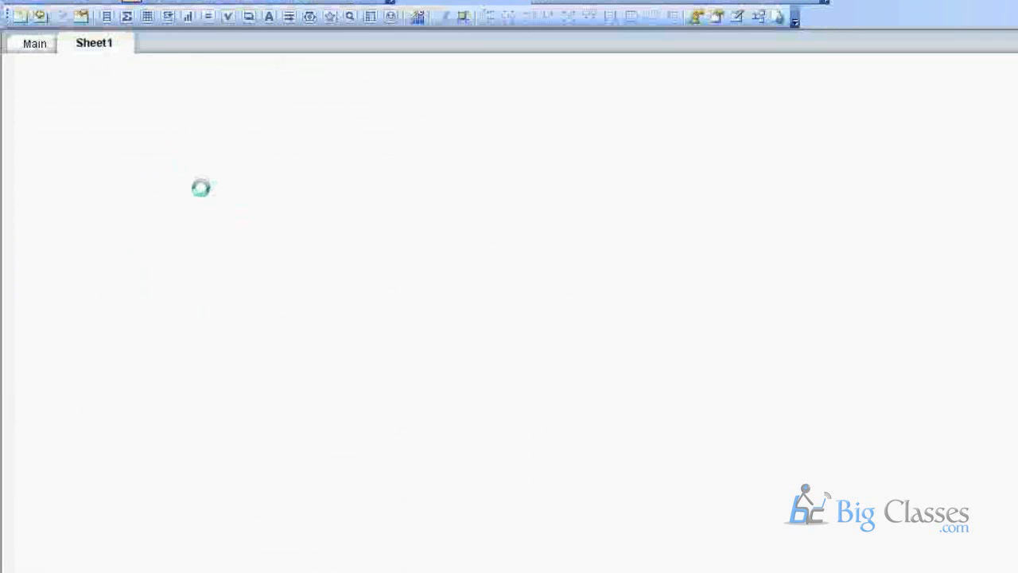
drag(160, 203, 196, 205)
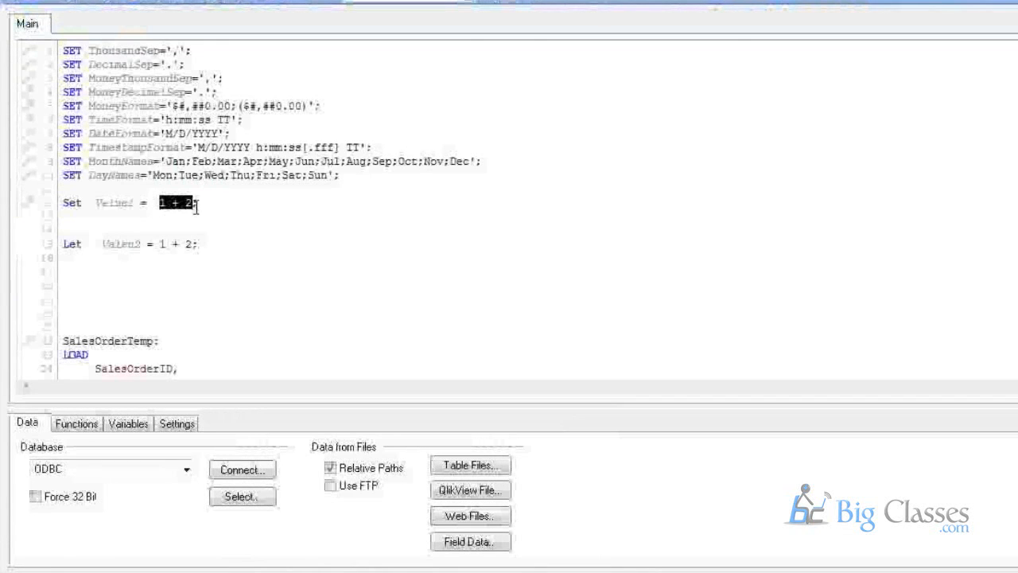
scroll(177, 291, down, 3)
scroll(177, 292, down, 4)
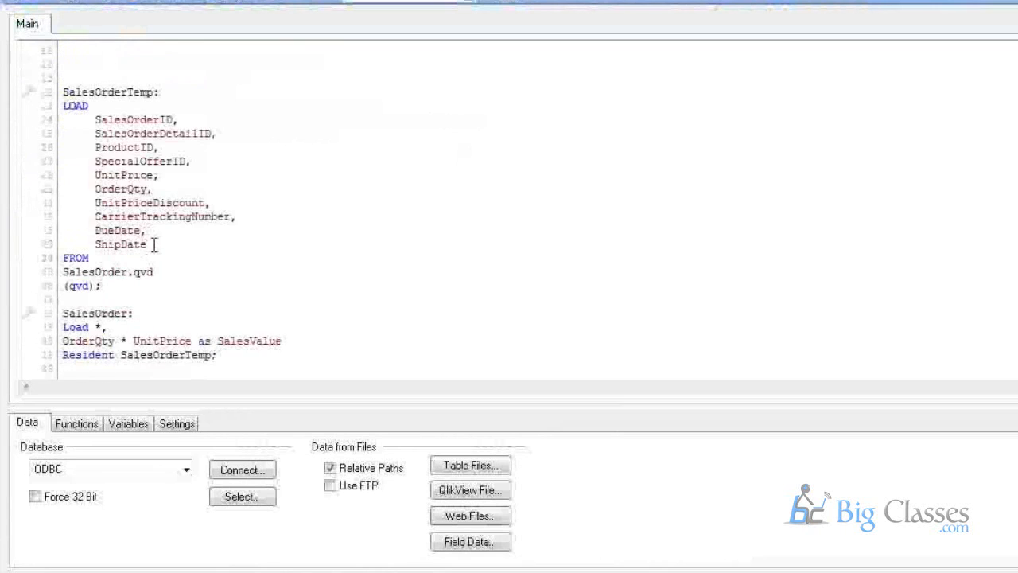
click(154, 244)
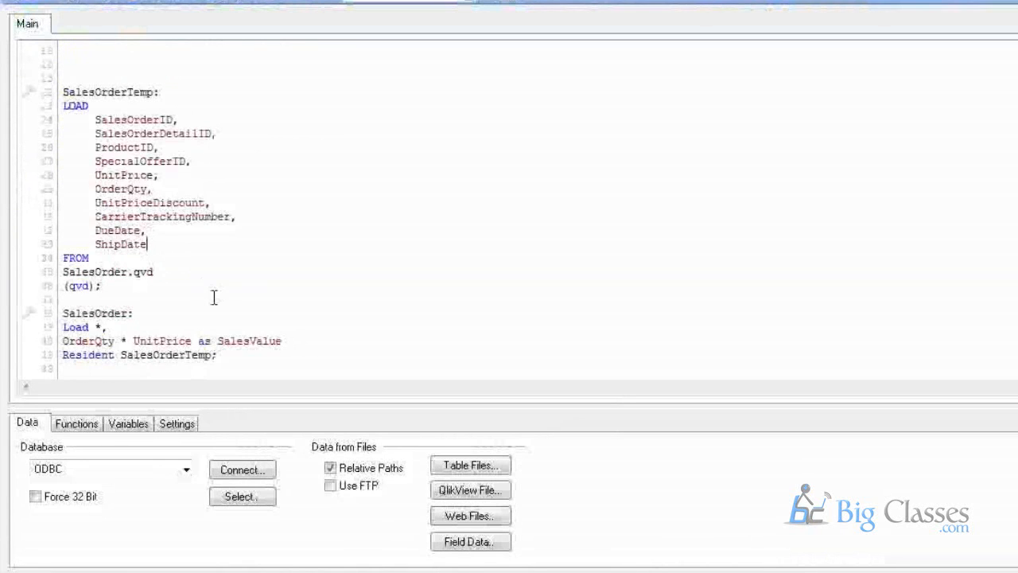
scroll(214, 298, up, 3)
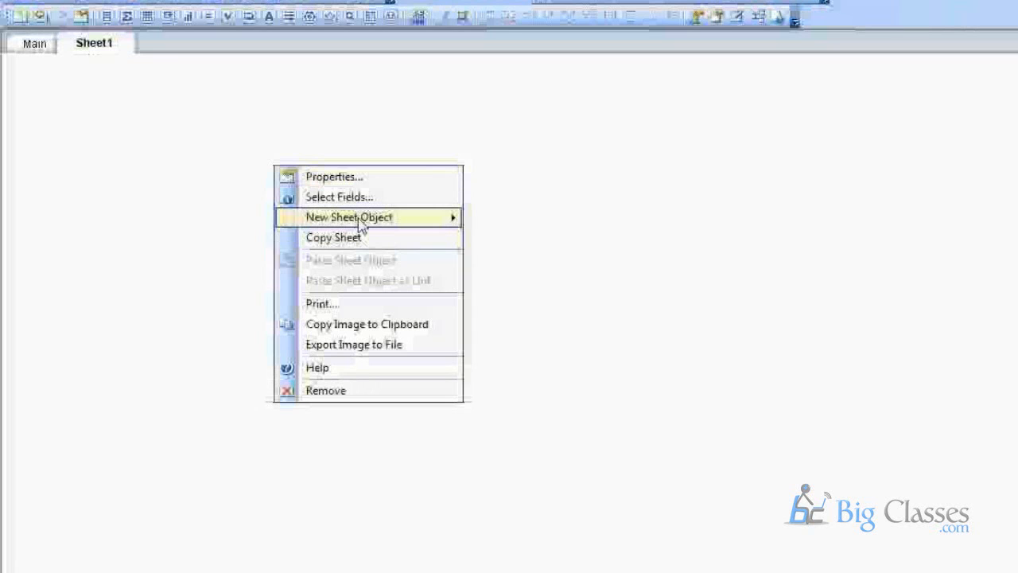
mouse_move(360, 225)
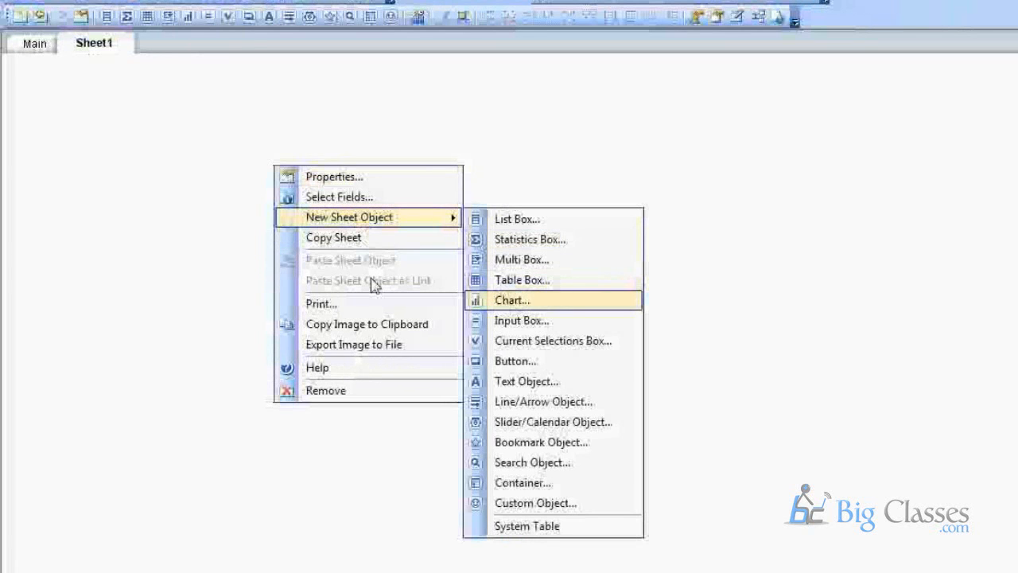
click(177, 182)
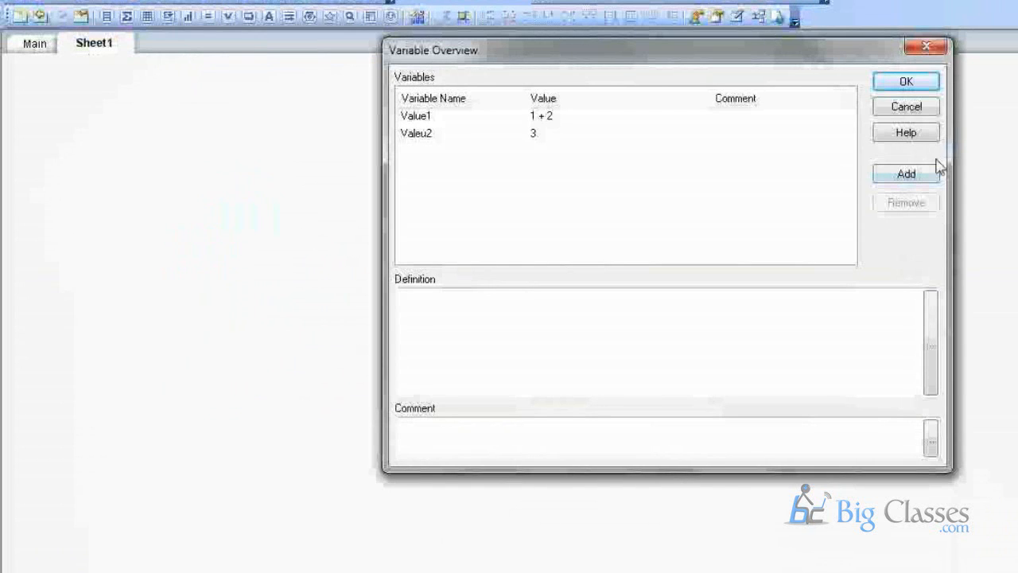
click(891, 111)
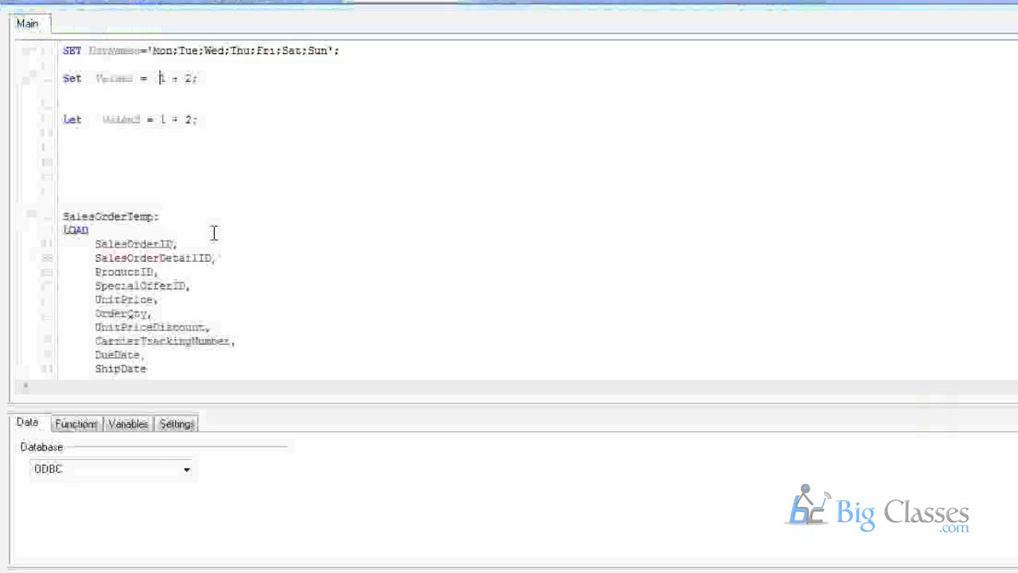
scroll(214, 230, up, 4)
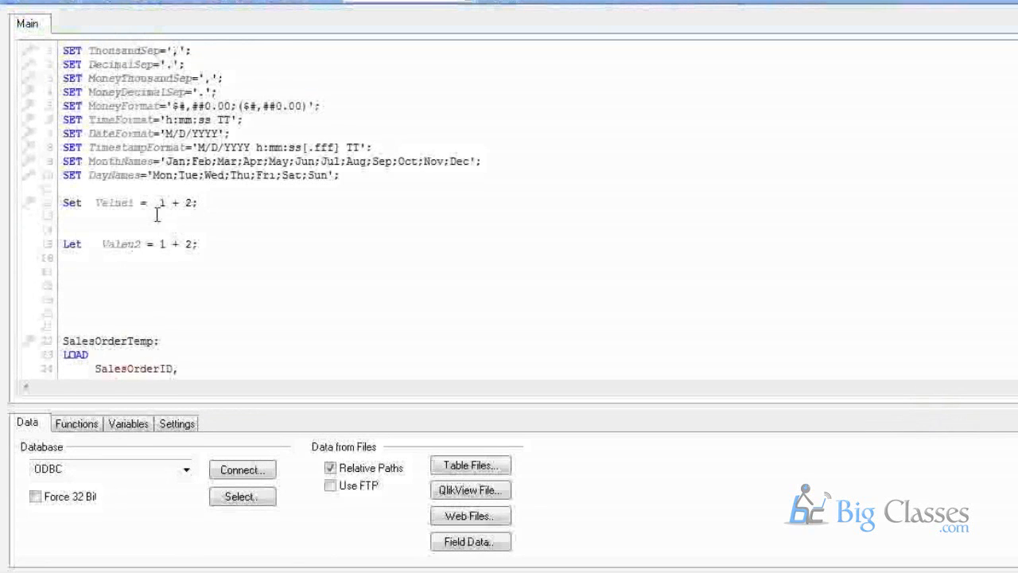
Replace 1 + 2 on the Set Value1 line with the quoted text "Max(date)".
double_click(159, 203)
text(Max)
key(Delete)
key(Delete)
key(Delete)
key(Delete)
text((date)")
key(Left)
key(Left)
key(Left)
key(Left)
key(Left)
key(Left)
key(Left)
key(Left)
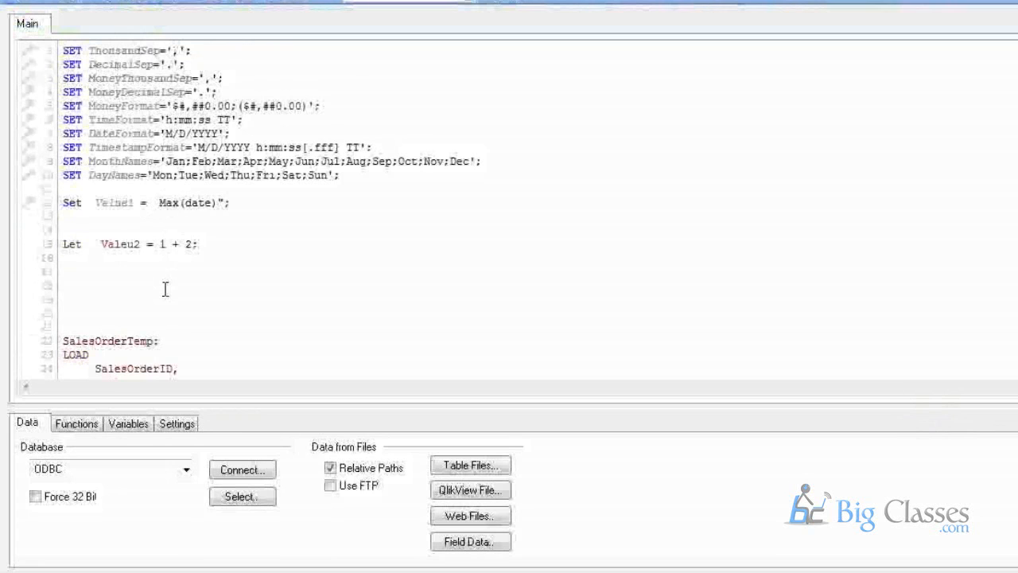
text(")
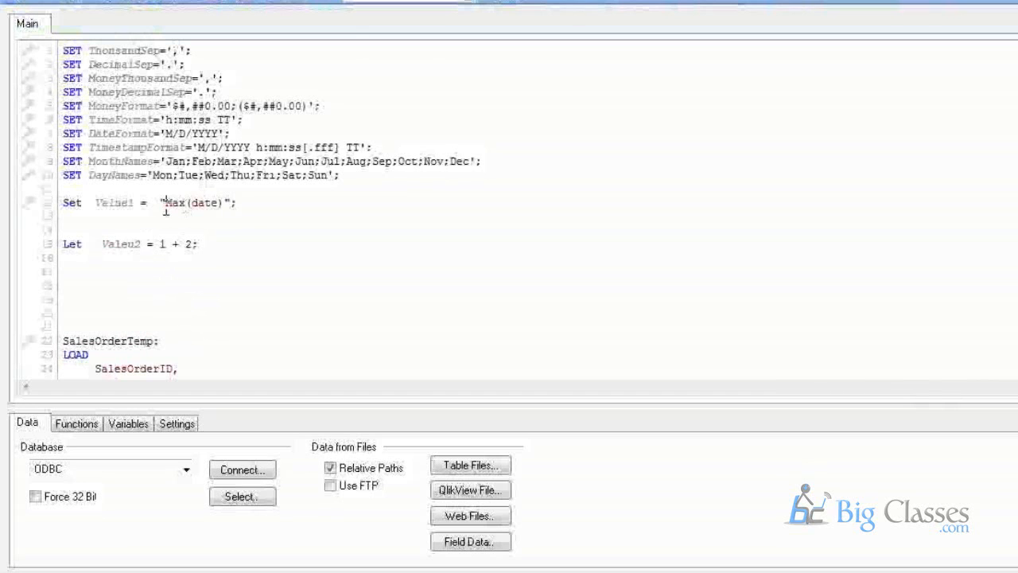
drag(164, 203, 226, 203)
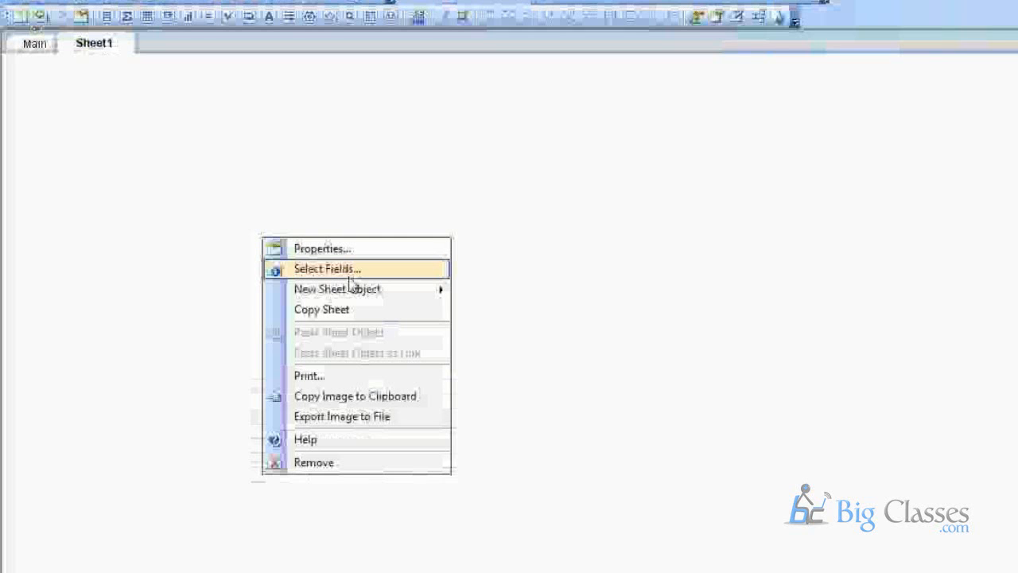
mouse_move(358, 288)
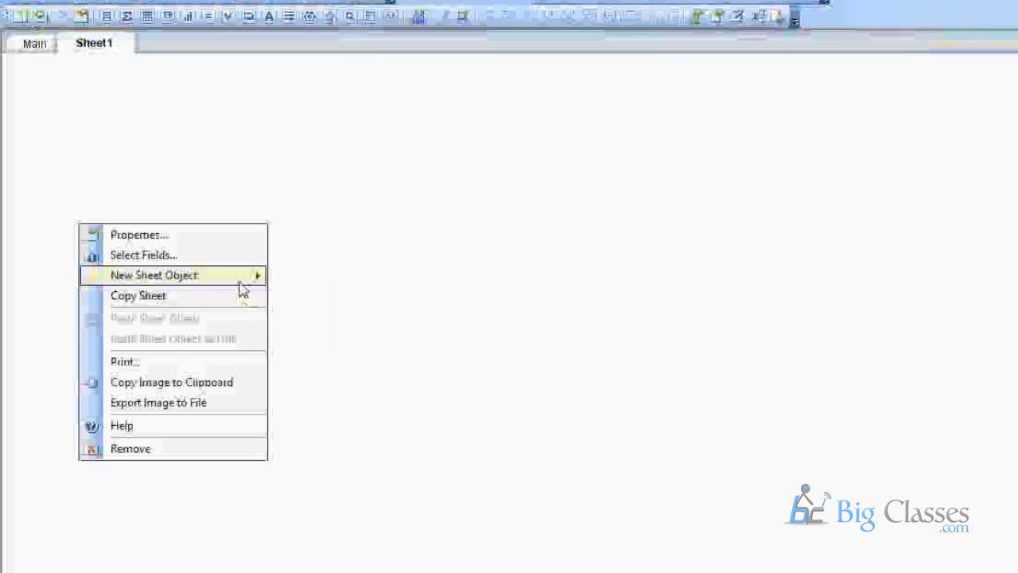
Add a text object on Sheet1 with the expression =Value1.
mouse_move(257, 278)
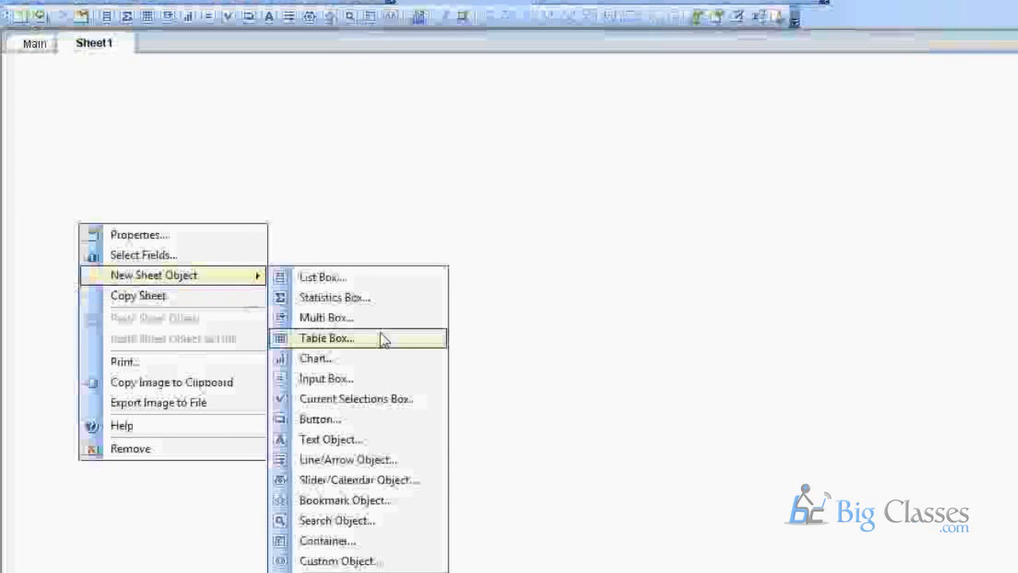
click(347, 440)
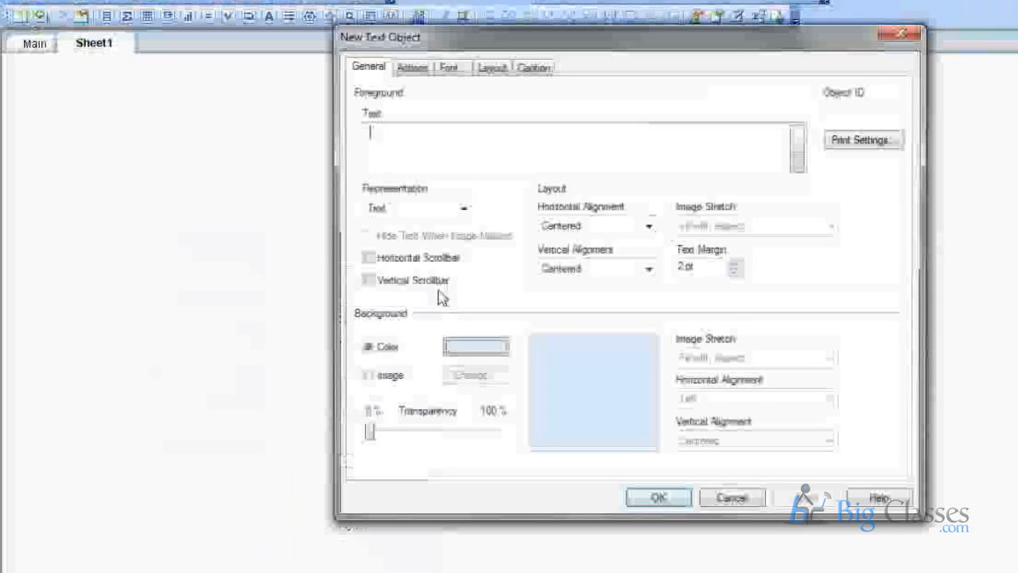
text(=Value1)
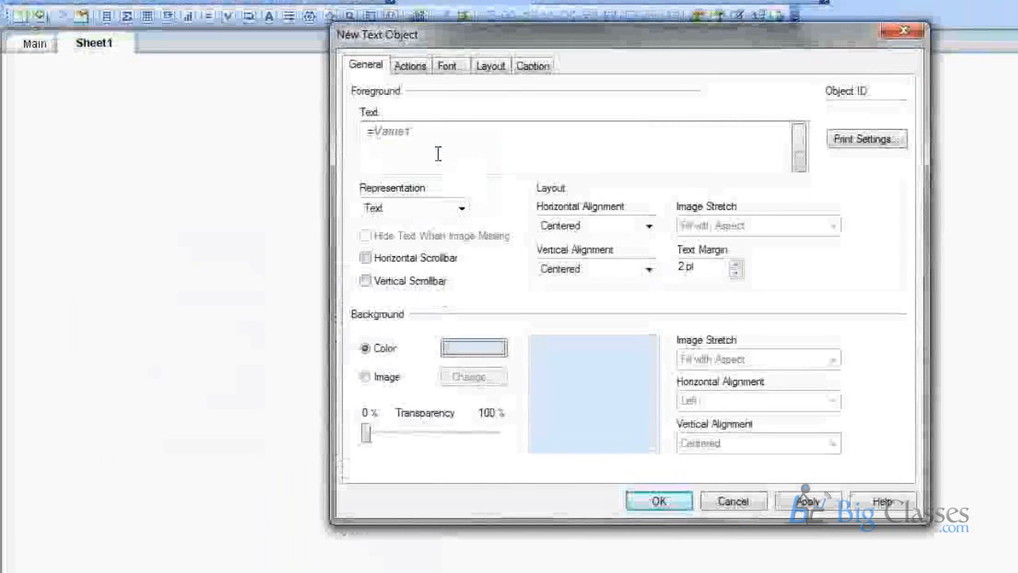
key(Return)
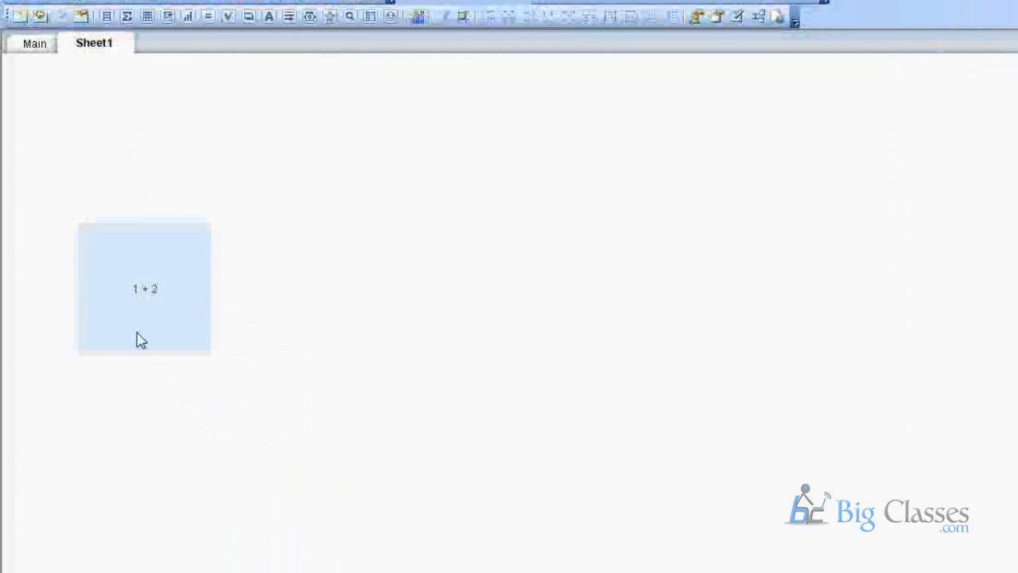
Reload the document, then return to the script and select 1 + 2 on the Let line.
click(170, 15)
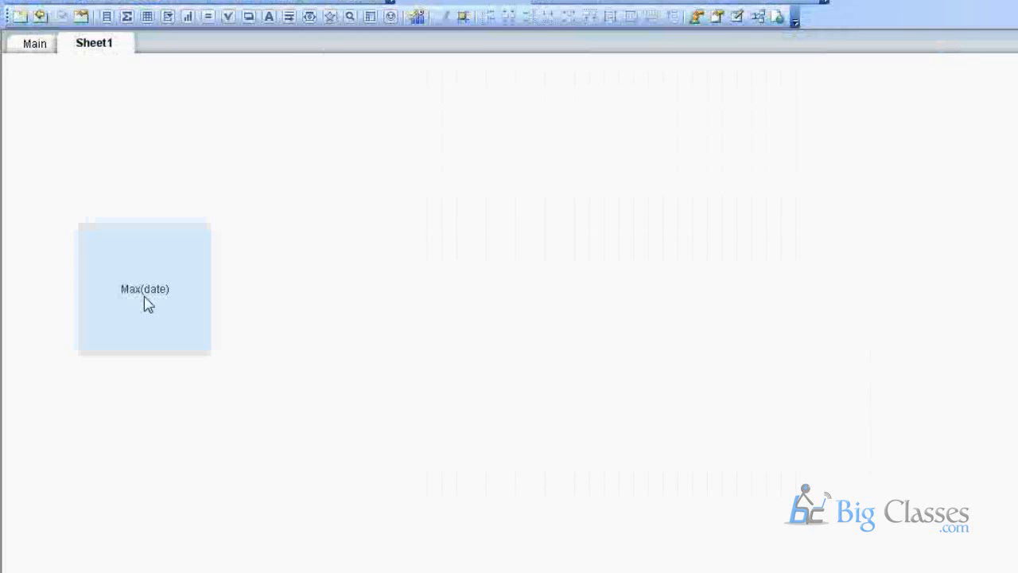
click(132, 1)
drag(160, 244, 193, 244)
Replace the Let Valeu2 expression with Max(Date).
text(MAs)
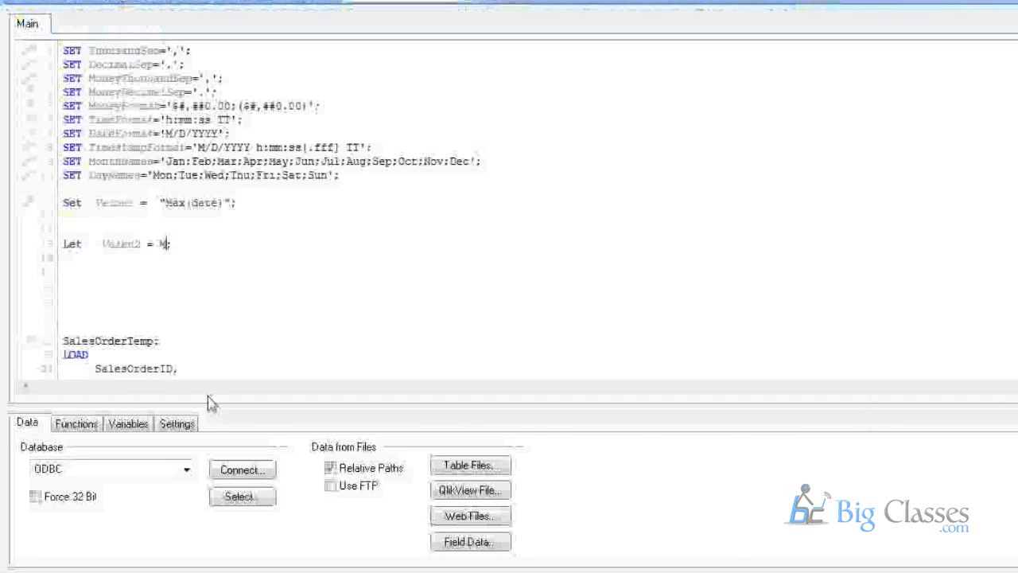
key(BackSpace)
key(BackSpace)
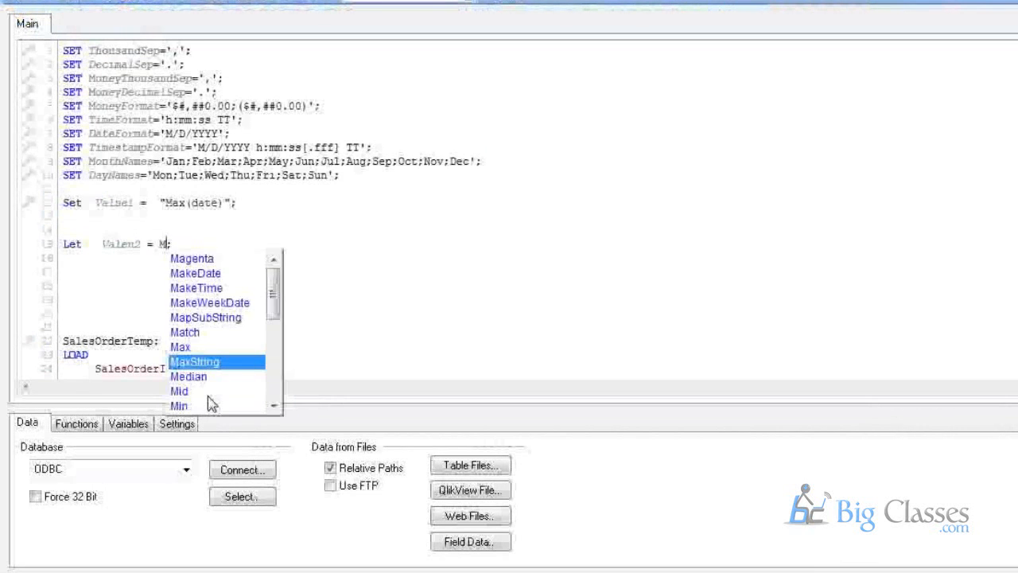
text(ax)
text((Date)
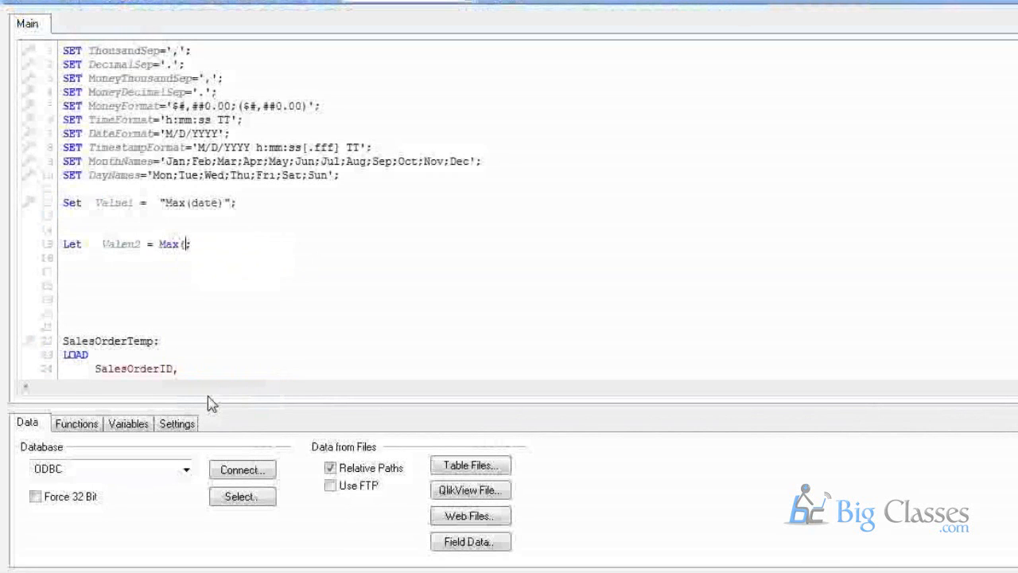
text())
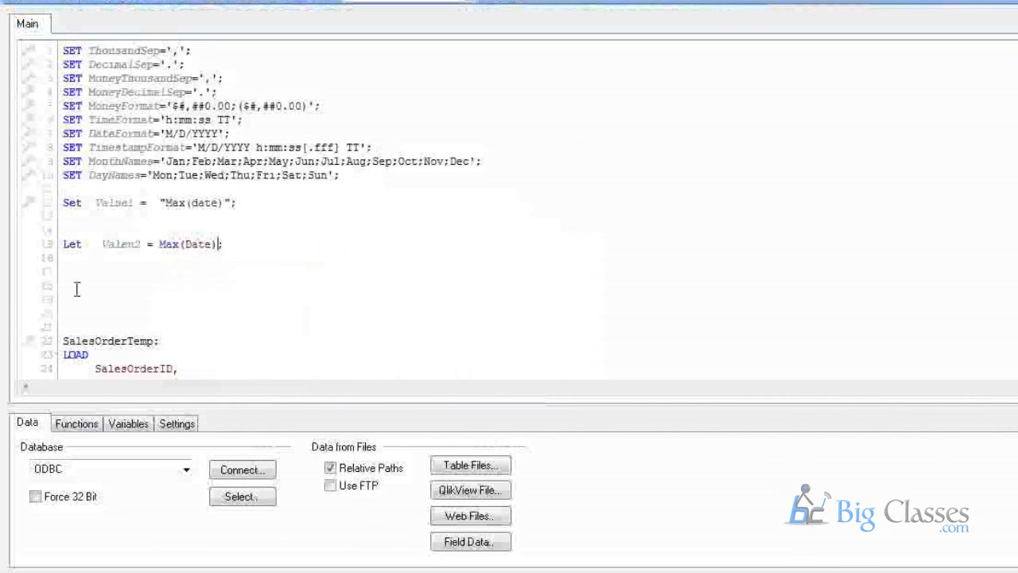
Copy ShipDate from the LOAD list and paste it over Date in both the Let and Set lines.
scroll(77, 290, down, 1)
scroll(83, 283, down, 3)
double_click(231, 261)
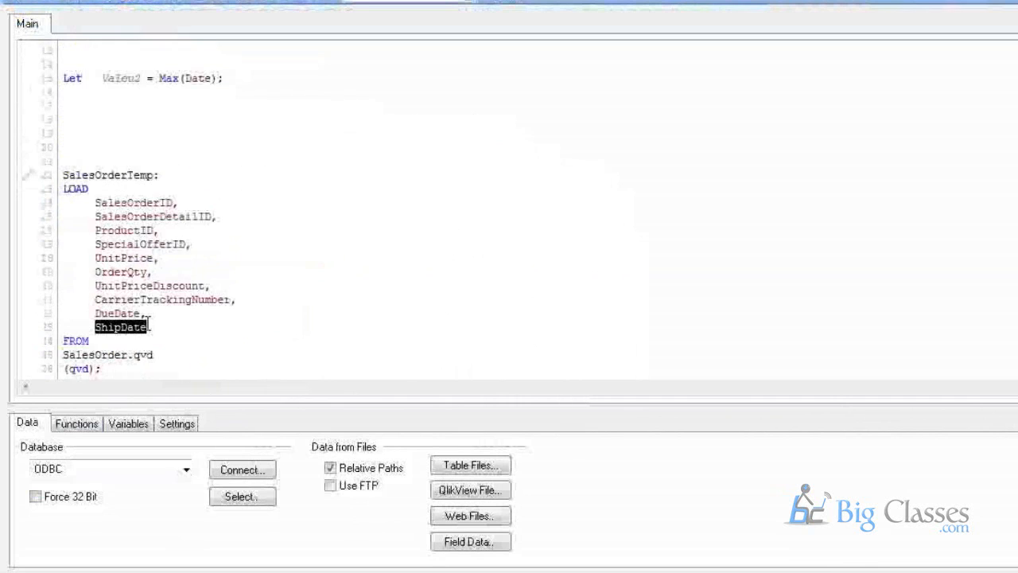
key(ctrl+c)
scroll(234, 220, up, 2)
double_click(201, 160)
key(ctrl+v)
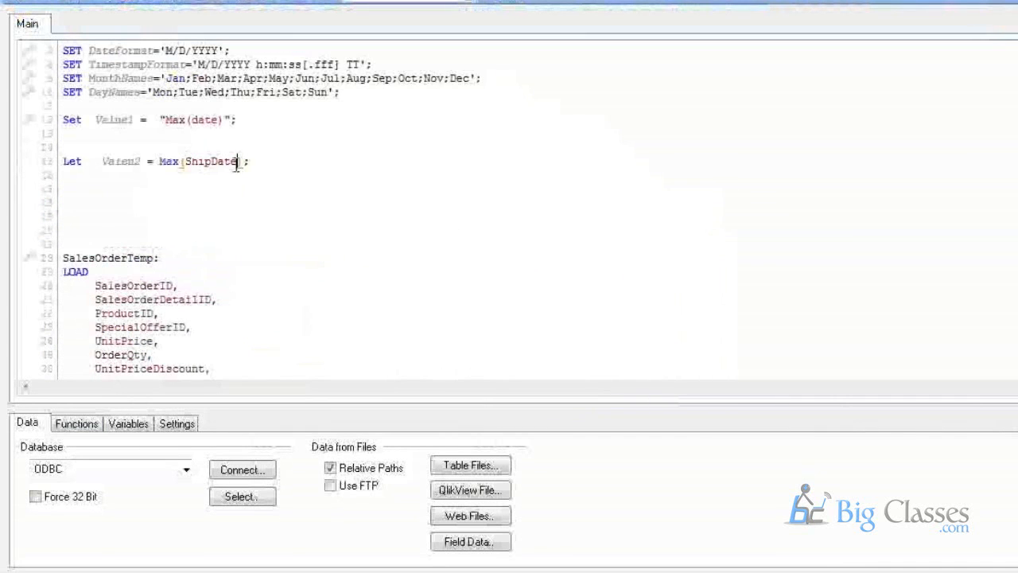
double_click(206, 119)
key(ctrl+v)
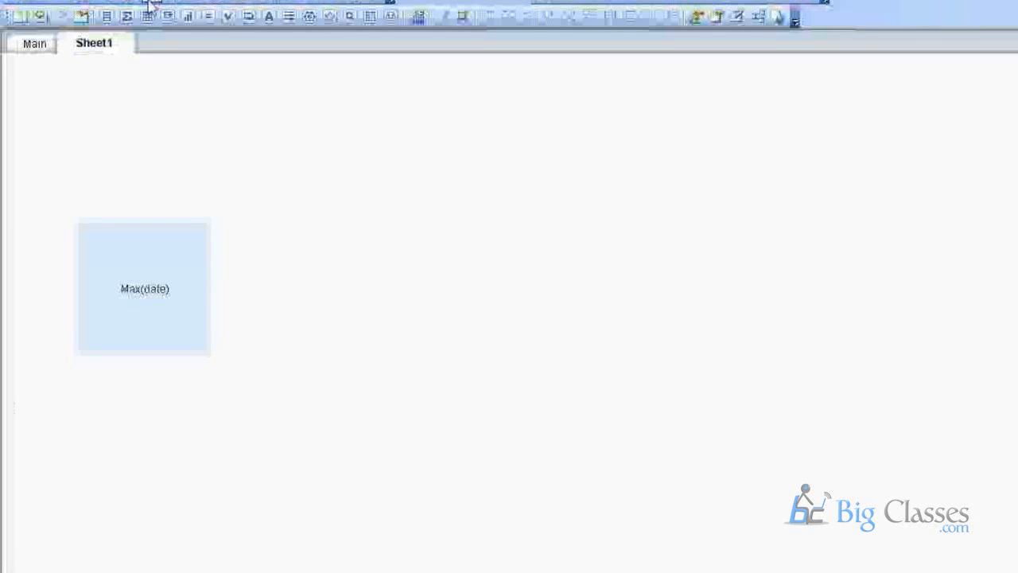
Reload to show Max(ShipDate), copy the text object to the right and bring up the copy's properties.
click(151, 4)
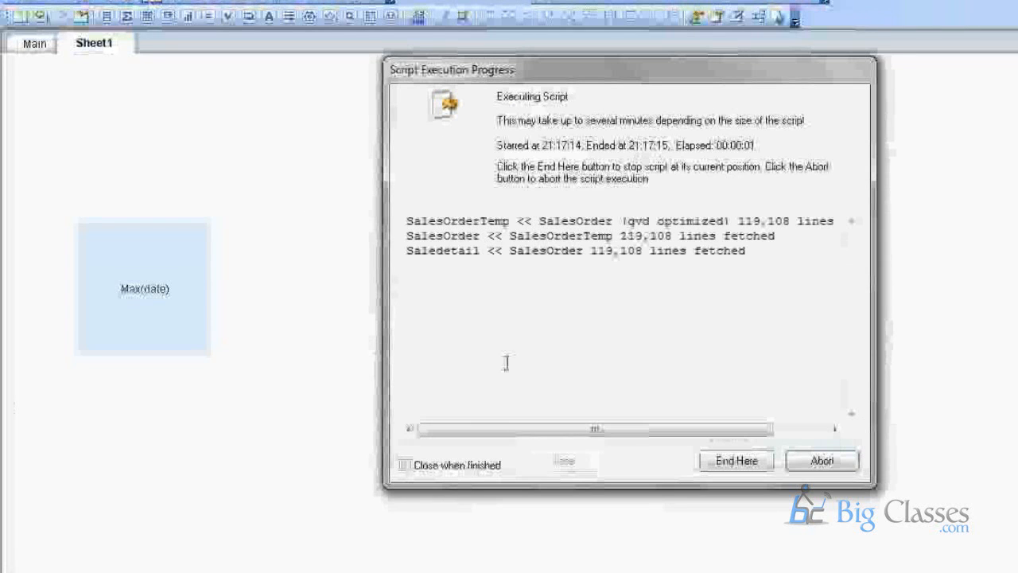
click(566, 461)
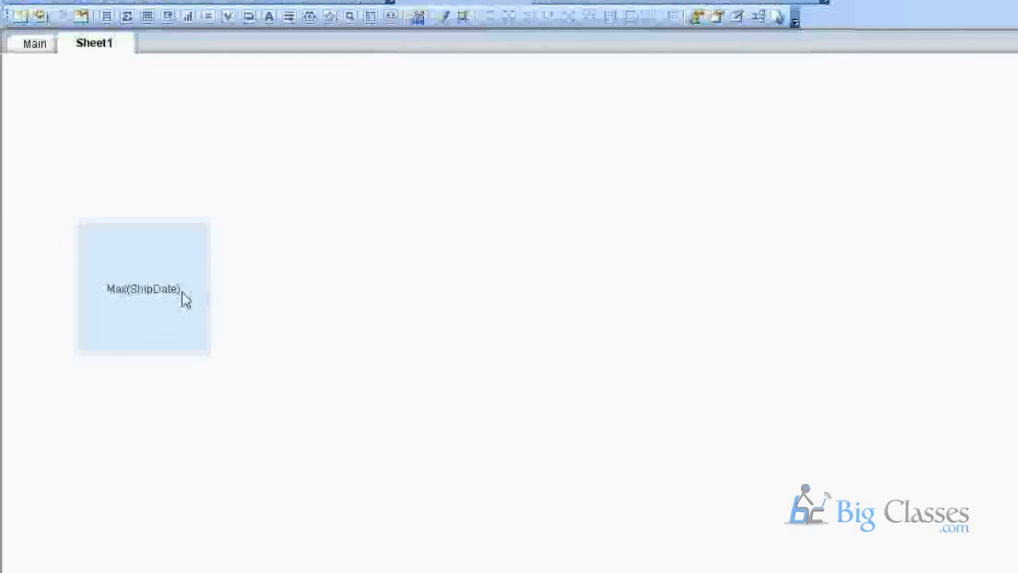
drag(183, 295, 676, 236)
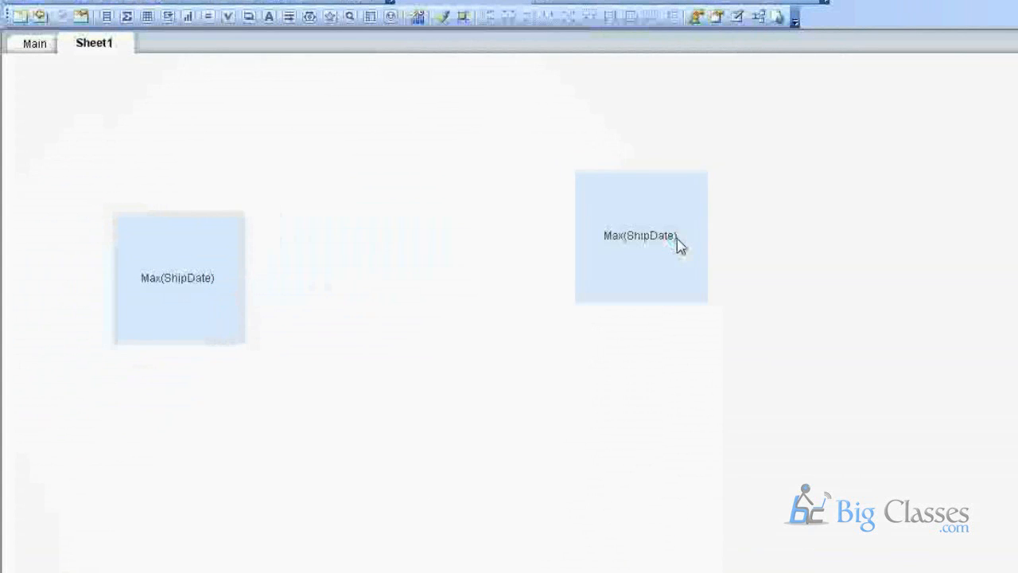
right_click(678, 241)
click(694, 250)
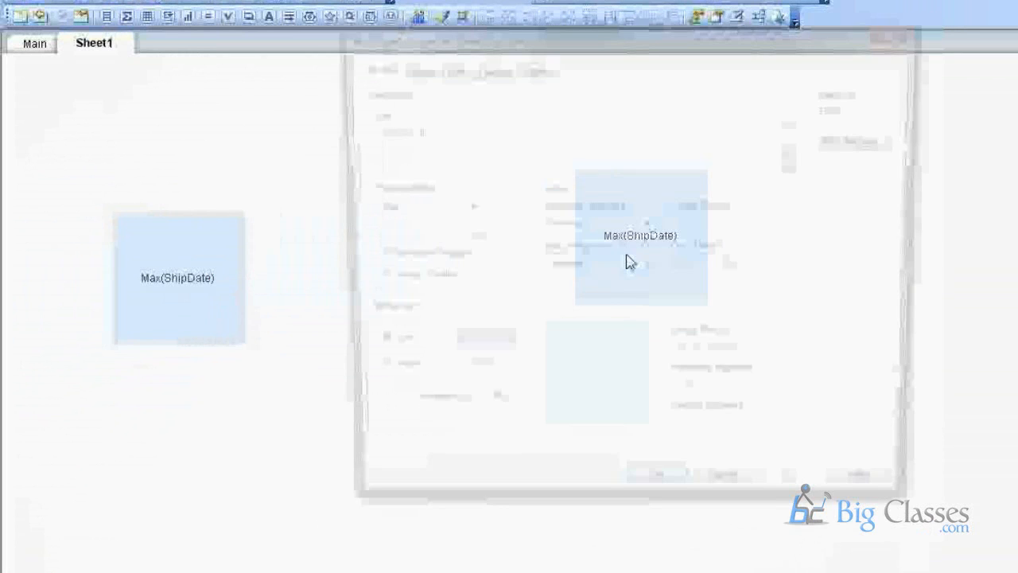
Change the copied text object's expression to =Valeu2.
text(2)
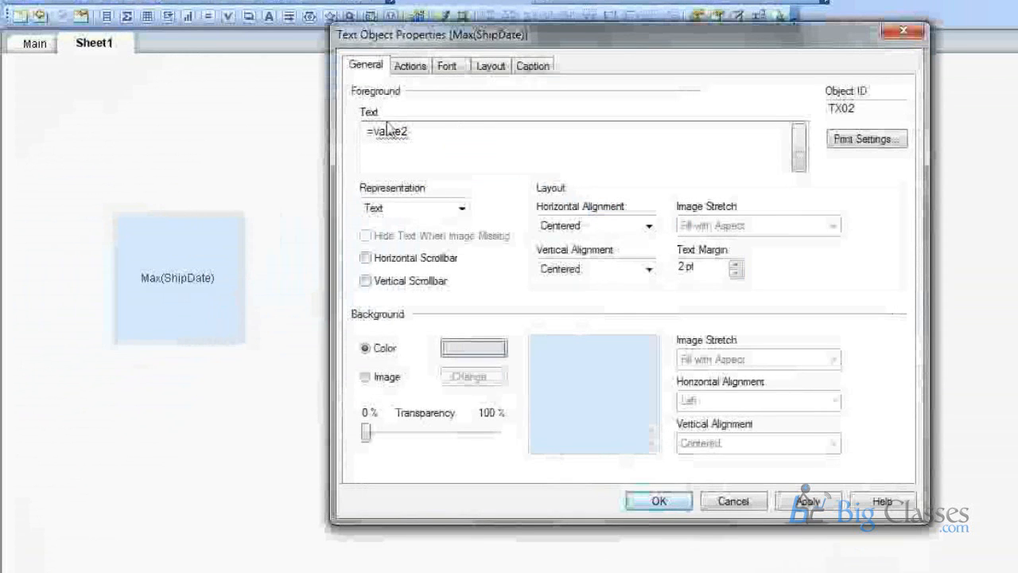
double_click(388, 131)
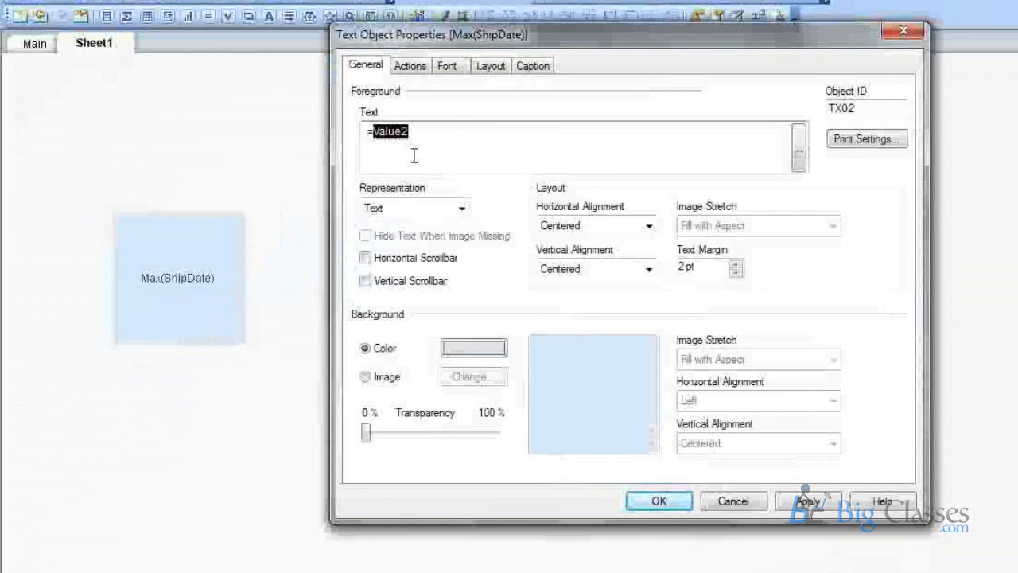
text(va)
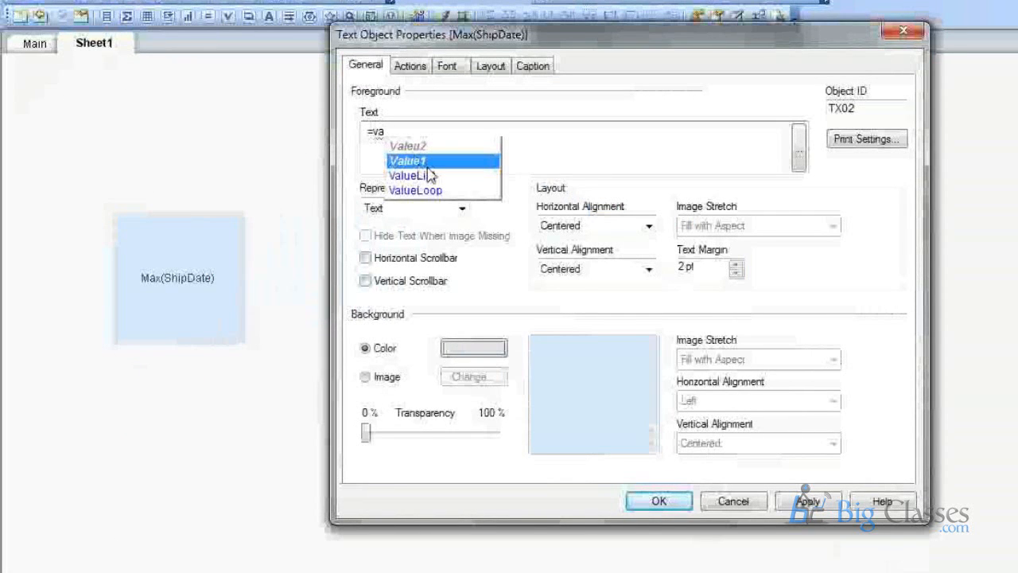
click(466, 155)
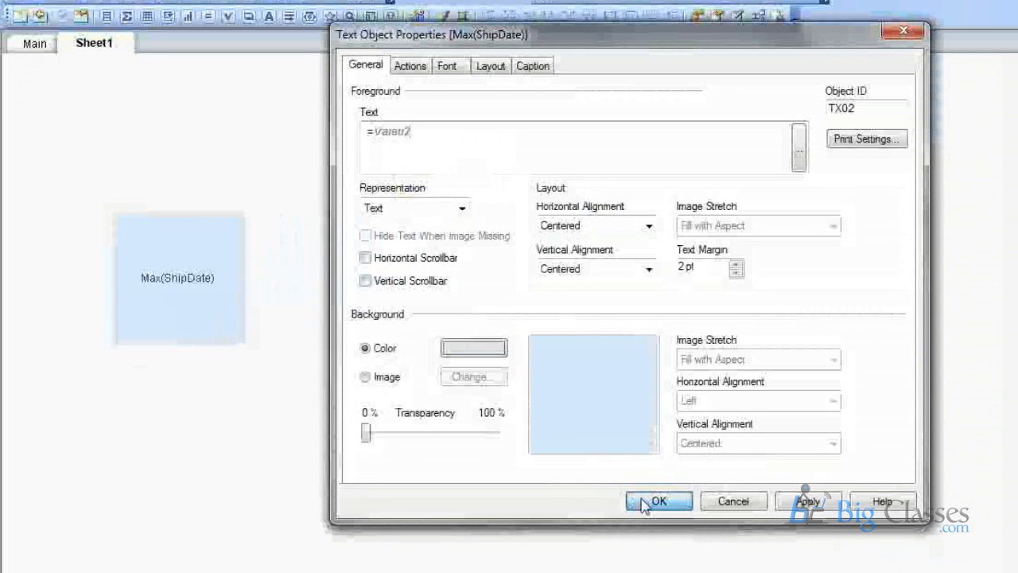
click(644, 503)
Add a ShipDate list box to Sheet1 and move it to the sheet's right side.
right_click(811, 156)
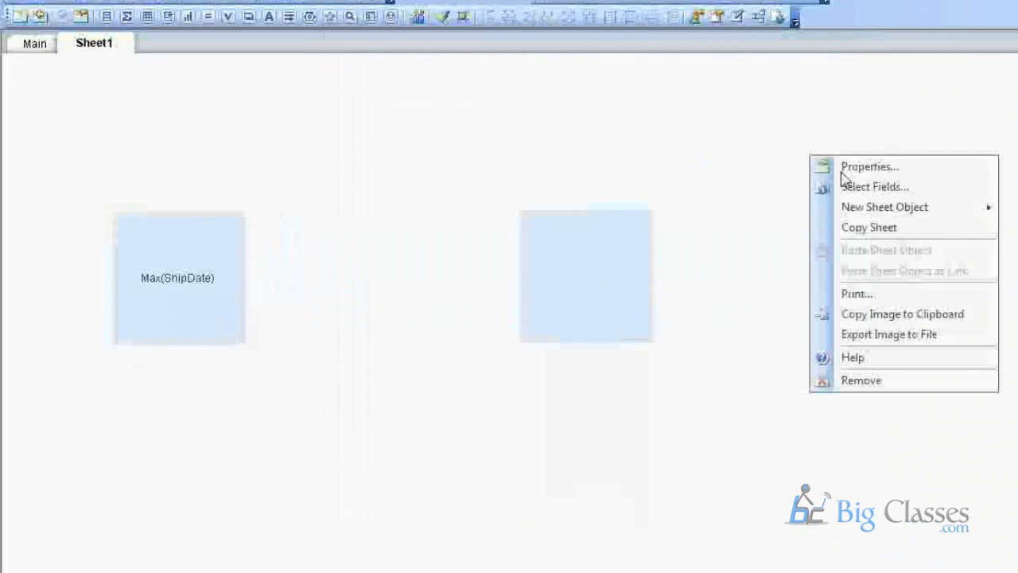
click(897, 190)
click(414, 230)
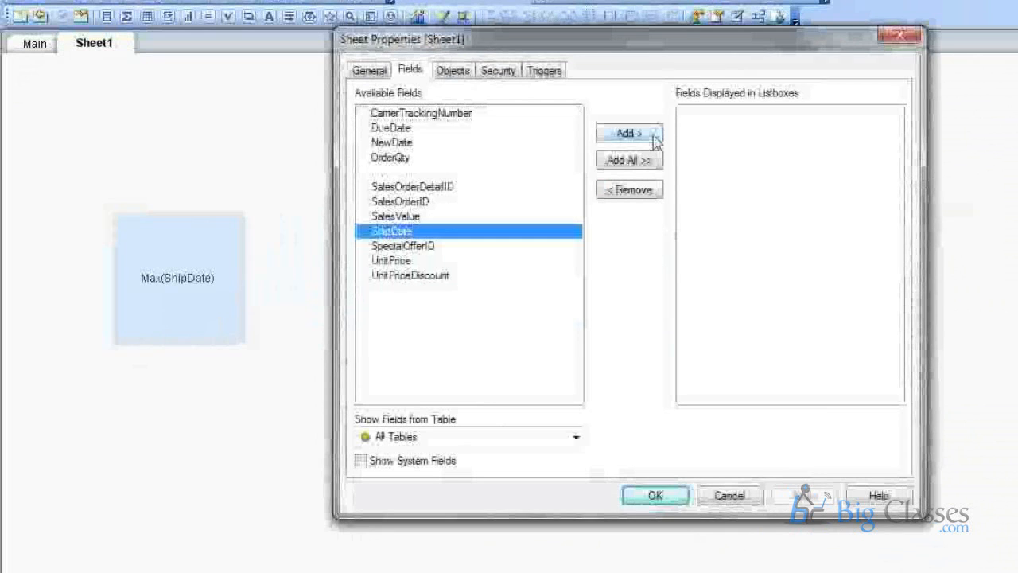
click(655, 137)
click(656, 496)
right_click(552, 259)
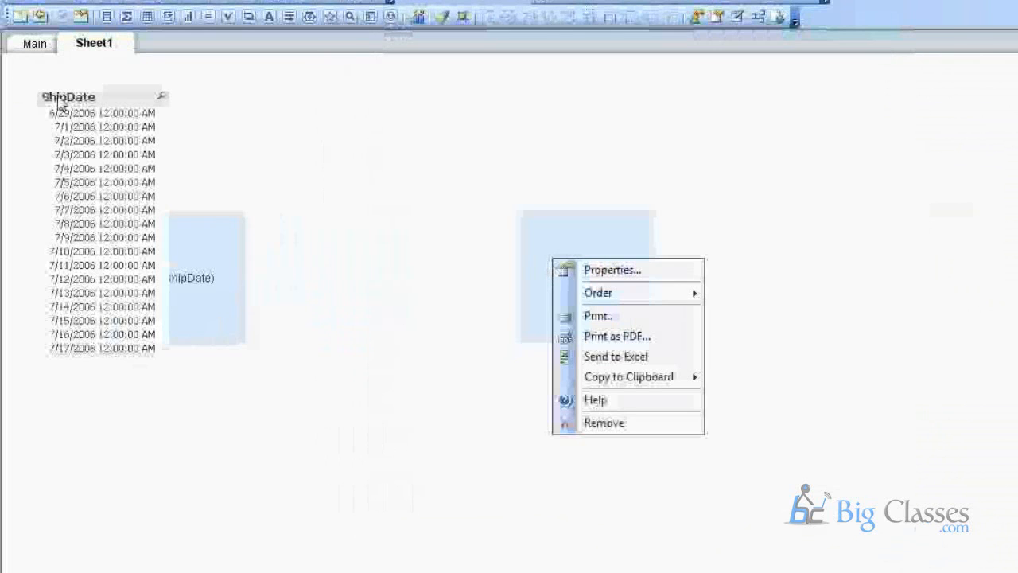
click(69, 101)
drag(69, 101, 937, 179)
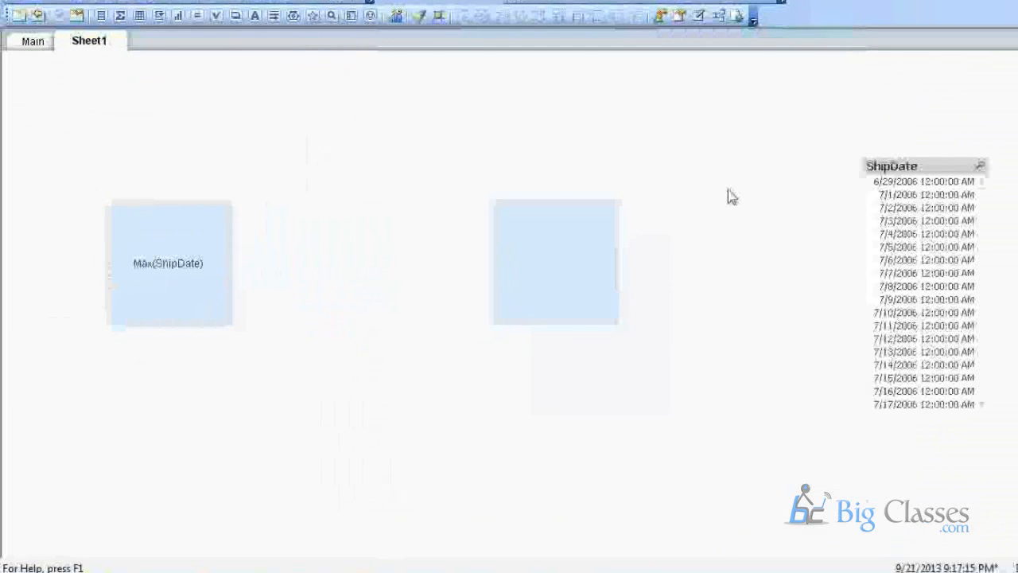
Change the right text object's expression to =$(Valeu2).
right_click(551, 267)
click(593, 276)
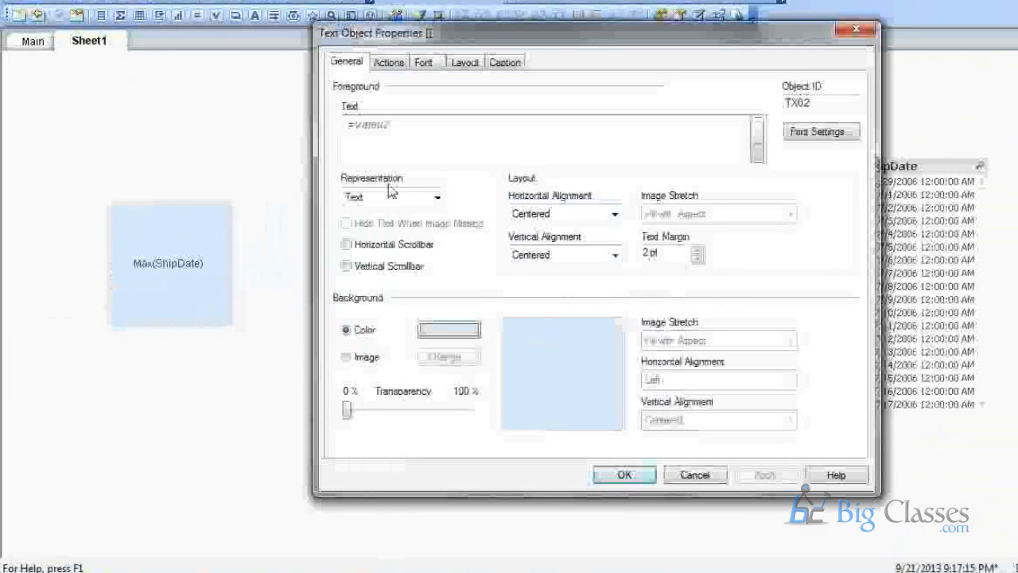
text($()
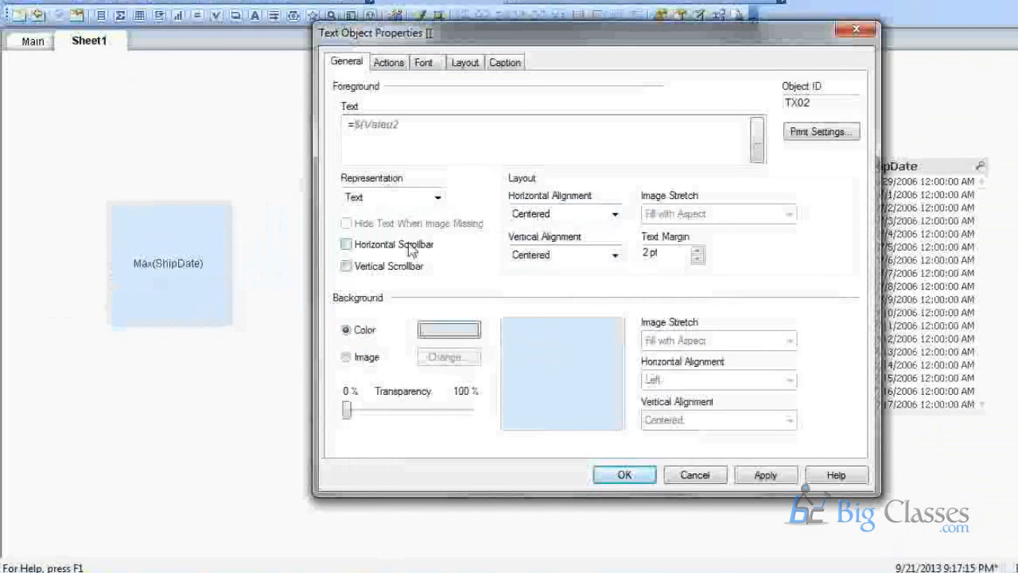
key(End)
text())
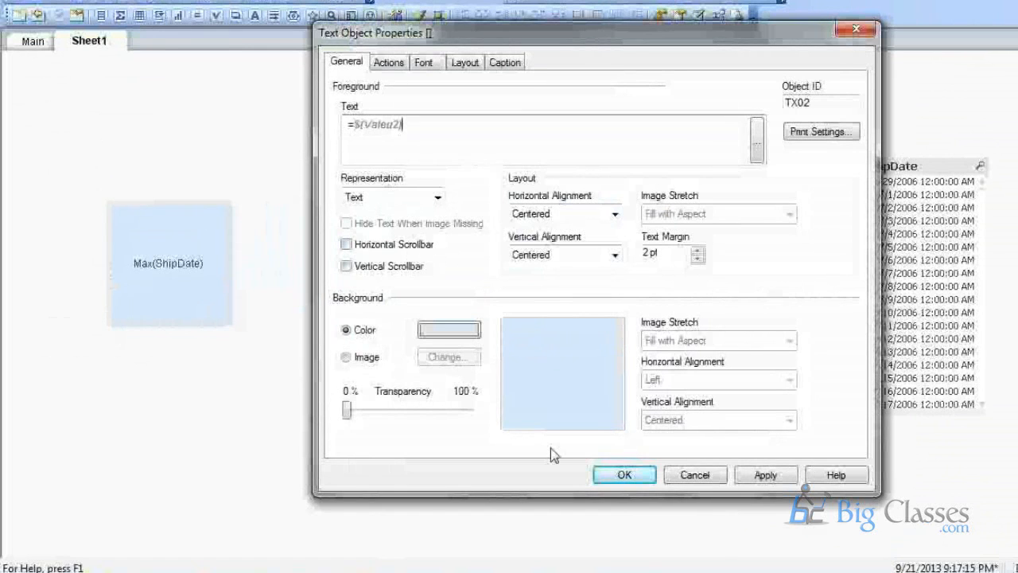
click(637, 478)
Recheck the right text box's properties, then go back to the load script.
right_click(541, 252)
click(560, 267)
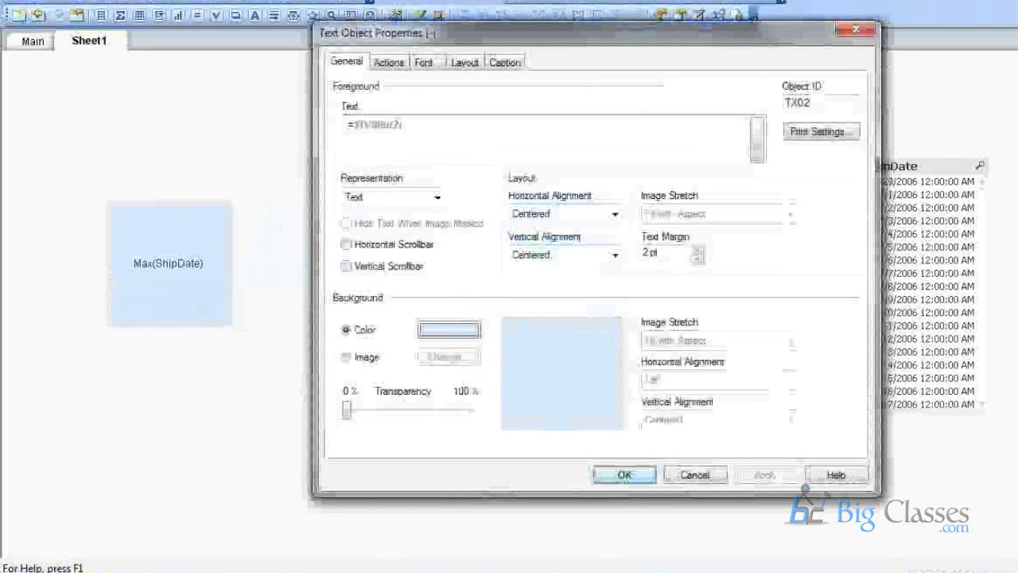
click(622, 475)
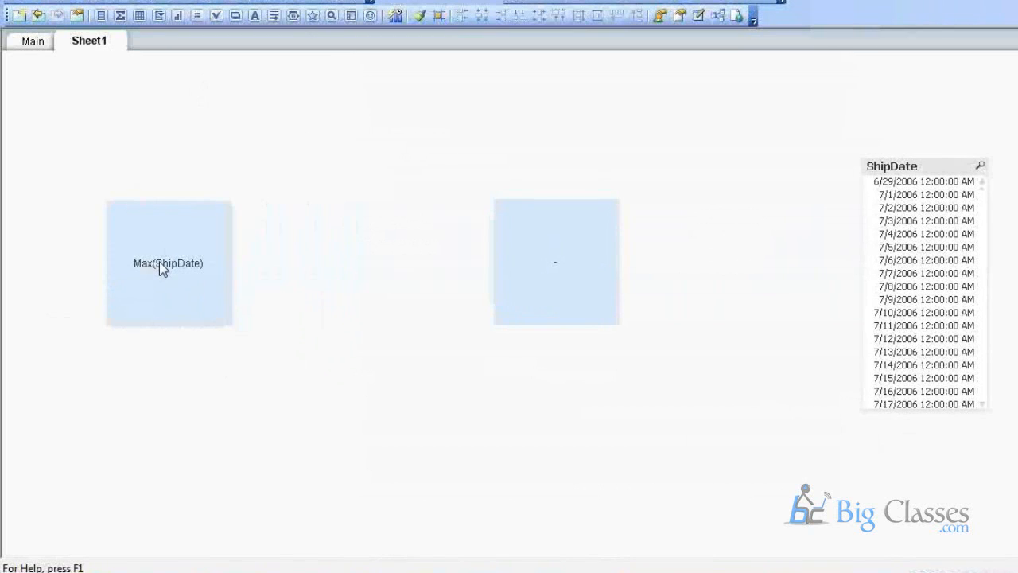
click(124, 2)
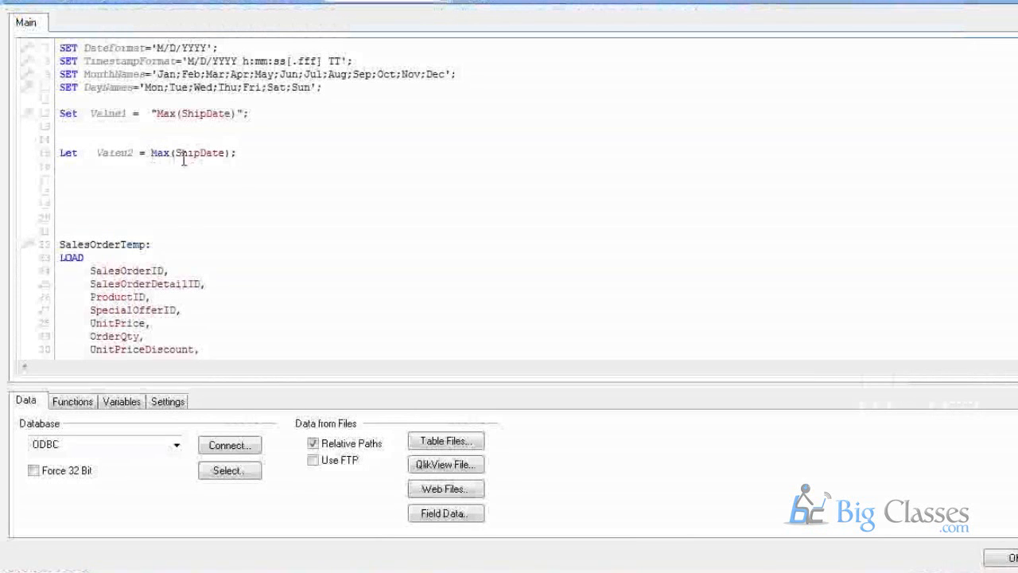
Inspect the Let Valeu2 = Max(ShipDate) line, then close the script.
double_click(159, 152)
drag(195, 161, 231, 162)
click(321, 271)
click(1010, 559)
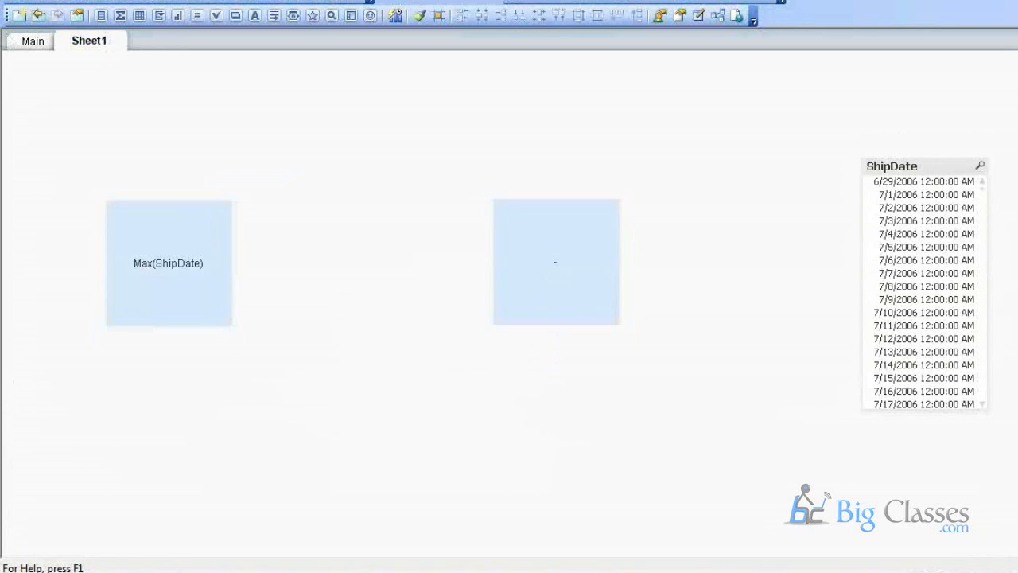
Switch to the other QlikView window's load script and scroll through its SQL selects.
mouse_move(580, 572)
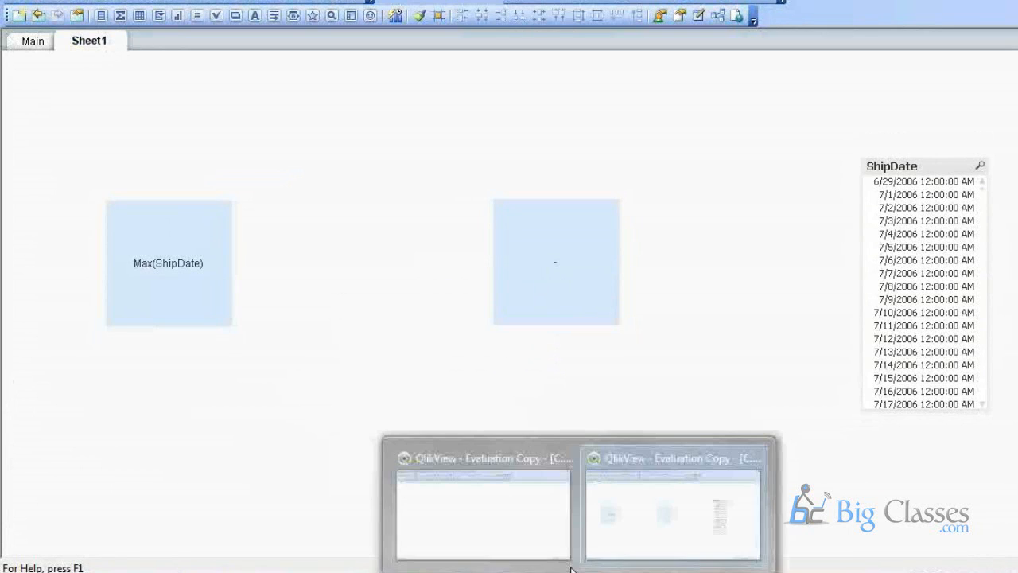
click(518, 516)
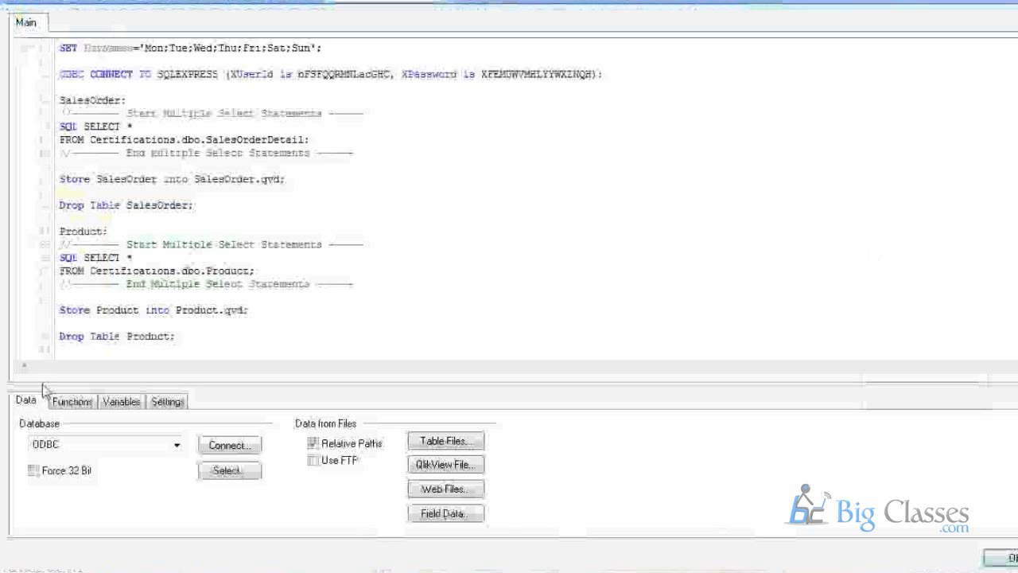
scroll(123, 278, down, 2)
scroll(122, 279, up, 2)
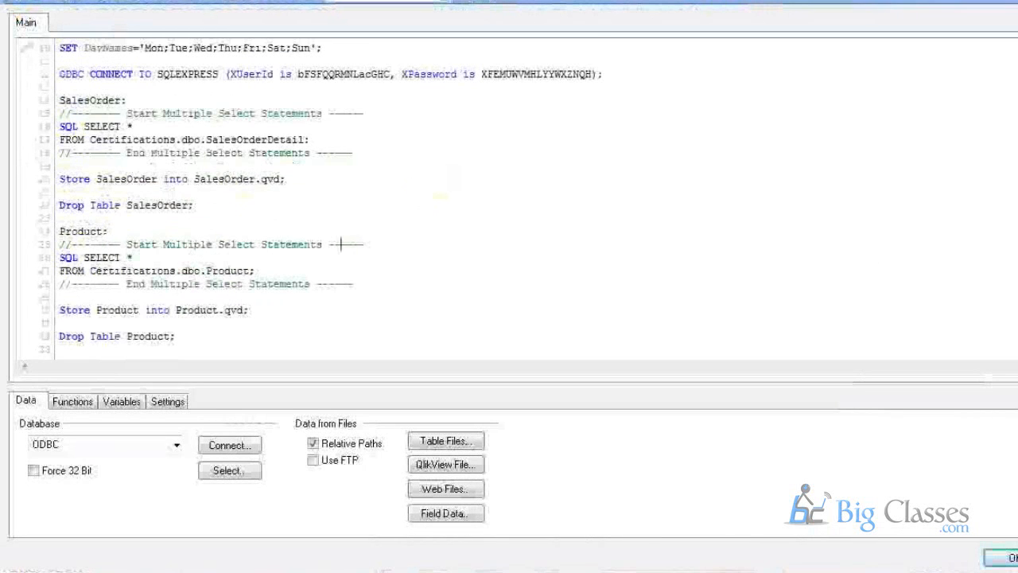
Close the script and the QV1 document without saving, cancelling the new-document wizard.
click(1005, 558)
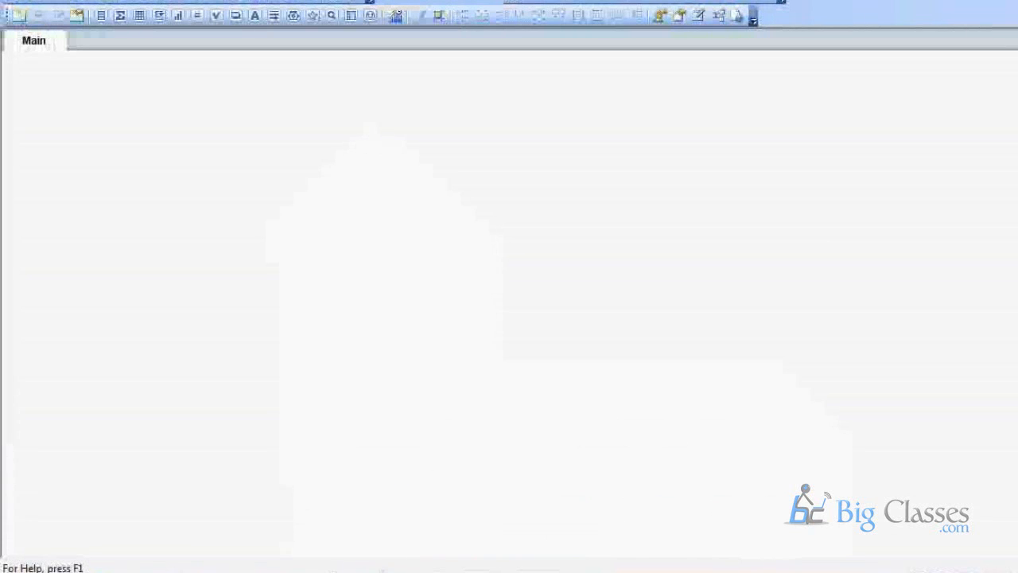
click(16, 570)
click(104, 233)
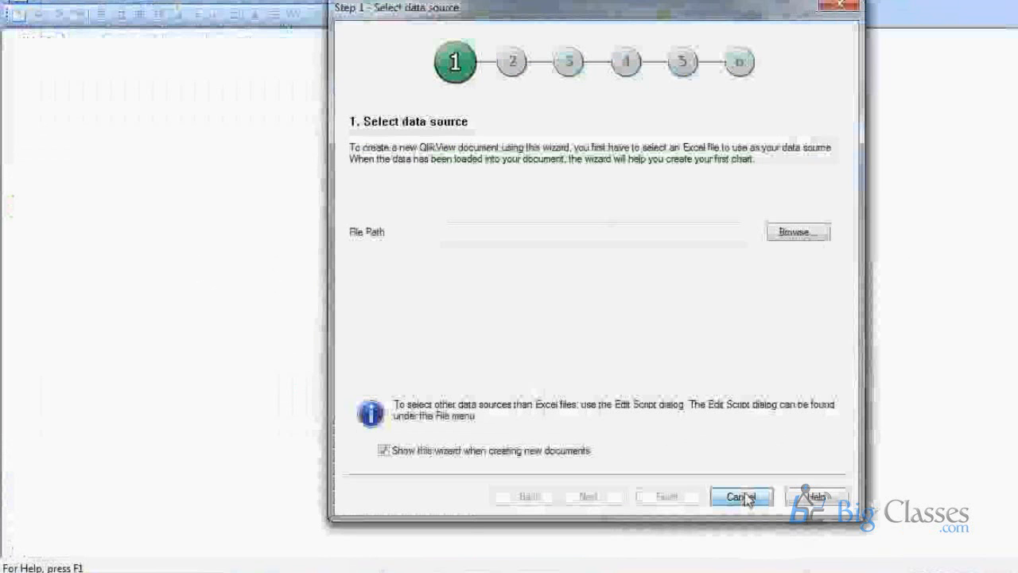
click(740, 497)
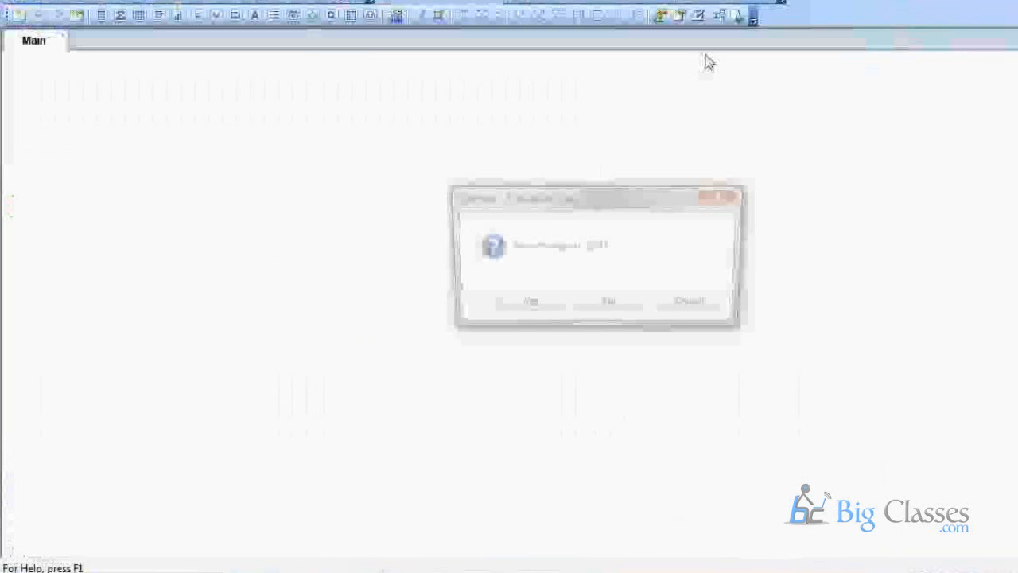
click(612, 318)
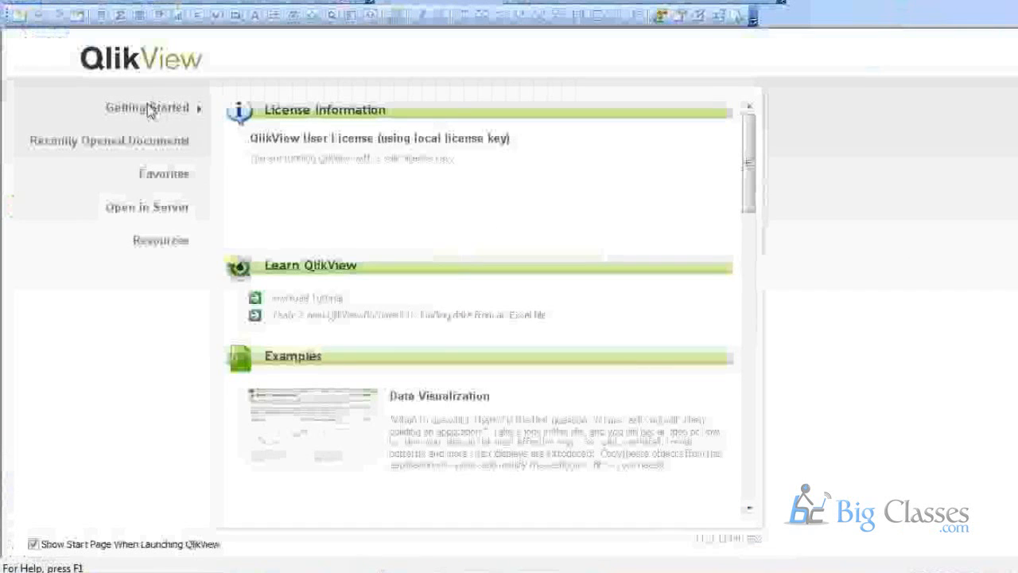
Scroll down the Start Page toward the sales demo document.
scroll(458, 310, down, 5)
scroll(457, 311, down, 10)
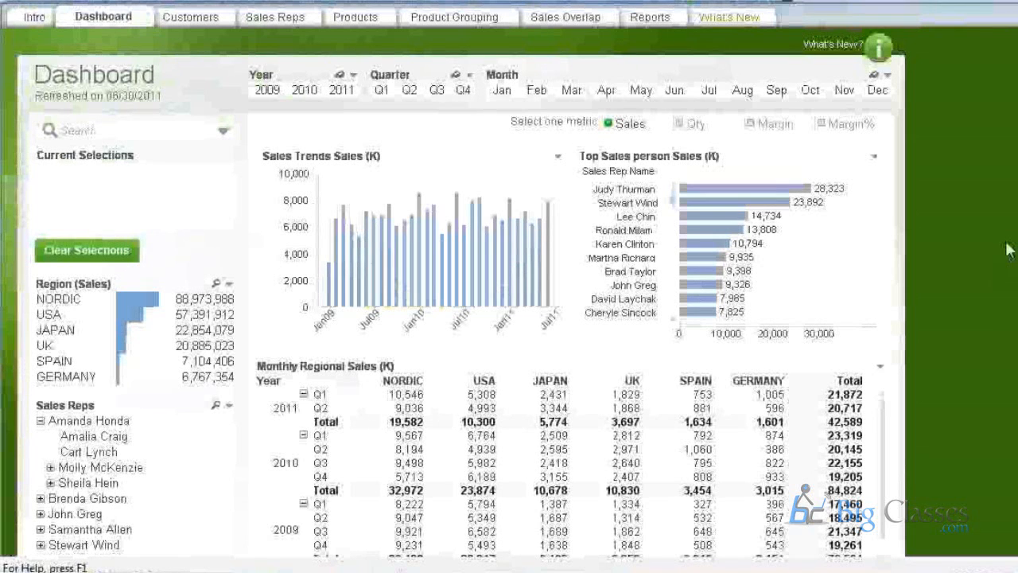
On the Customers sheet, open the Customer KPI's table properties to its Sales(K) = Sum(Sales)/1000 expression.
click(191, 17)
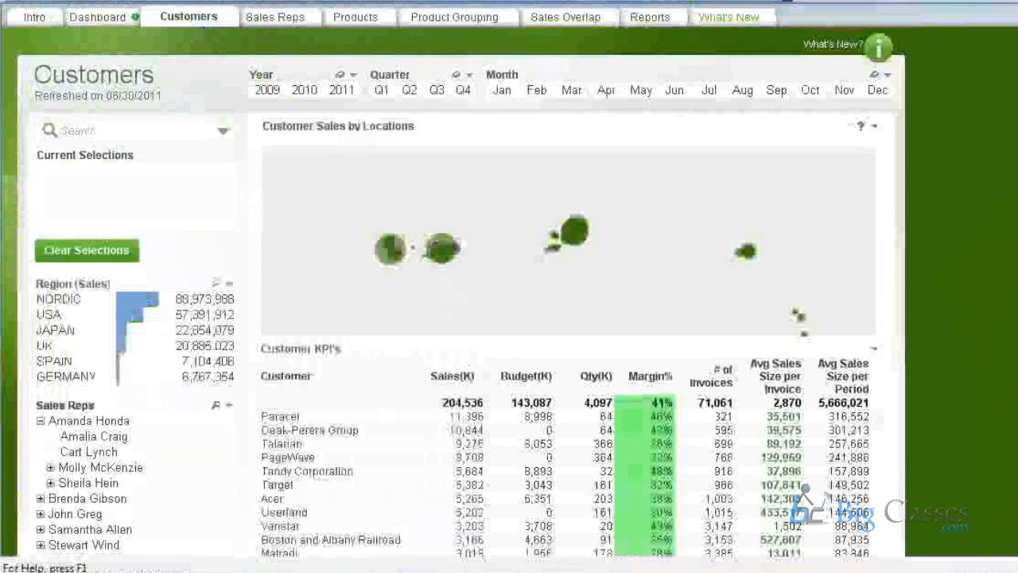
scroll(472, 414, down, 1)
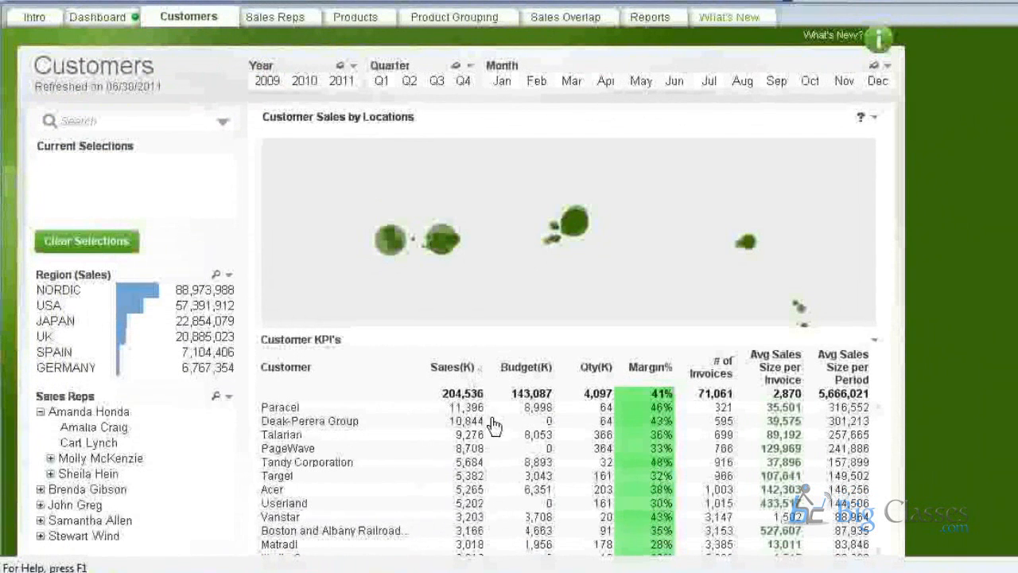
right_click(488, 374)
click(549, 58)
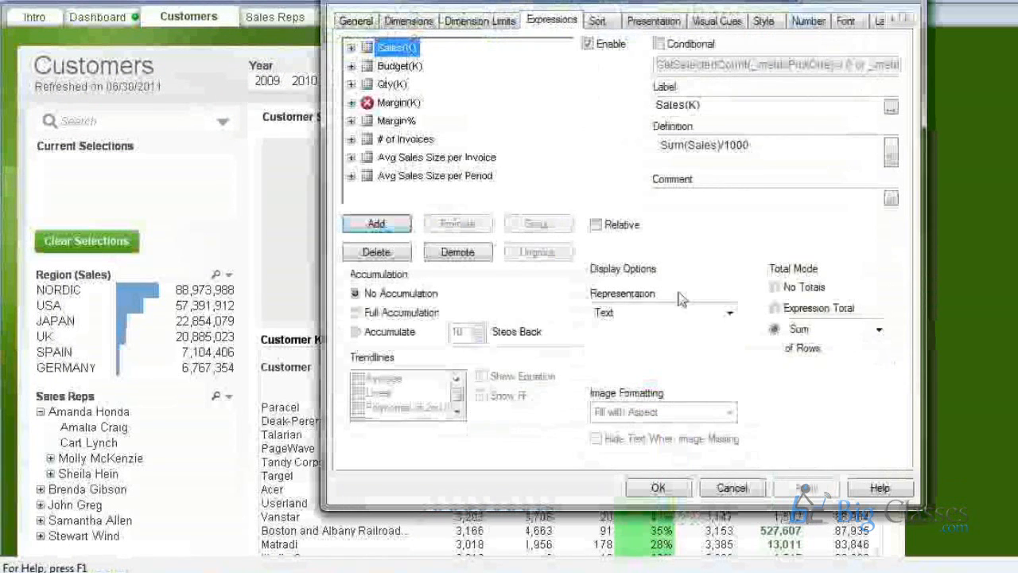
Try showing Sales(K) as an LED Gauge, then revert it to plain text.
click(671, 312)
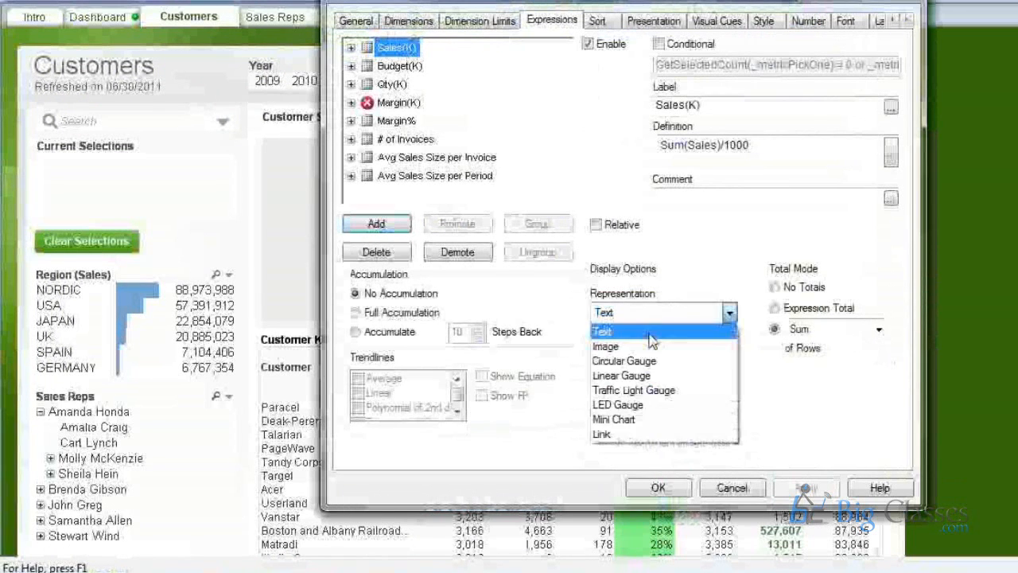
click(647, 405)
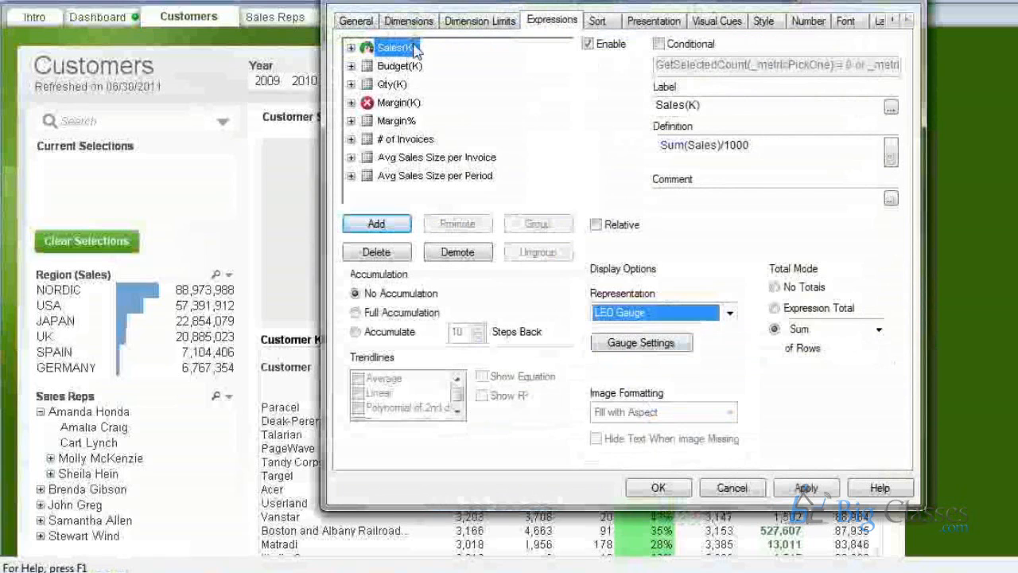
click(684, 317)
click(701, 408)
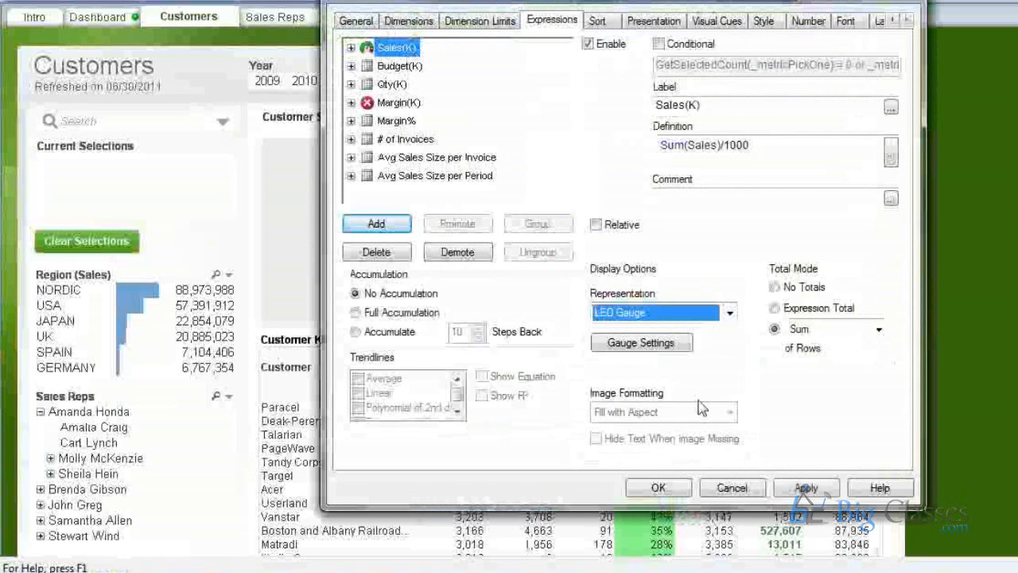
click(646, 316)
click(642, 327)
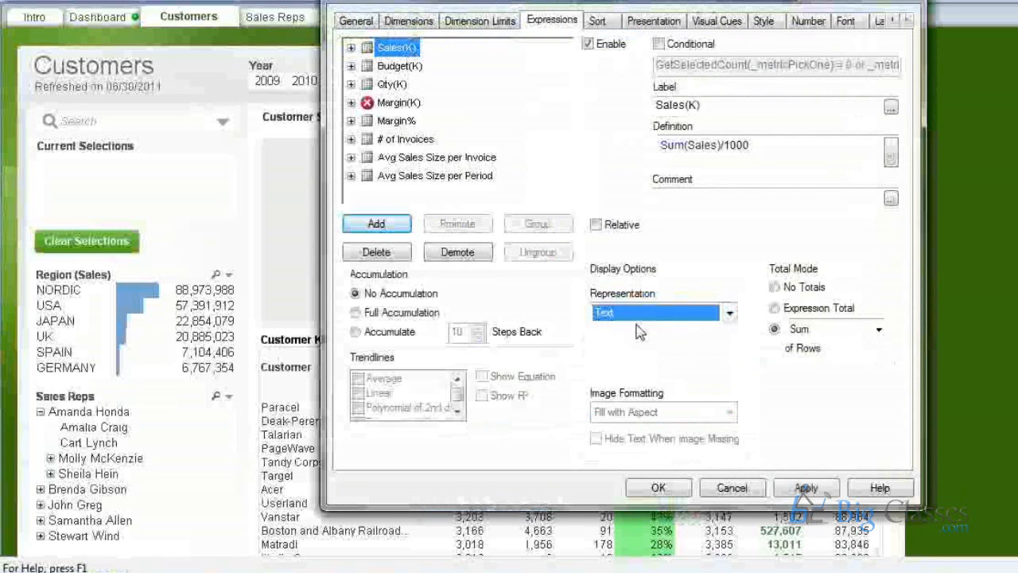
Copy the Sales(K) expression, paste a duplicate and promote it twice up the list.
right_click(398, 49)
click(439, 120)
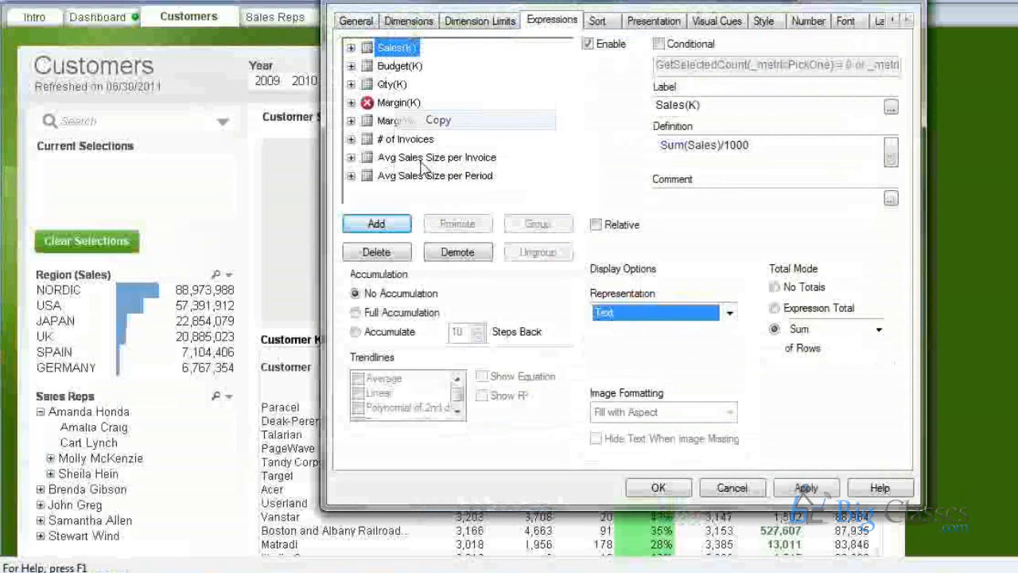
right_click(410, 196)
click(434, 221)
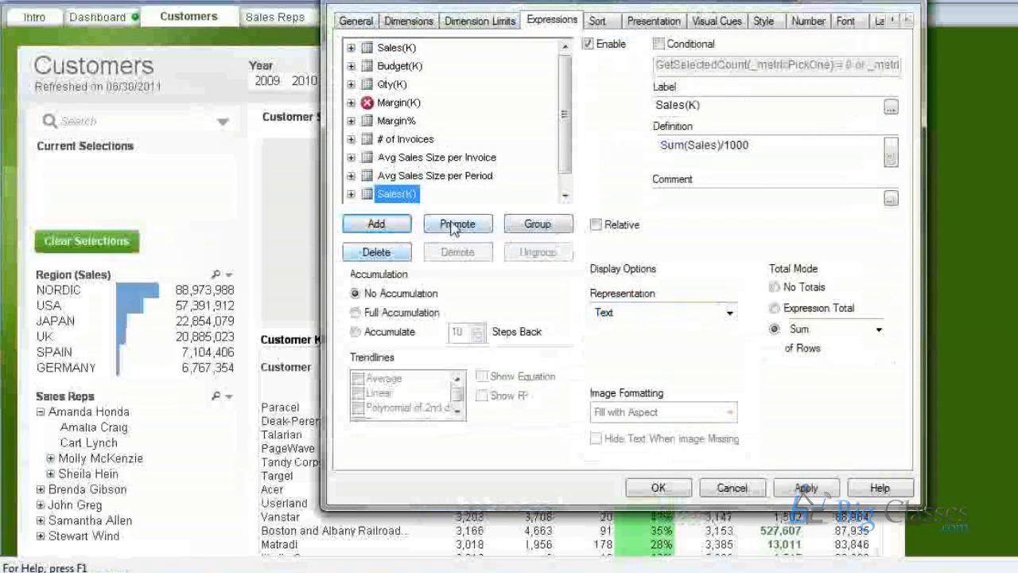
click(453, 224)
click(454, 224)
click(453, 224)
click(454, 224)
click(453, 224)
click(454, 224)
click(454, 224)
Show the Sales(K) copy as an LED Gauge and review its LedStyle gauge settings.
click(661, 313)
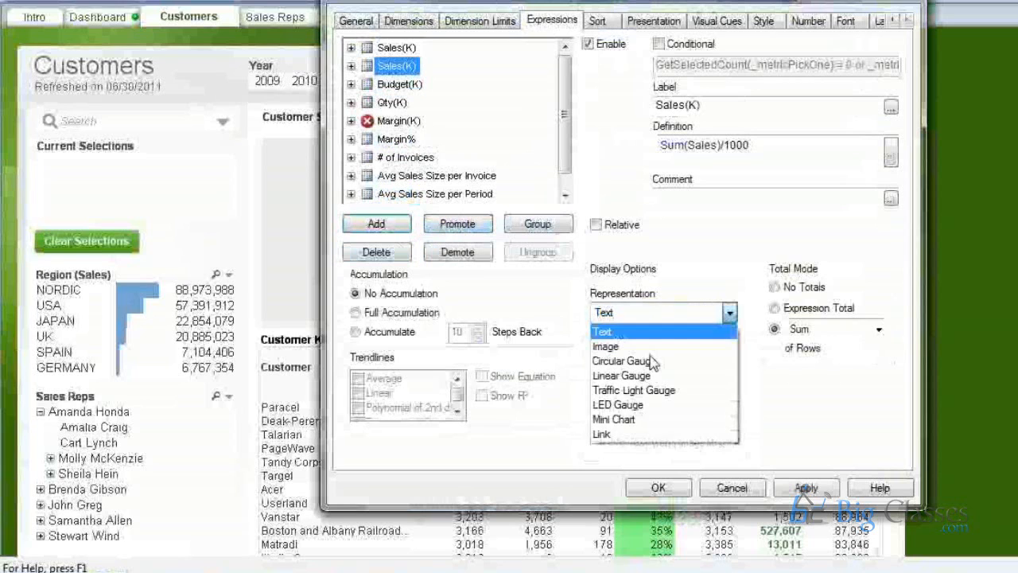
click(649, 409)
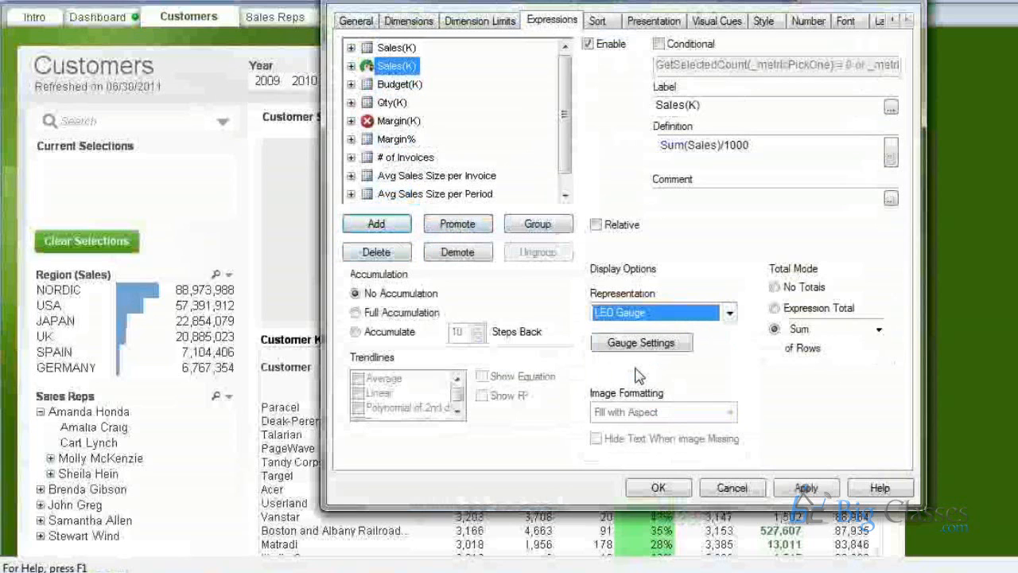
click(631, 342)
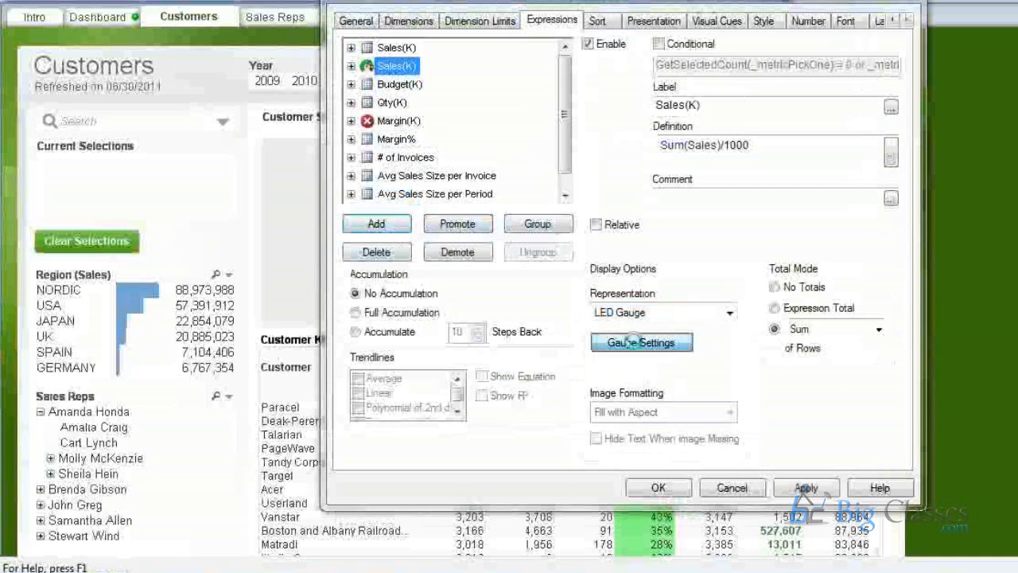
click(465, 209)
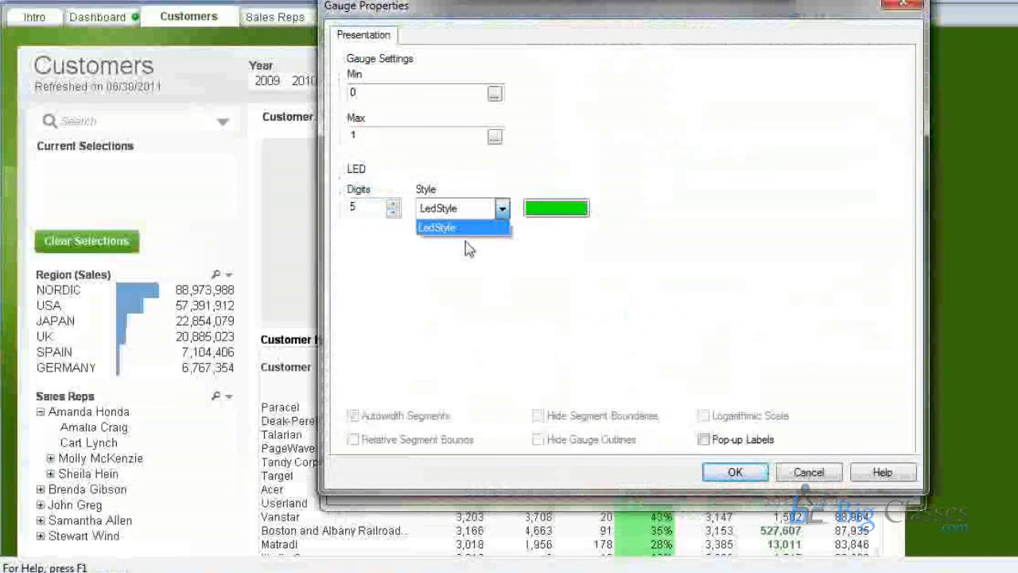
click(425, 230)
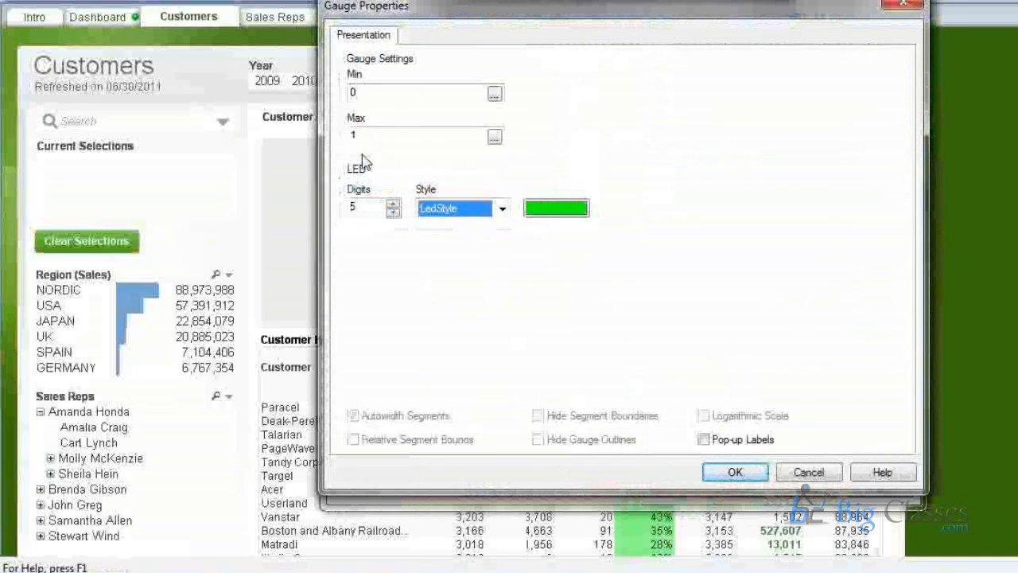
click(809, 473)
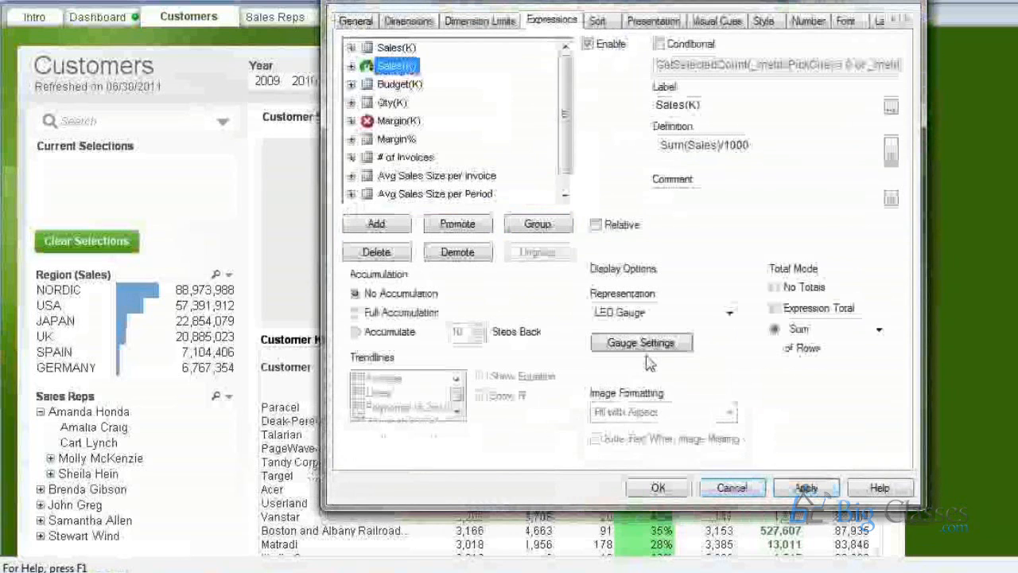
Switch the Sales(K) copy to a Traffic Light Gauge, then move the properties window aside.
click(676, 313)
click(629, 389)
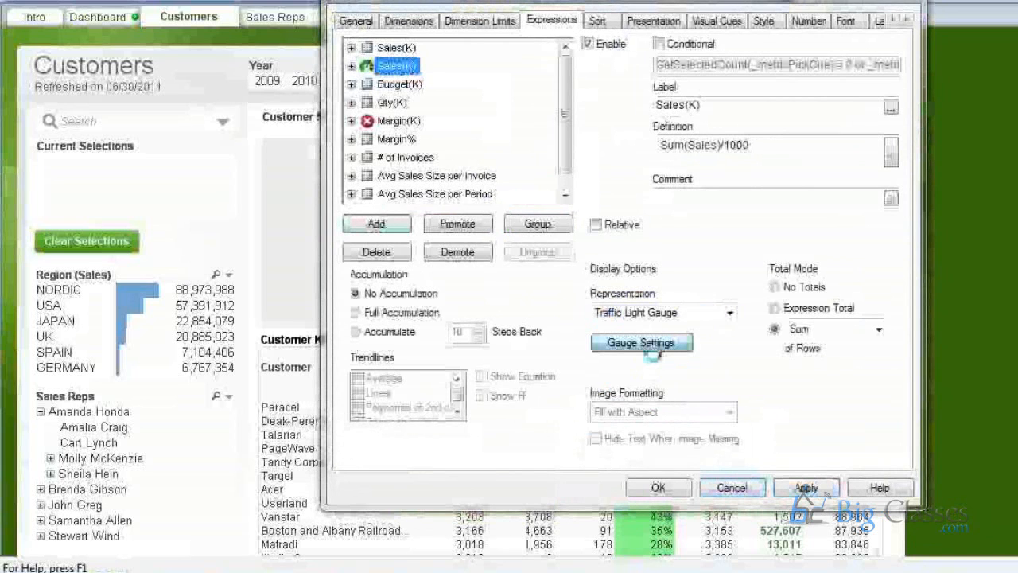
click(646, 347)
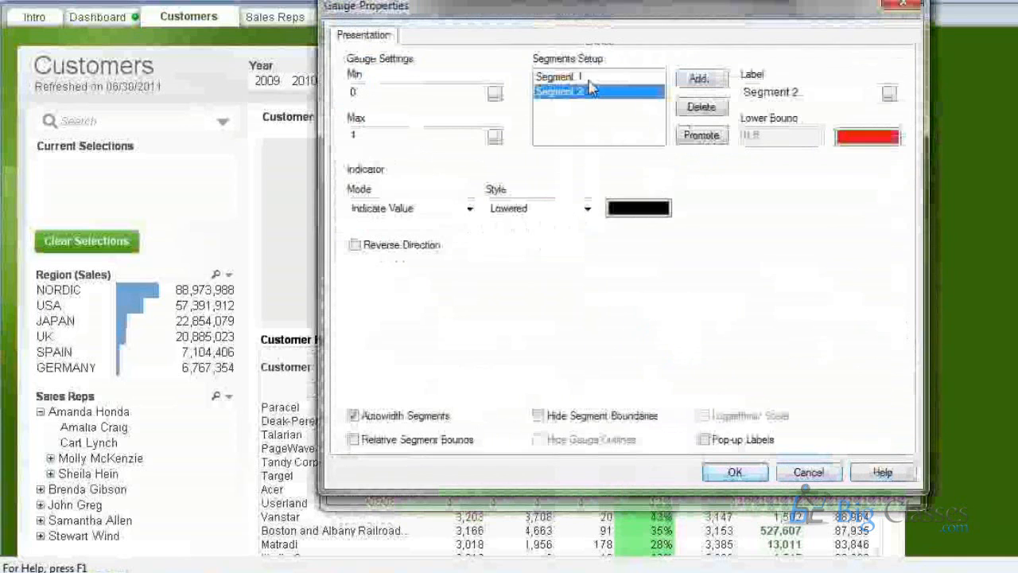
drag(364, 6, 432, 34)
click(800, 497)
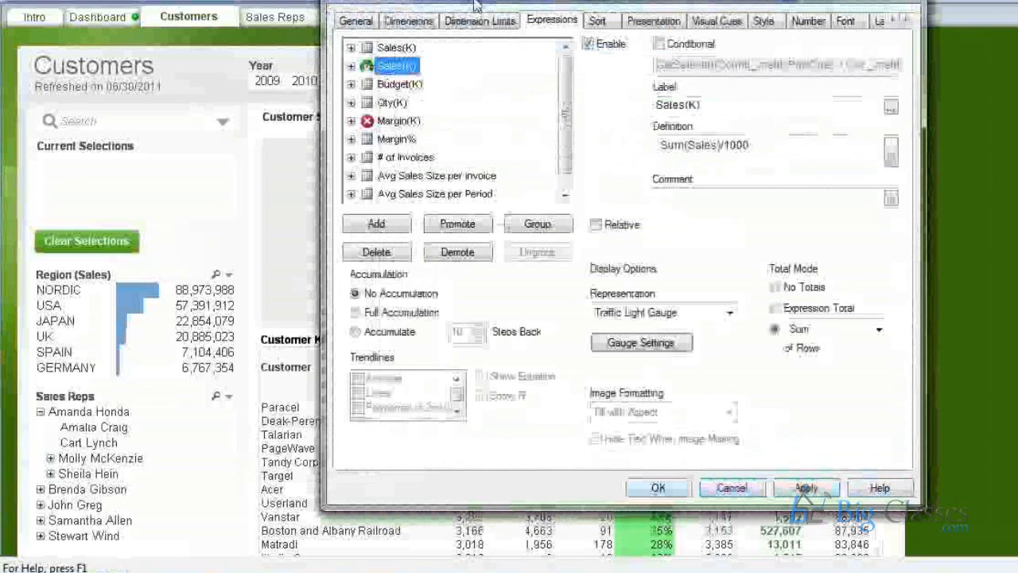
drag(478, 6, 788, 4)
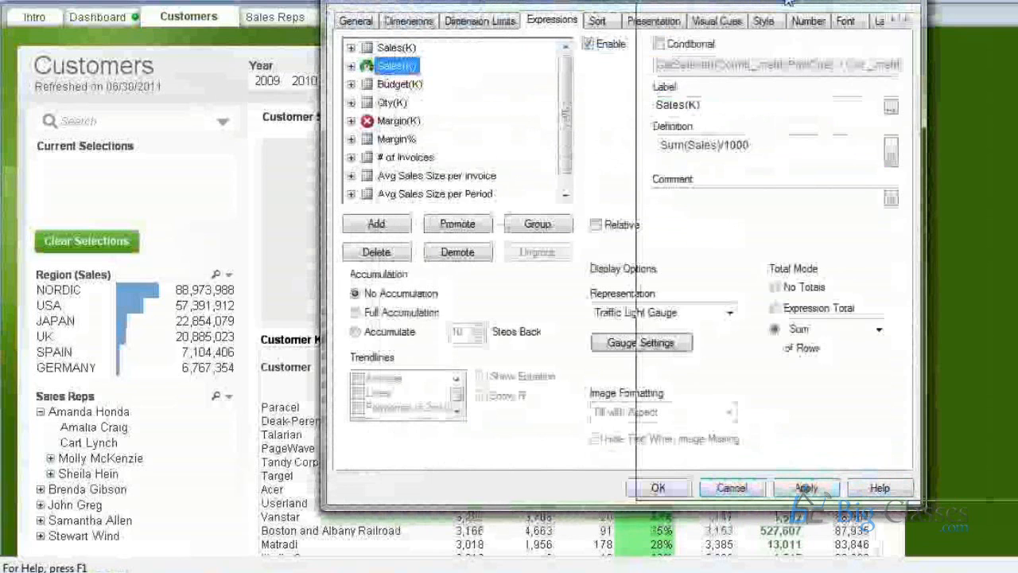
drag(788, 4, 787, 7)
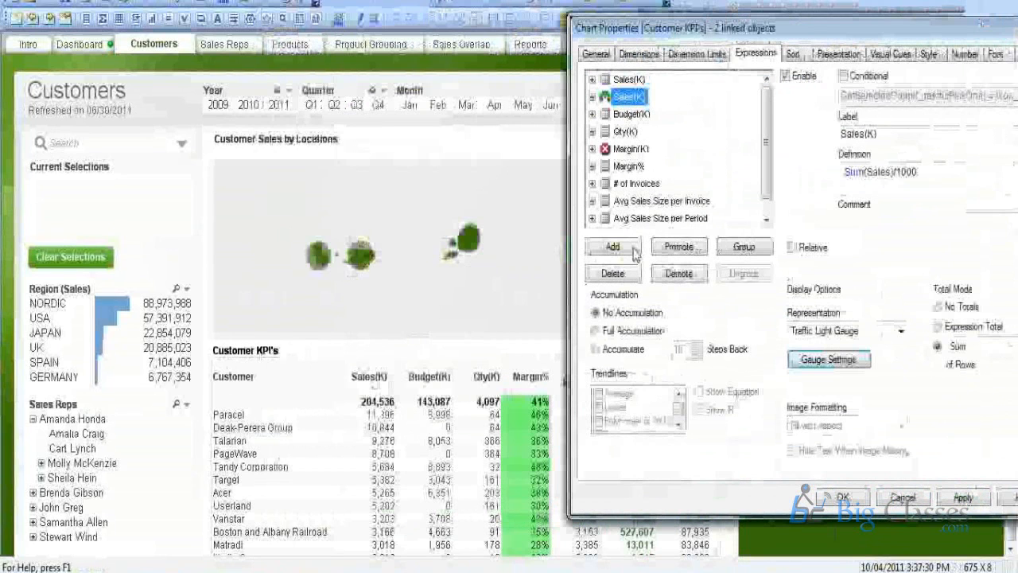
Paste a Margin% copy, promote it below the original, and represent it as a Traffic Light Gauge.
click(634, 249)
click(689, 253)
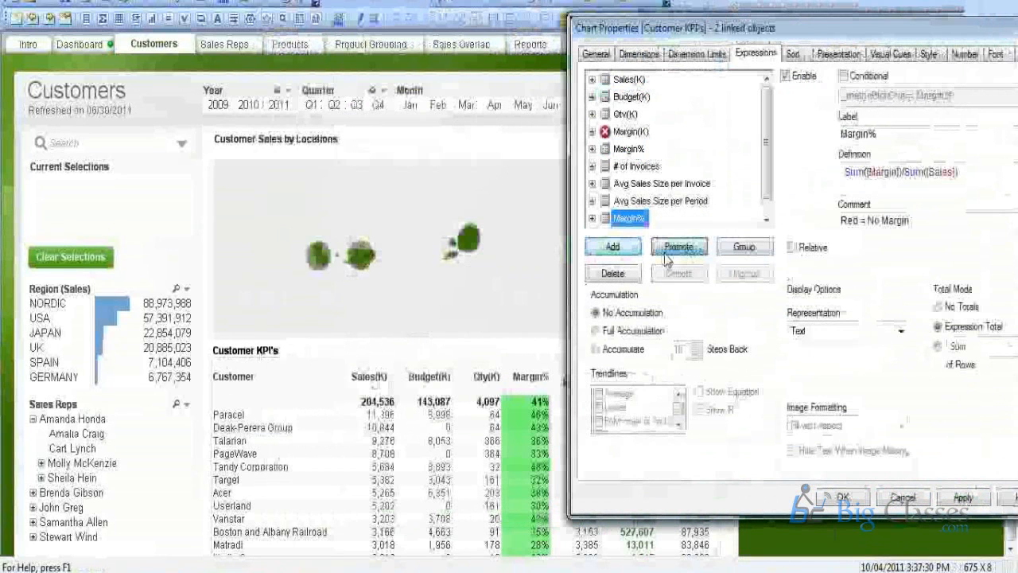
click(666, 253)
click(665, 253)
click(665, 253)
click(901, 330)
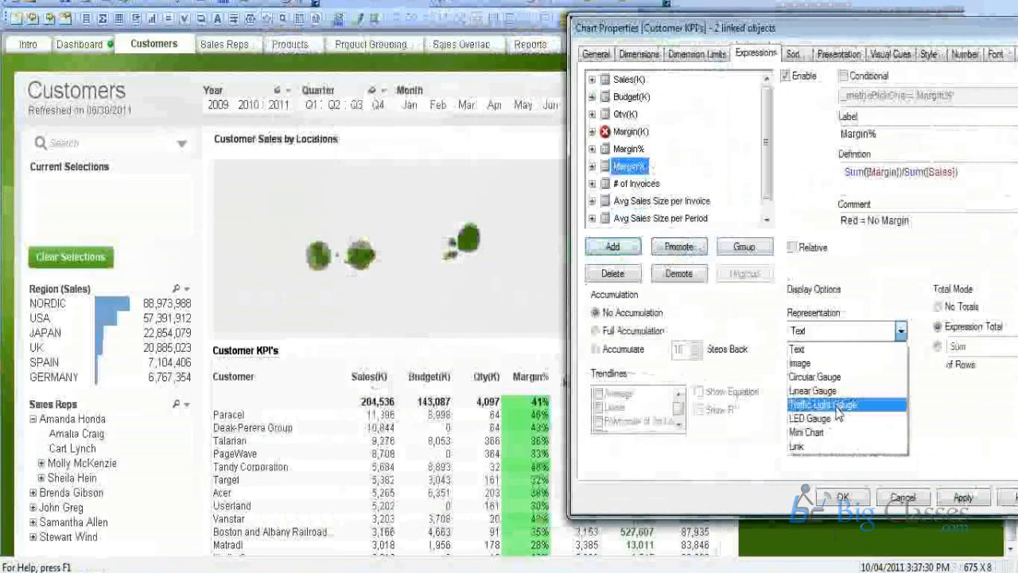
click(827, 405)
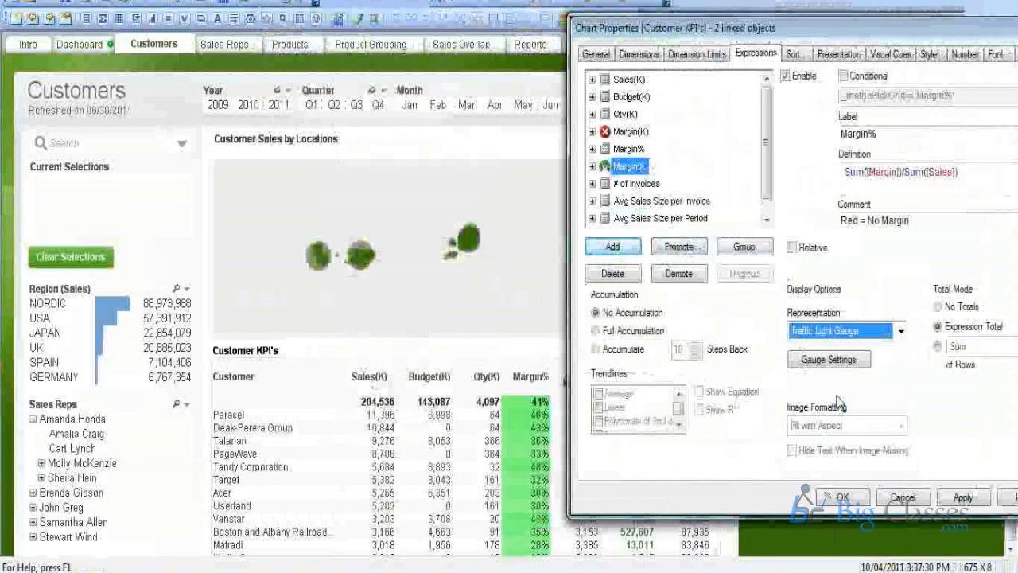
Bring up the traffic light Gauge Settings and position the window for editing.
click(819, 360)
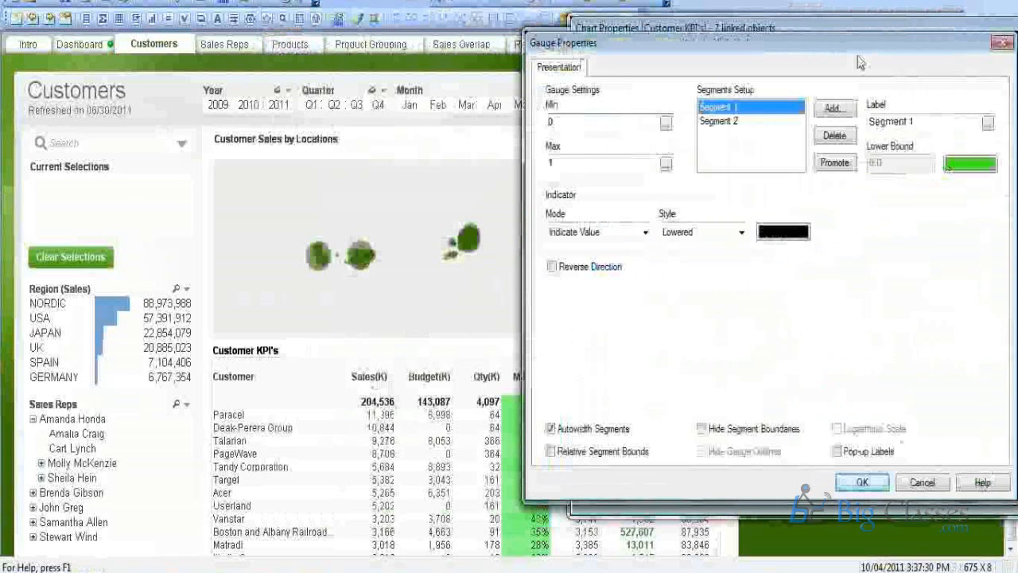
drag(857, 44, 744, 47)
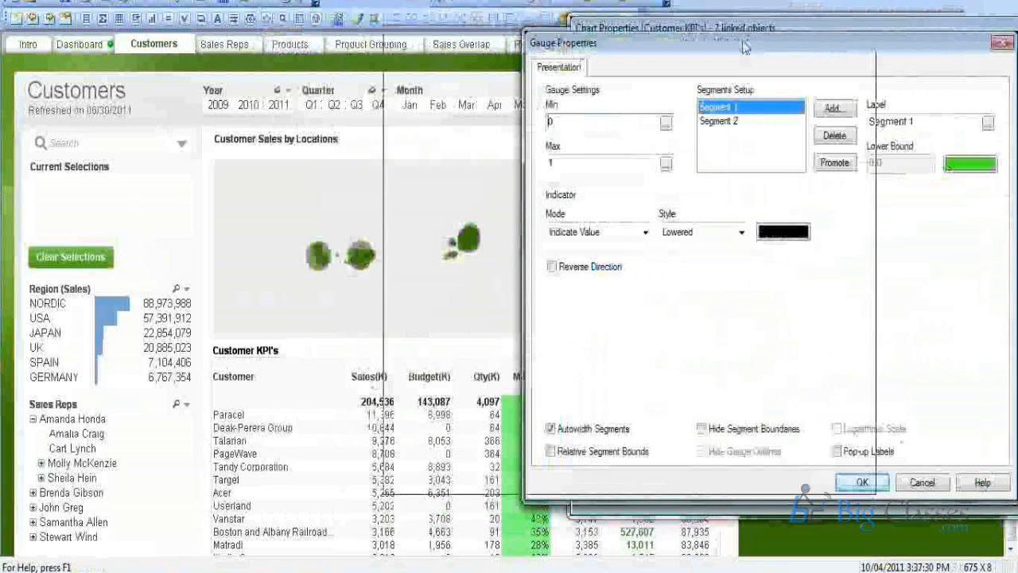
drag(744, 46, 716, 36)
drag(565, 31, 736, 61)
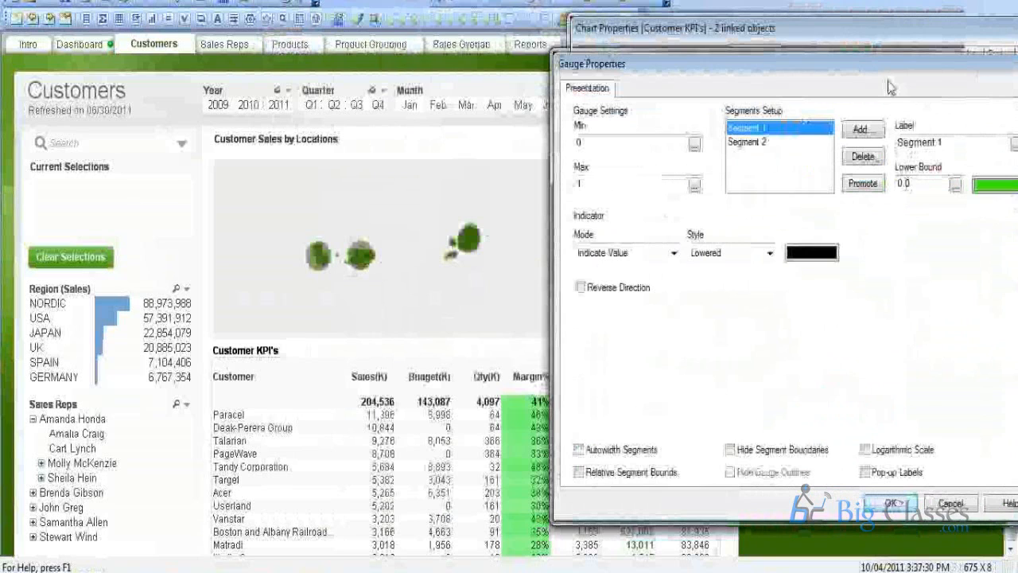
drag(880, 66, 756, 66)
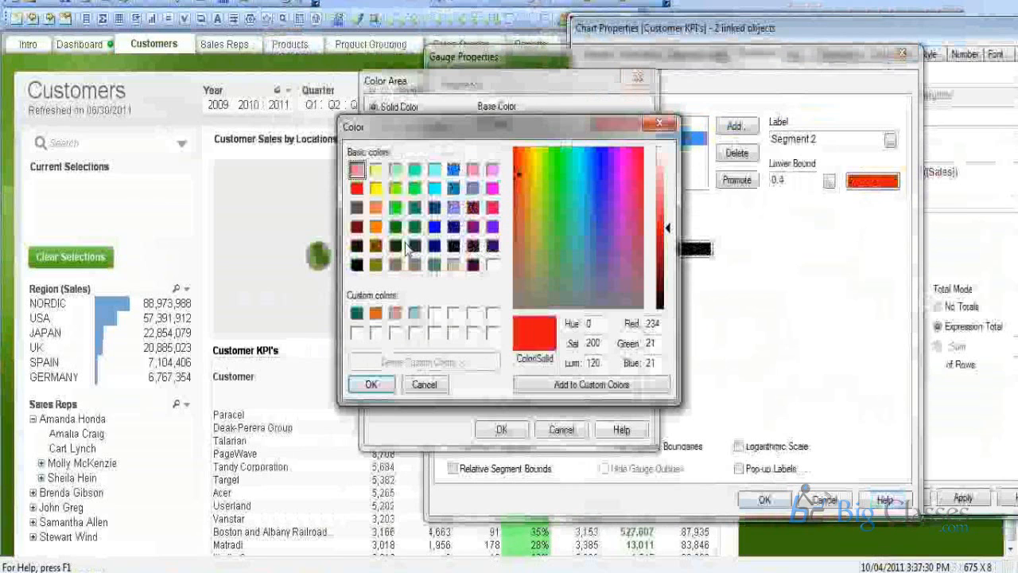
Colour Segment 2 yellow and check the 0–1 range and its 0.4 lower bound.
click(376, 169)
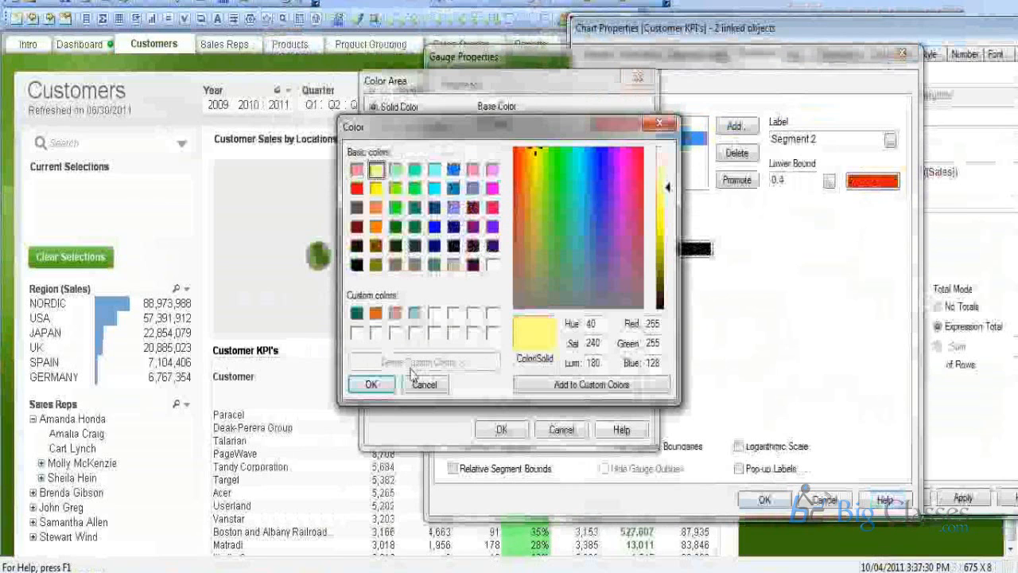
click(372, 384)
click(501, 429)
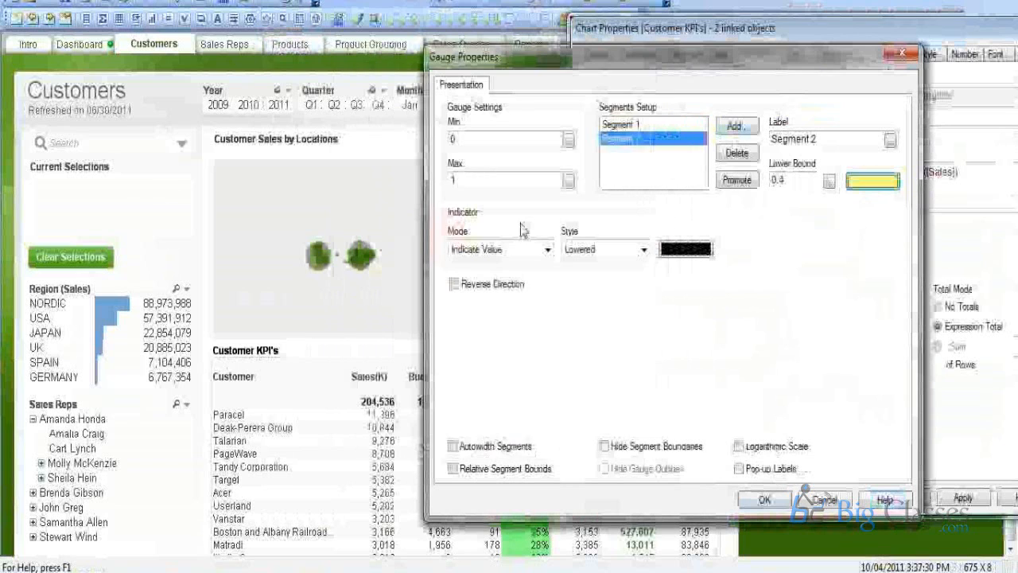
double_click(472, 180)
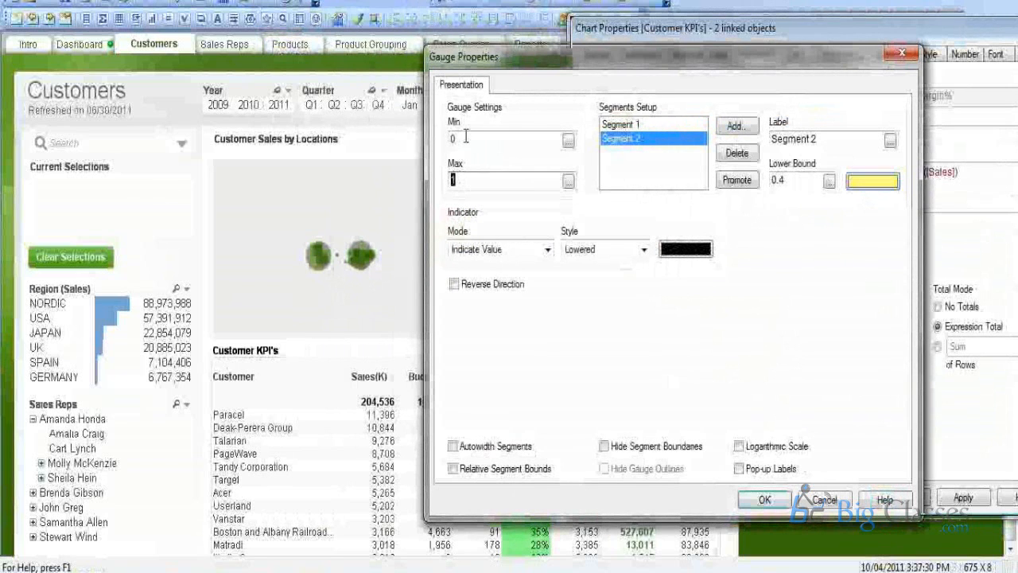
click(466, 136)
drag(466, 136, 448, 139)
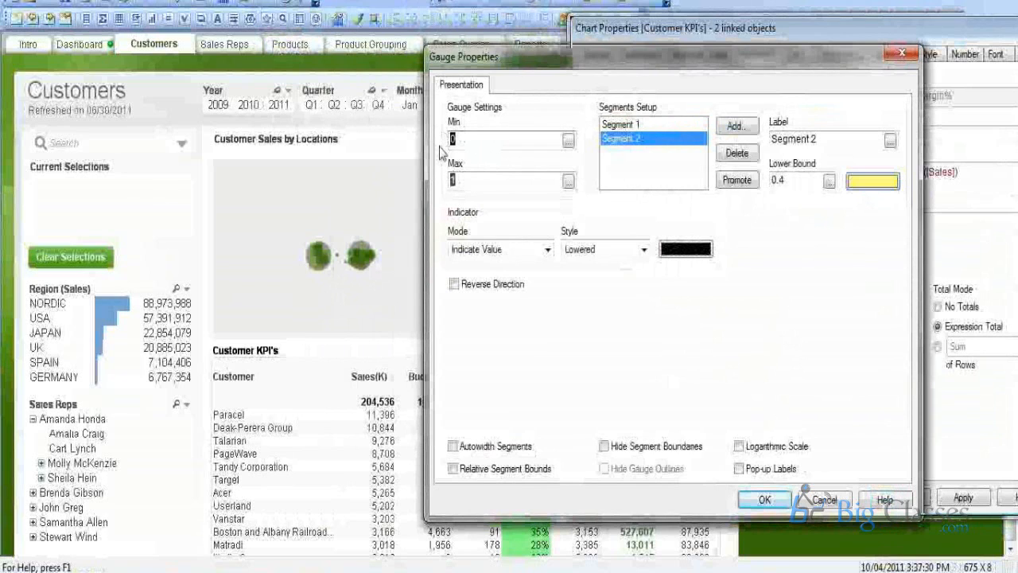
click(481, 182)
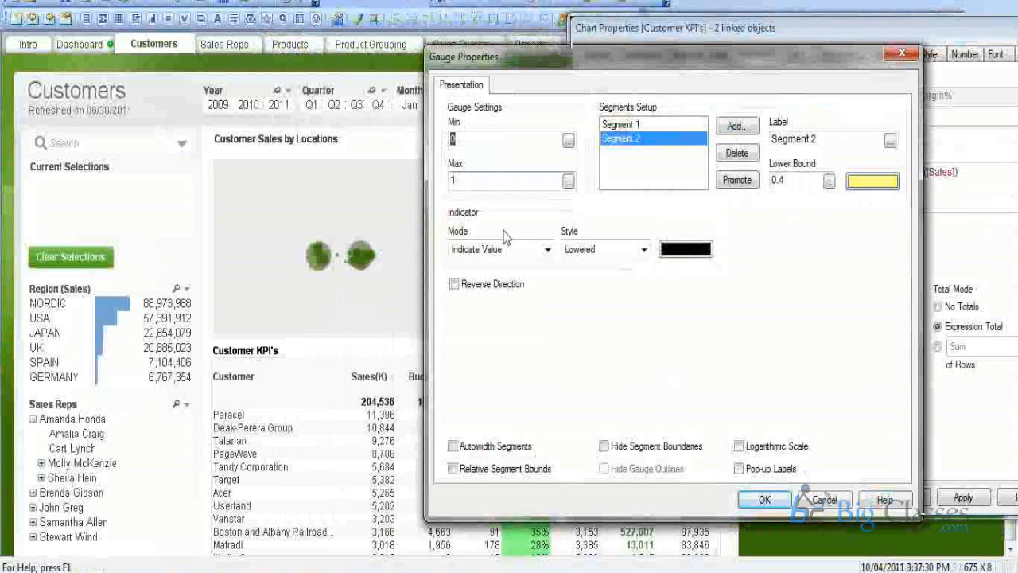
click(466, 142)
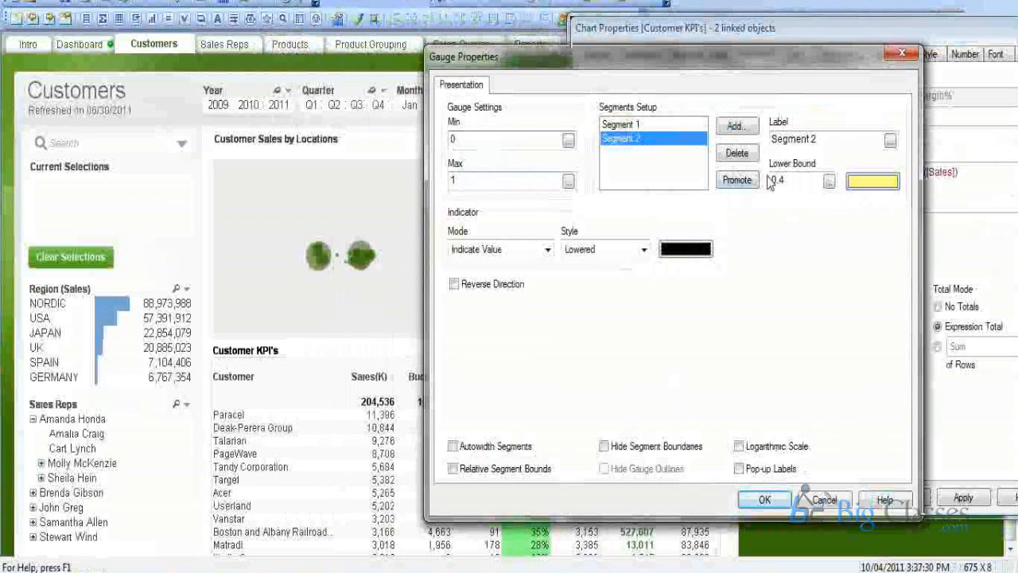
double_click(772, 181)
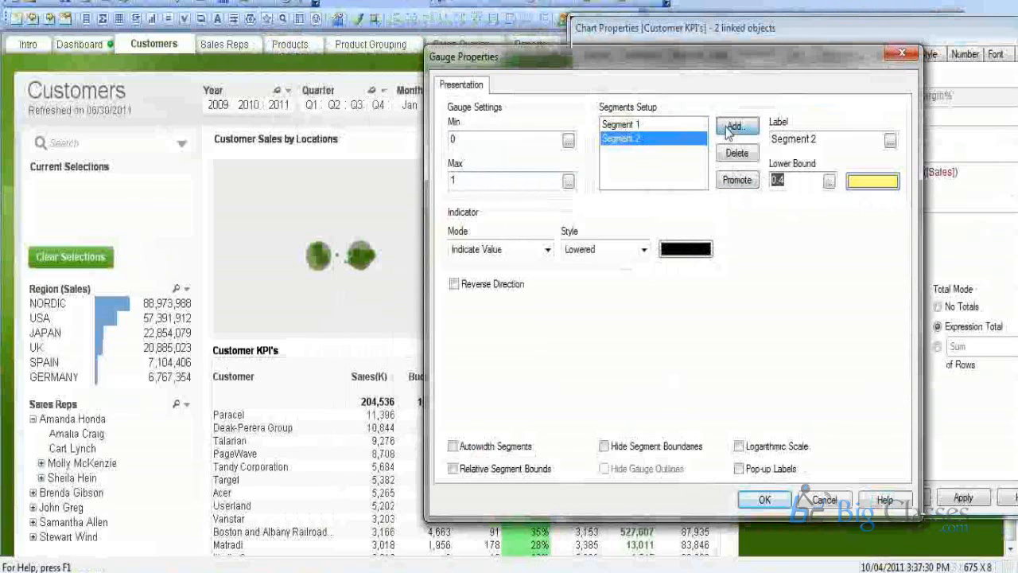
Add a green Segment 3 with lower bound 0.7 and save the chart changes.
click(730, 127)
click(637, 153)
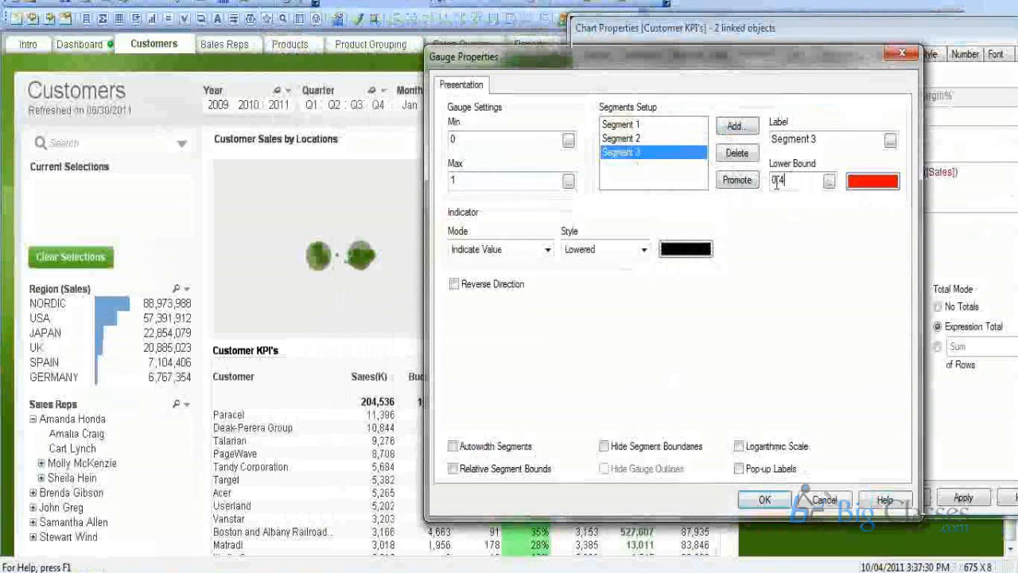
drag(781, 181, 798, 182)
text(7)
click(859, 182)
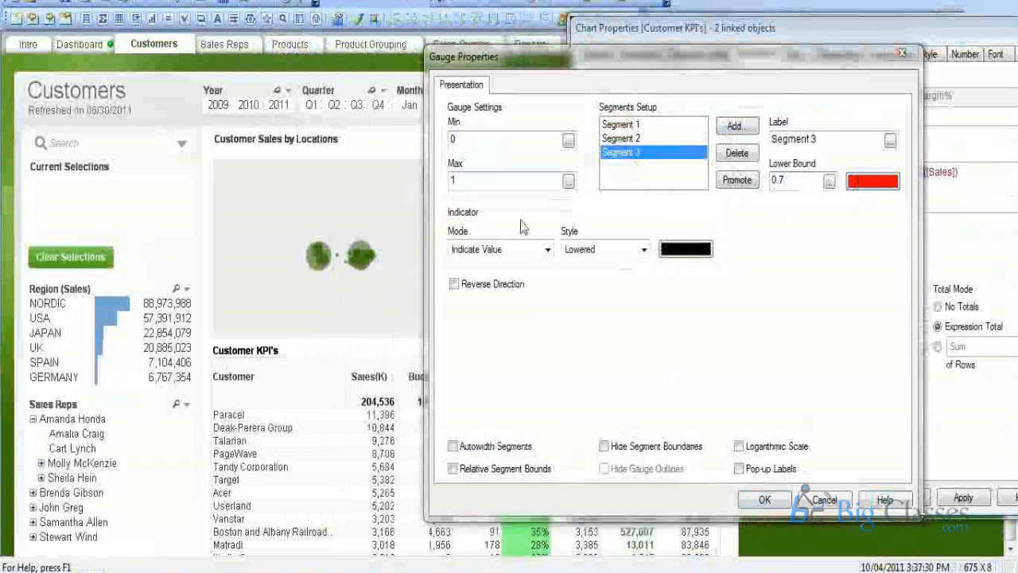
click(395, 208)
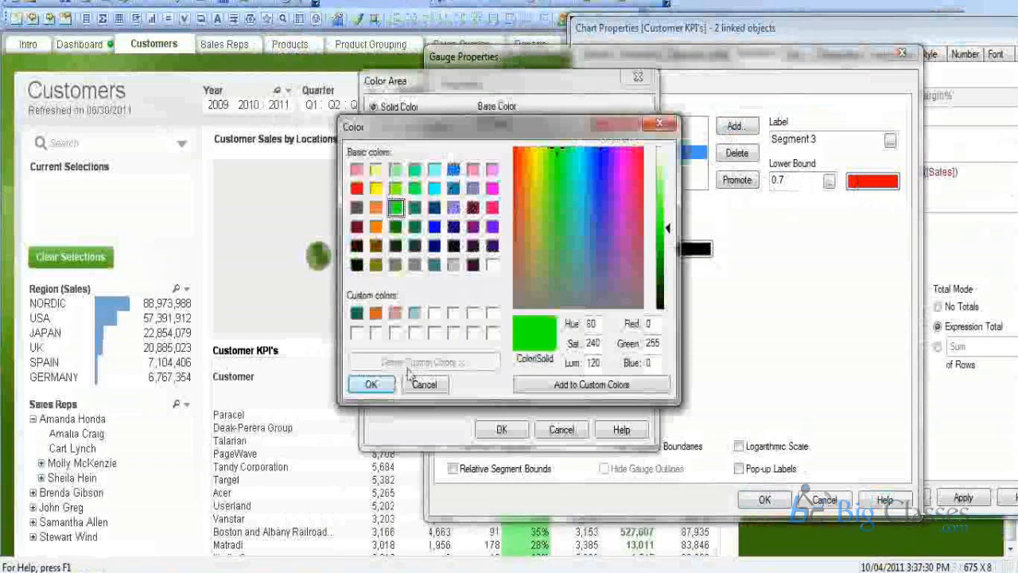
click(371, 384)
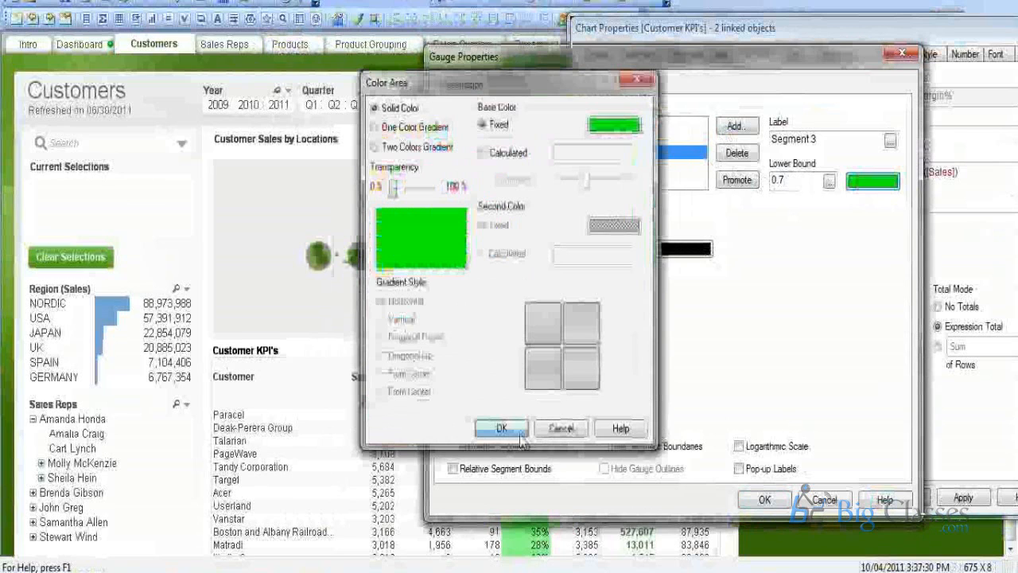
click(501, 429)
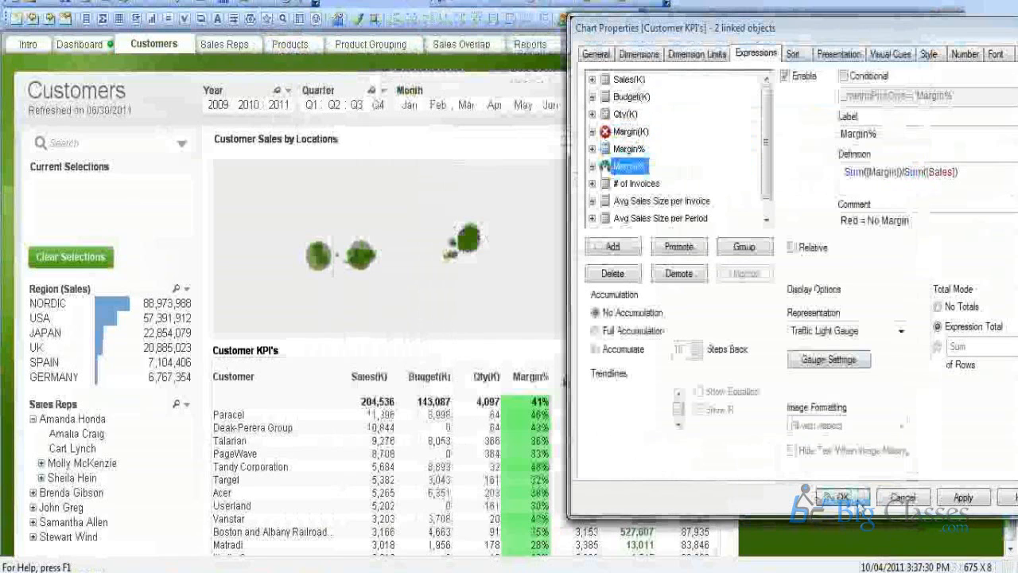
click(840, 497)
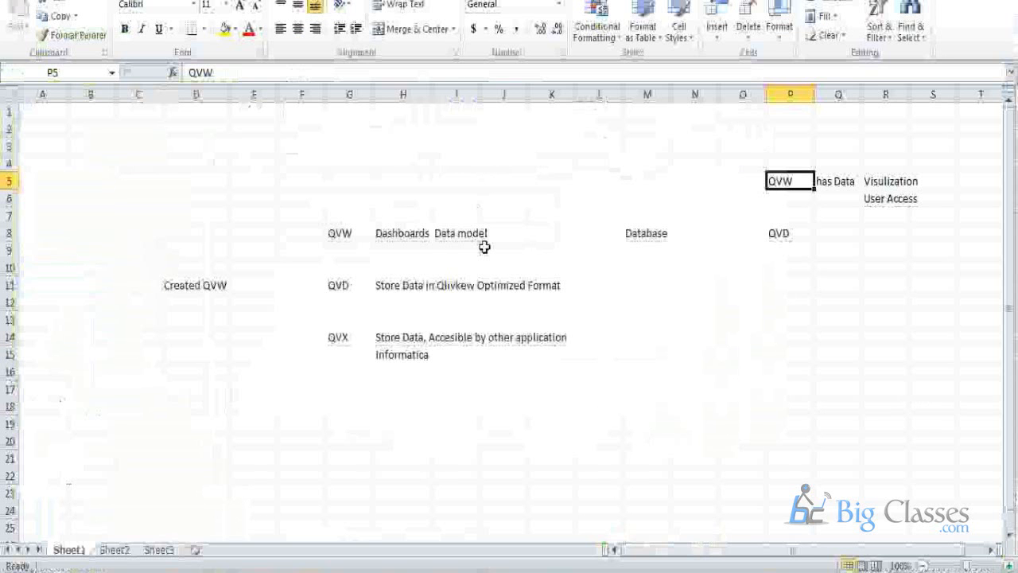
Browse Excel's Conditional Formatting Color Scales, then return to QlikView's Gauge Properties.
click(597, 32)
mouse_move(660, 154)
mouse_move(663, 191)
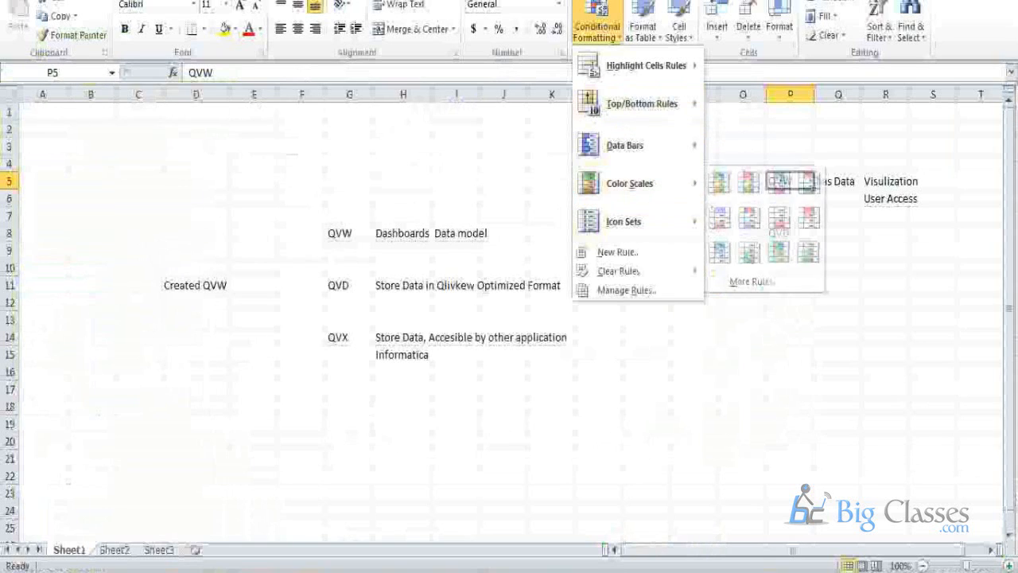
click(494, 571)
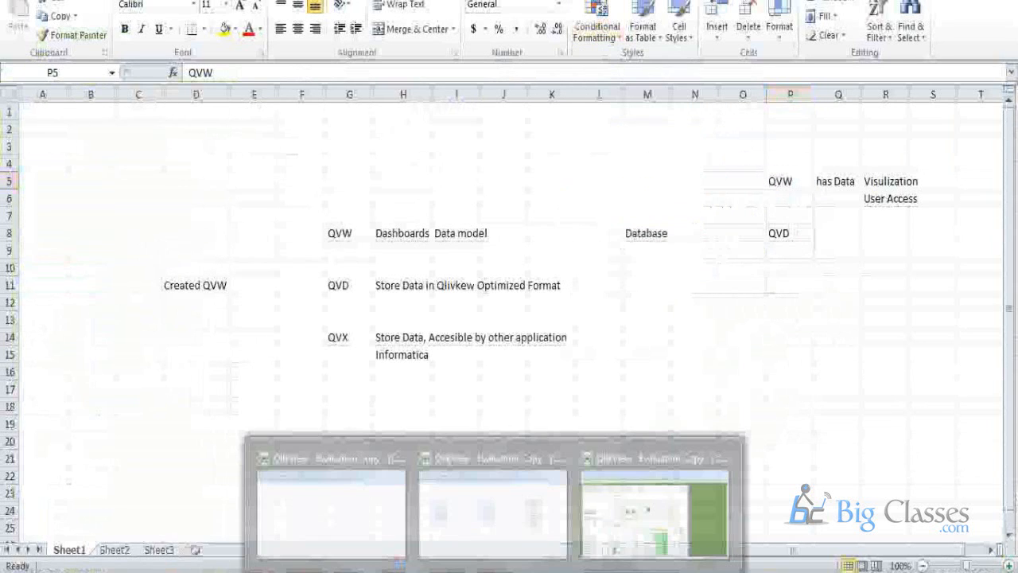
click(644, 546)
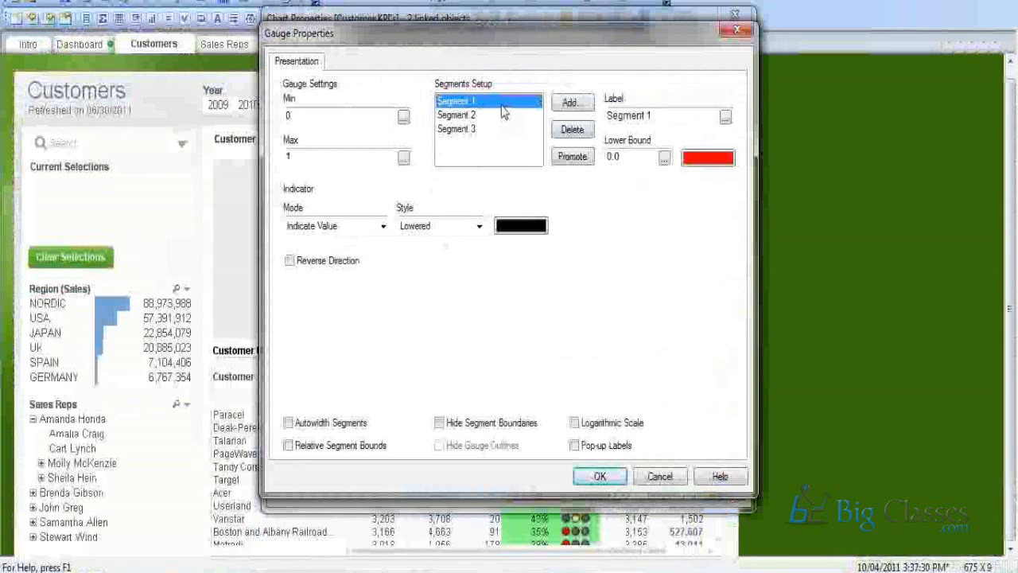
Check the red 0, yellow 0.4 and green 0.7 bands and maximum 1, then accept the gauge.
click(499, 117)
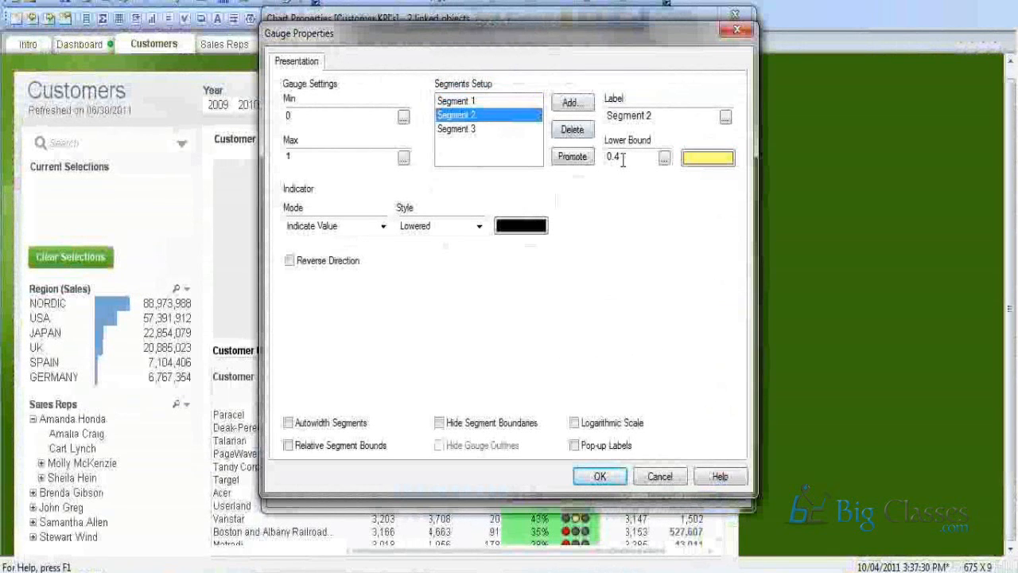
drag(623, 160, 591, 155)
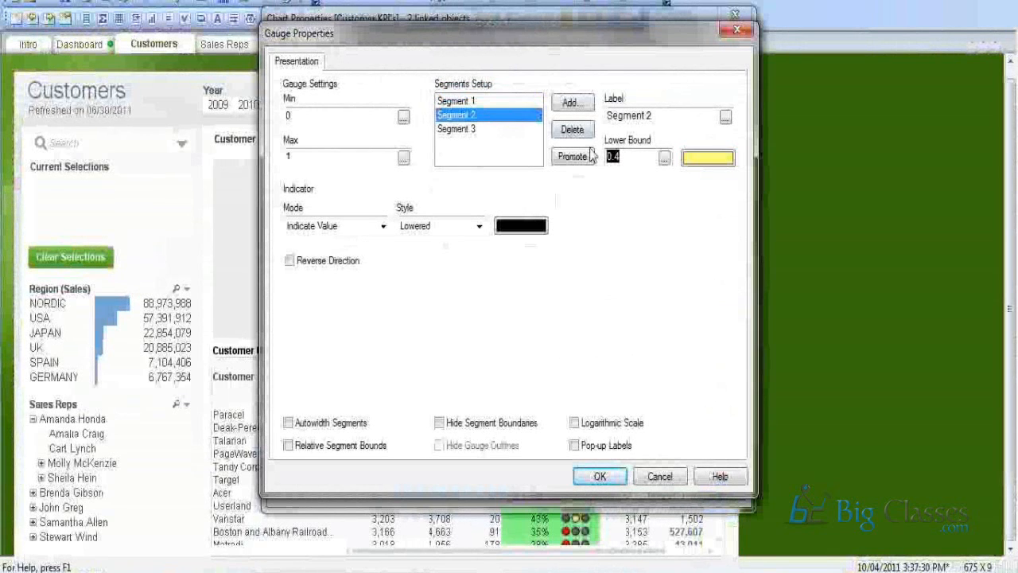
click(490, 101)
click(491, 117)
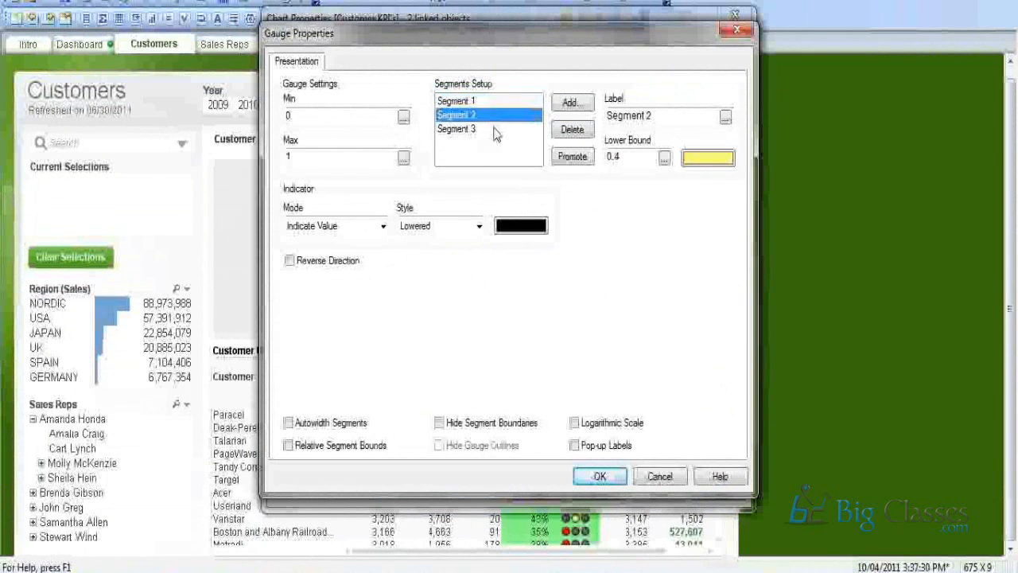
click(495, 129)
click(498, 116)
click(498, 102)
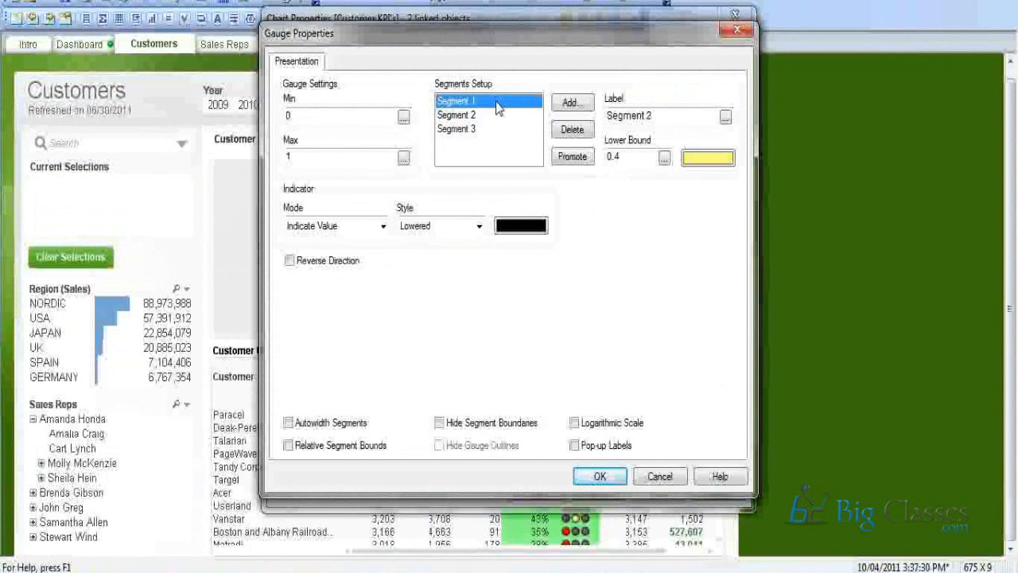
click(497, 116)
click(495, 130)
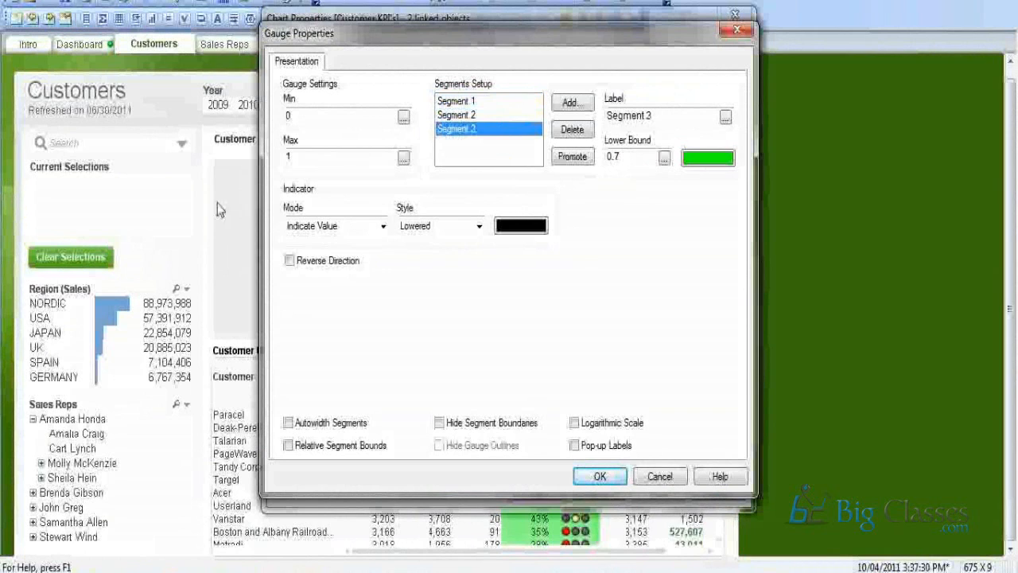
click(300, 161)
click(600, 478)
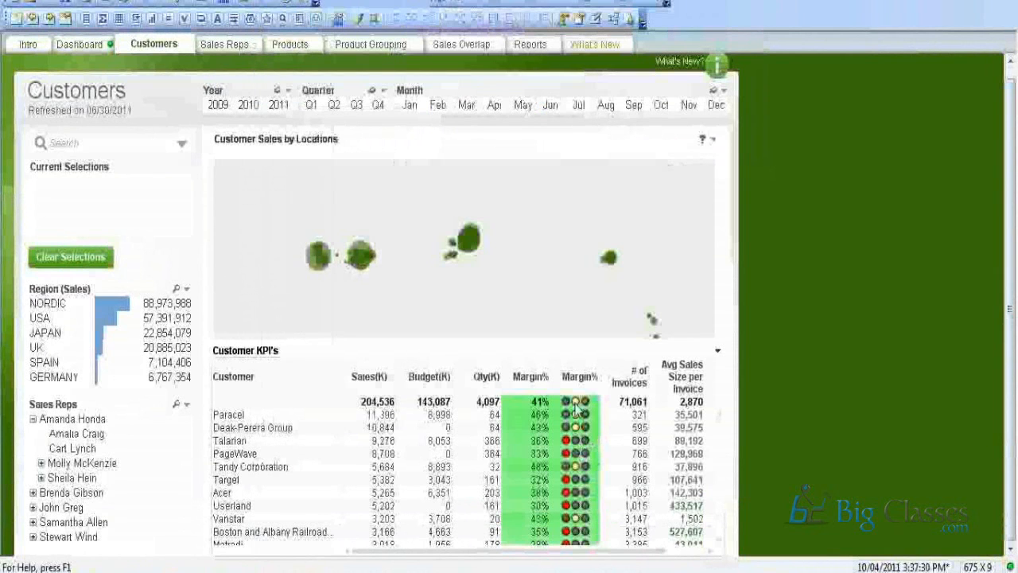
right_click(578, 409)
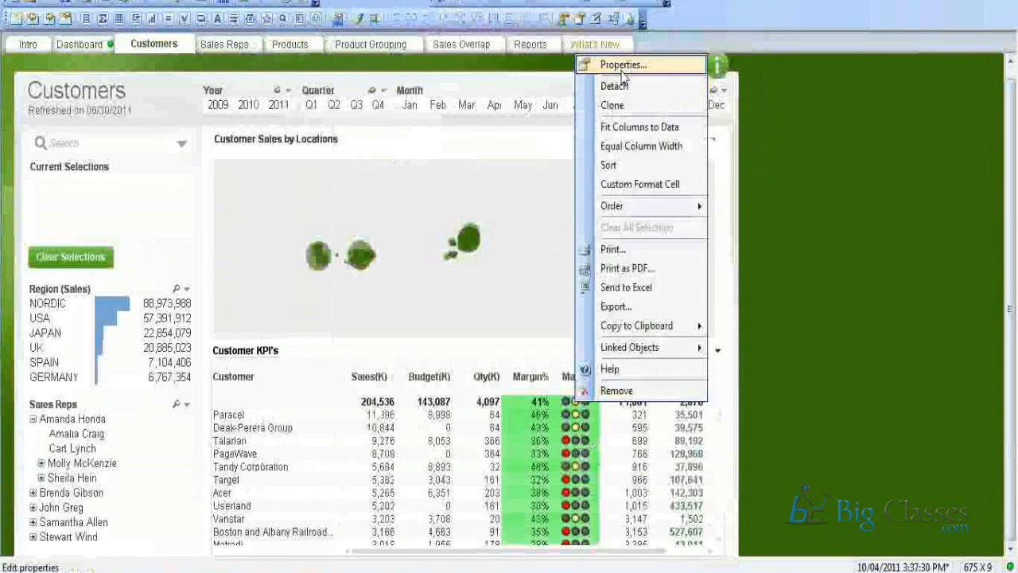
click(623, 67)
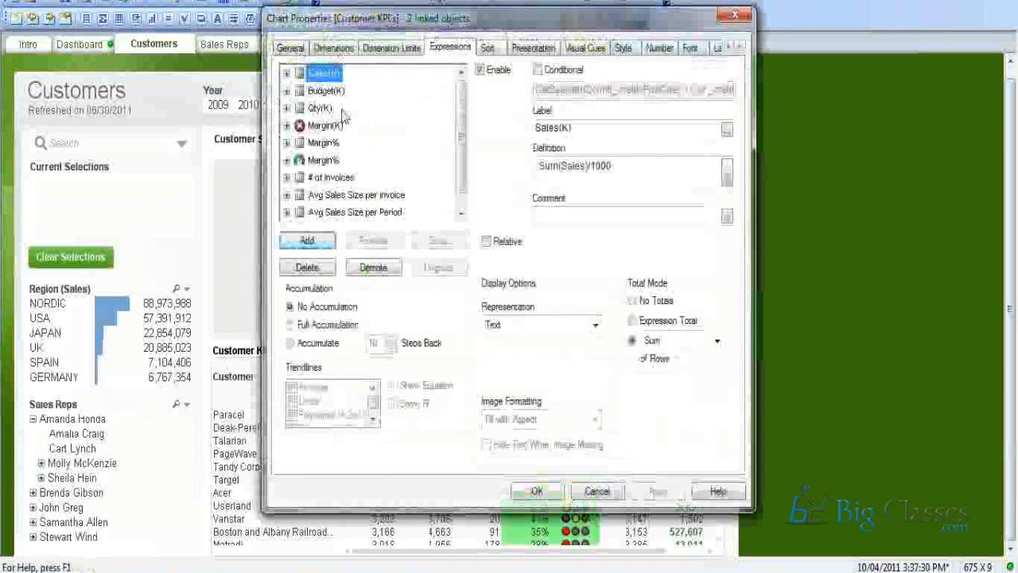
click(323, 160)
click(466, 288)
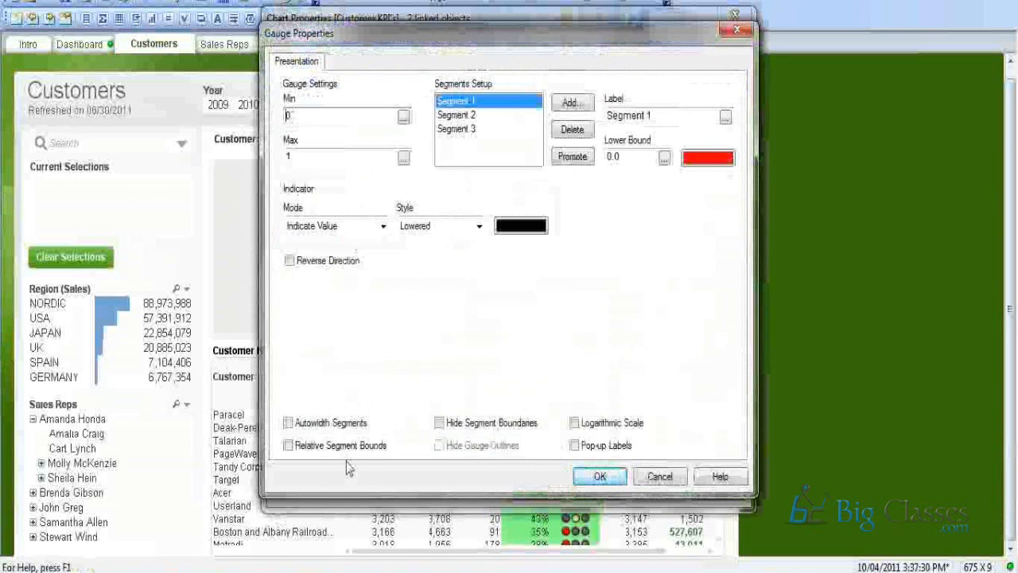
click(650, 482)
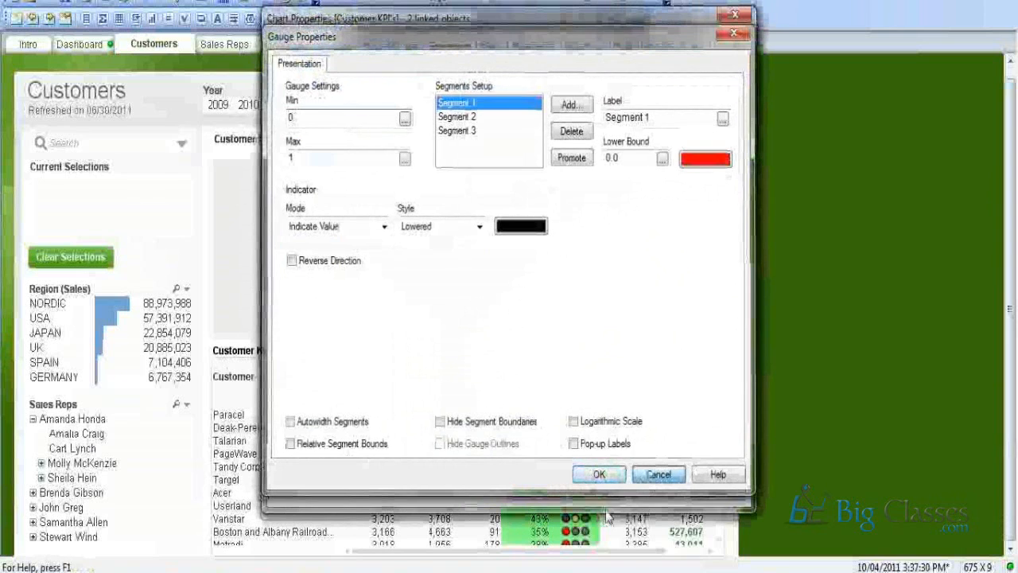
click(595, 325)
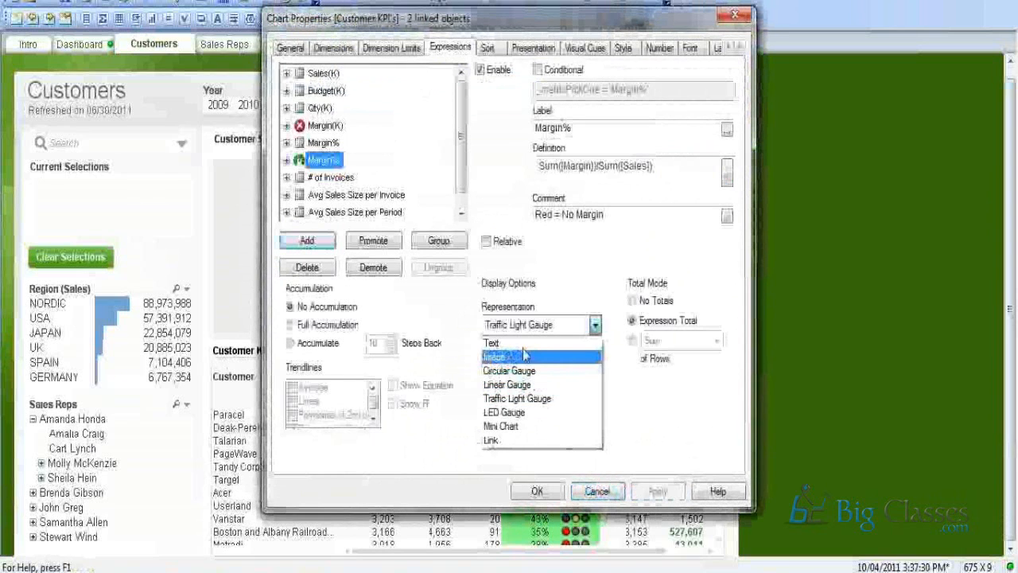
click(523, 384)
click(595, 325)
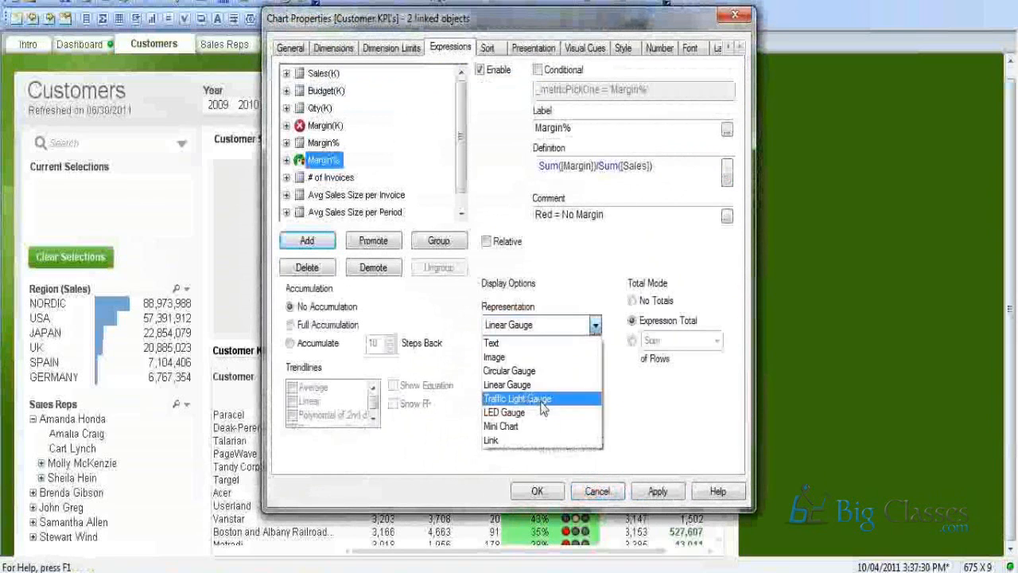
click(544, 398)
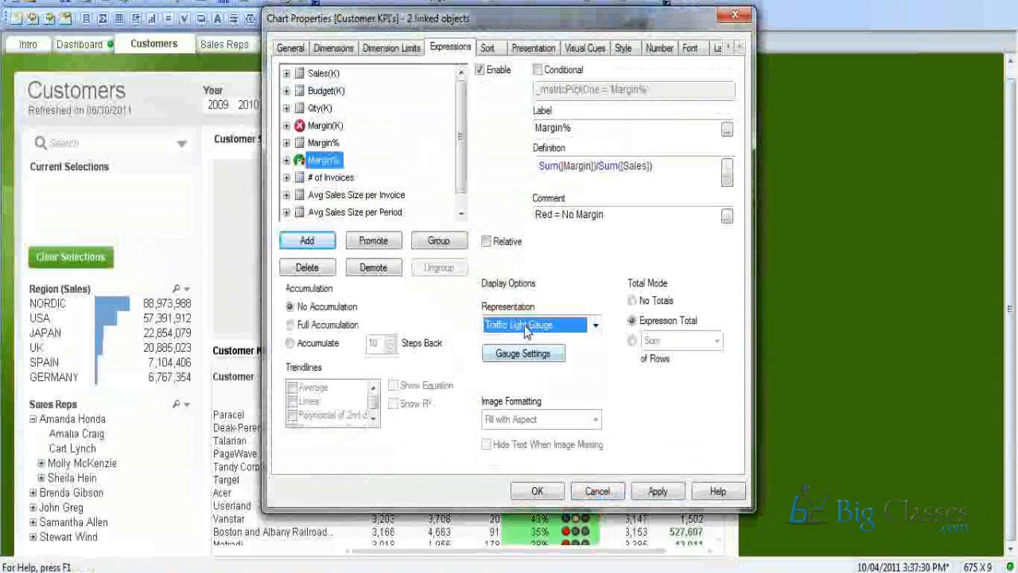
click(531, 356)
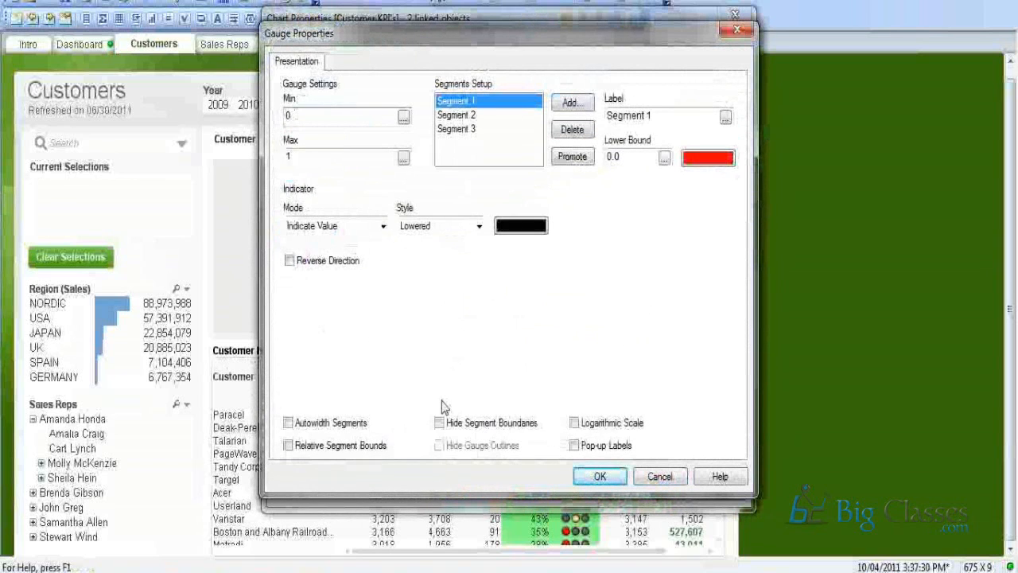
click(600, 476)
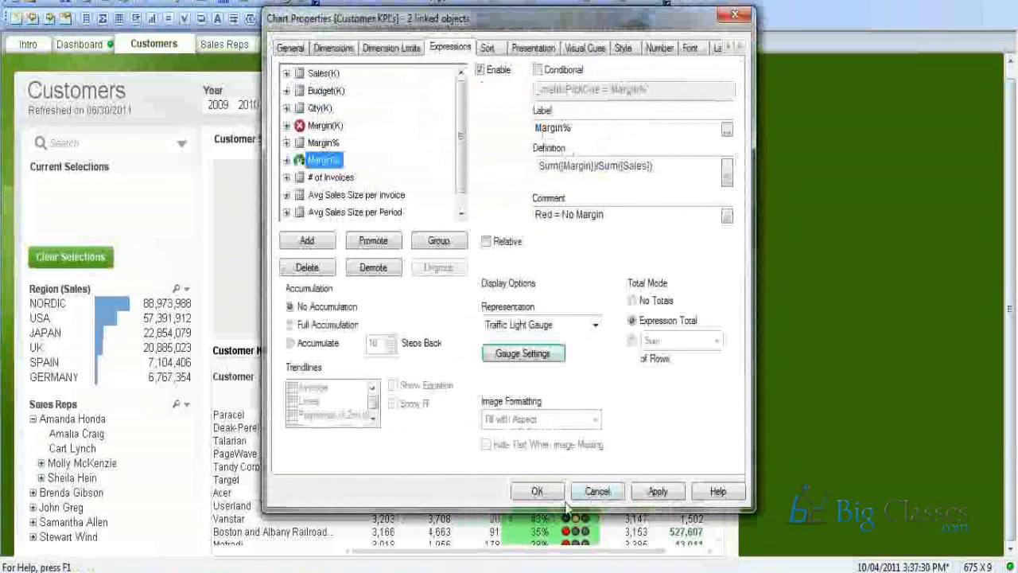
click(589, 494)
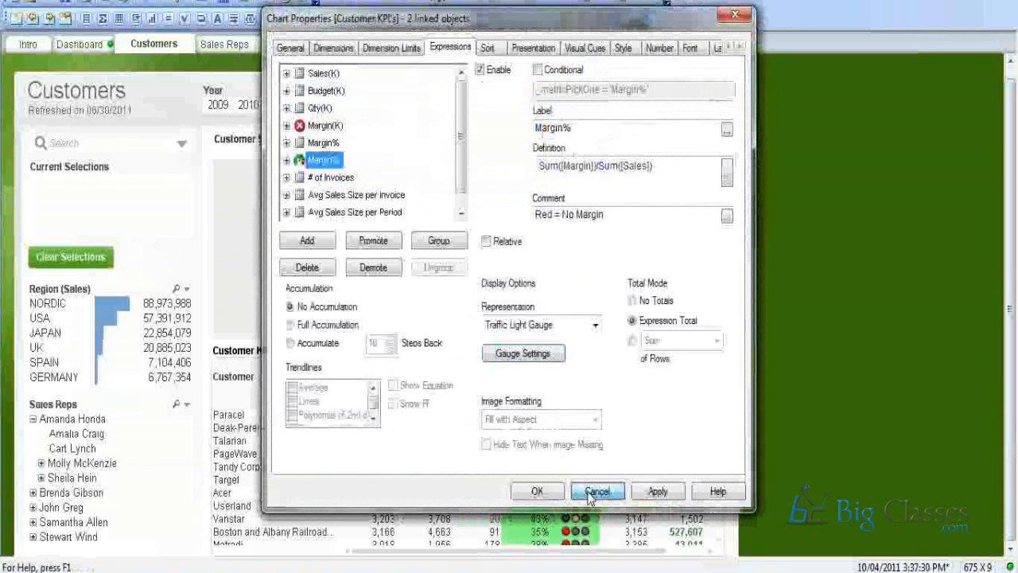
click(589, 497)
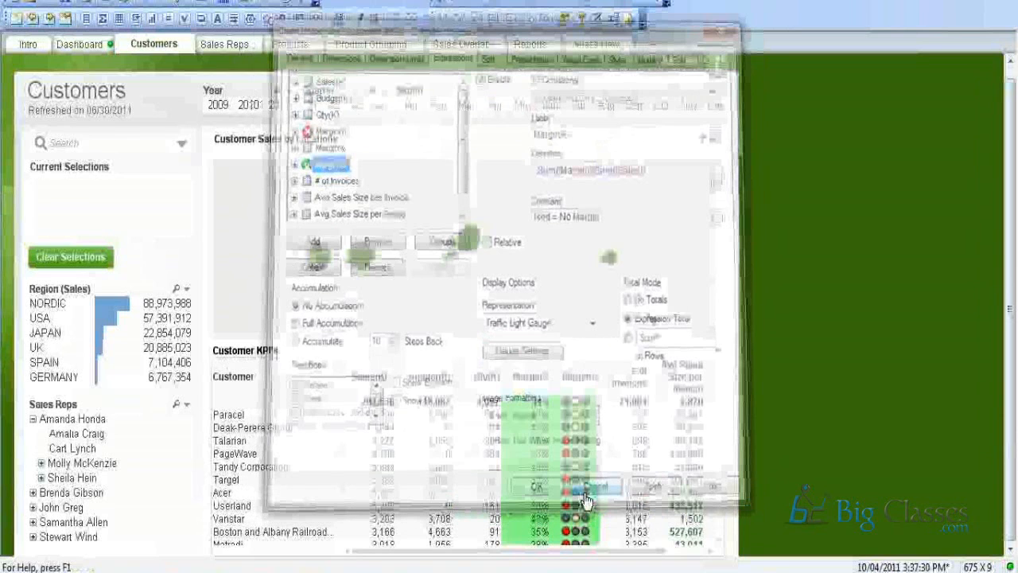
right_click(574, 433)
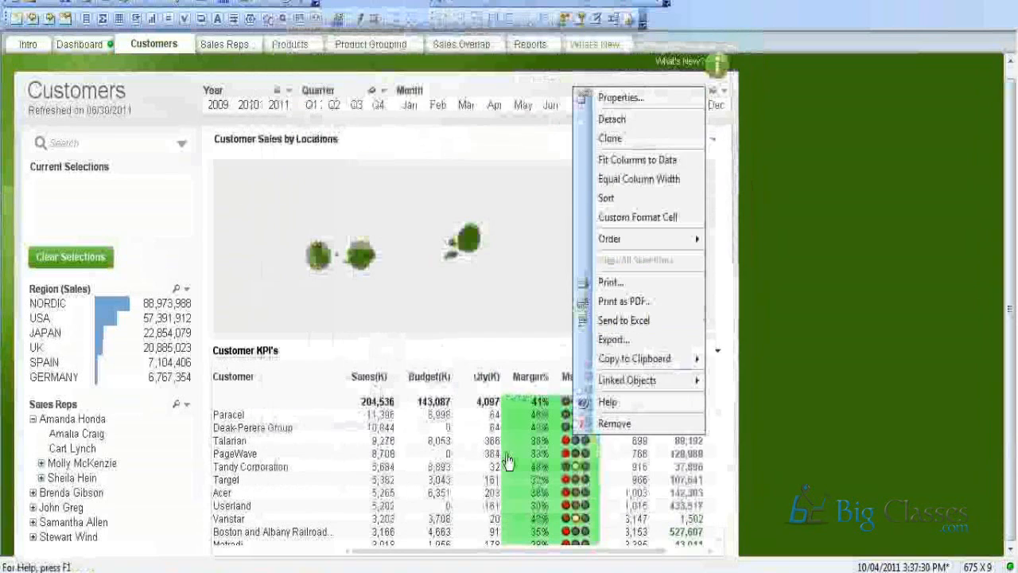
Change the copied Margin% expression from traffic lights to a Circular Gauge and apply it.
click(589, 98)
click(324, 160)
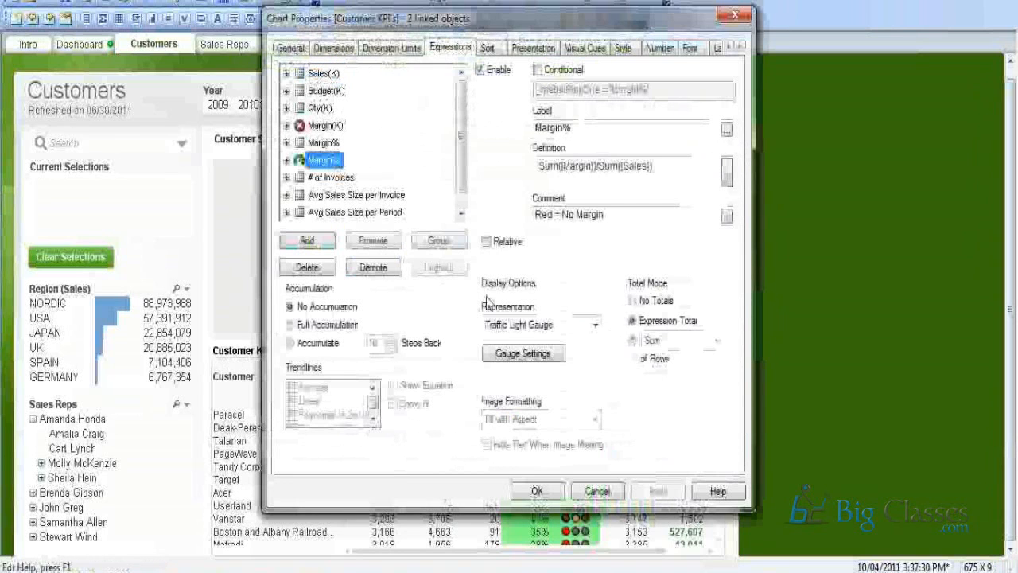
click(509, 355)
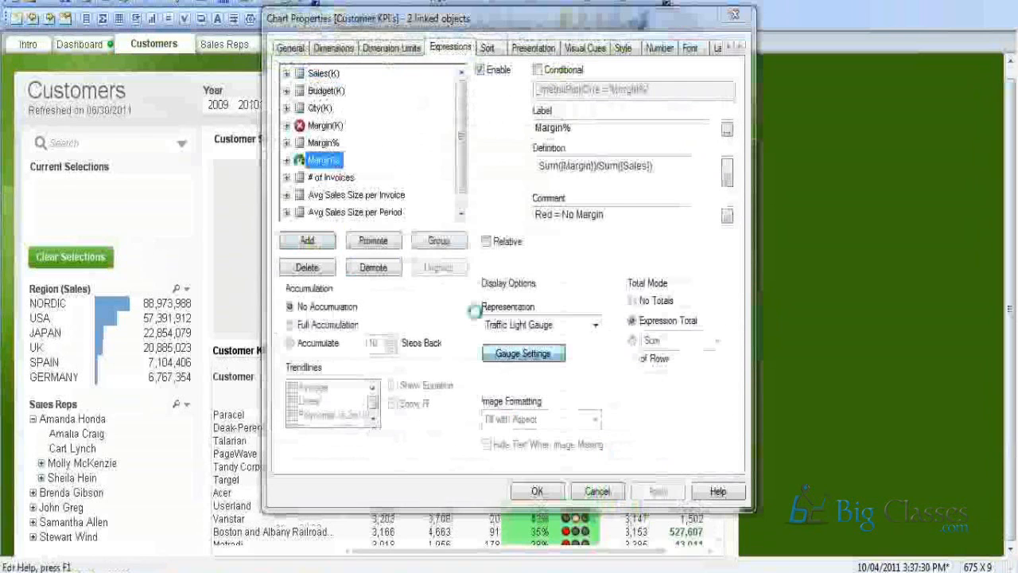
click(502, 324)
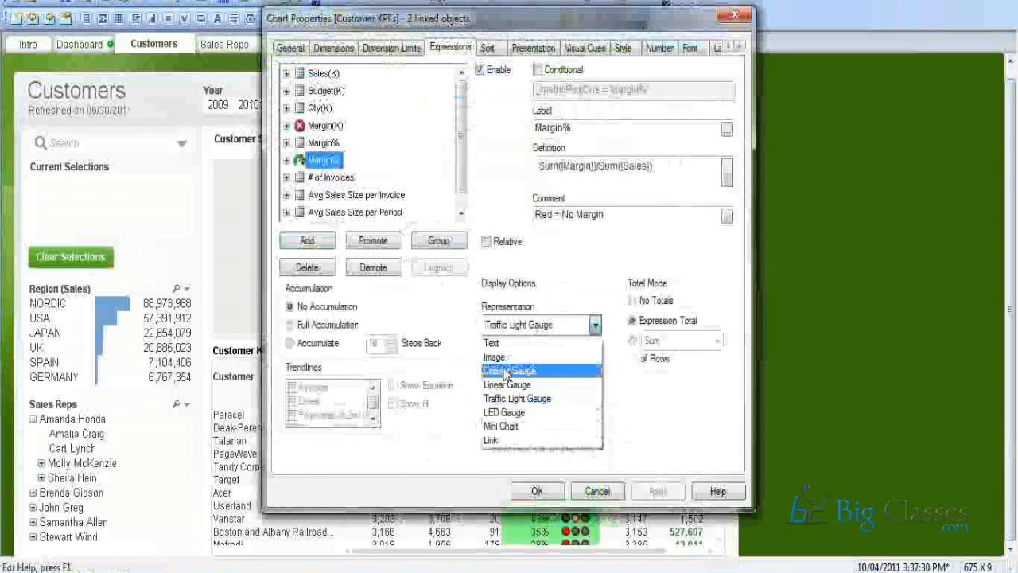
click(507, 370)
click(518, 357)
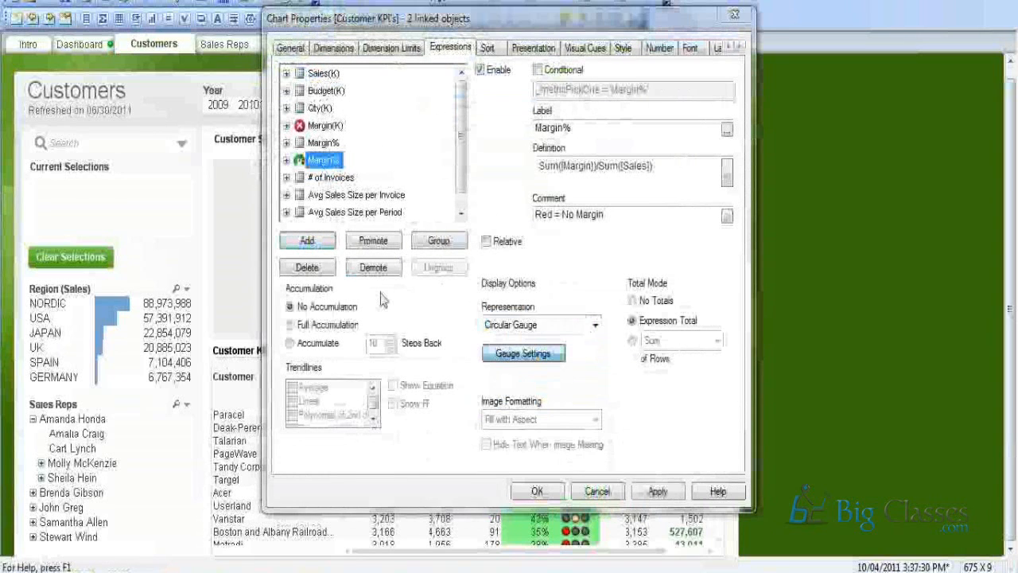
click(608, 476)
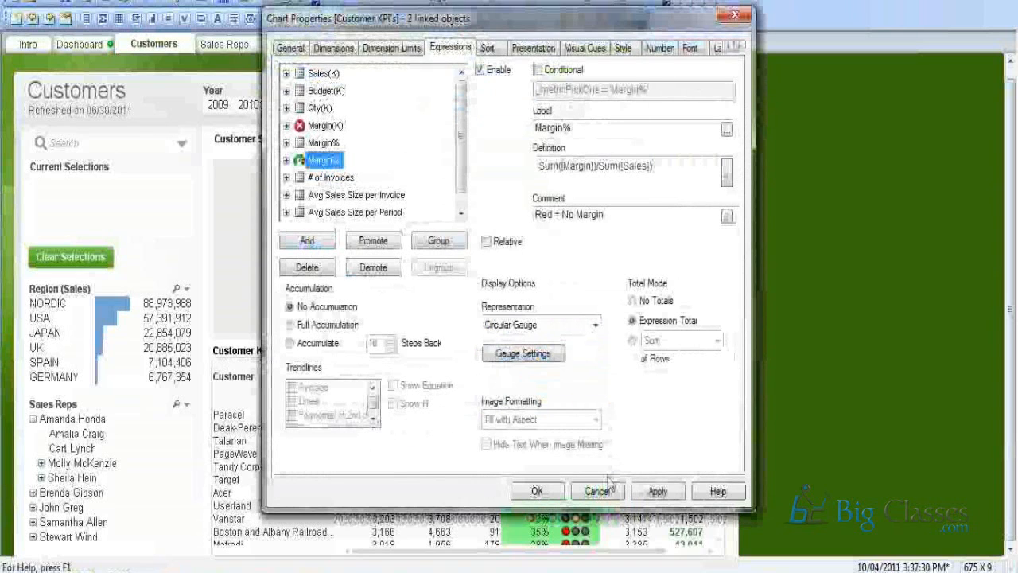
click(534, 493)
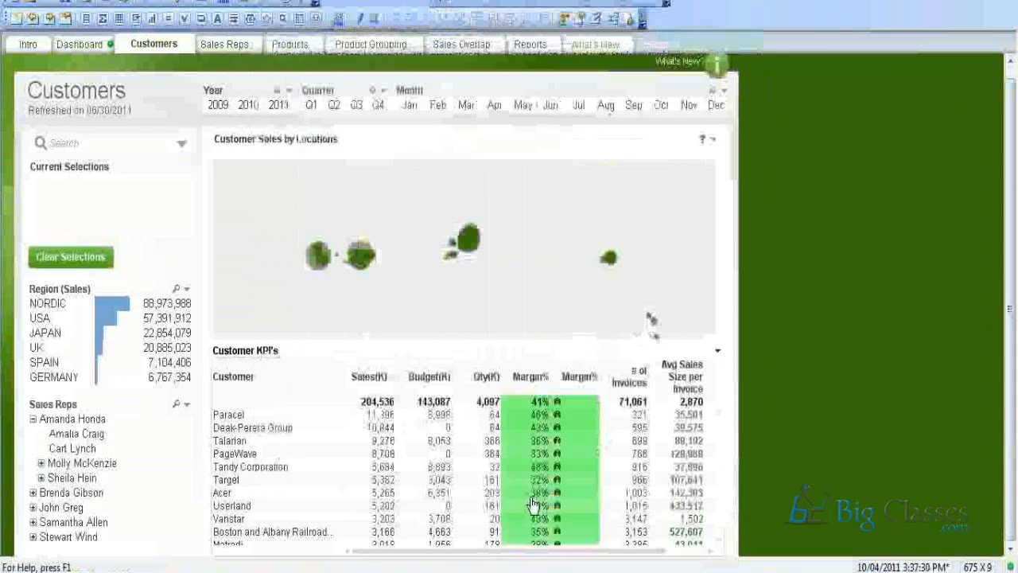
right_click(574, 402)
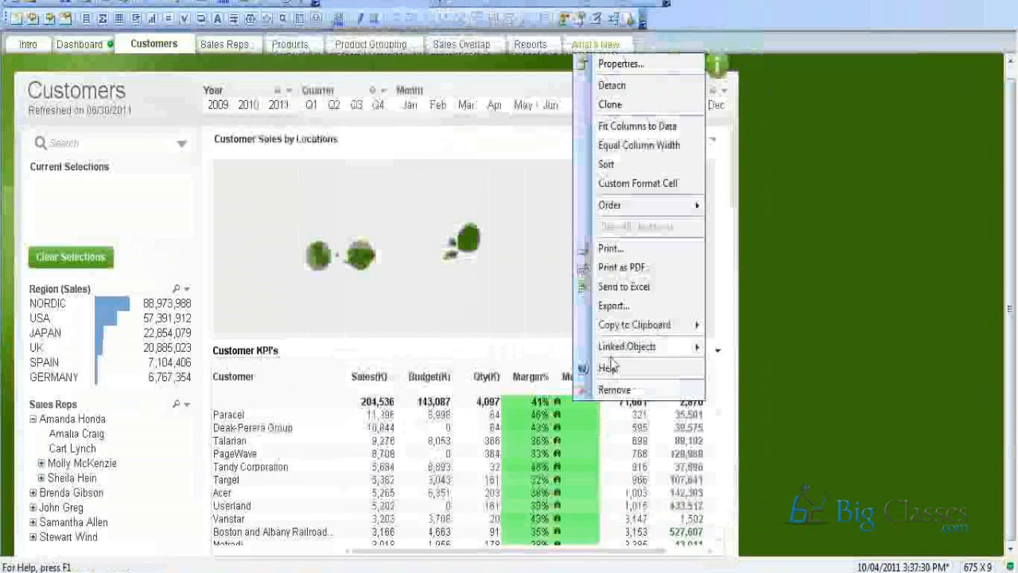
click(371, 341)
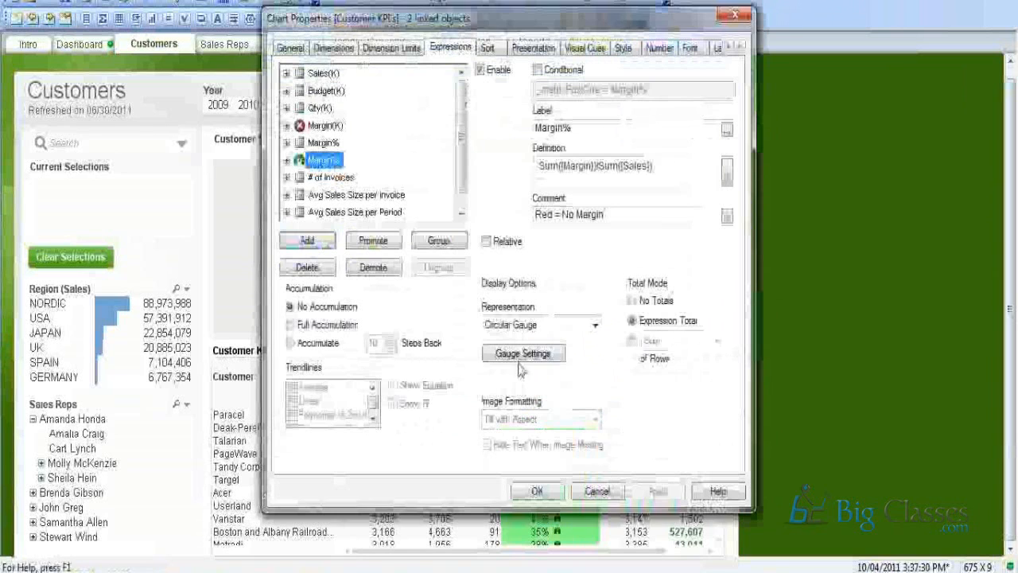
After briefly trying Image, set the Margin% copy back to Traffic Light Gauge with its three segments.
click(504, 351)
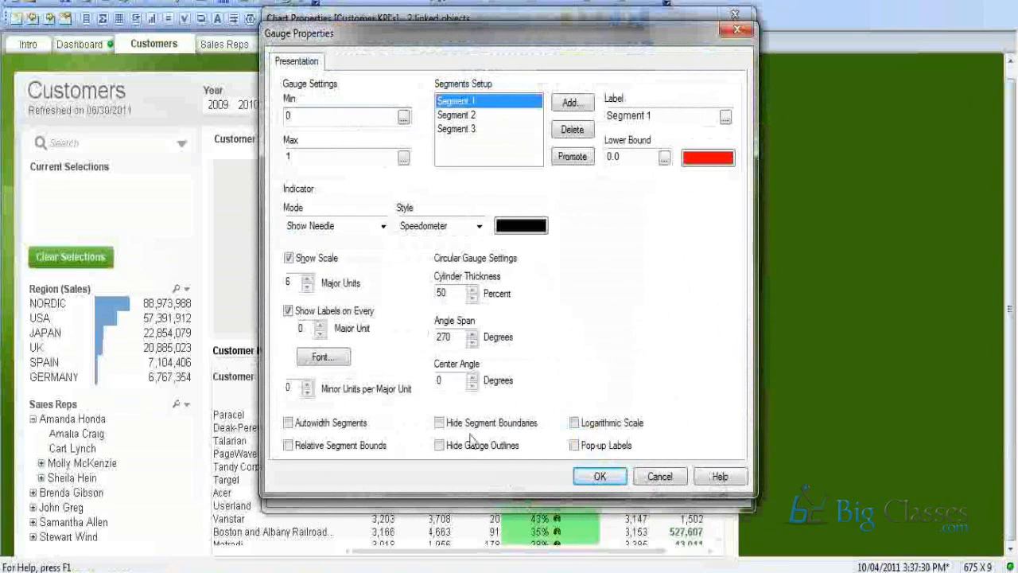
click(659, 477)
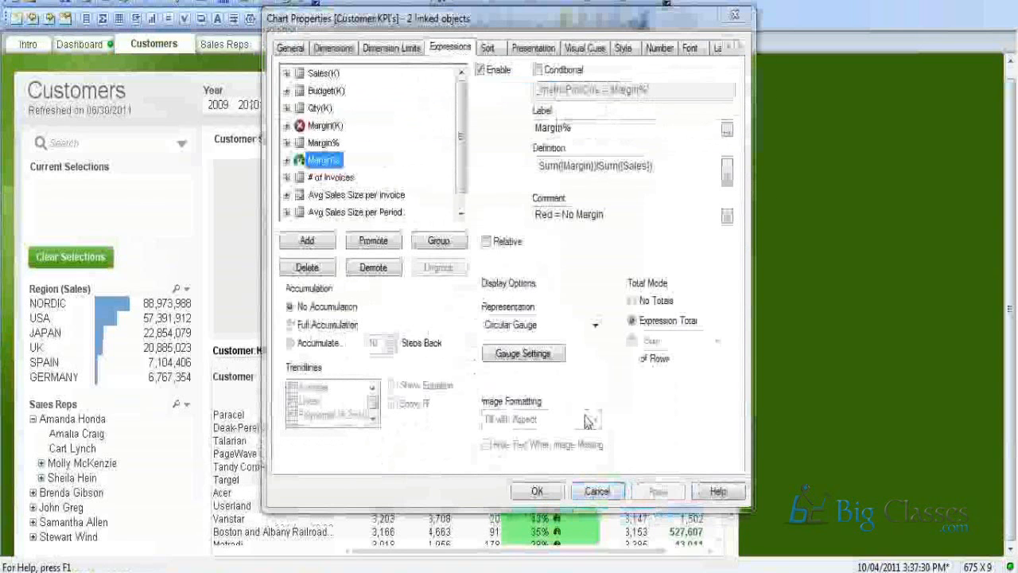
click(595, 325)
click(542, 362)
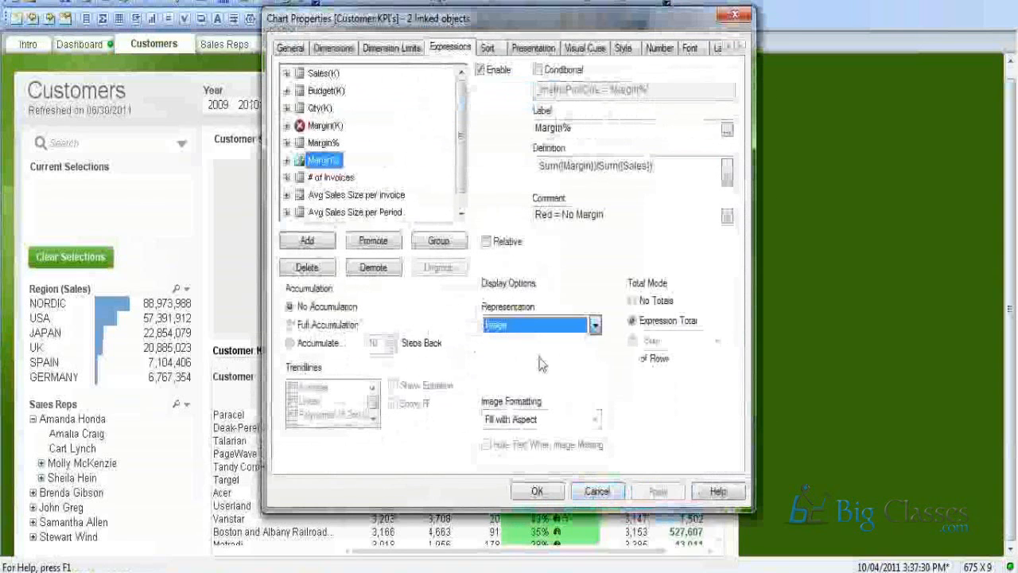
click(525, 327)
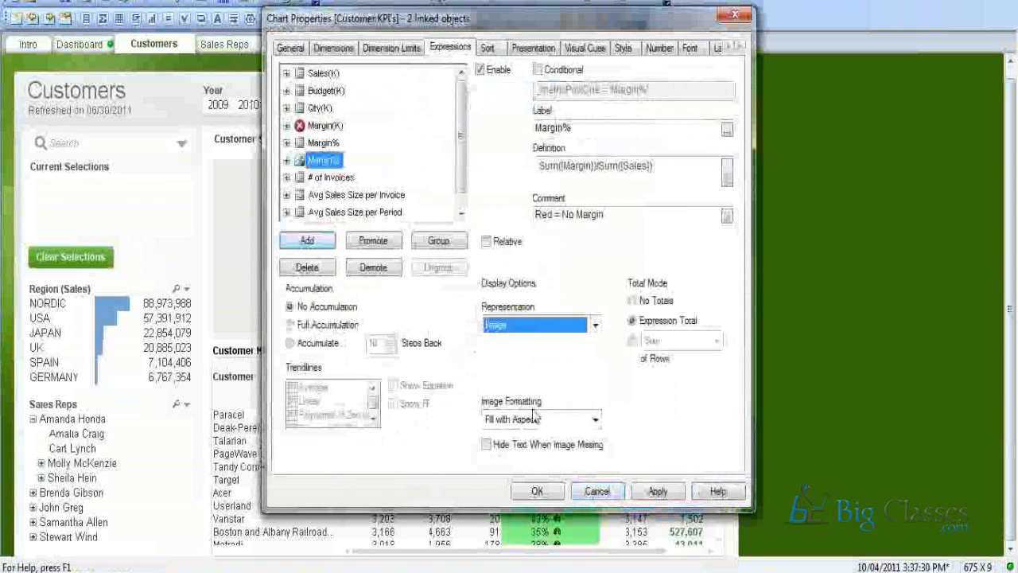
click(534, 400)
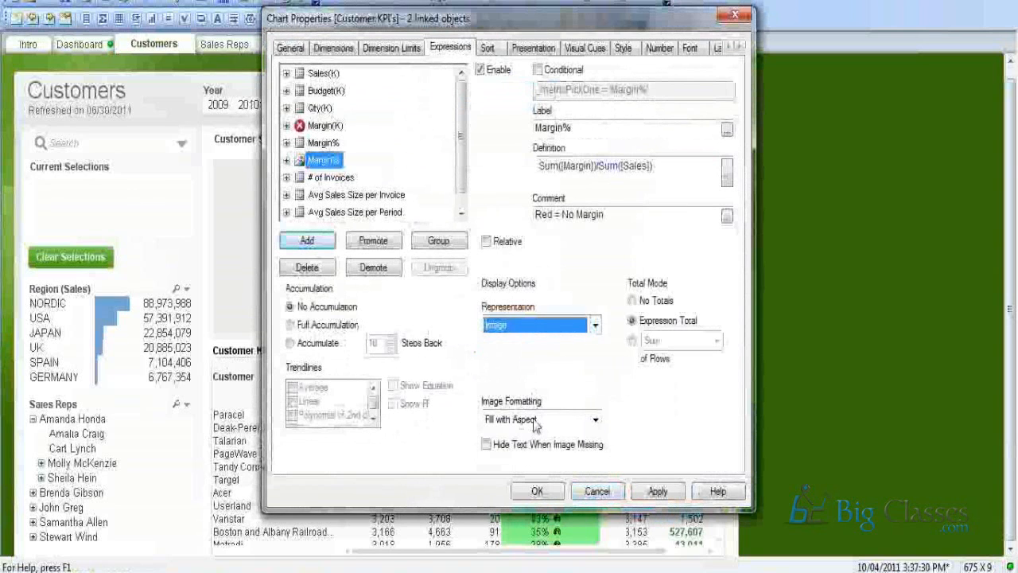
click(595, 419)
click(518, 326)
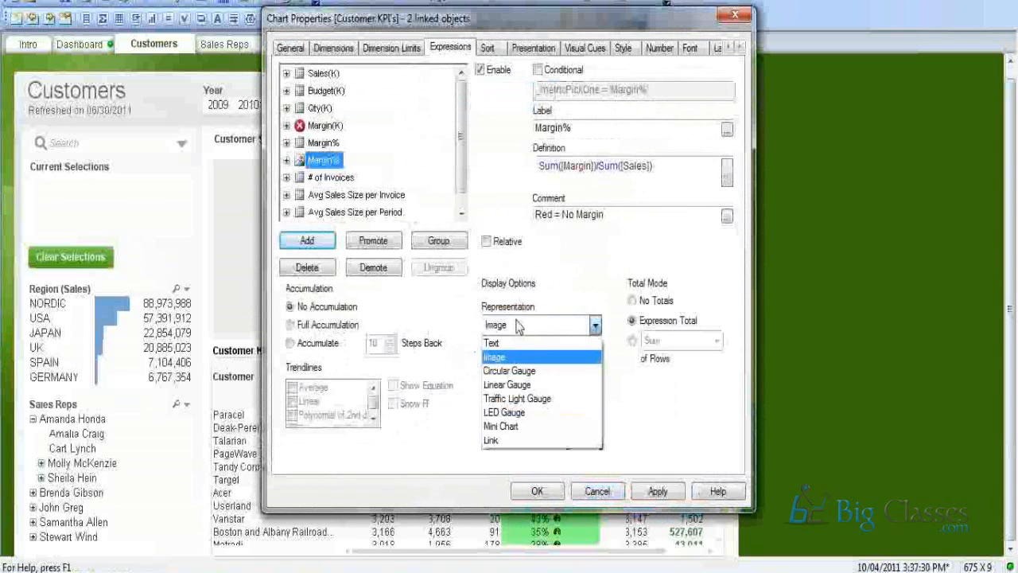
click(521, 398)
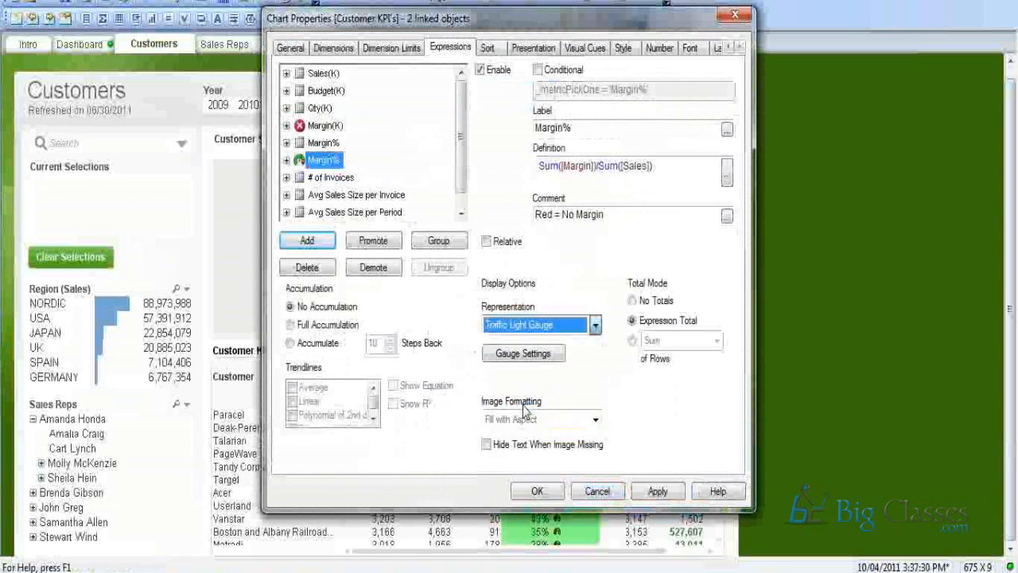
click(531, 357)
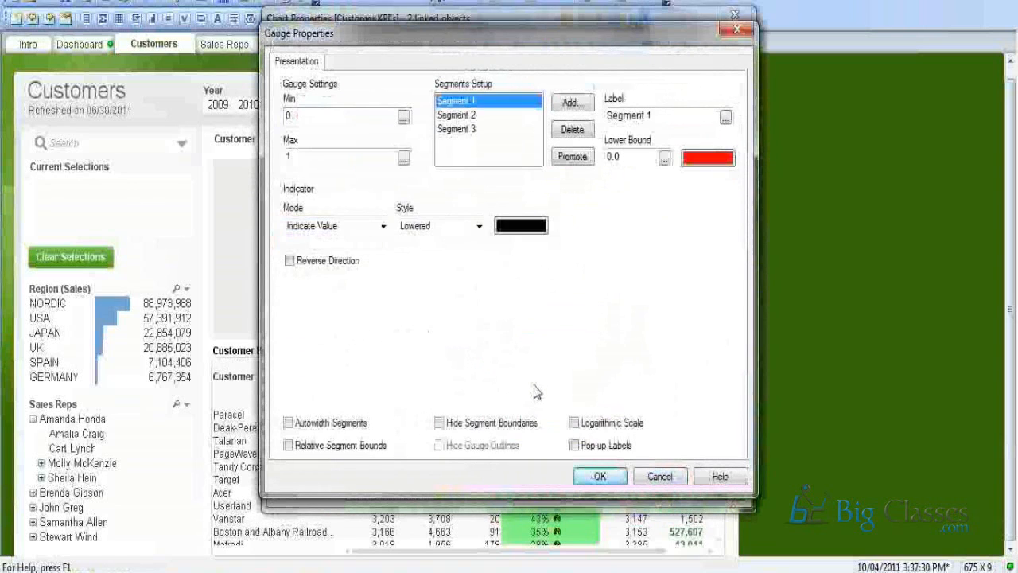
Set the Margin% traffic light gauge's Indicator Mode to Single Light and apply it.
click(374, 228)
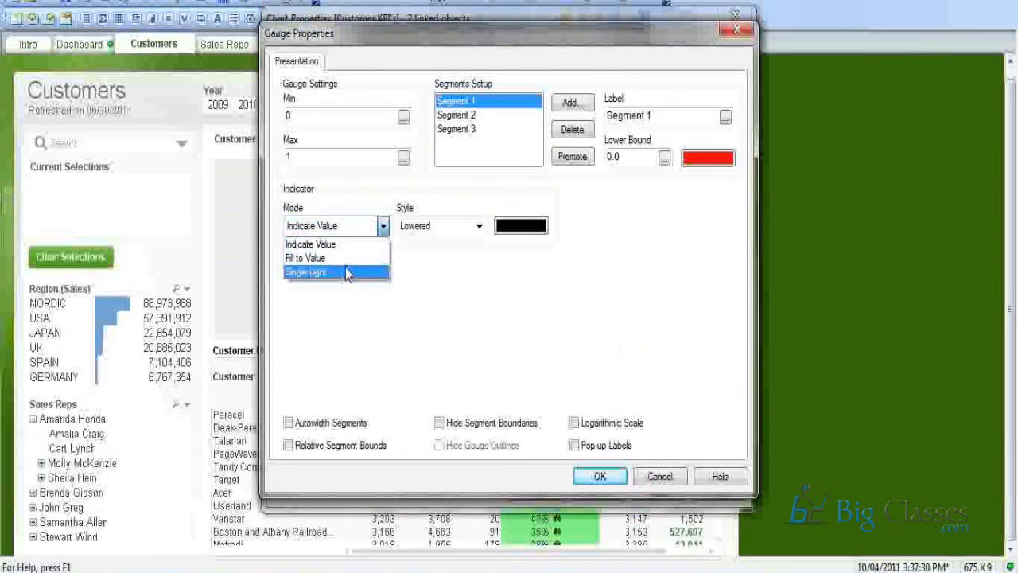
click(334, 272)
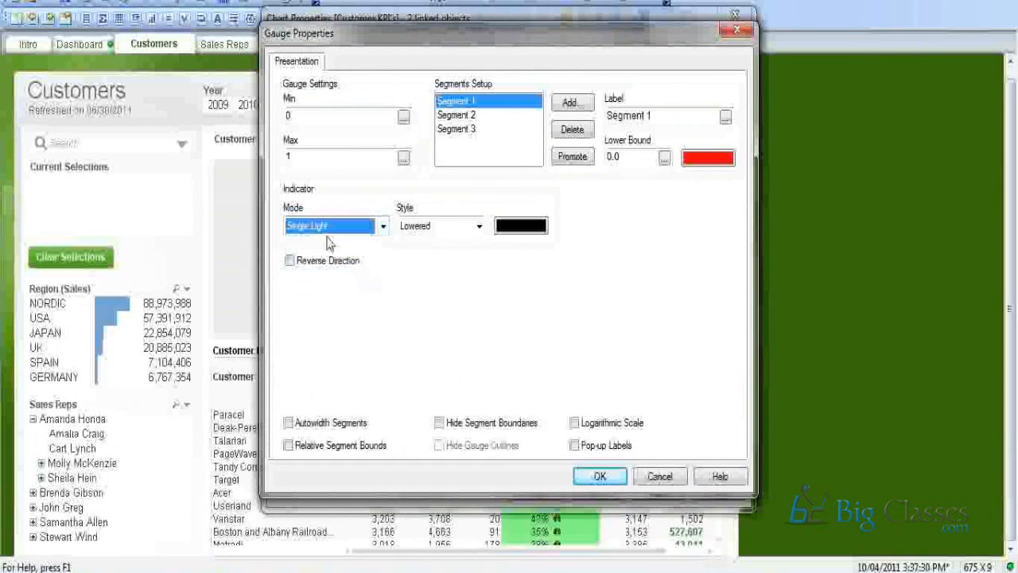
click(615, 480)
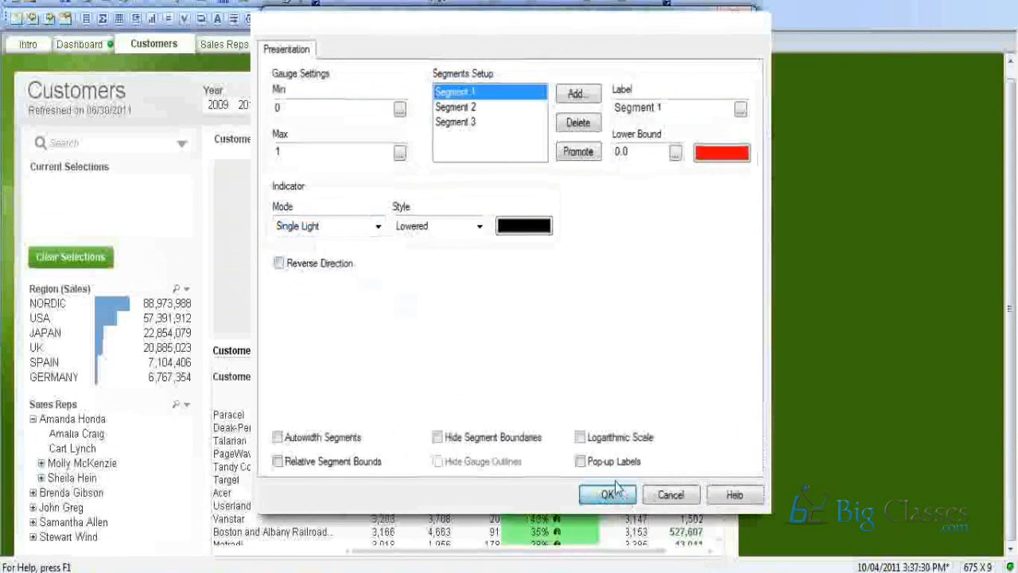
click(615, 479)
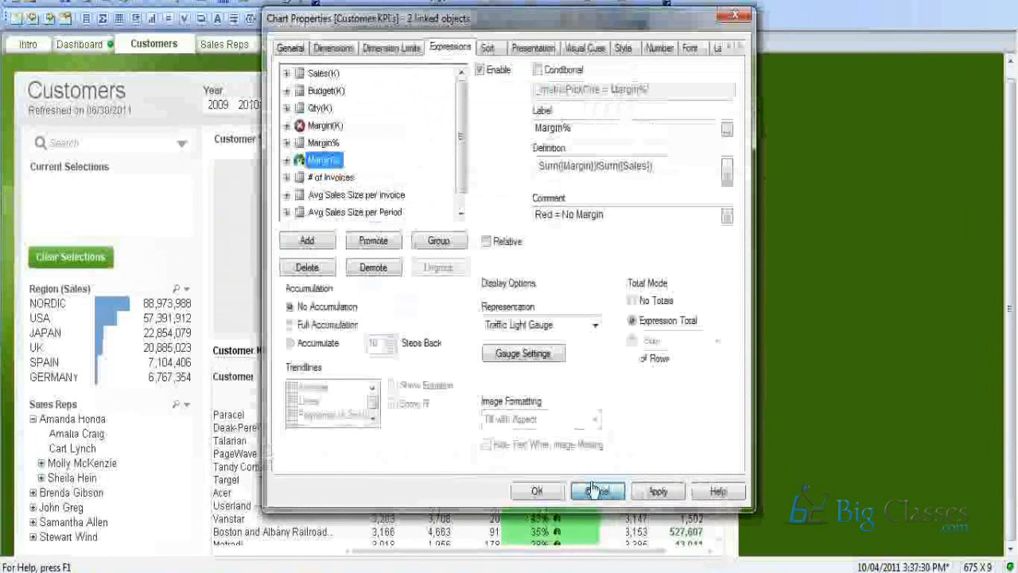
click(593, 491)
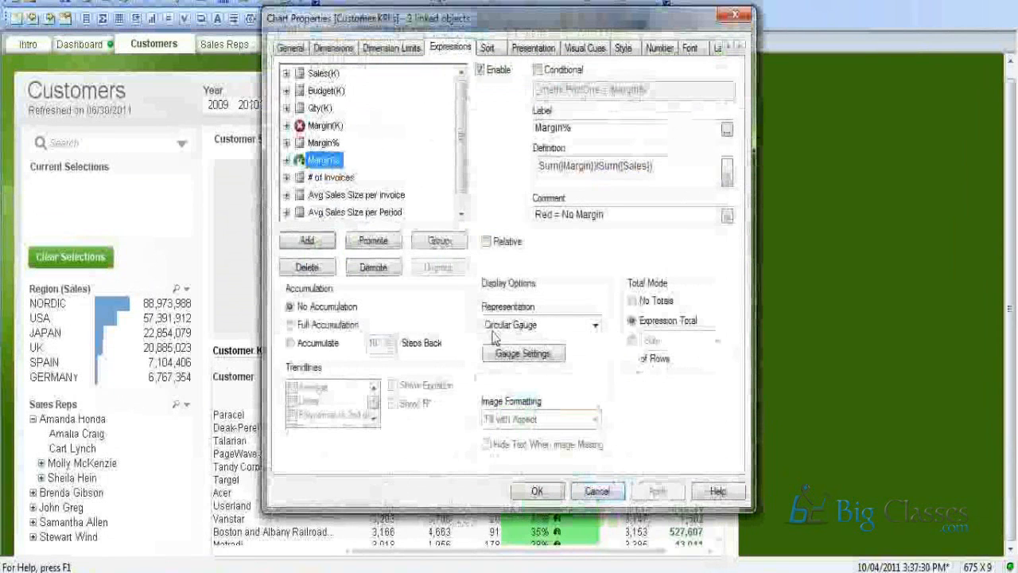
click(523, 351)
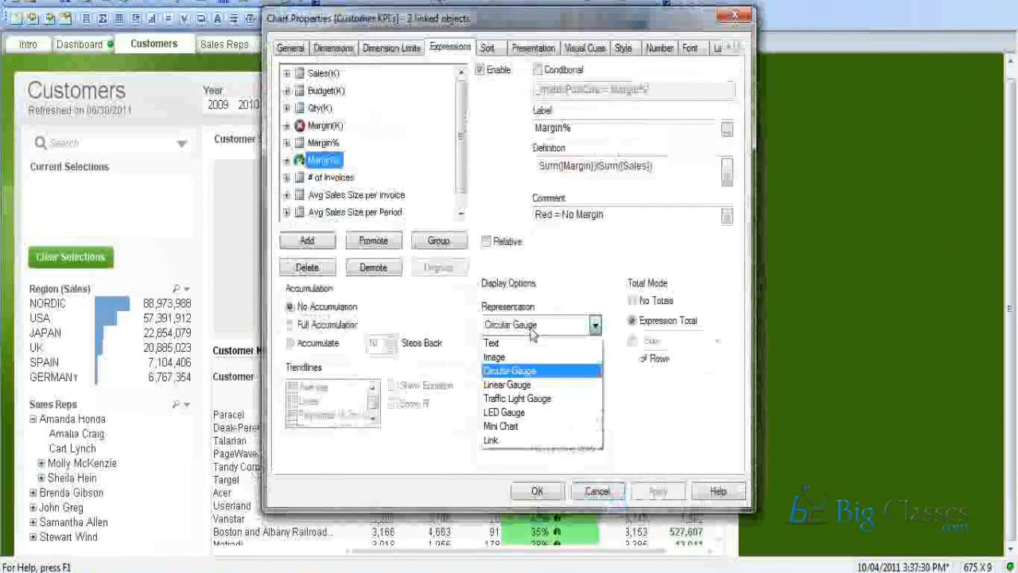
click(522, 399)
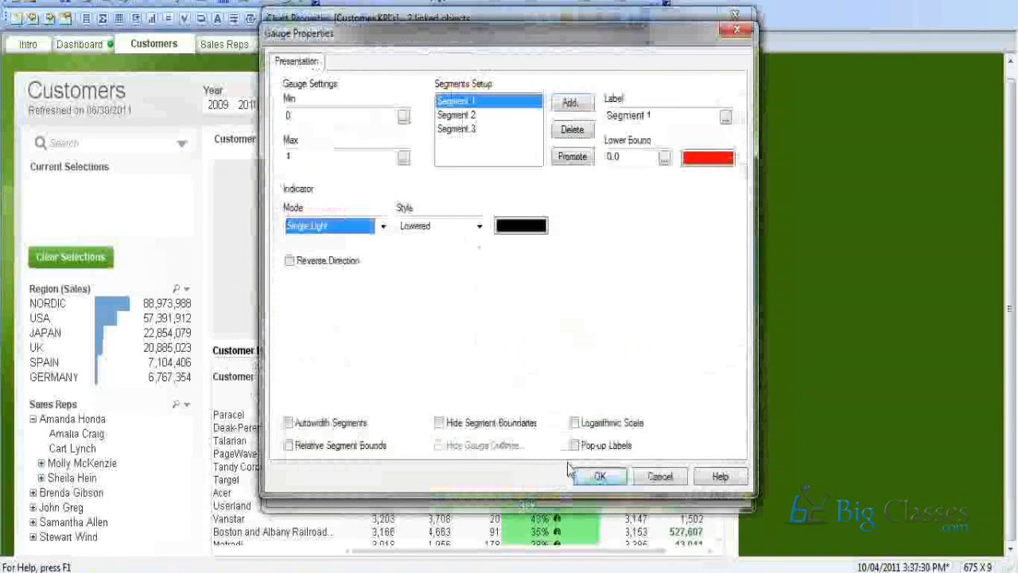
click(586, 476)
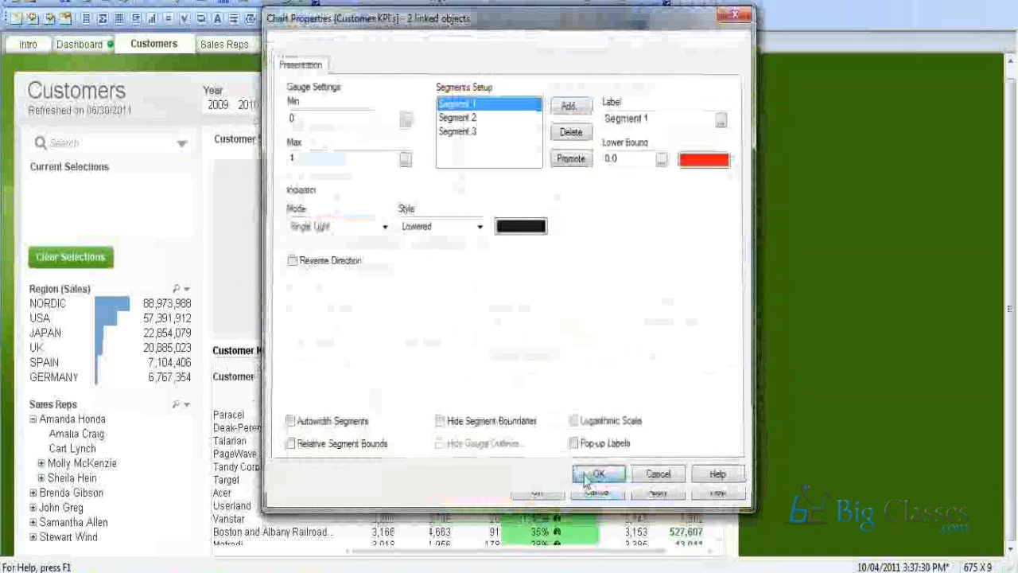
click(594, 475)
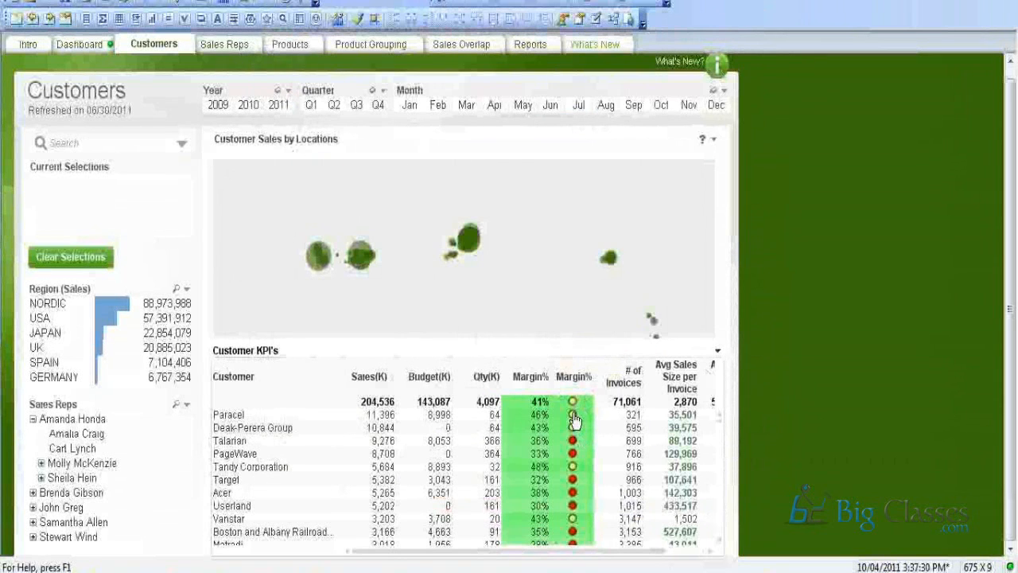
Scroll the Customer KPI's table to check the lights, then go to the Dashboard sheet.
scroll(574, 422, down, 1)
scroll(574, 422, down, 5)
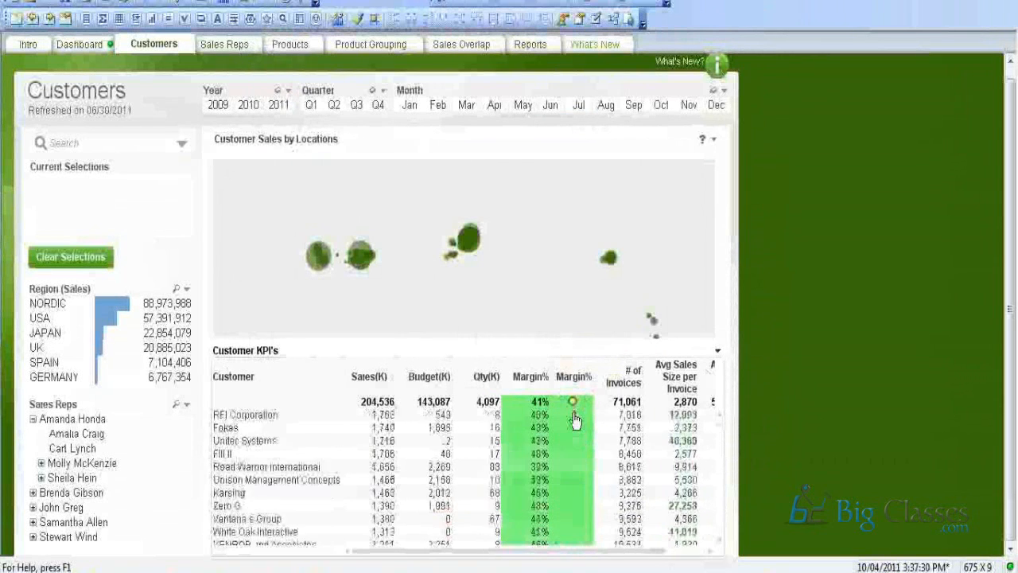
click(86, 49)
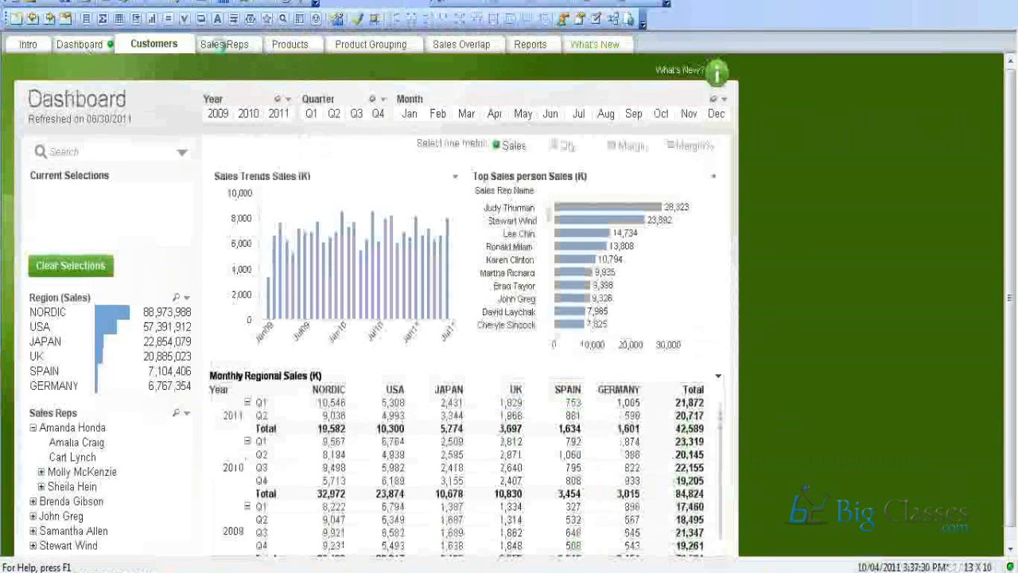
Limit Sales Reps to the top 5, tour the other sheets, and close Whats New in QlikView11.qvw.
click(224, 45)
drag(481, 184, 390, 187)
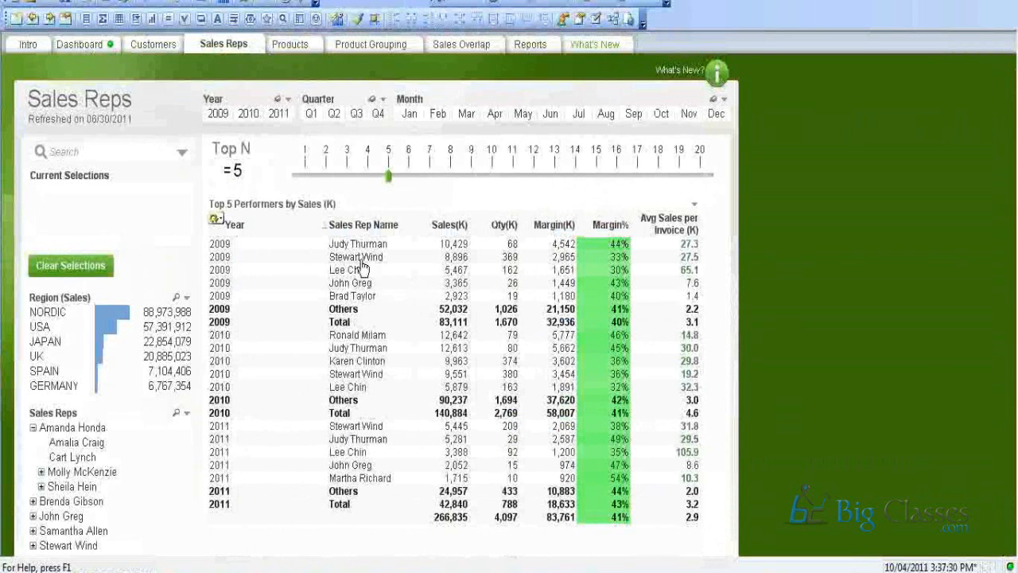
click(293, 46)
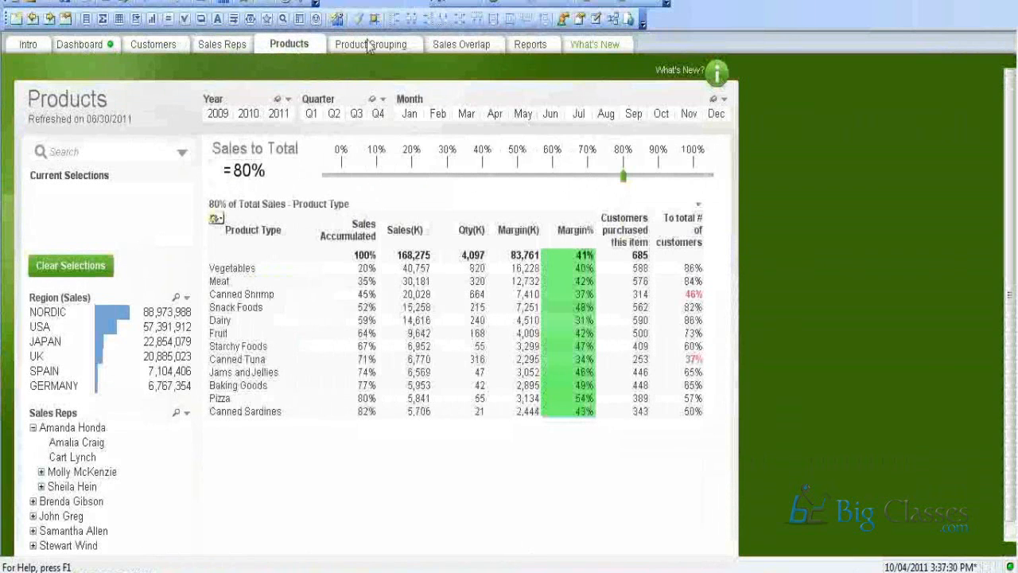
click(370, 47)
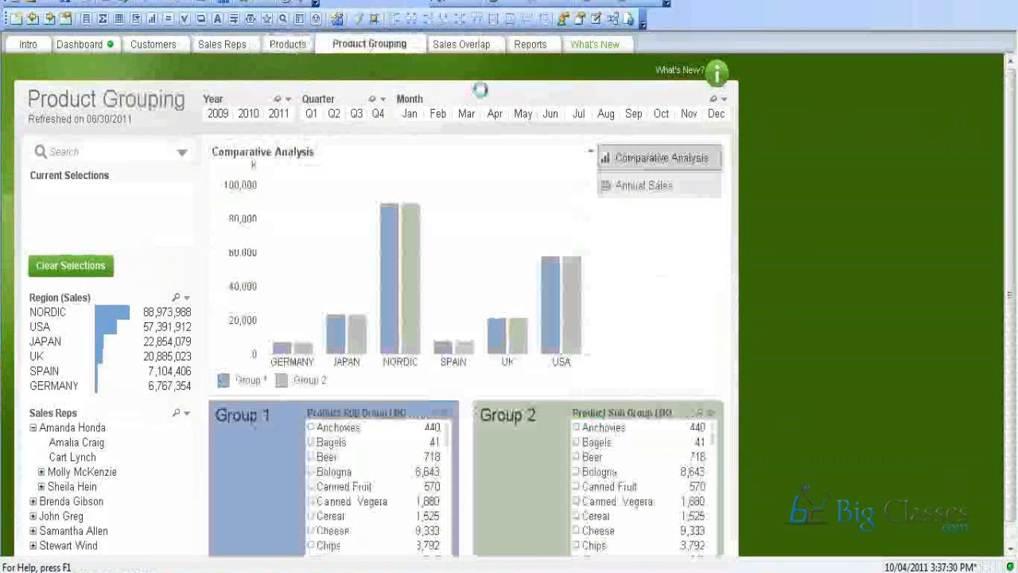
click(470, 45)
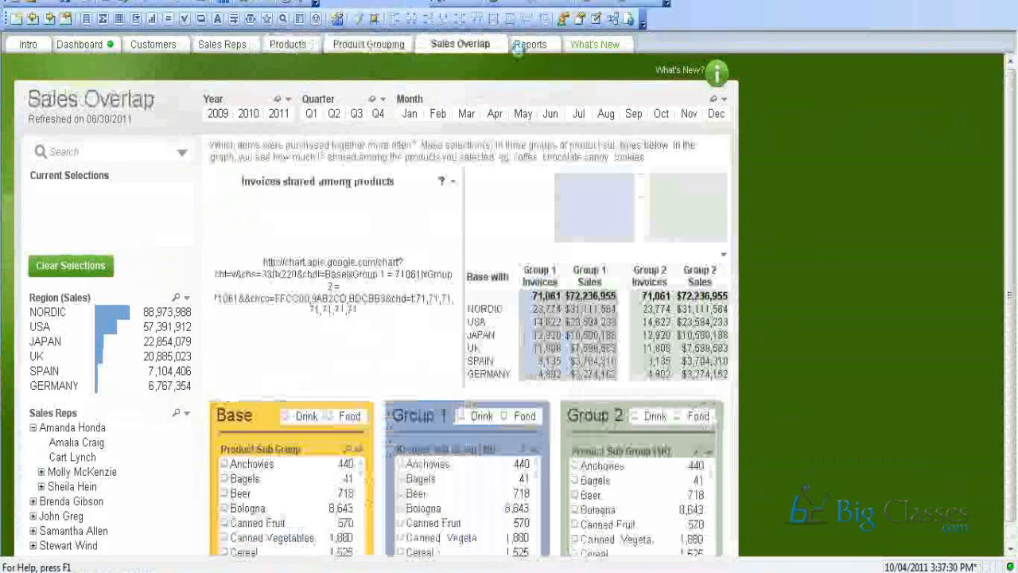
click(525, 46)
click(81, 45)
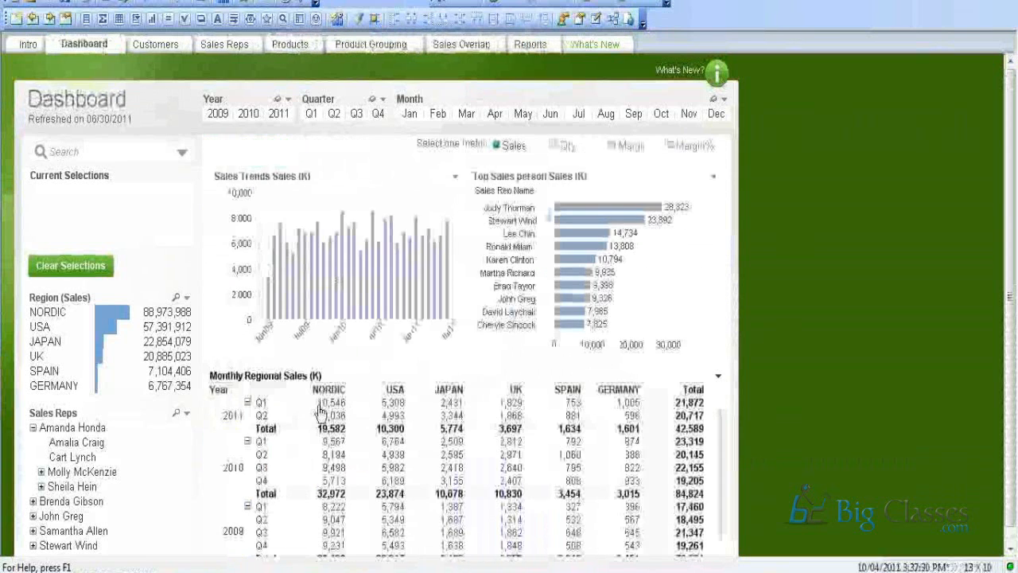
click(154, 46)
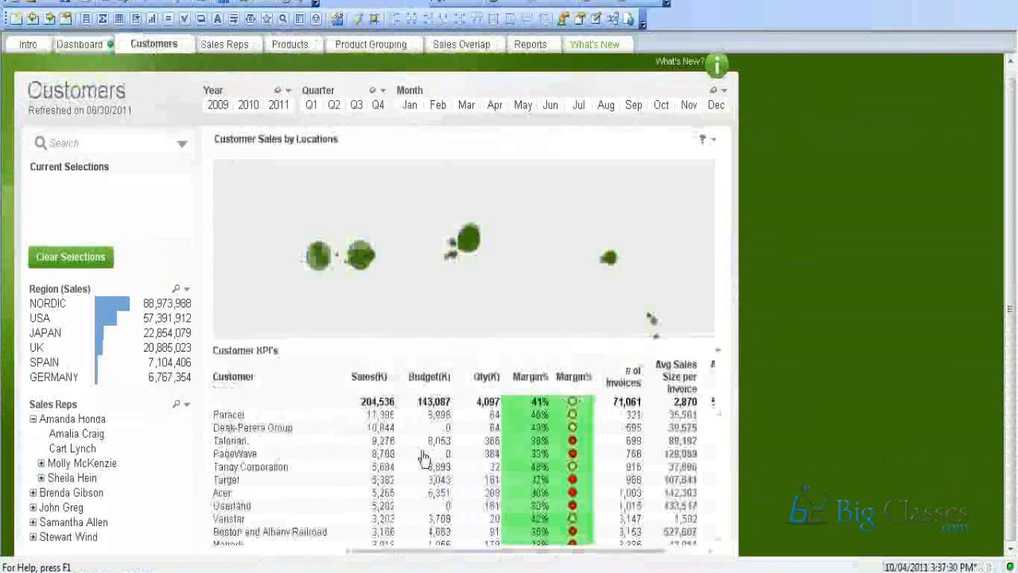
click(231, 49)
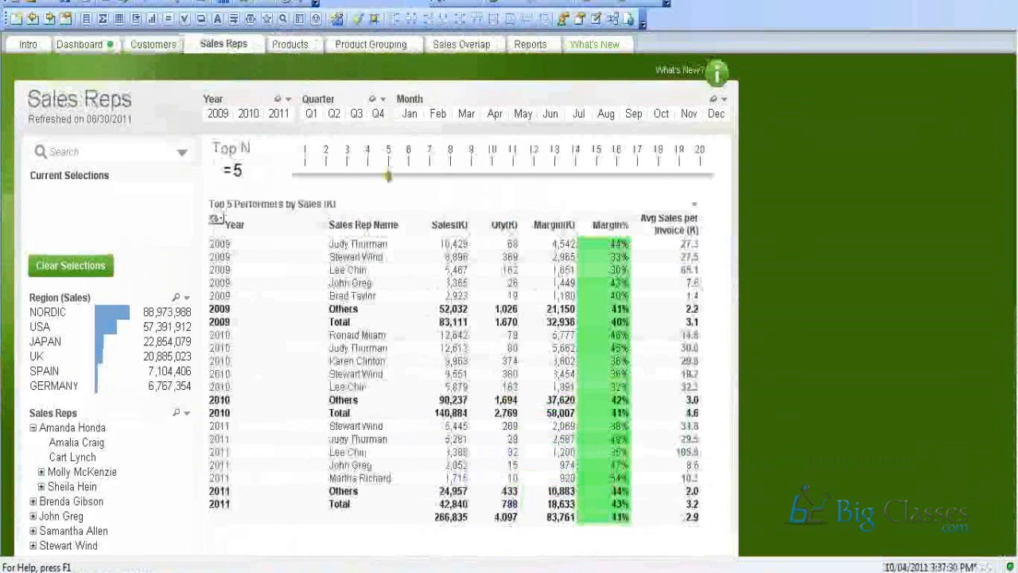
key(alt+F4)
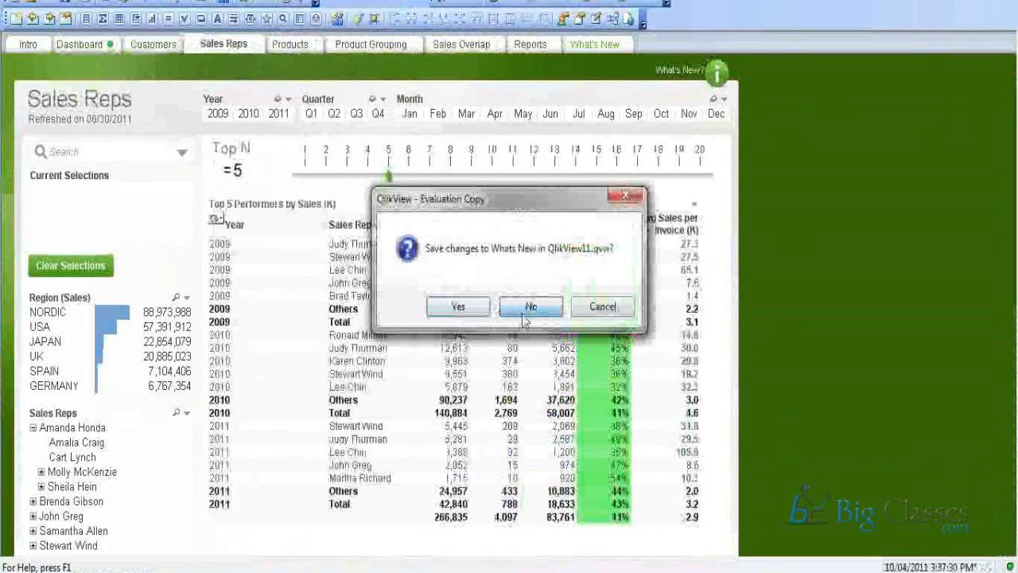
Discard changes to the current document and open the Executive Dashboard example from the Start Page.
click(525, 316)
scroll(352, 374, down, 3)
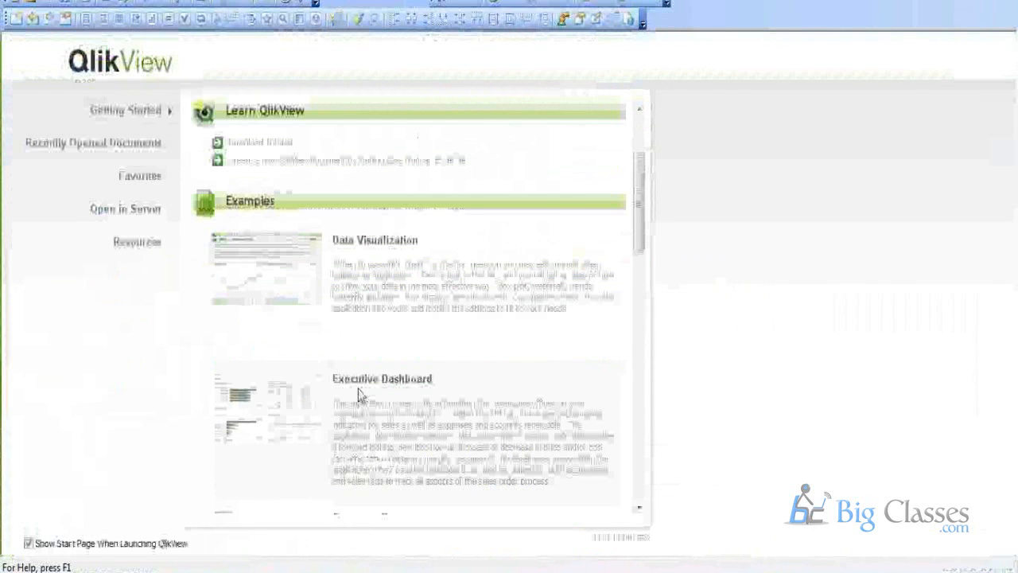
click(359, 394)
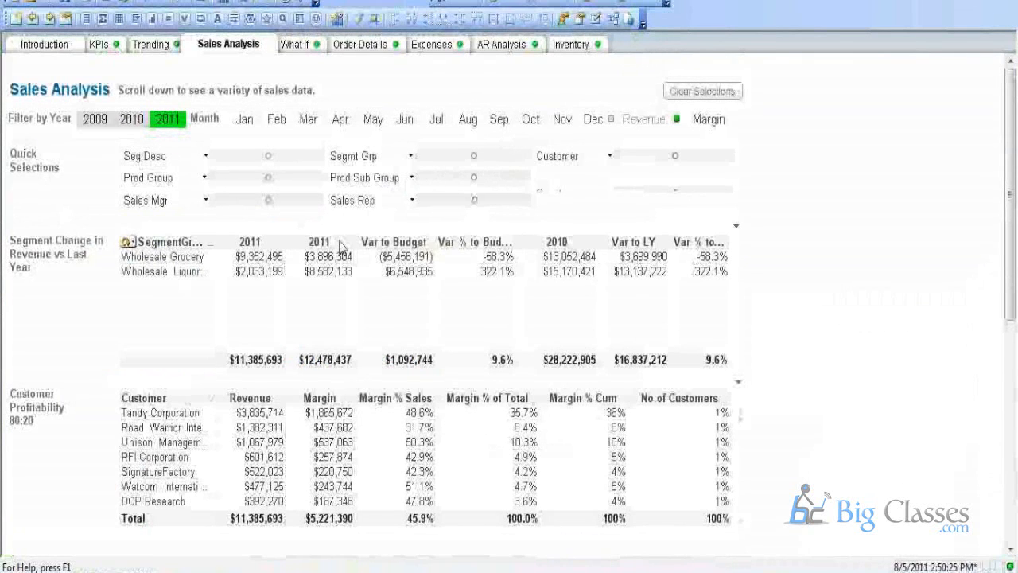
Show the Segment Change table's properties at its list of expressions.
right_click(340, 246)
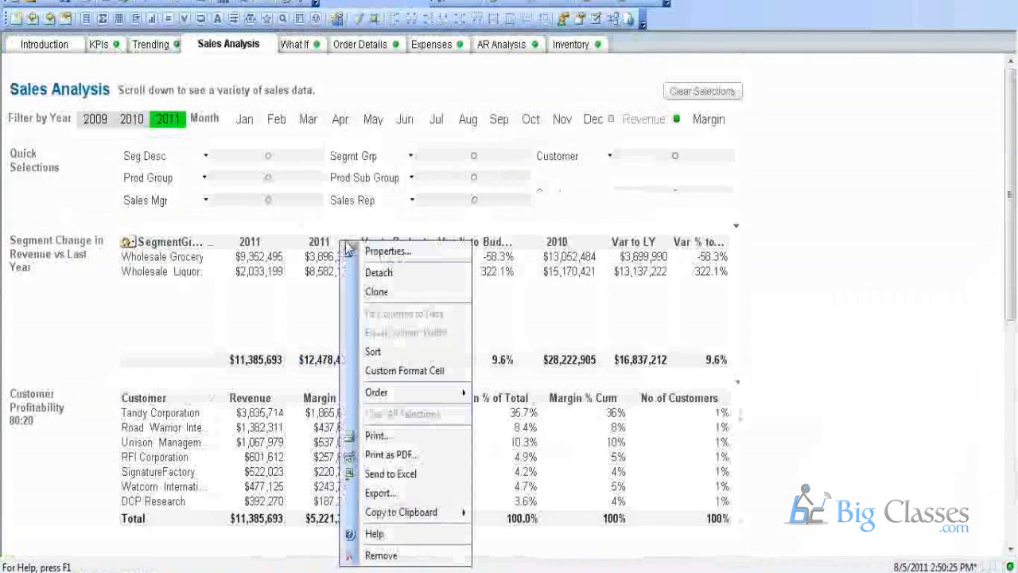
click(359, 251)
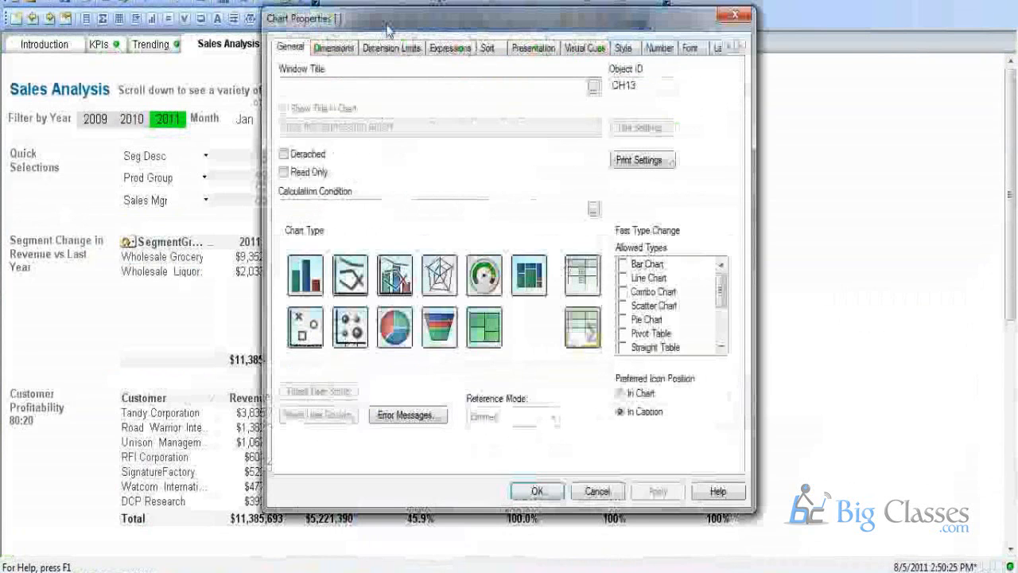
click(333, 47)
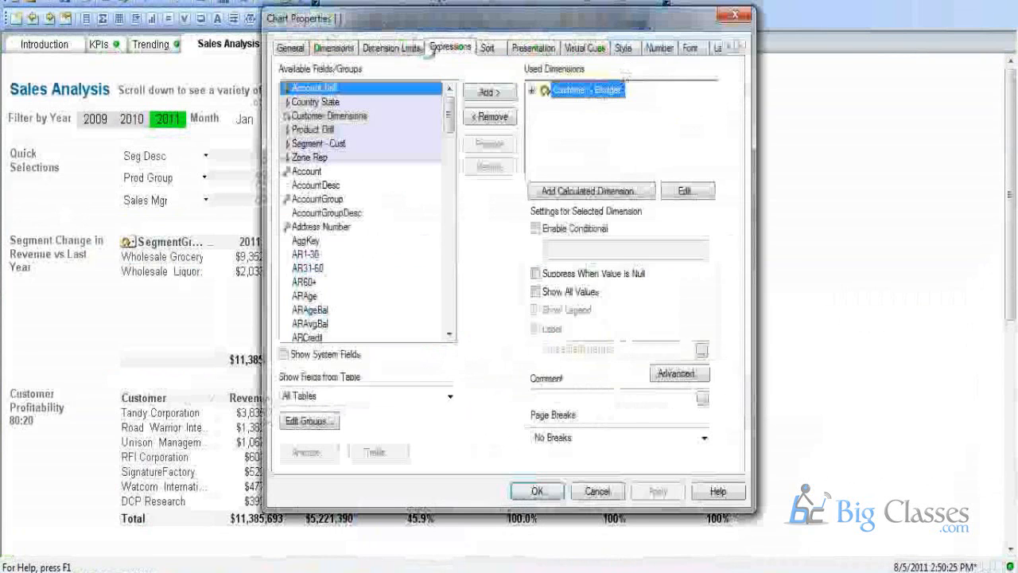
click(451, 48)
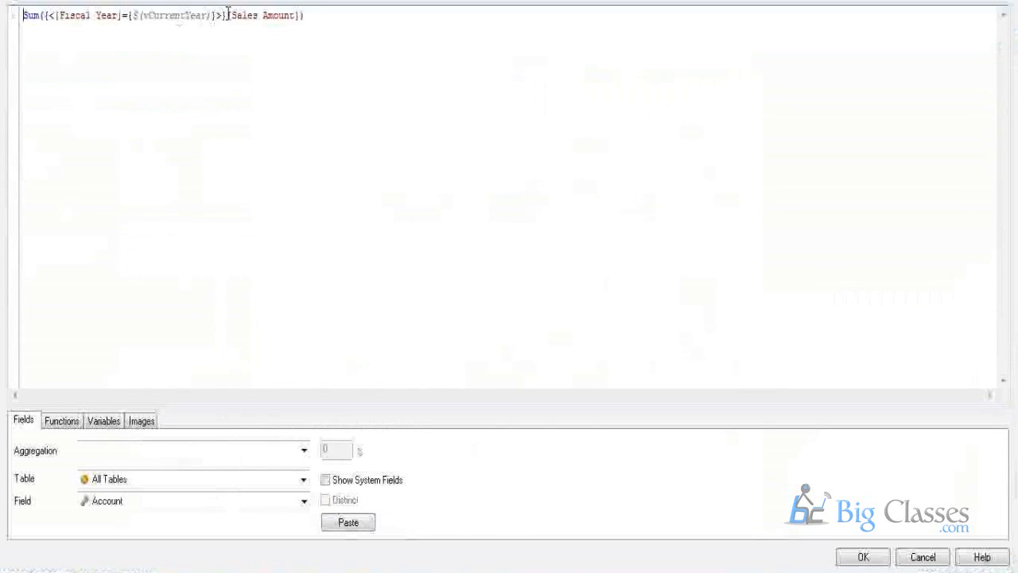
Delete the set expression from the current-year Sum, then undo to restore it.
drag(225, 16, 42, 16)
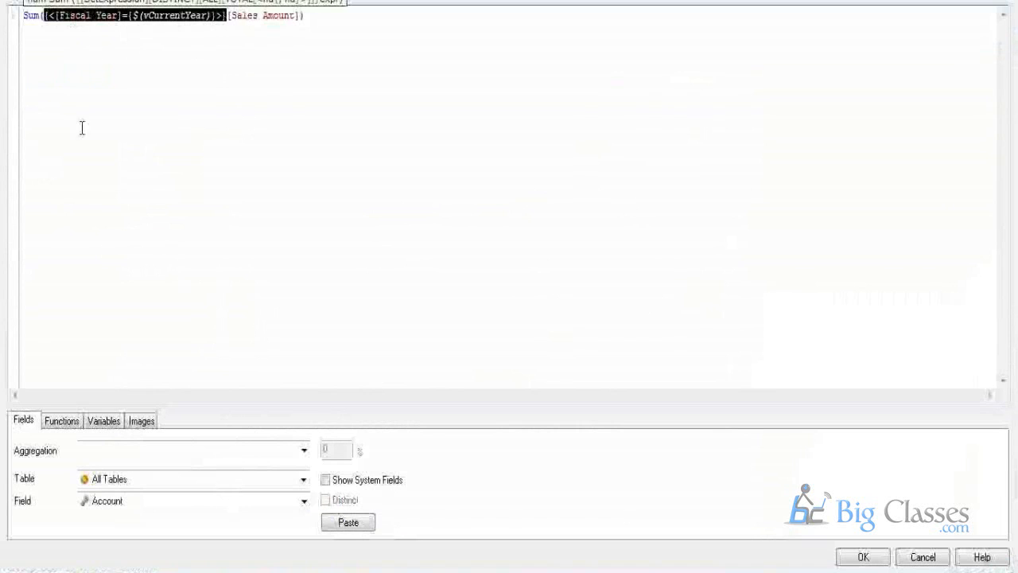
key(Delete)
click(213, 21)
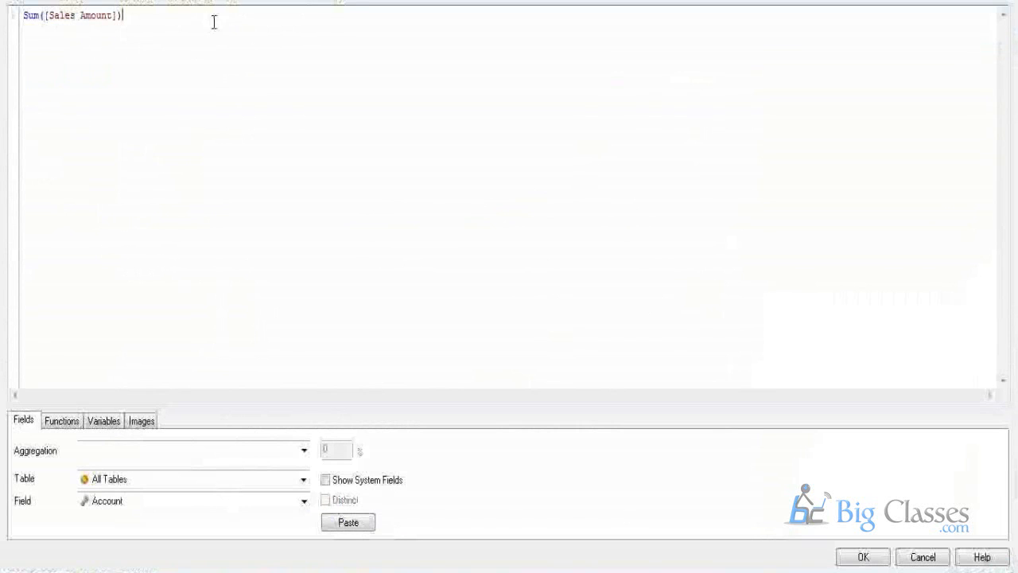
click(43, 16)
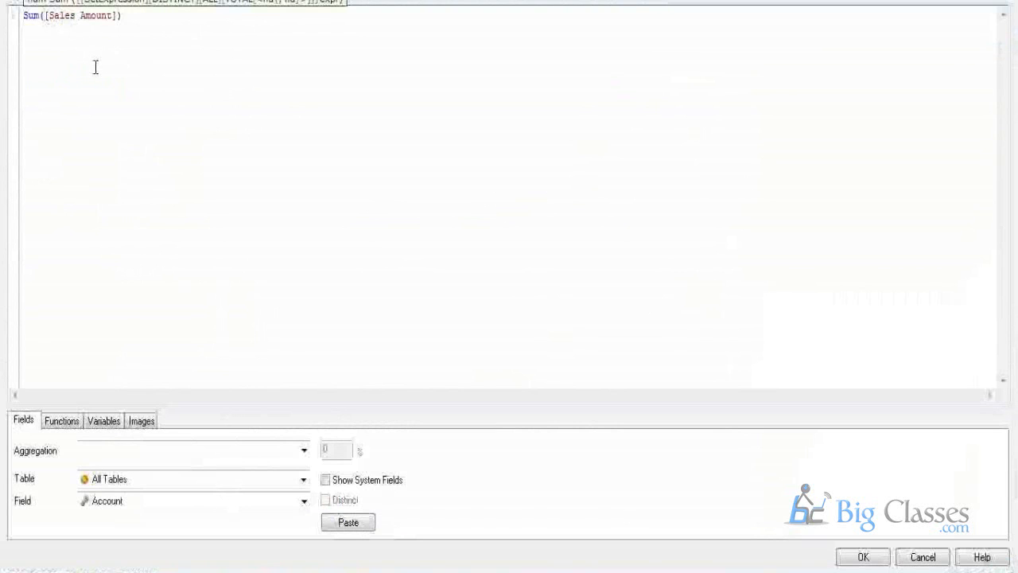
key(ctrl+z)
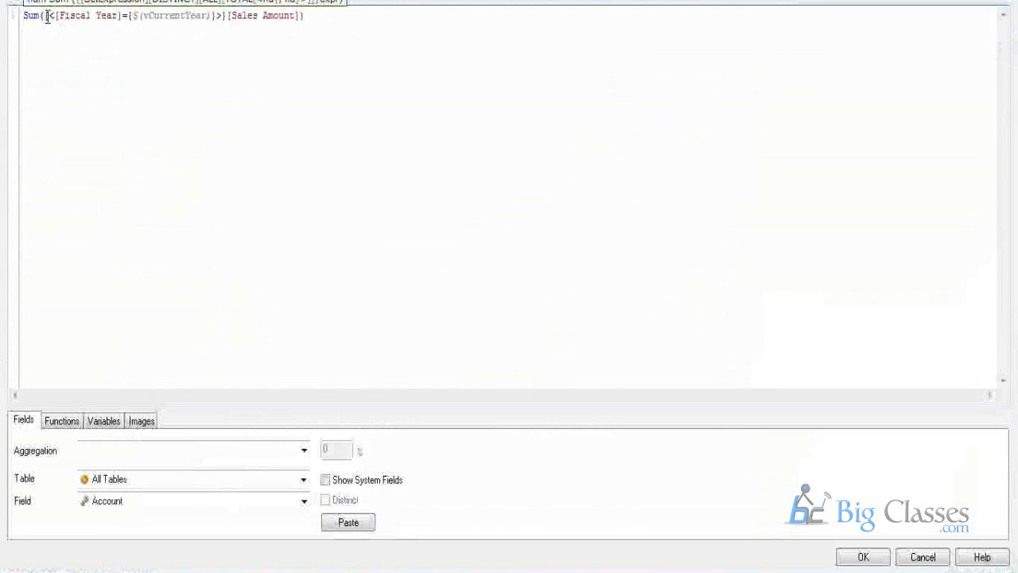
Highlight the set expression, the Fiscal Year field and the vCurrentYear variable, then close the editor.
drag(45, 18, 216, 46)
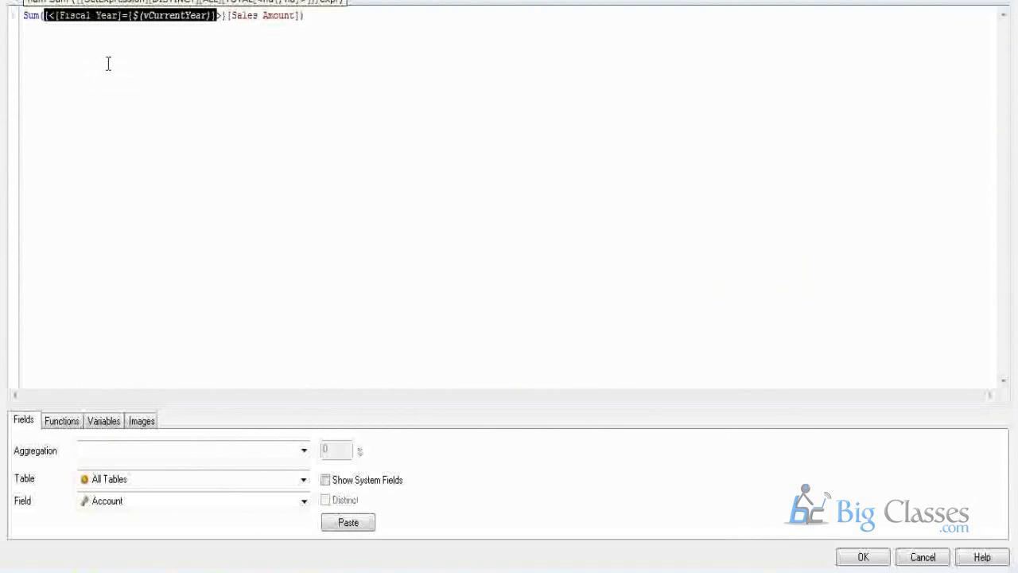
click(93, 42)
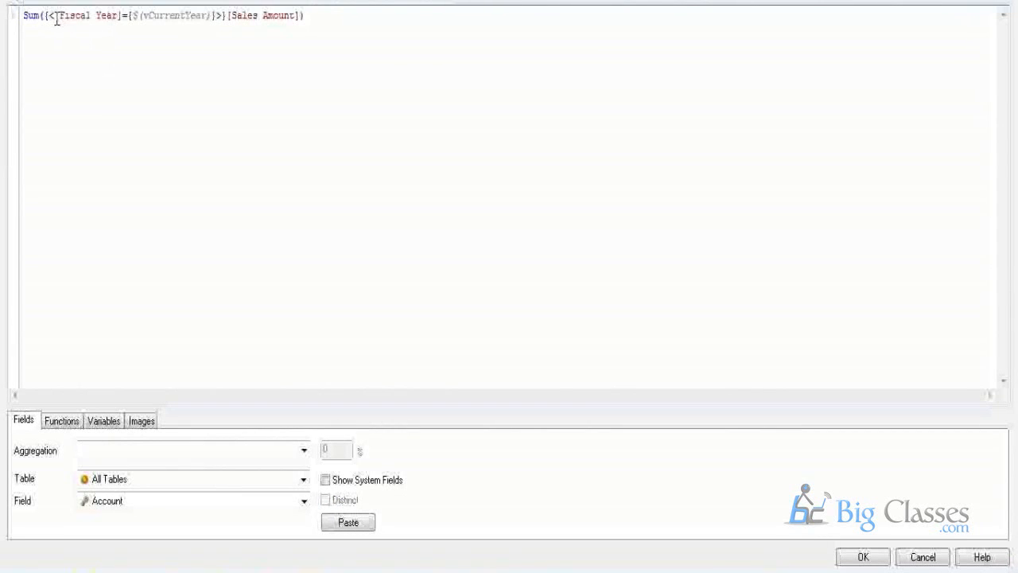
drag(55, 15, 123, 16)
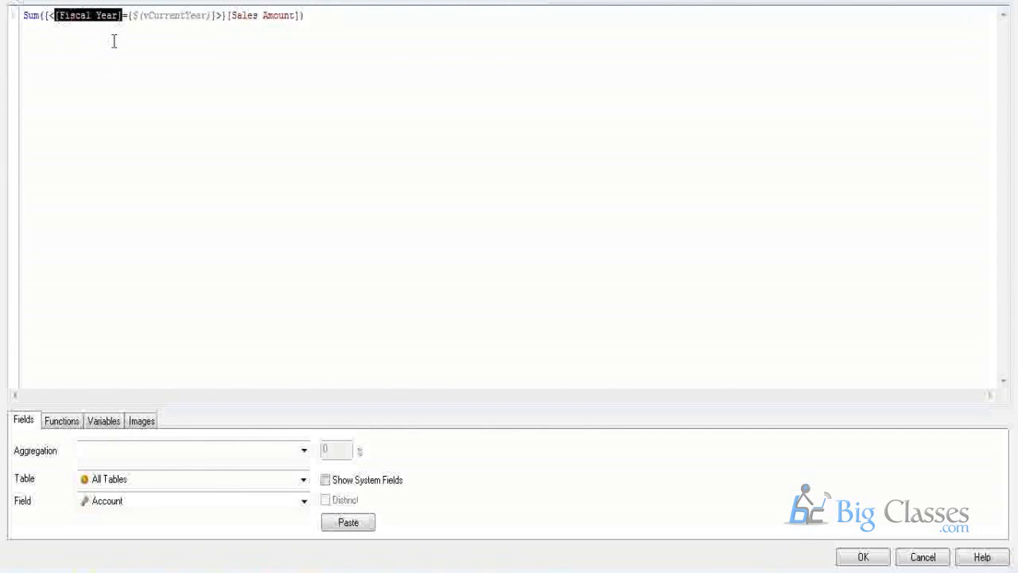
click(112, 35)
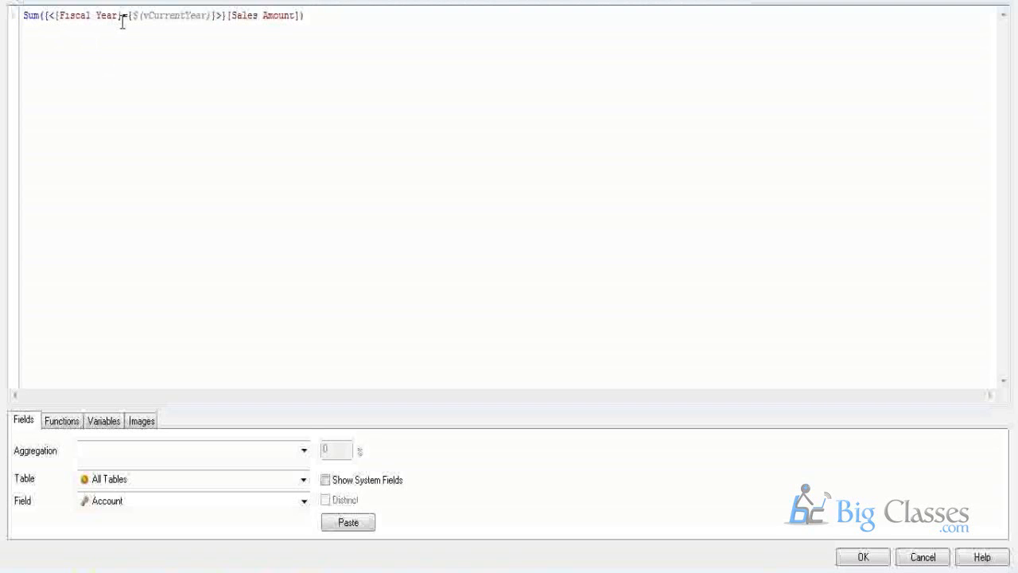
drag(127, 15, 207, 15)
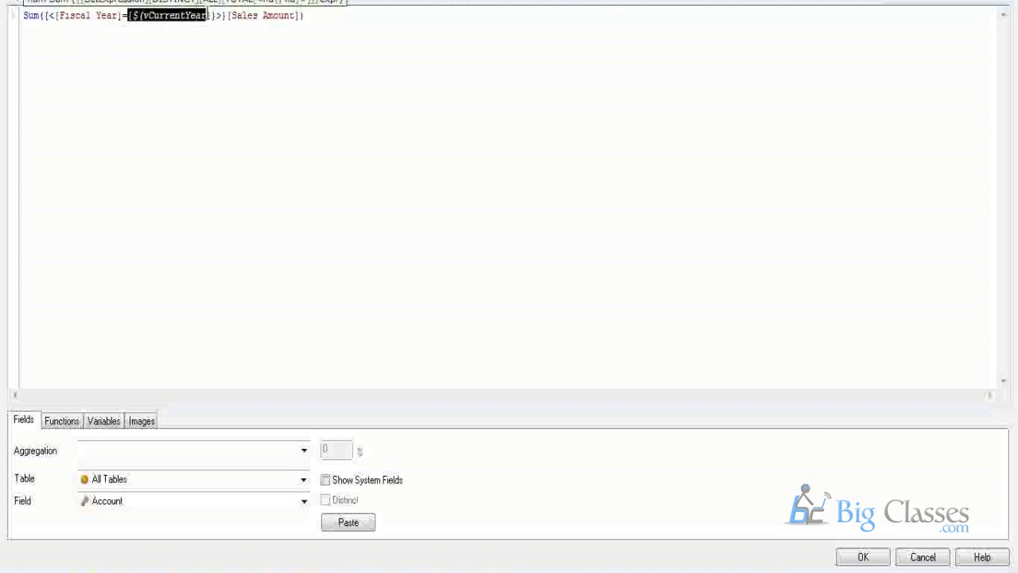
click(863, 557)
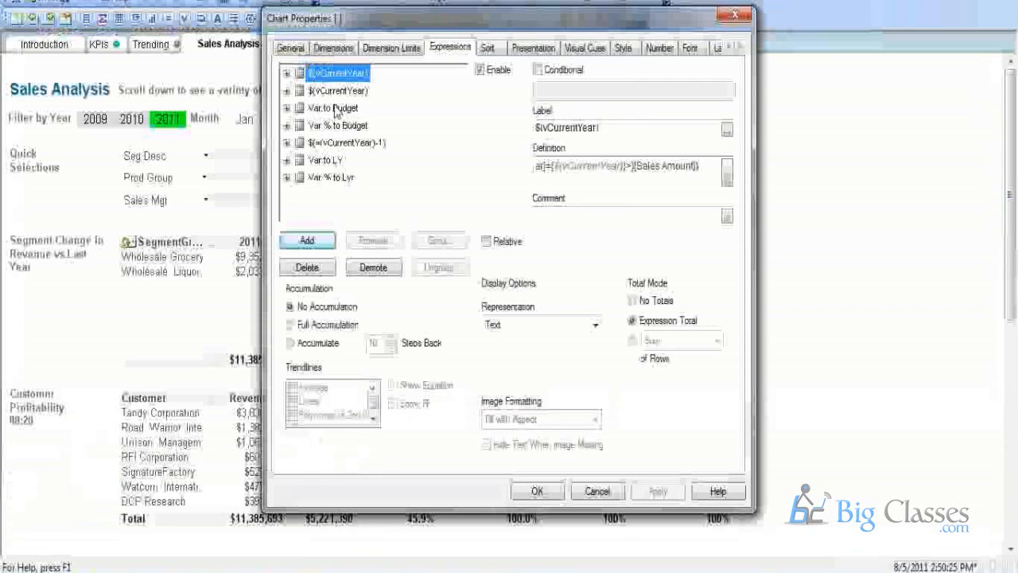
Review the Budget and Var to Budget expressions, highlighting the previous-year calculation.
double_click(338, 92)
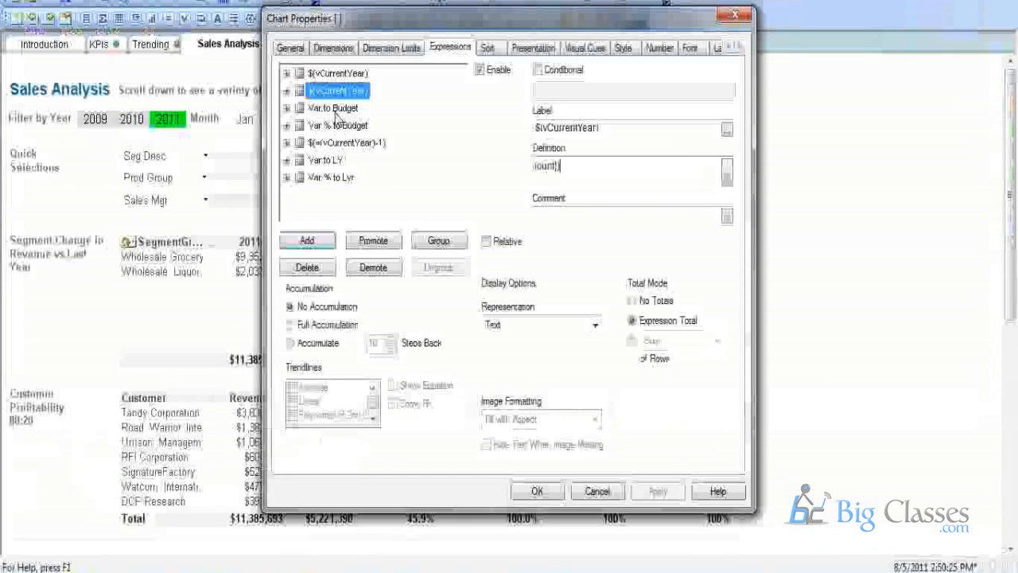
click(334, 108)
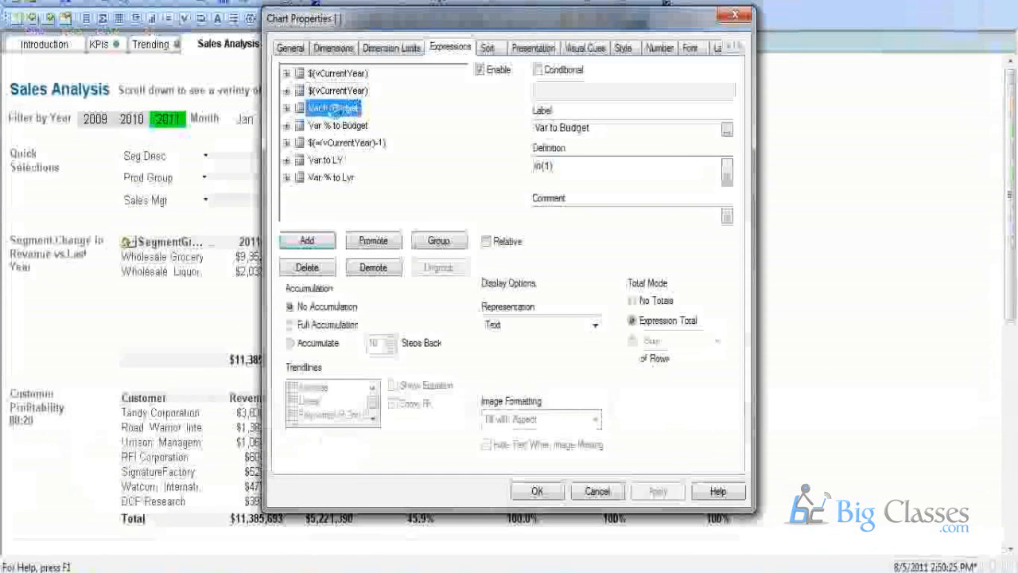
double_click(334, 108)
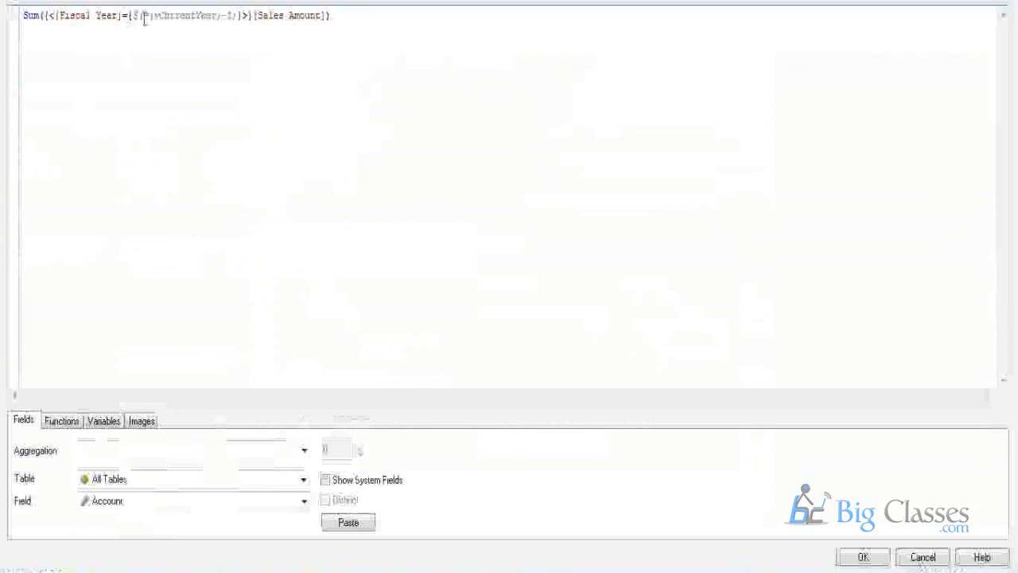
drag(143, 23, 325, 15)
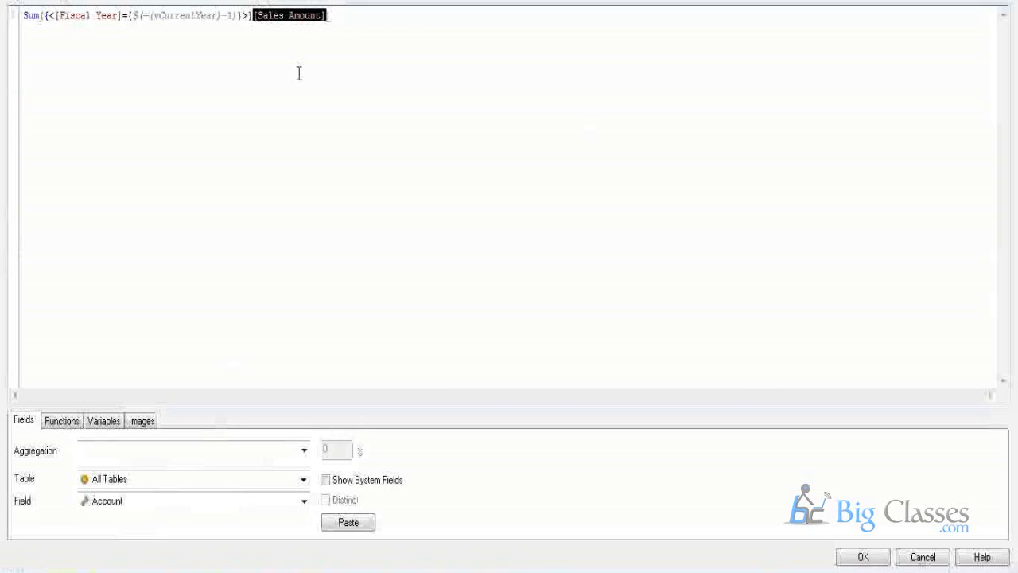
Cancel out of Edit Expression and Chart Properties without saving changes.
click(912, 557)
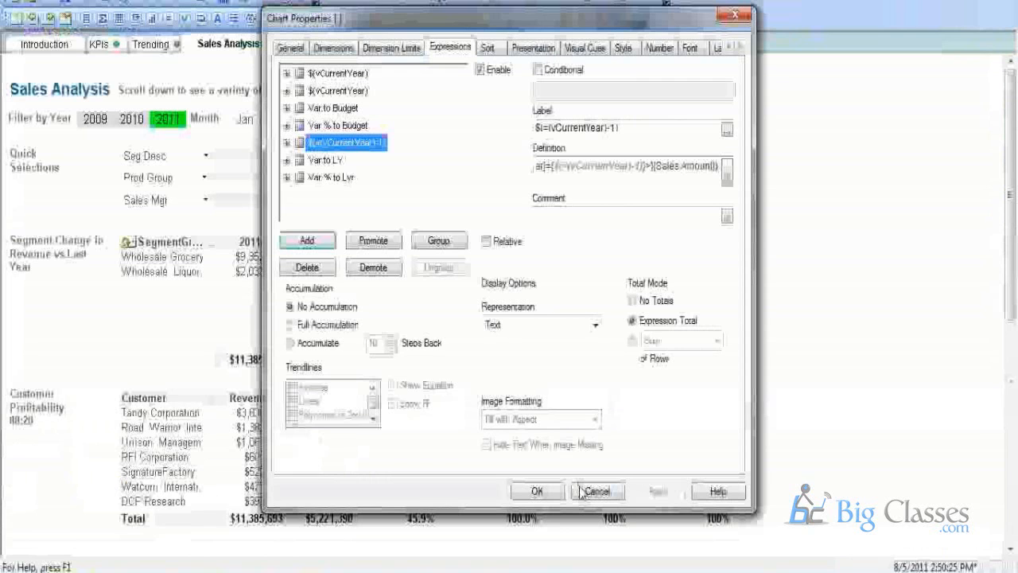
click(589, 491)
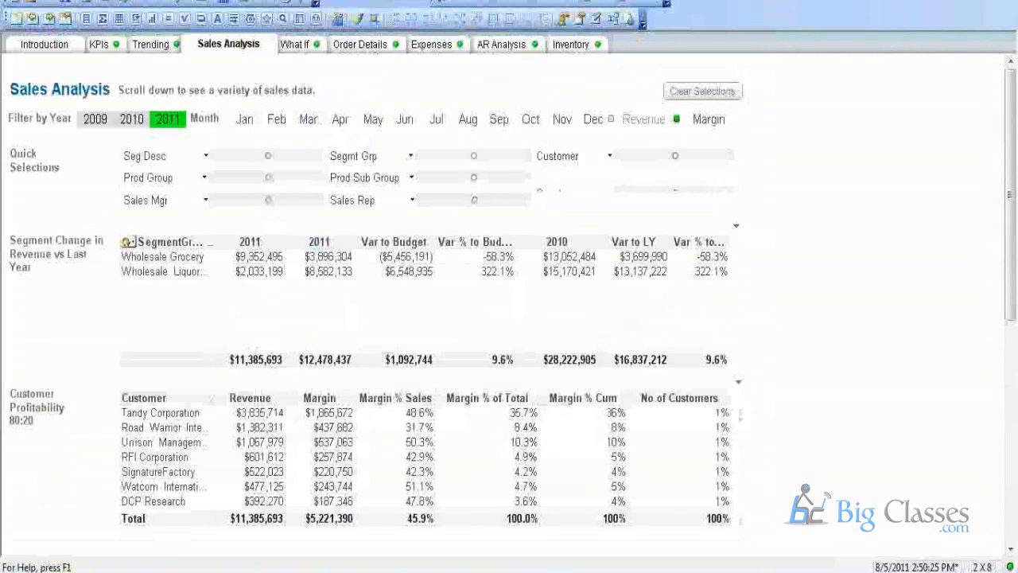
mouse_move(354, 571)
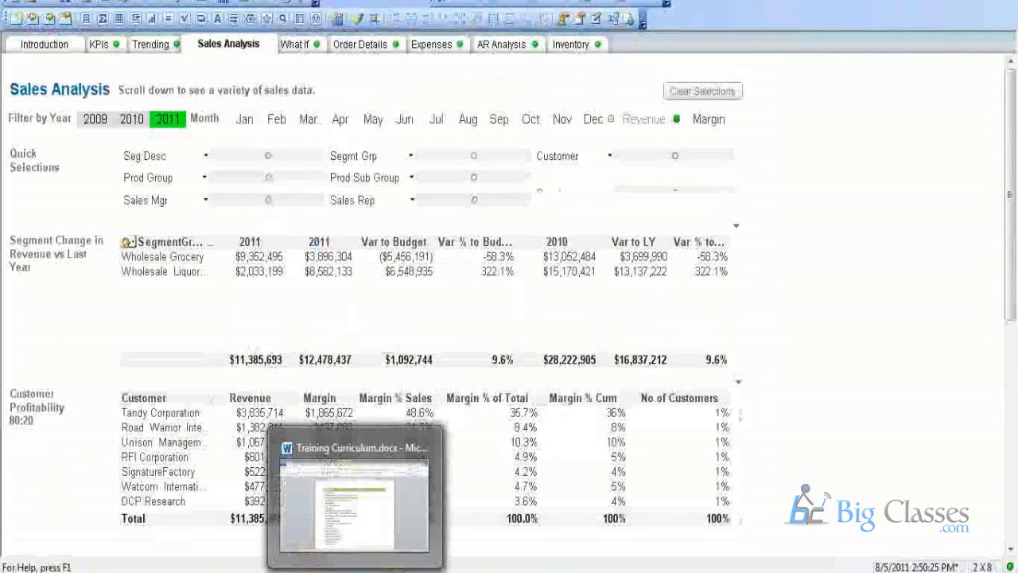
Switch to Training Curriculum.docx in Word and scroll through its course topics.
click(355, 497)
scroll(284, 335, down, 2)
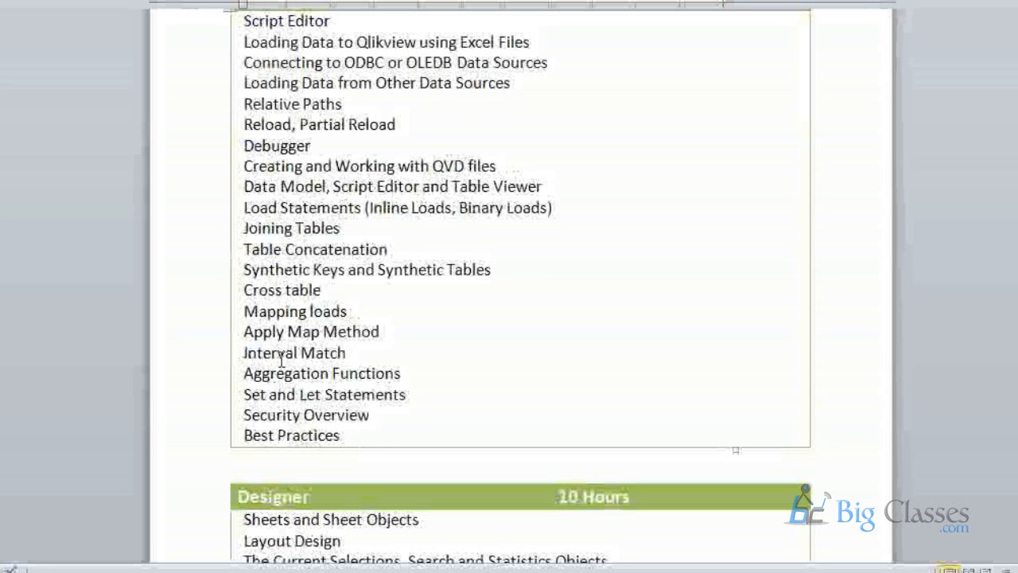
Insert a blank line after 'Adding Users to Documents' in the Administration table.
scroll(280, 360, down, 10)
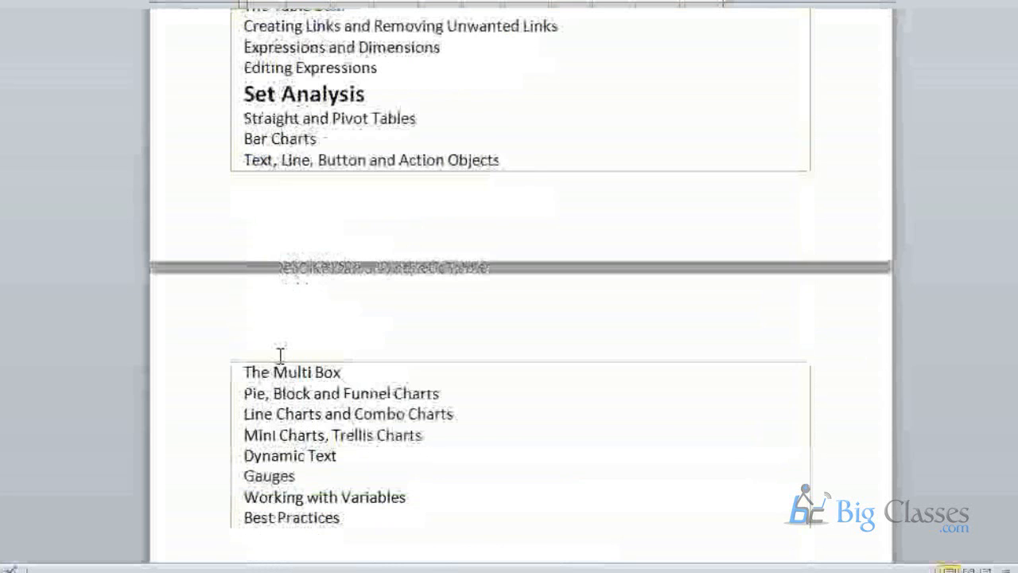
scroll(281, 355, down, 1)
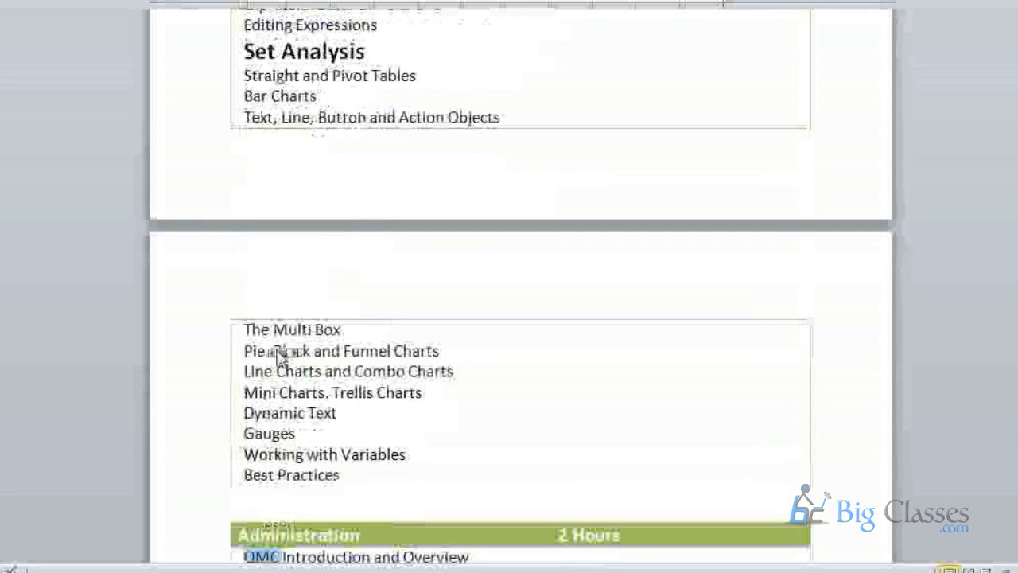
drag(277, 557, 302, 317)
click(306, 326)
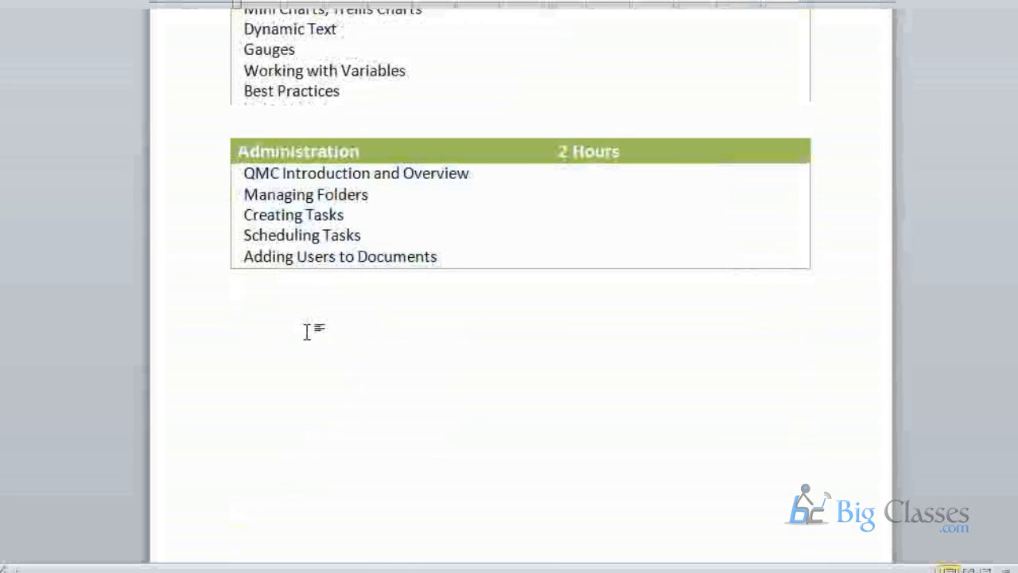
click(451, 257)
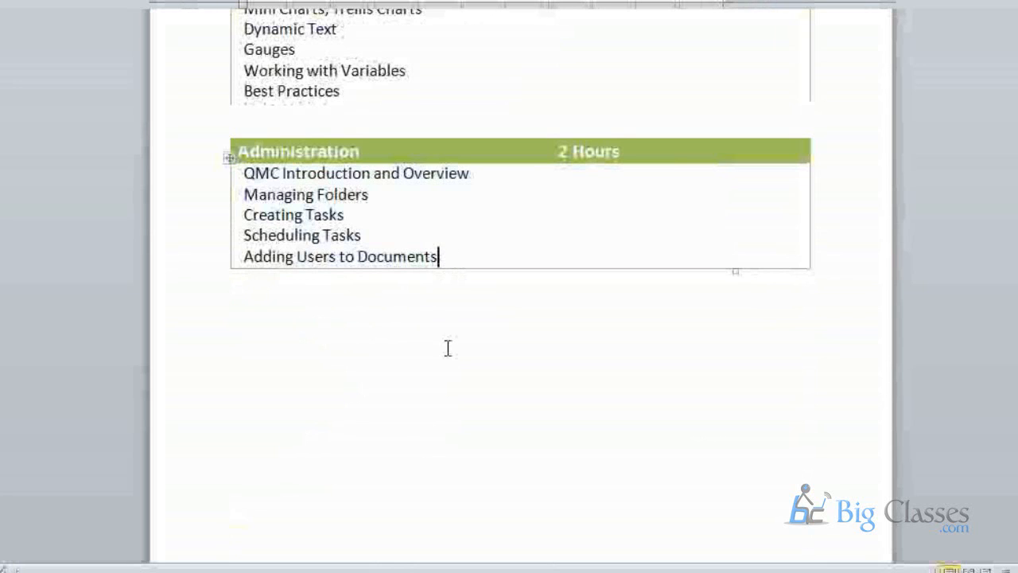
key(Return)
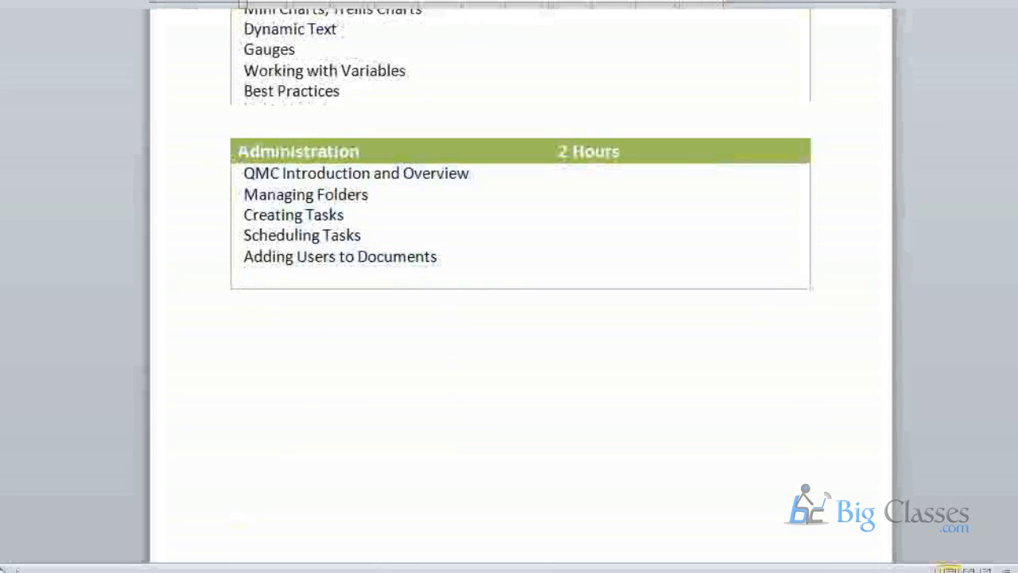